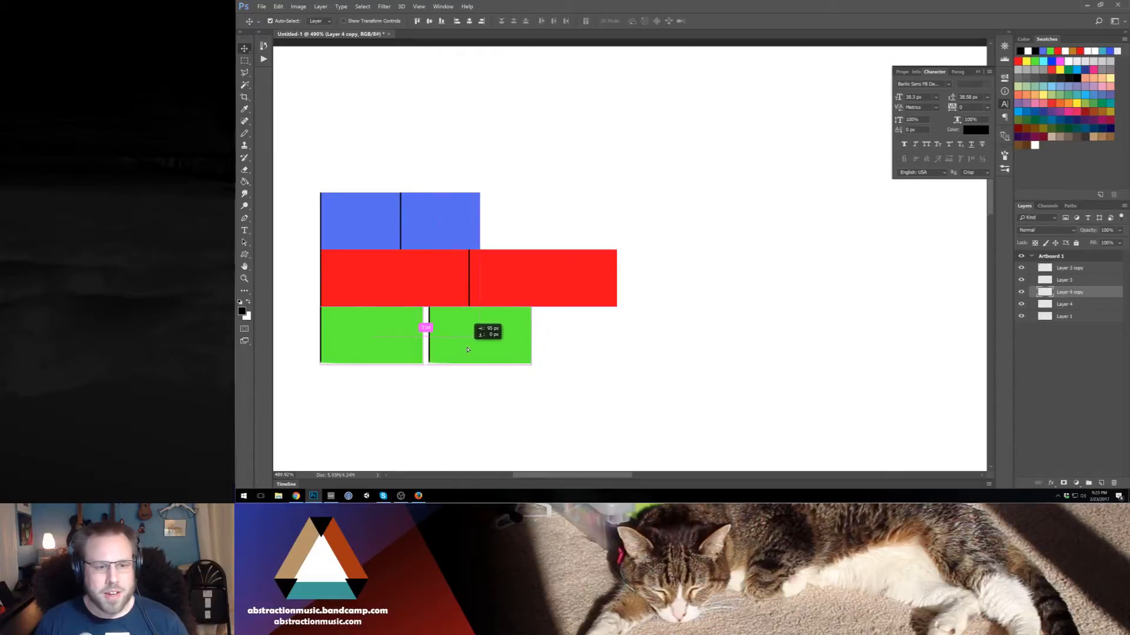
# Step: Duplicate the blue, red and green blocks end to end to extend each of the three rows
pyautogui.moveTo(424, 236); pyautogui.dragTo(503, 238)
pyautogui.moveTo(457, 351); pyautogui.dragTo(561, 351)
pyautogui.moveTo(511, 232); pyautogui.dragTo(591, 232)
pyautogui.moveTo(530, 288); pyautogui.dragTo(677, 287)
pyautogui.moveTo(600, 229); pyautogui.dragTo(681, 229)
pyautogui.moveTo(587, 348); pyautogui.dragTo(690, 347)
pyautogui.moveTo(676, 278); pyautogui.dragTo(825, 286)
pyautogui.moveTo(682, 230); pyautogui.dragTo(760, 230)
pyautogui.moveTo(661, 340); pyautogui.dragTo(765, 340)
pyautogui.moveTo(740, 245); pyautogui.dragTo(825, 244)
pyautogui.moveTo(774, 353); pyautogui.dragTo(876, 353)
pyautogui.moveTo(838, 288); pyautogui.dragTo(983, 292)
pyautogui.moveTo(838, 231); pyautogui.dragTo(921, 218)
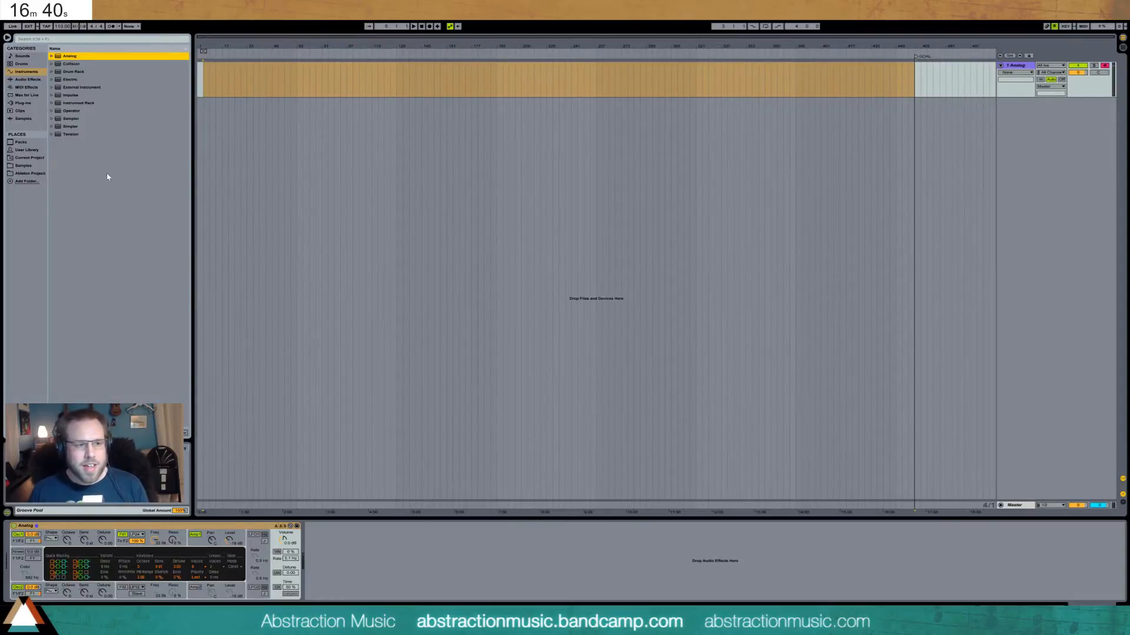
# Step: In Ableton Live, add a second MIDI track and load a Drum Rack onto it
pyautogui.click(26, 166)
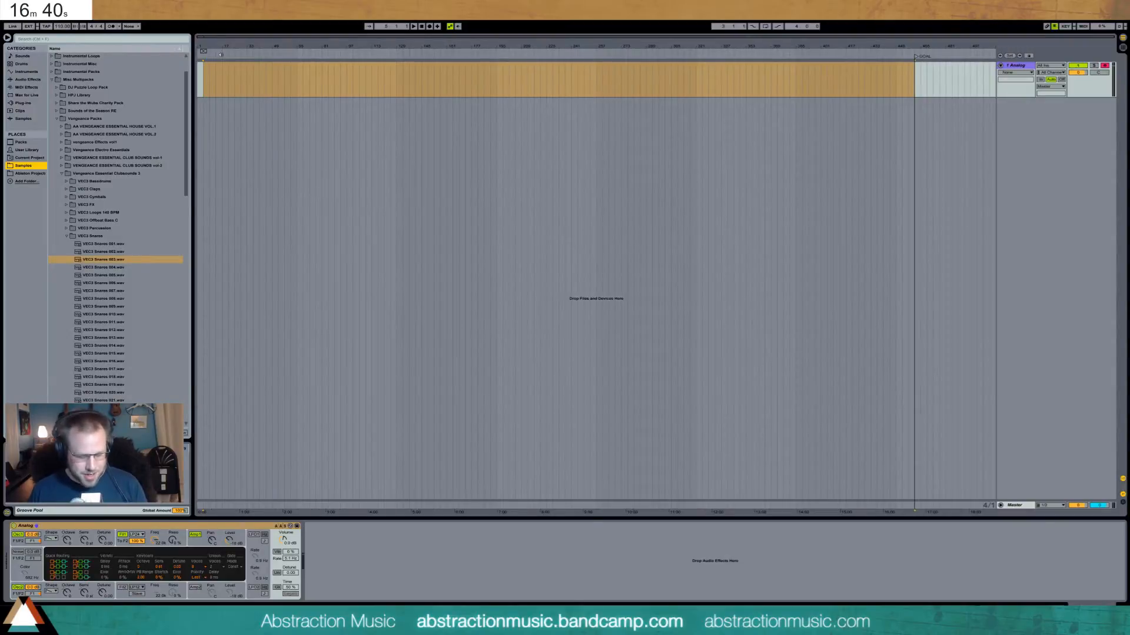
pyautogui.hotkey('ctrl', 'shift', 't')
pyautogui.click(29, 79)
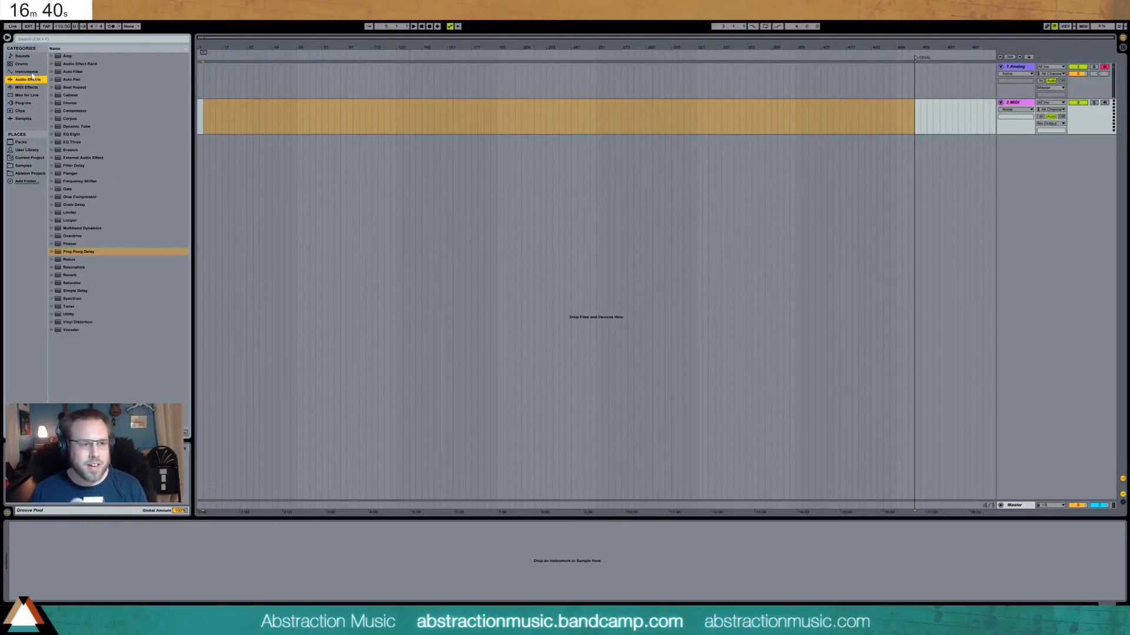
pyautogui.click(27, 72)
pyautogui.moveTo(70, 72); pyautogui.dragTo(236, 120)
pyautogui.click(20, 74)
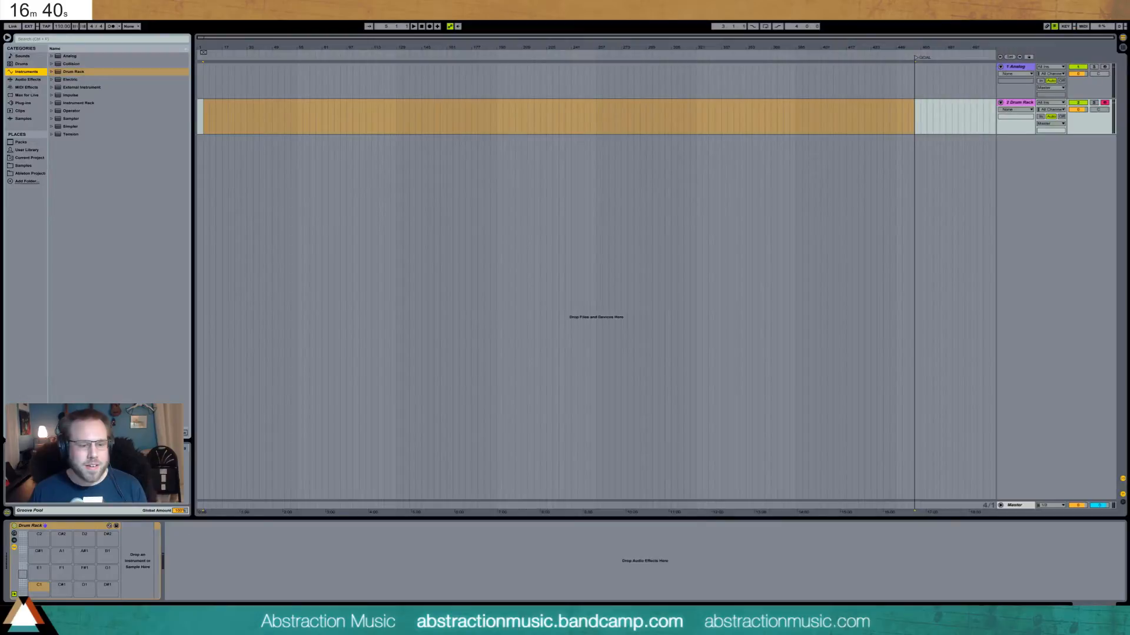
pyautogui.click(530, 624)
pyautogui.click(398, 342)
pyautogui.click(263, 19)
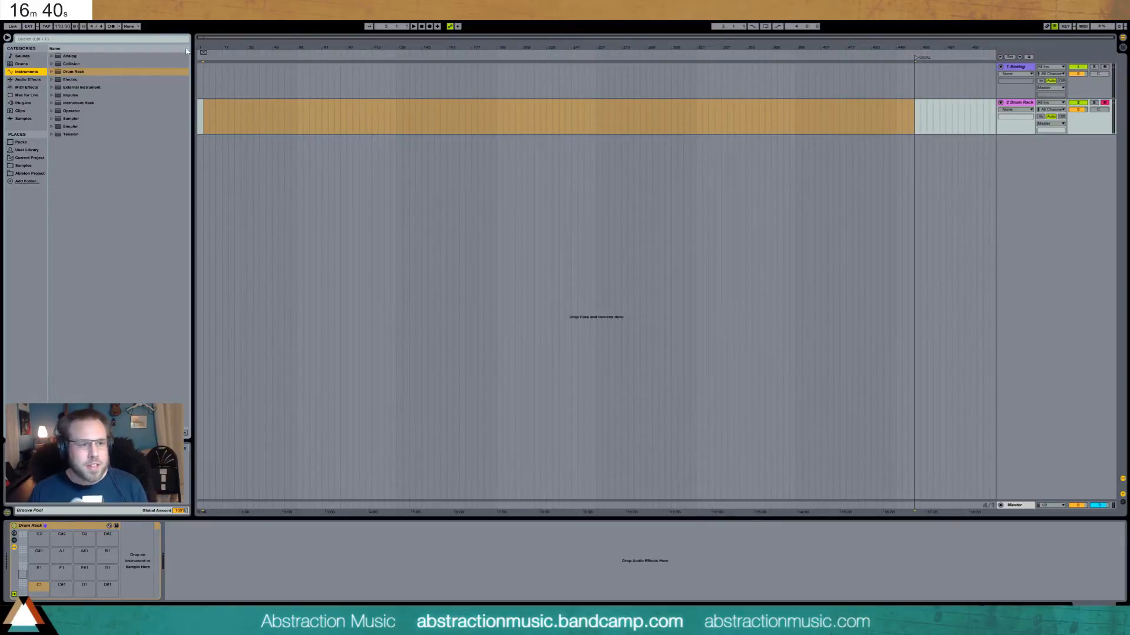
# Step: Load a VEC3 snare sample from the Samples folder onto the Drum Rack's C#1 pad
pyautogui.click(23, 165)
pyautogui.press('Down')
pyautogui.moveTo(209, 487); pyautogui.dragTo(61, 591)
# Step: Expand the bassdrums folder of the Vengeance Essential Clubsounds 3 pack in the sample browser
pyautogui.click(61, 173)
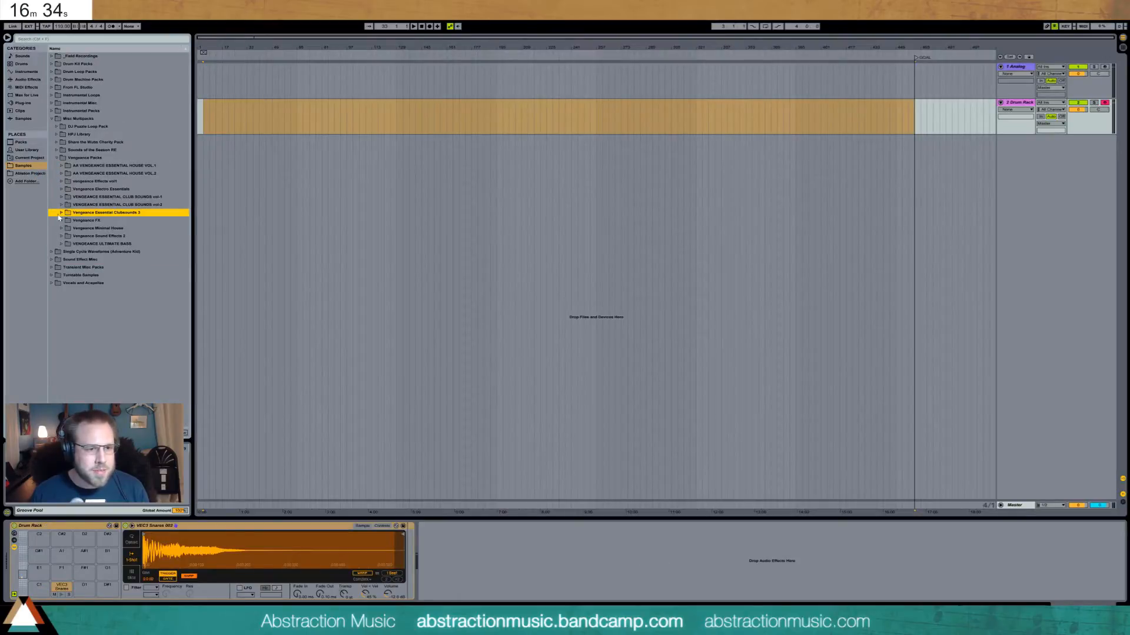
pyautogui.click(60, 213)
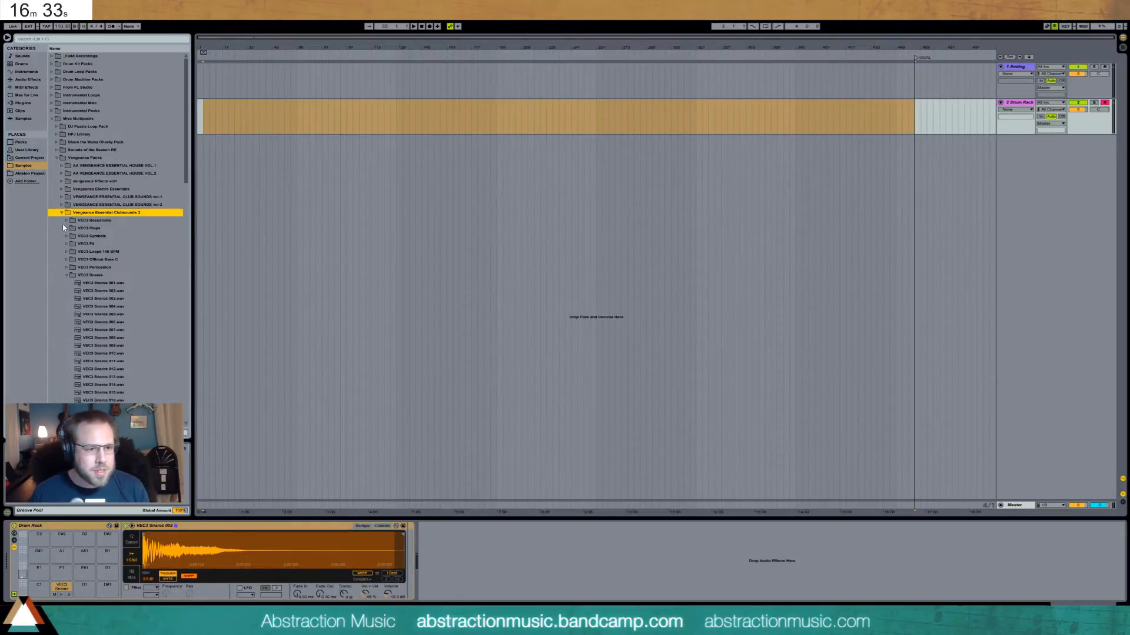
pyautogui.click(66, 267)
pyautogui.click(66, 268)
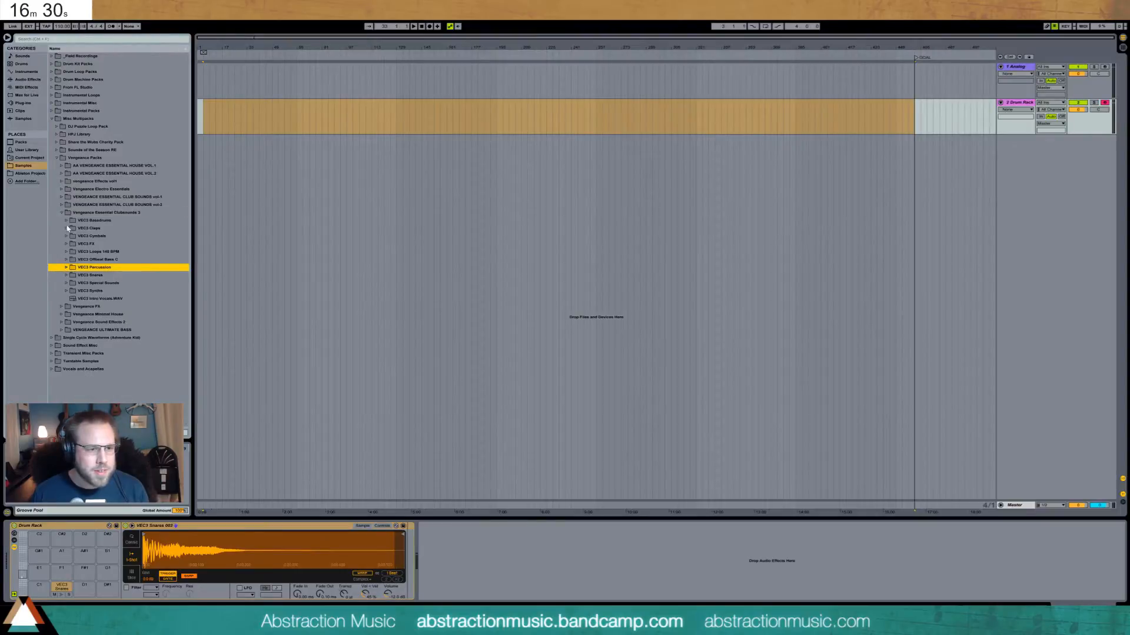
pyautogui.click(66, 221)
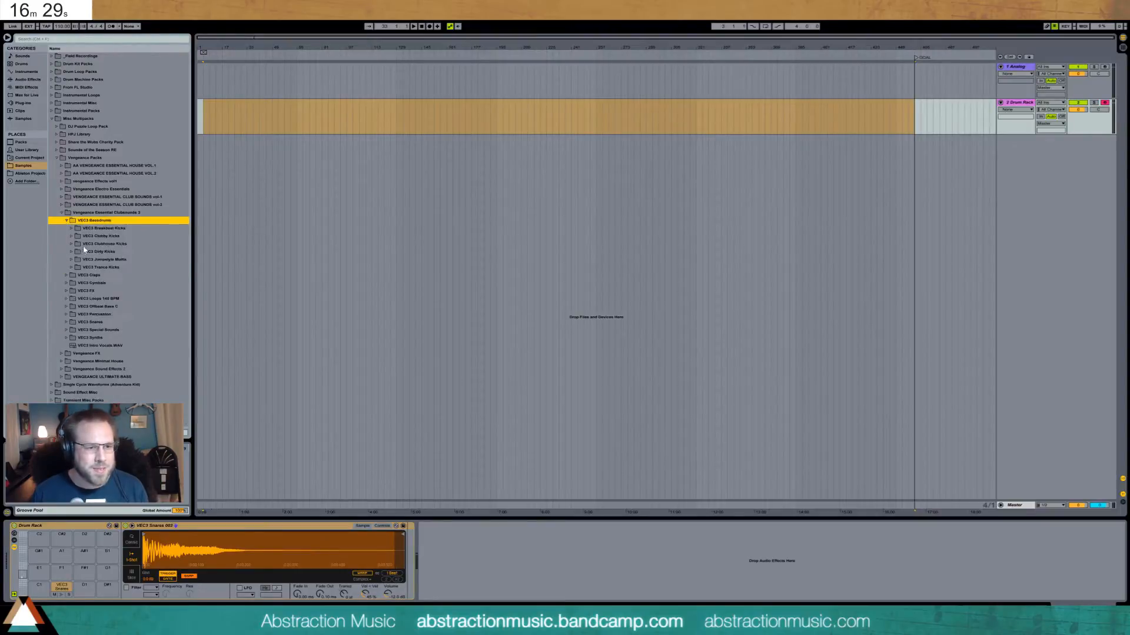
# Step: Audition the kick samples in the VEC3 Clubby Kicks folder one after another and collapse the folder
pyautogui.click(69, 236)
pyautogui.press('Right')
pyautogui.press('Down')
pyautogui.press('Down')
pyautogui.press('Down')
pyautogui.press('Down')
pyautogui.press('Down')
pyautogui.press('Down')
pyautogui.press('Down')
pyautogui.press('Down')
pyautogui.press('Down')
pyautogui.press('Down')
pyautogui.press('Down')
pyautogui.press('Down')
pyautogui.press('Down')
pyautogui.press('Down')
pyautogui.press('Down')
pyautogui.press('Down')
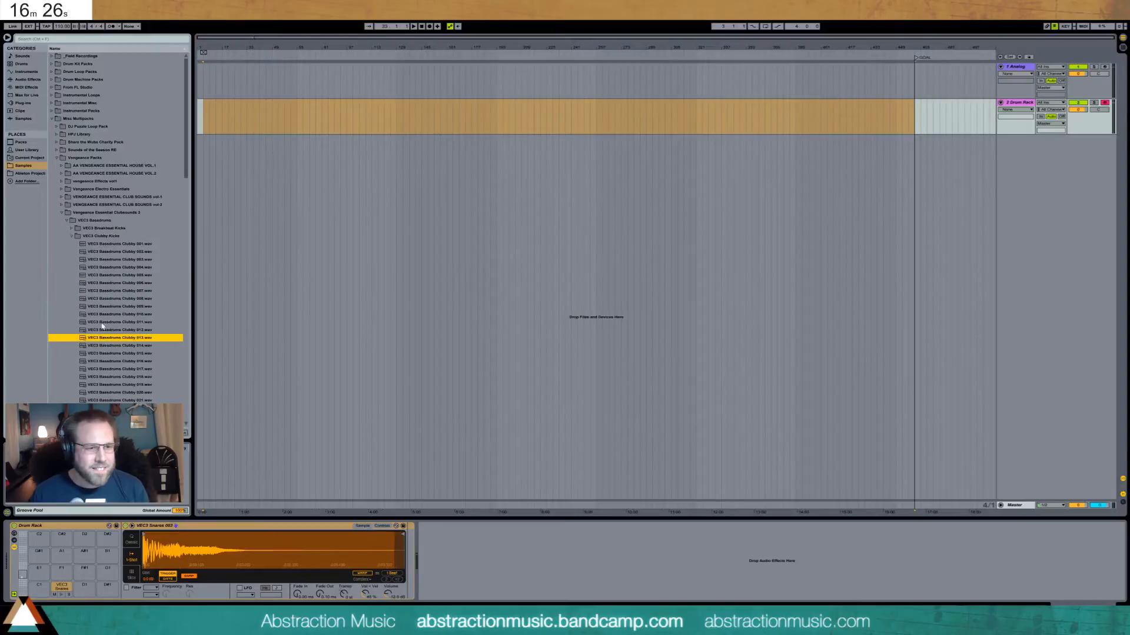
pyautogui.press('Down')
pyautogui.press('Down')
pyautogui.press('Down')
pyautogui.press('Down')
pyautogui.press('Down')
pyautogui.press('Down')
pyautogui.press('Down')
pyautogui.press('Down')
pyautogui.press('Down')
pyautogui.press('Down')
pyautogui.press('Down')
pyautogui.press('Down')
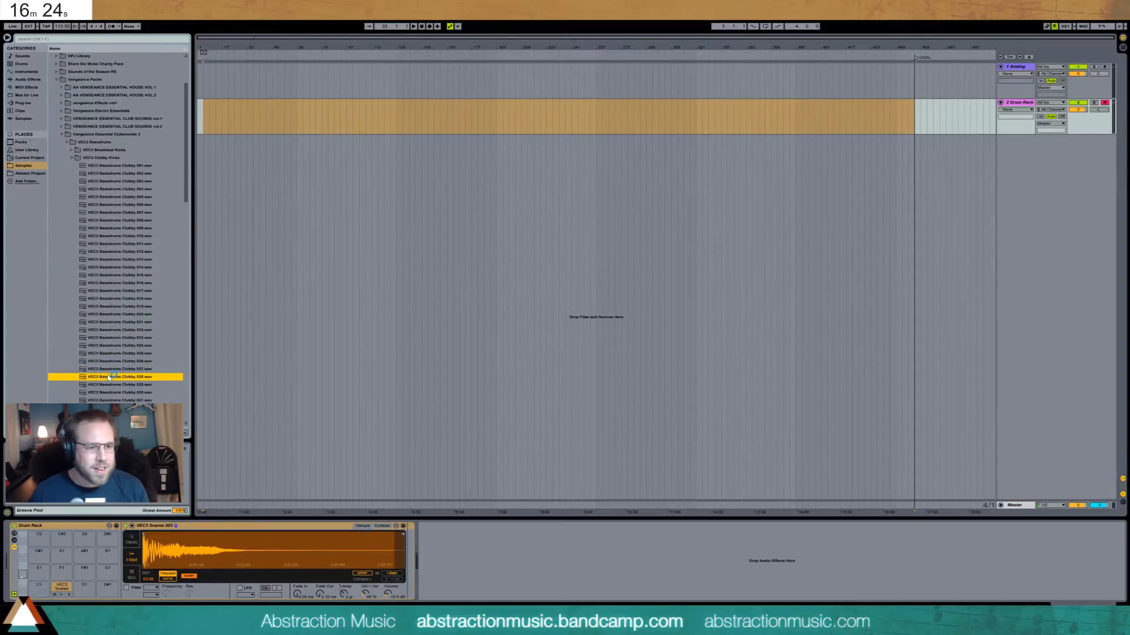
pyautogui.click(107, 362)
pyautogui.click(71, 127)
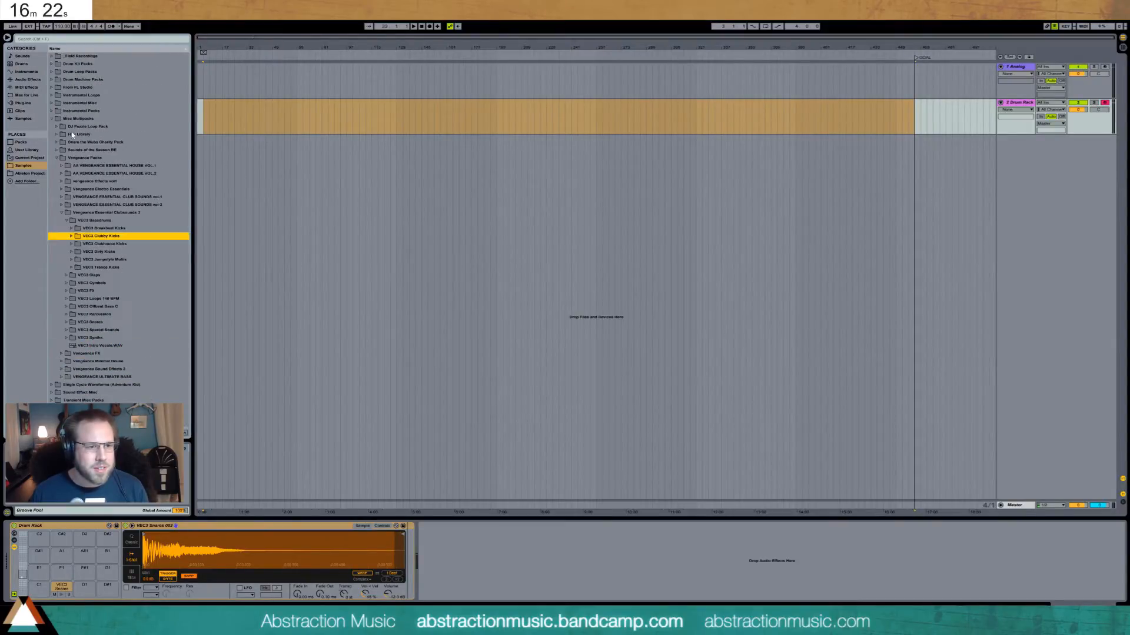
# Step: Audition a few samples in the VEC3 Dirty Kicks folder and collapse it
pyautogui.click(67, 245)
pyautogui.click(71, 252)
pyautogui.click(86, 276)
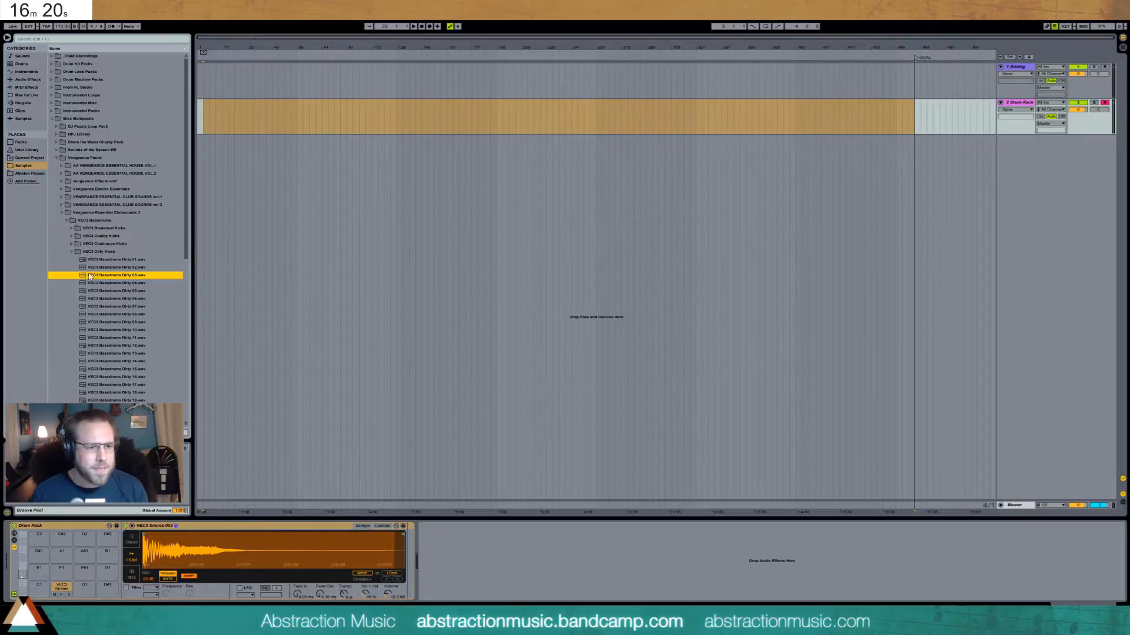
pyautogui.click(91, 308)
pyautogui.click(71, 252)
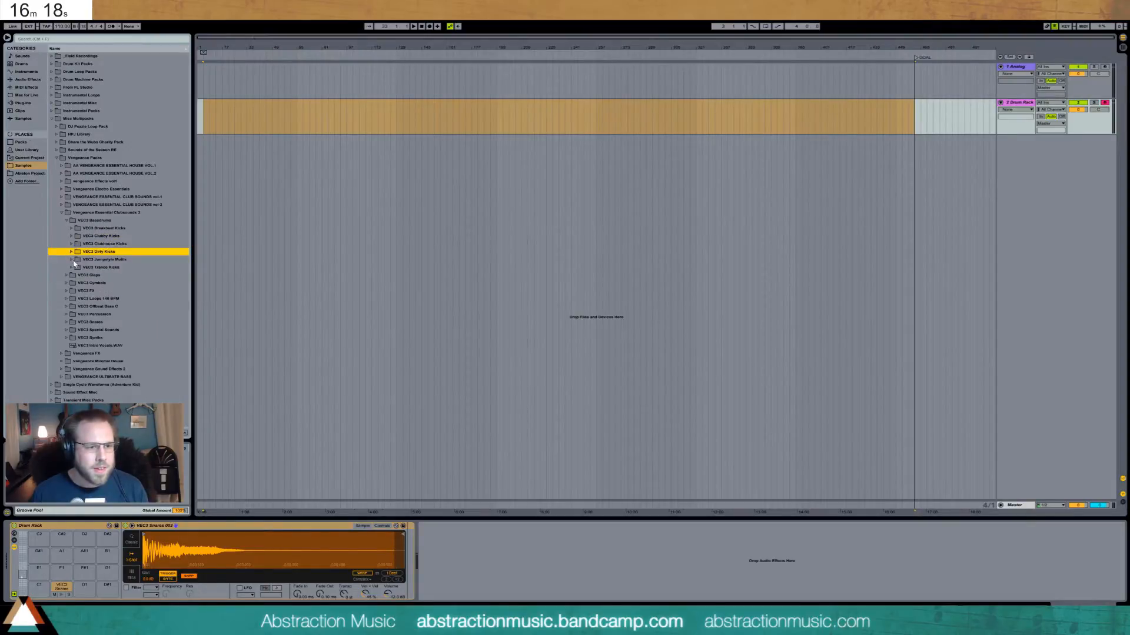
# Step: Load the Trance 08 kick from the VEC3 Trance Kicks folder onto the Drum Rack's C1 pad
pyautogui.click(72, 267)
pyautogui.click(94, 306)
pyautogui.click(95, 330)
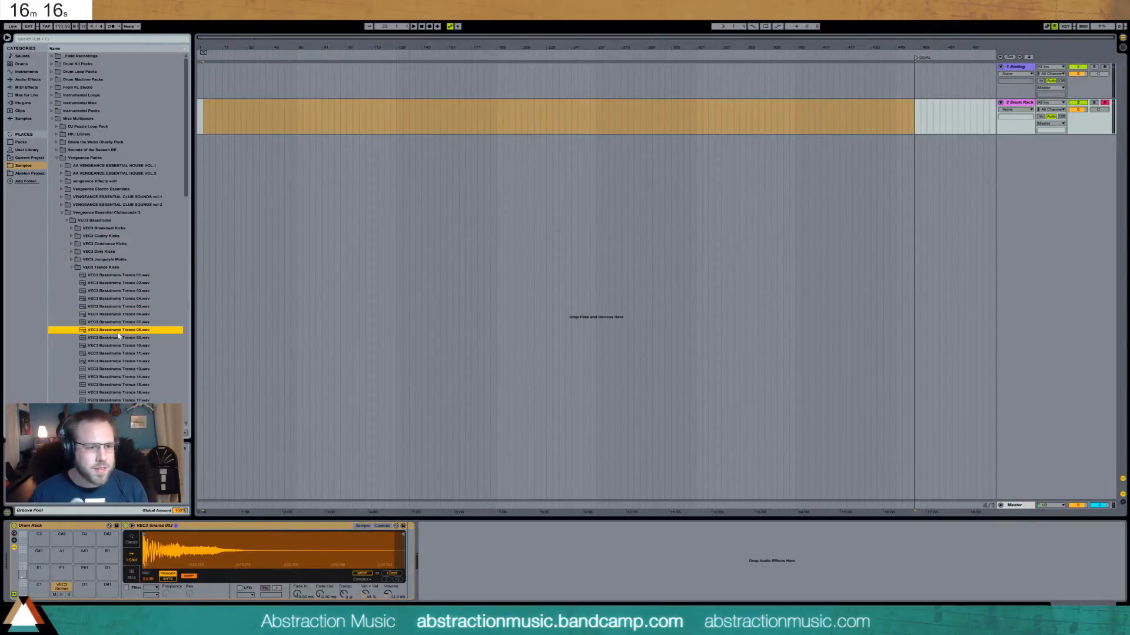
pyautogui.moveTo(49, 593); pyautogui.dragTo(49, 592)
pyautogui.click(71, 267)
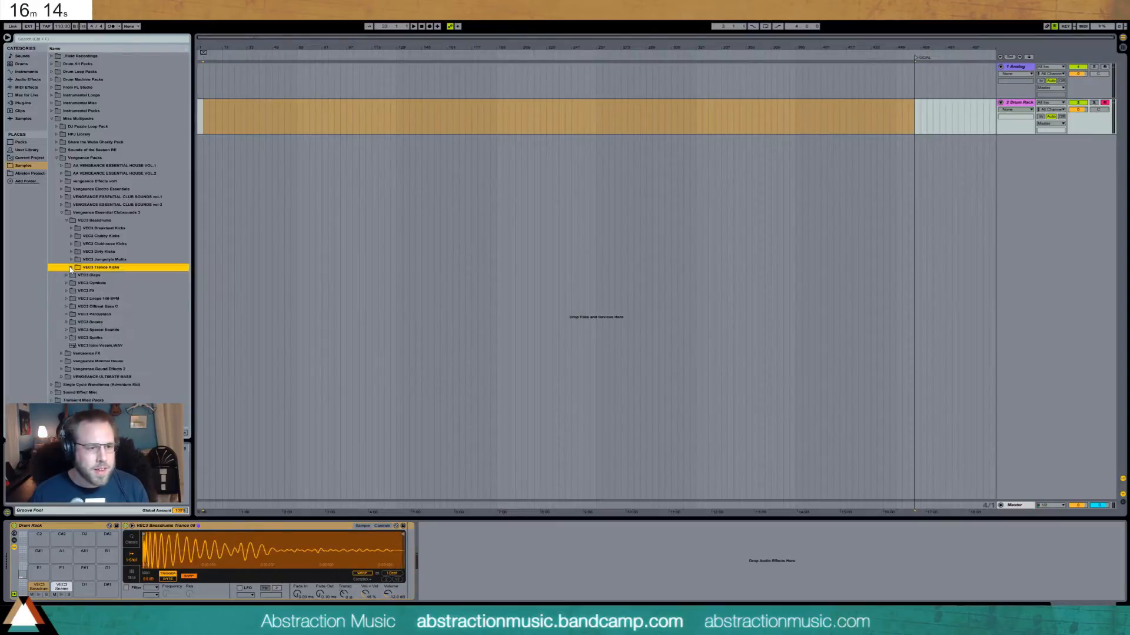
# Step: Audition the closed hi-hat samples in the VEC3 Cymbals folder
pyautogui.click(70, 283)
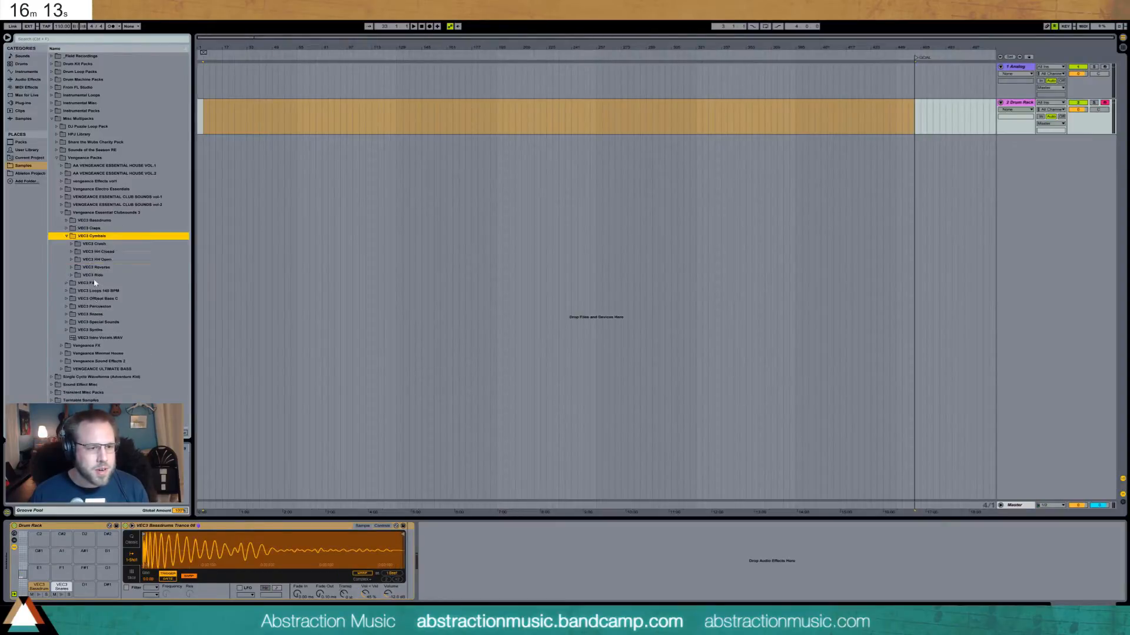
pyautogui.click(73, 259)
pyautogui.click(109, 298)
pyautogui.click(97, 252)
pyautogui.click(127, 299)
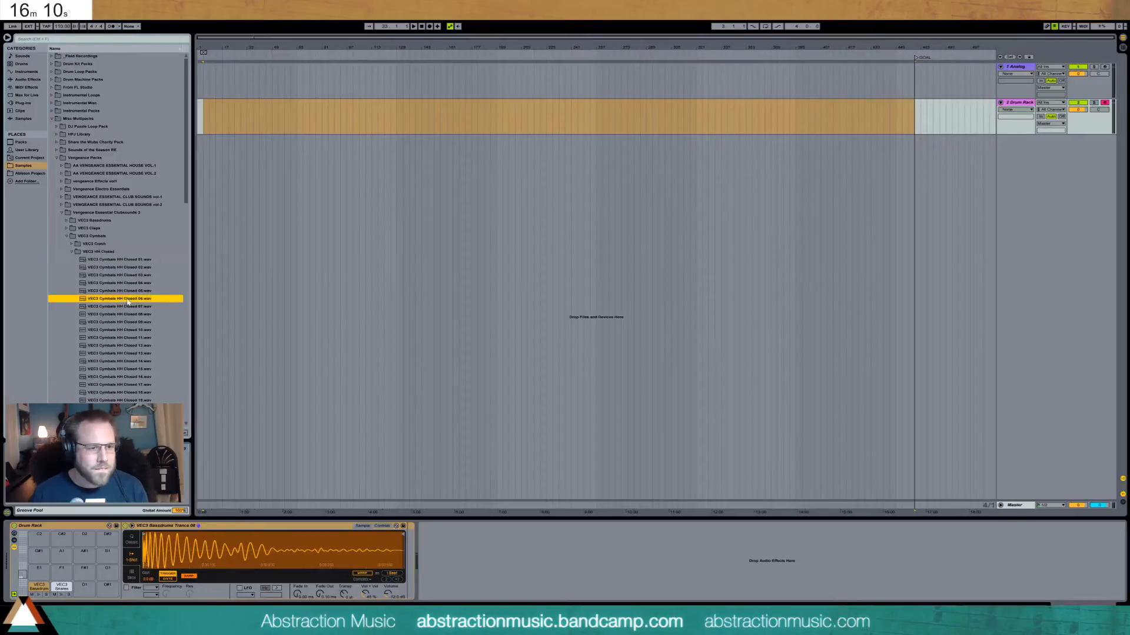
pyautogui.click(119, 307)
pyautogui.click(118, 314)
pyautogui.click(117, 369)
pyautogui.click(122, 321)
pyautogui.click(120, 315)
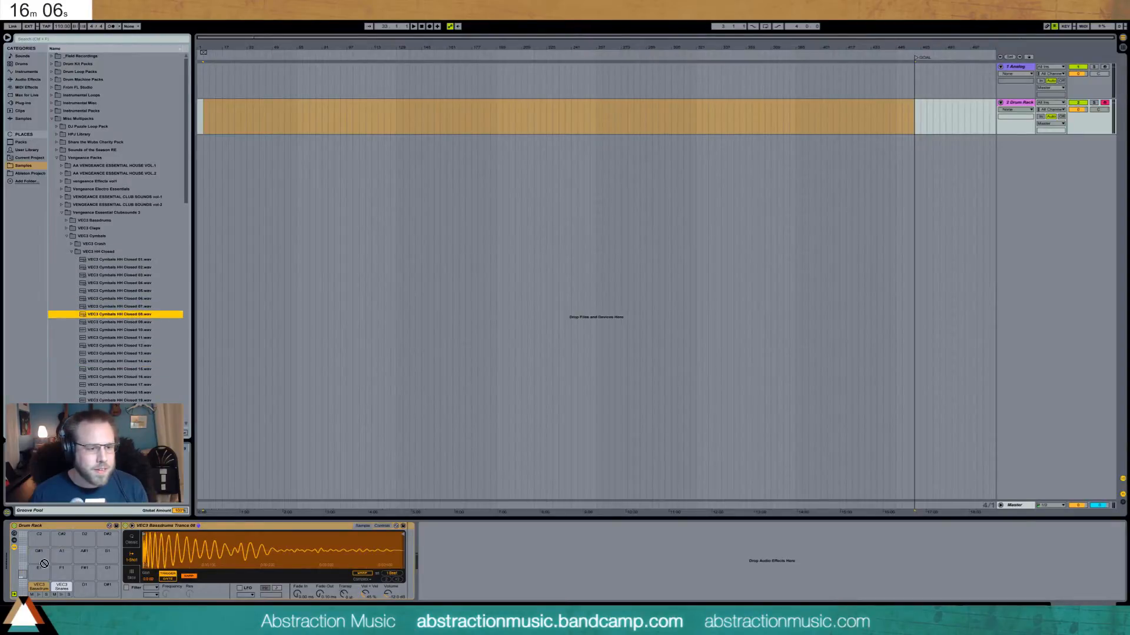
# Step: Load the HH Closed 08 sample onto the E1 pad and HH Closed 09 onto the F1 pad
pyautogui.moveTo(120, 316); pyautogui.dragTo(39, 572)
pyautogui.click(132, 324)
pyautogui.moveTo(132, 327); pyautogui.dragTo(62, 571)
# Step: Create an empty one-bar MIDI clip at bar 3 on the Drum Rack track and open its note editor
pyautogui.moveTo(217, 38)
pyautogui.mouseDown()
pyautogui.moveTo(247, 70)
pyautogui.moveTo(231, 38)
pyautogui.mouseUp()
pyautogui.moveTo(253, 113); pyautogui.dragTo(297, 115)
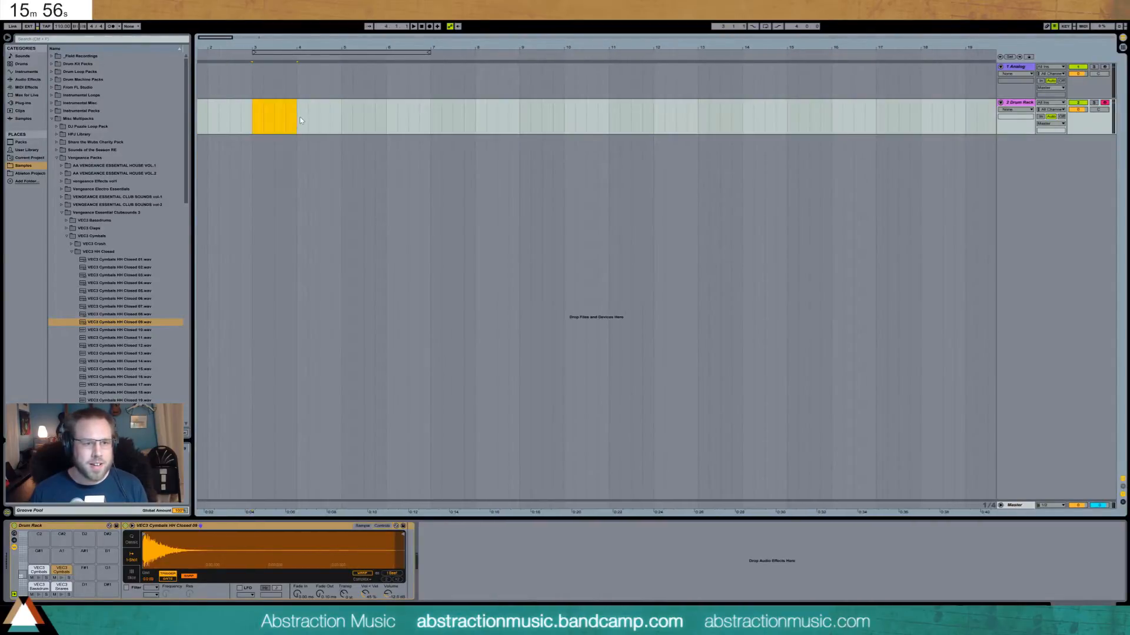
pyautogui.hotkey('ctrl', 'shift', 'm')
pyautogui.doubleClick(293, 105)
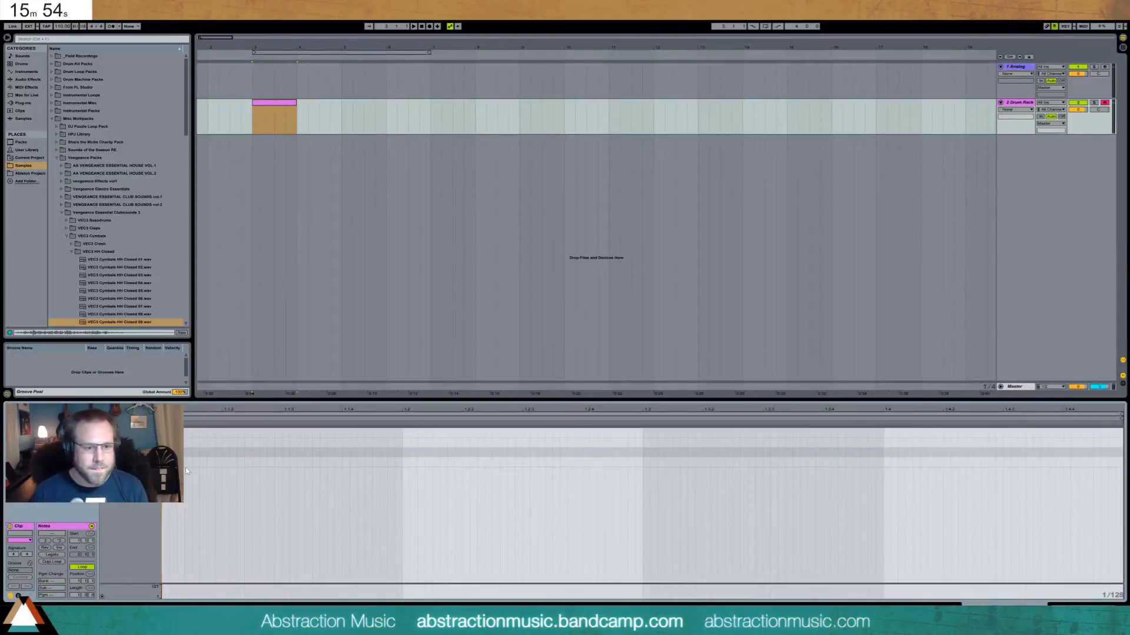
# Step: Place a kick note on each of the four beats of the clip
pyautogui.click(255, 121)
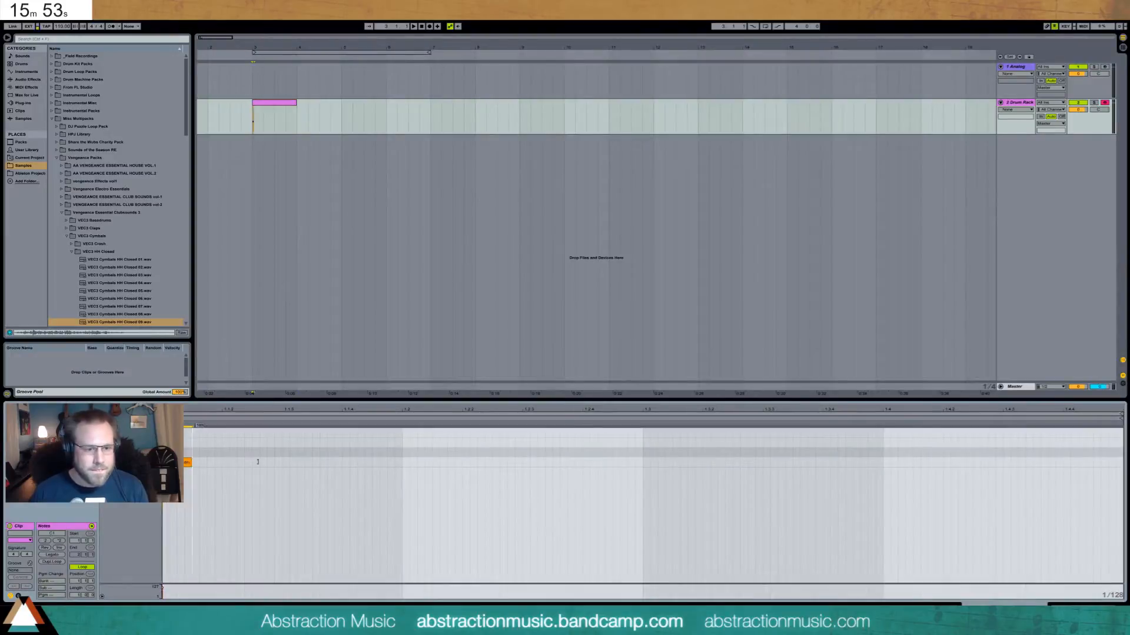
pyautogui.hotkey('ctrl', 'd')
pyautogui.hotkey('ctrl', 'd')
pyautogui.hotkey('ctrl', 'd')
# Step: Add snare notes on beats 2 and 4, each matching the kick note's length
pyautogui.click(404, 453)
pyautogui.moveTo(405, 453); pyautogui.dragTo(522, 449)
pyautogui.click(406, 452)
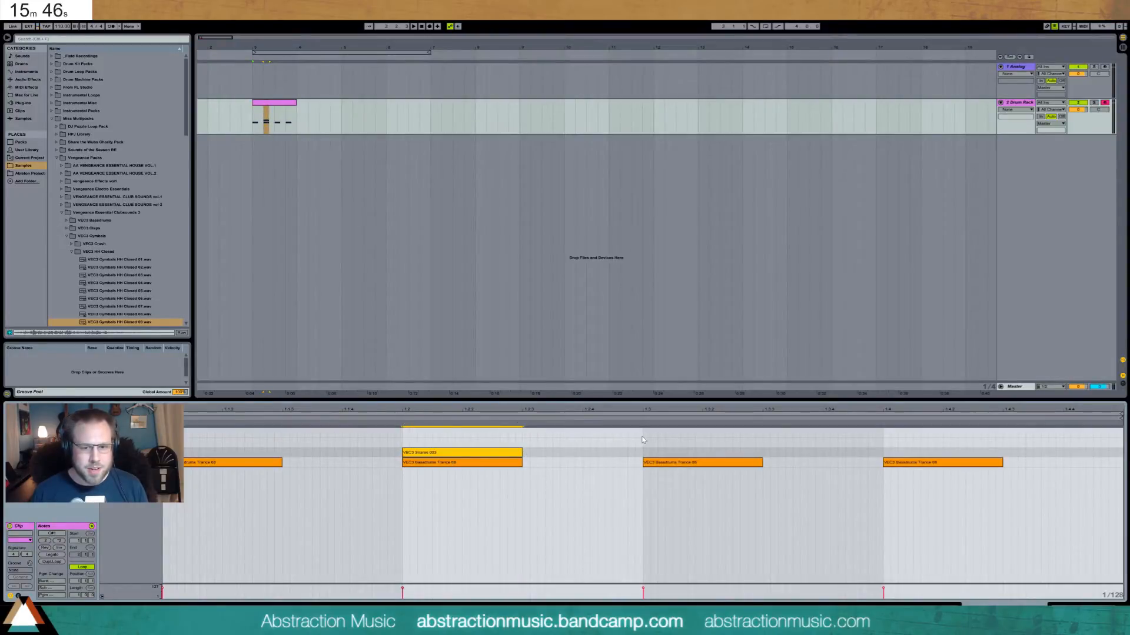
pyautogui.moveTo(643, 439); pyautogui.dragTo(163, 452)
pyautogui.hotkey('ctrl', 'd')
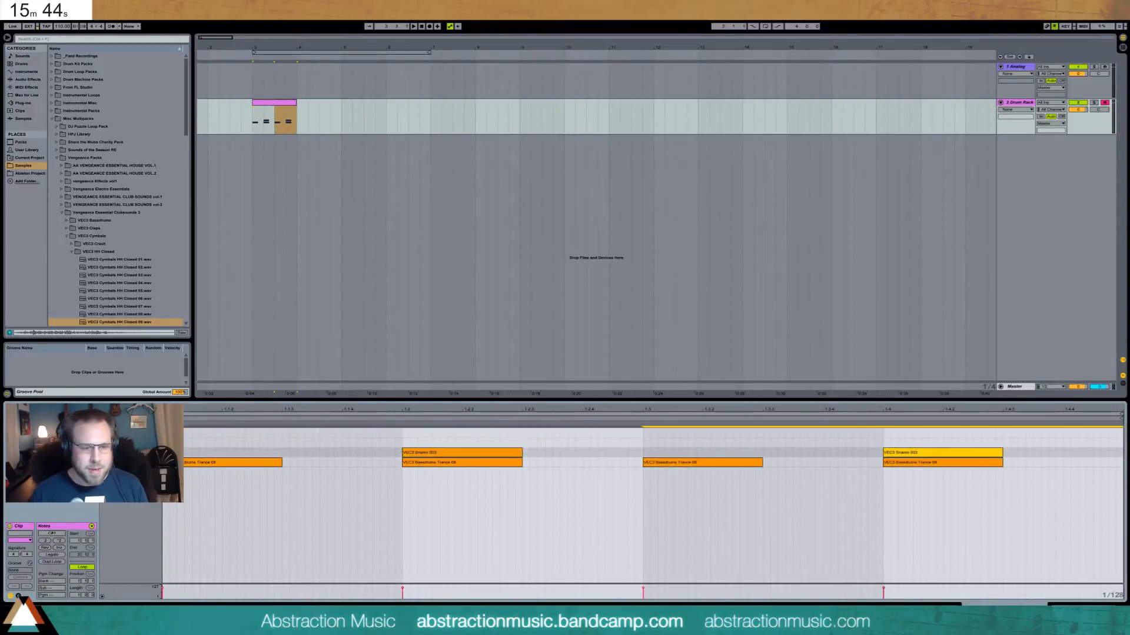
# Step: Add two HH Closed 08 notes on the third and fourth sixteenths of every beat and play the pattern
pyautogui.doubleClick(286, 442)
pyautogui.doubleClick(347, 444)
pyautogui.moveTo(351, 444); pyautogui.dragTo(190, 442)
pyautogui.hotkey('ctrl', 'd')
pyautogui.hotkey('ctrl', 'd')
pyautogui.hotkey('ctrl', 'd')
pyautogui.press('space')
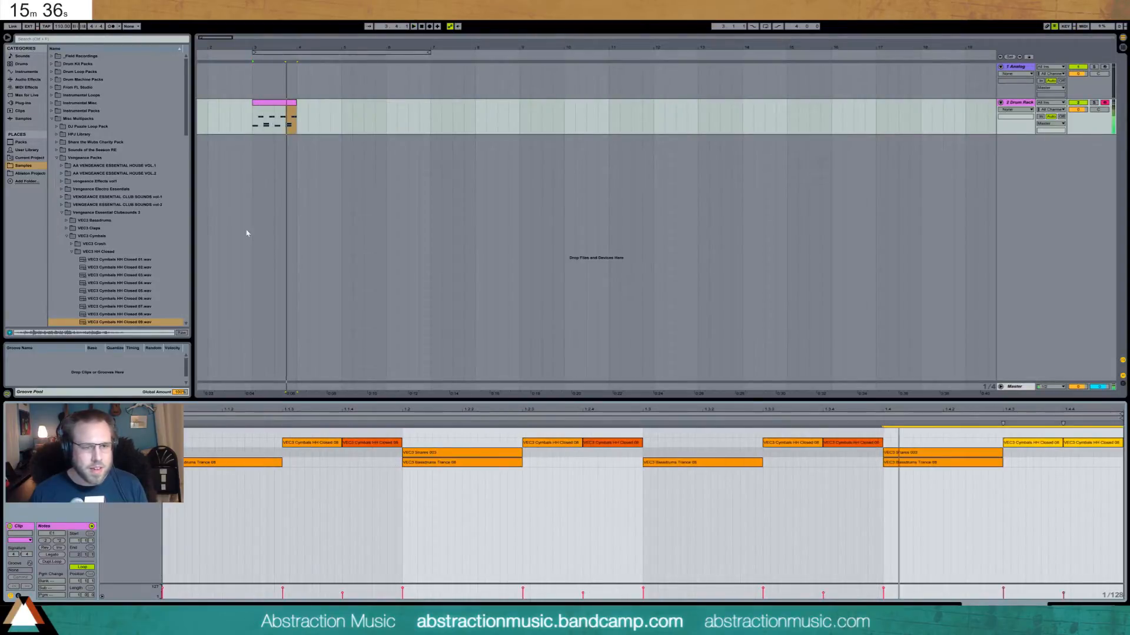
# Step: Lengthen the fade-out of the kick sample on the Drum Rack's C1 pad
pyautogui.hotkey('shift', 'Tab')
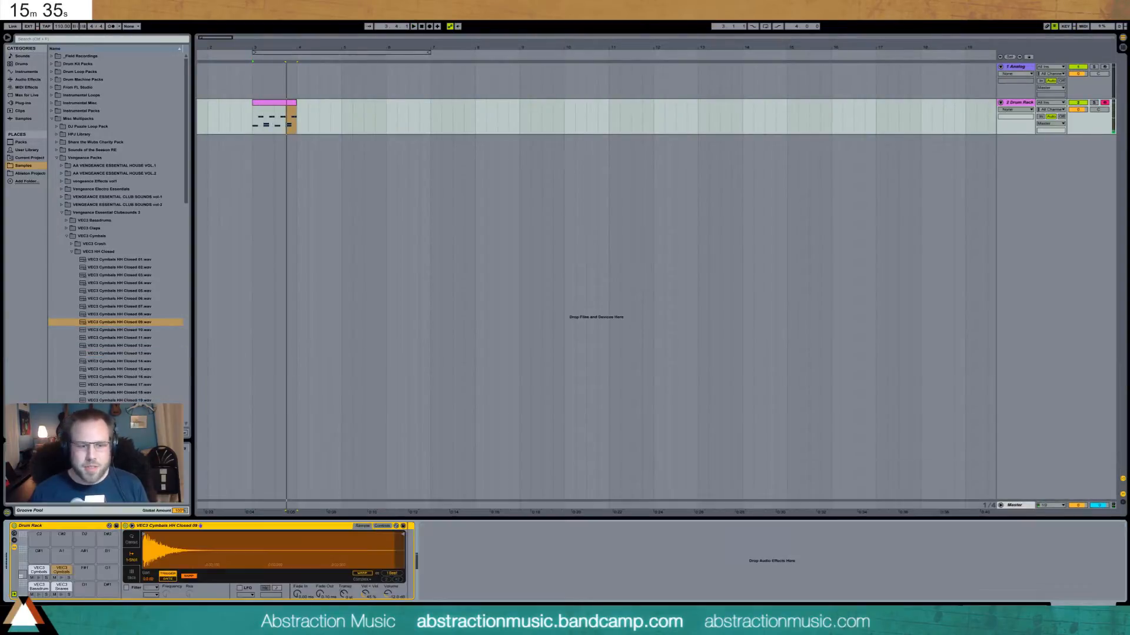
pyautogui.click(41, 587)
pyautogui.moveTo(320, 594); pyautogui.dragTo(321, 584)
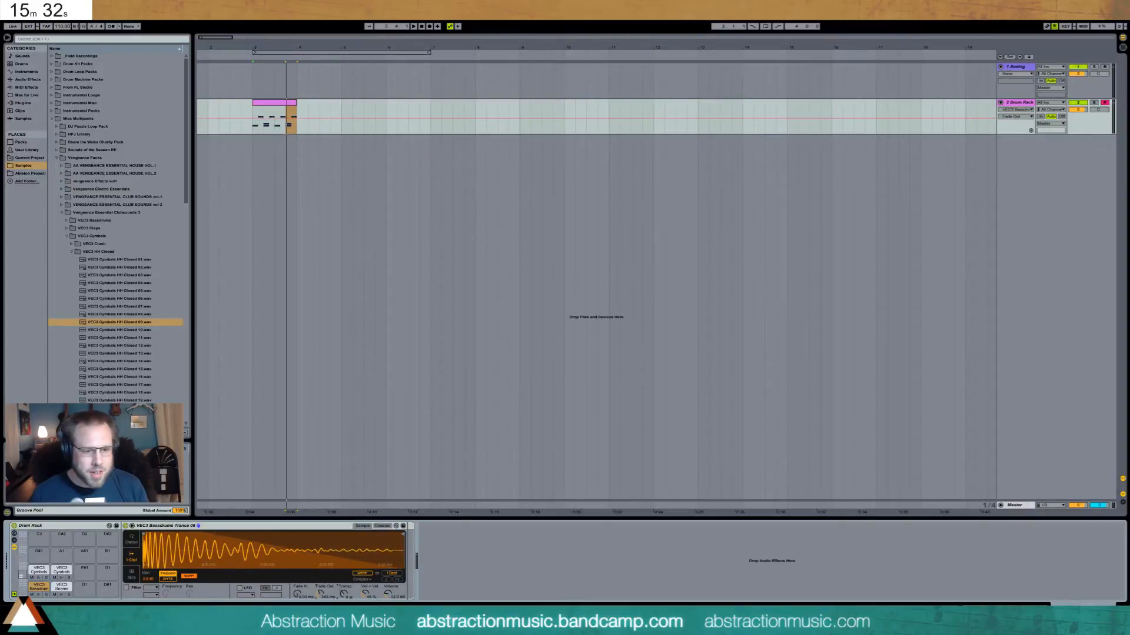
# Step: Loop the arrangement over the bar 3 drum clip and reopen the clip's note editor
pyautogui.click(287, 102)
pyautogui.hotkey('ctrl', 'l')
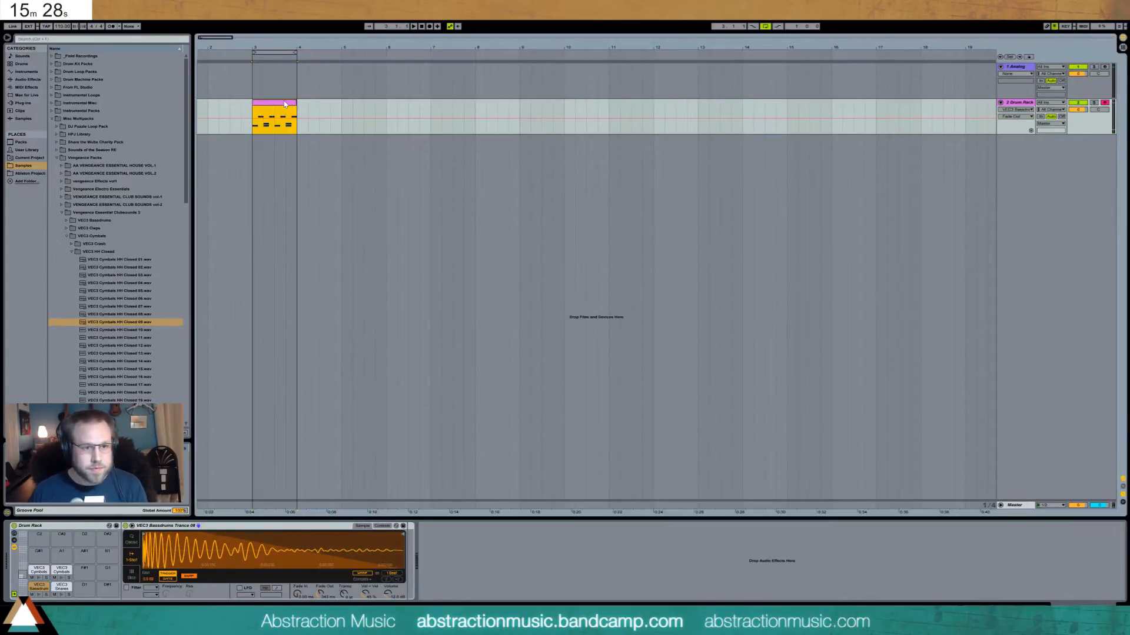
pyautogui.hotkey('shift', 'Tab')
# Step: Layer an HH Closed 09 note over the third sixteenth of every beat
pyautogui.moveTo(285, 435); pyautogui.dragTo(344, 425)
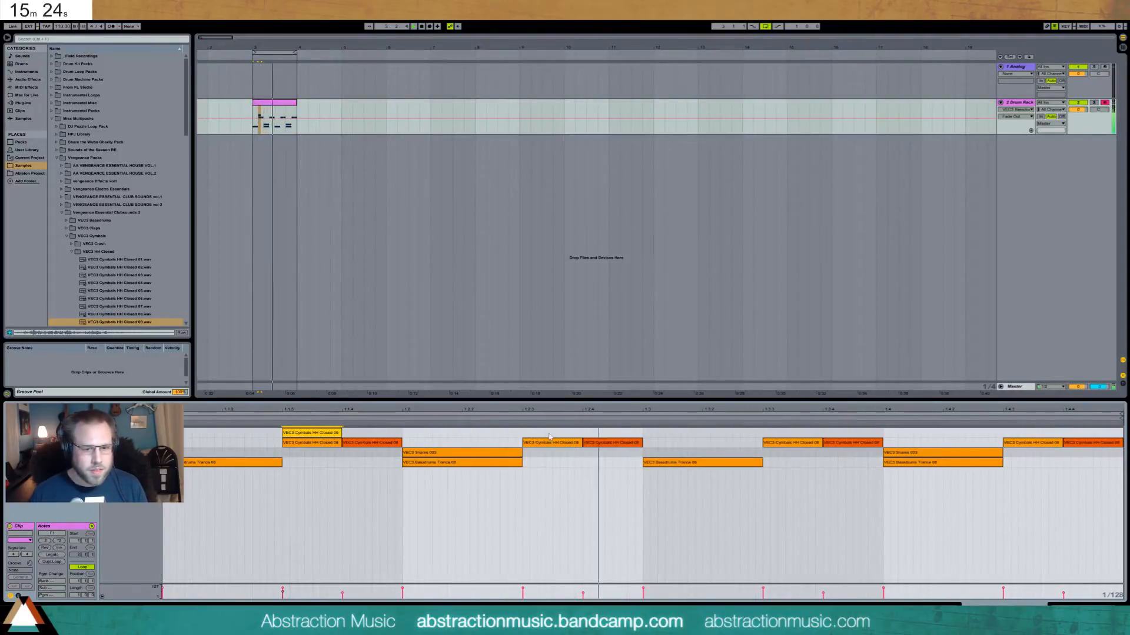
pyautogui.moveTo(523, 434); pyautogui.dragTo(572, 428)
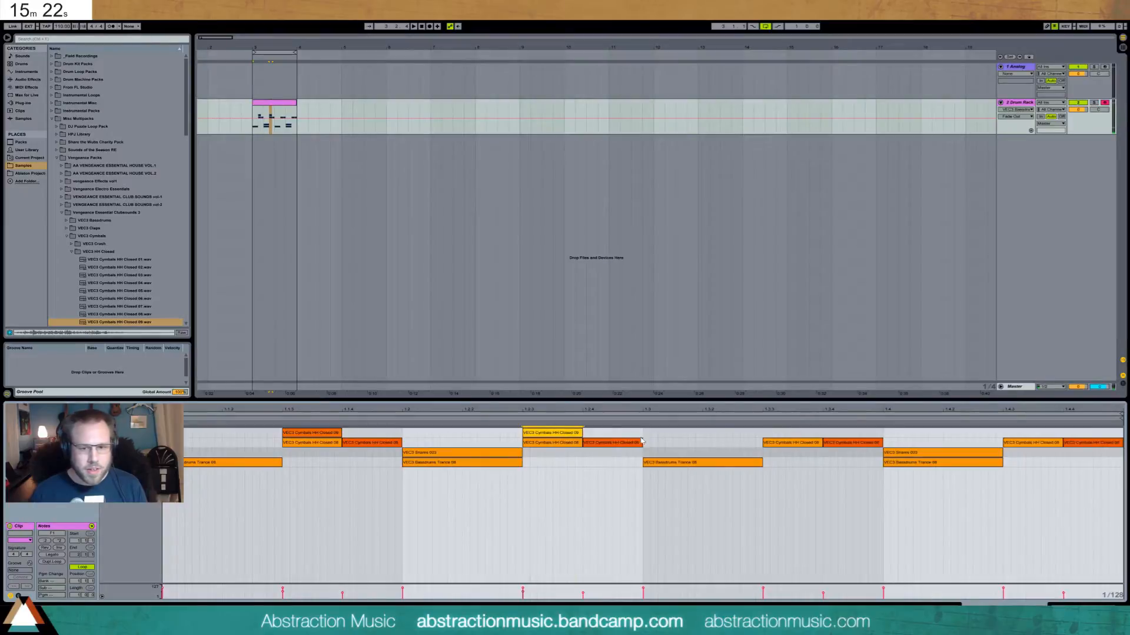
pyautogui.moveTo(643, 436); pyautogui.dragTo(29, 432)
pyautogui.hotkey('ctrl', 'd')
pyautogui.moveTo(836, 434); pyautogui.dragTo(700, 432)
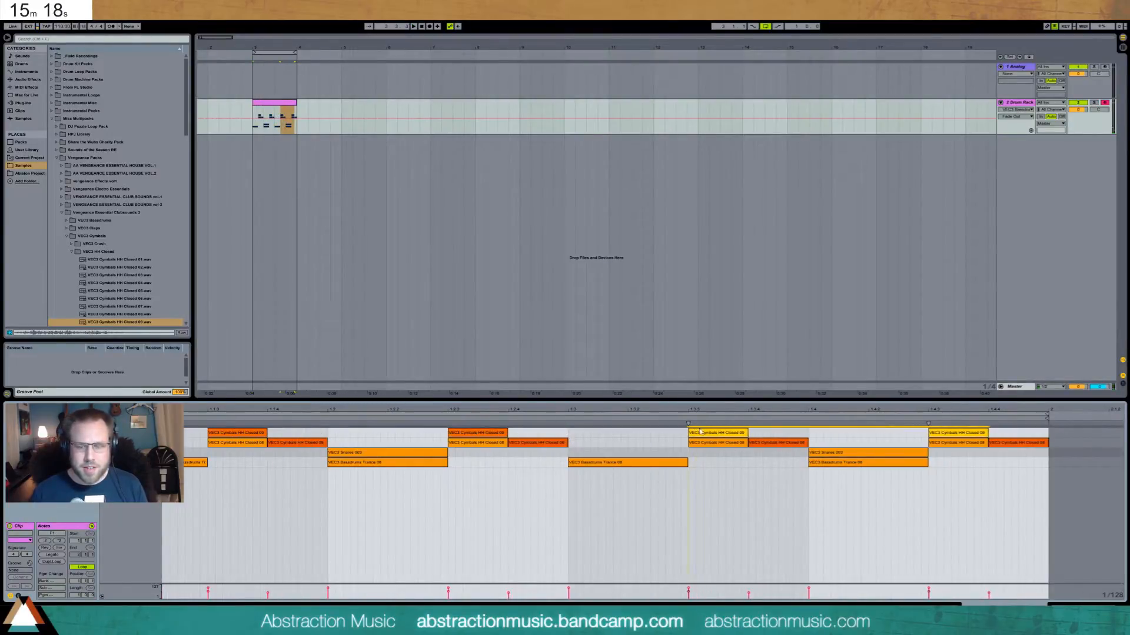
# Step: Return to the Drum Rack's devices and collapse the closed hi-hat and VEC3 Cymbals folders
pyautogui.hotkey('shift', 'Tab')
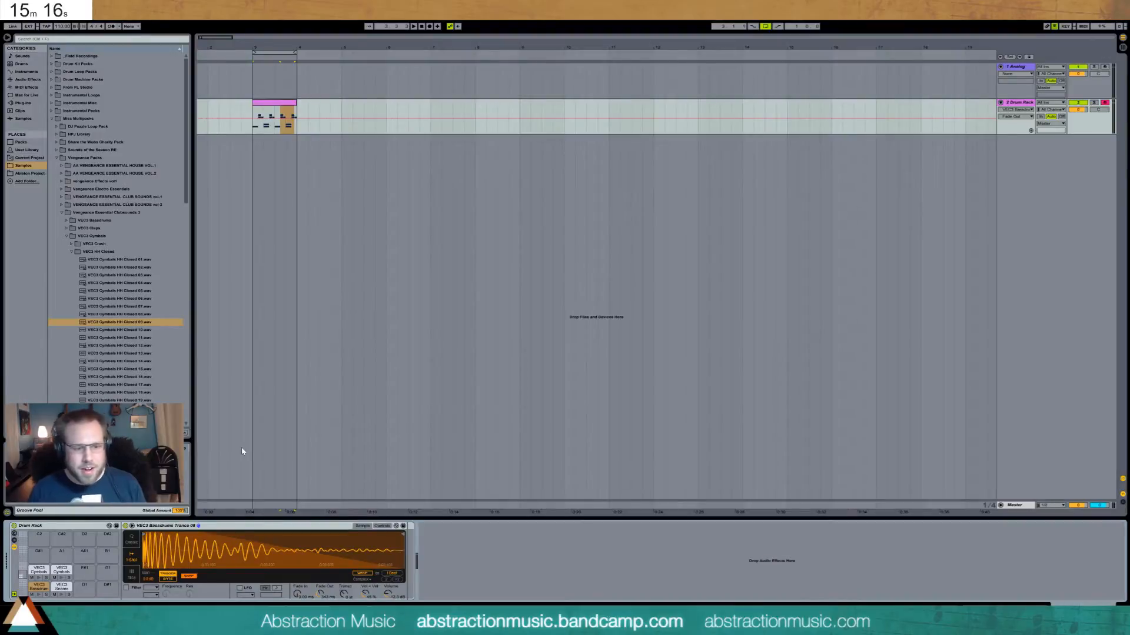
pyautogui.click(72, 253)
pyautogui.click(67, 236)
pyautogui.click(291, 110)
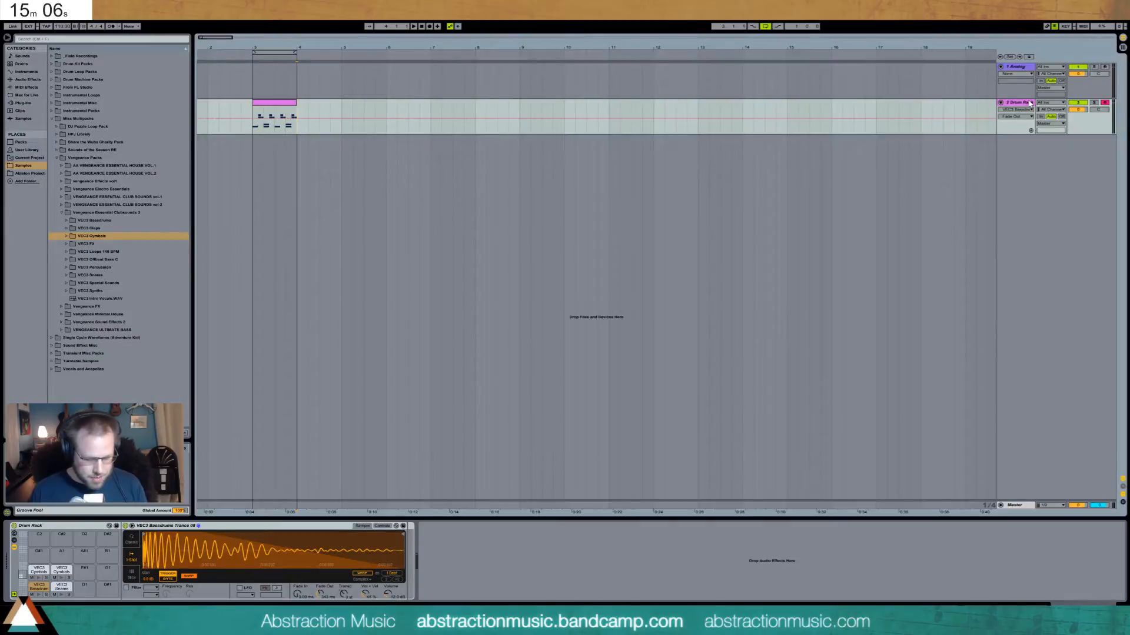
# Step: Add a third MIDI track and load a new Drum Rack onto it
pyautogui.hotkey('ctrl', 'shift', 't')
pyautogui.click(24, 72)
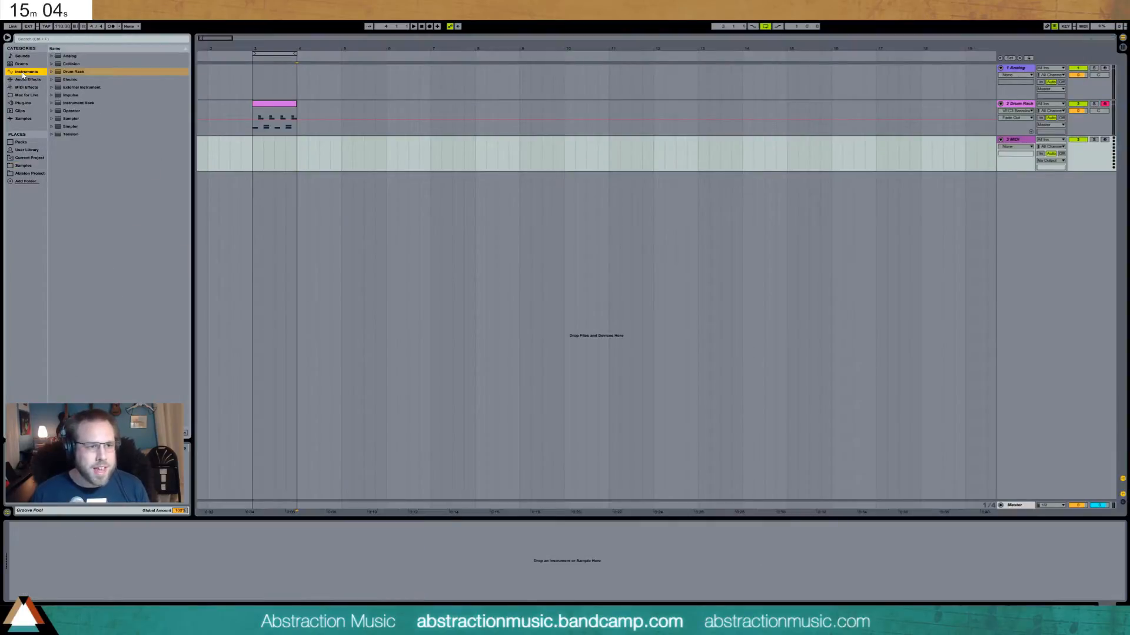
pyautogui.moveTo(62, 72); pyautogui.dragTo(285, 166)
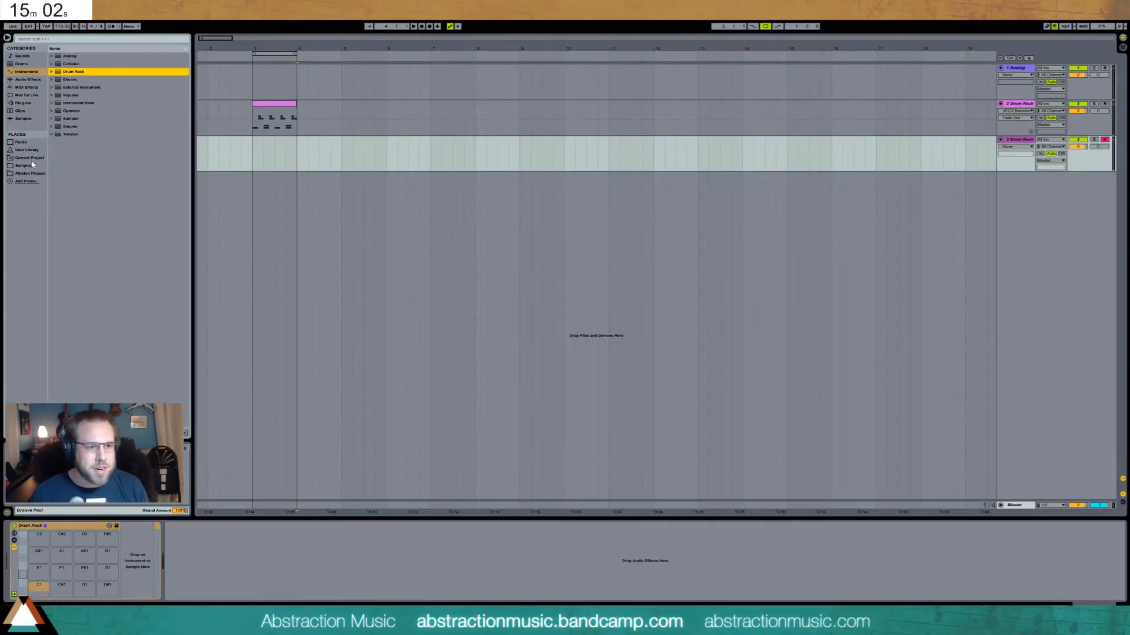
# Step: Extend the kick-and-snare drum clip to bar 13 and create a five-beat MIDI clip at bar 3 on the third track
pyautogui.moveTo(296, 103); pyautogui.dragTo(698, 108)
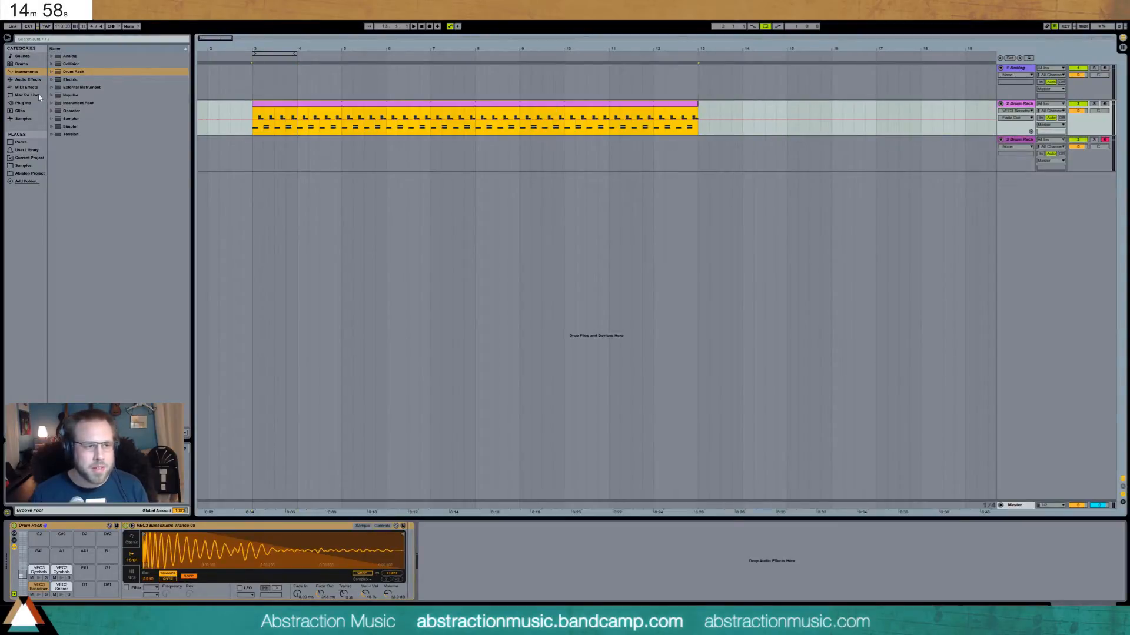
pyautogui.click(252, 156)
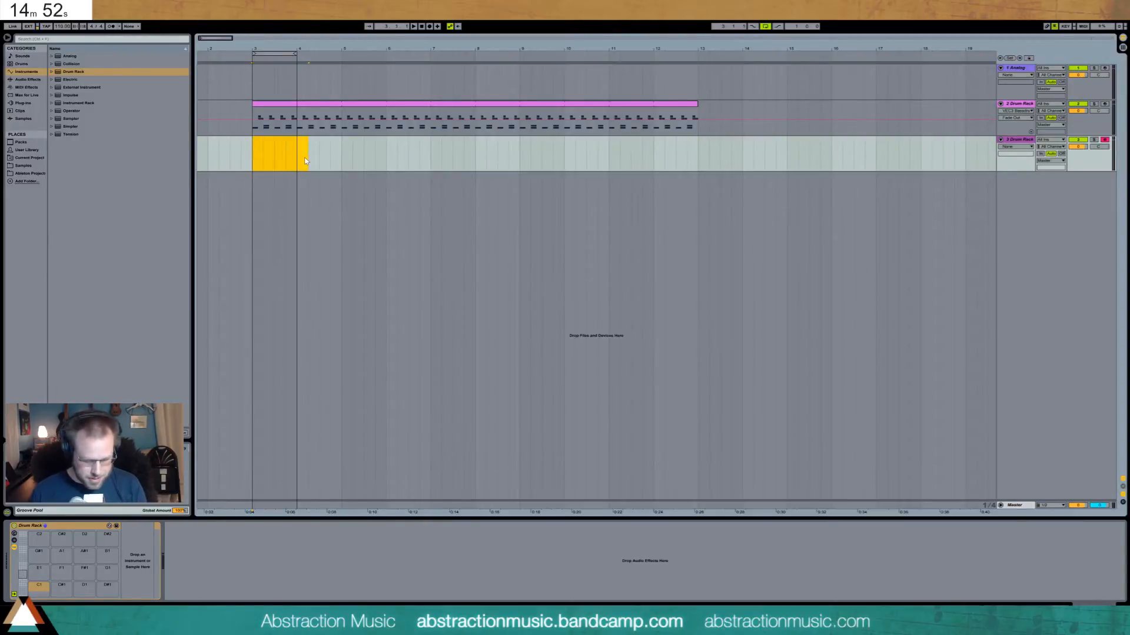
pyautogui.hotkey('ctrl', 'shift', 'm')
# Step: Look through the Vengeance FX and VEC3 FX sample folders and audition sounds in VEC3 Impacts
pyautogui.click(24, 166)
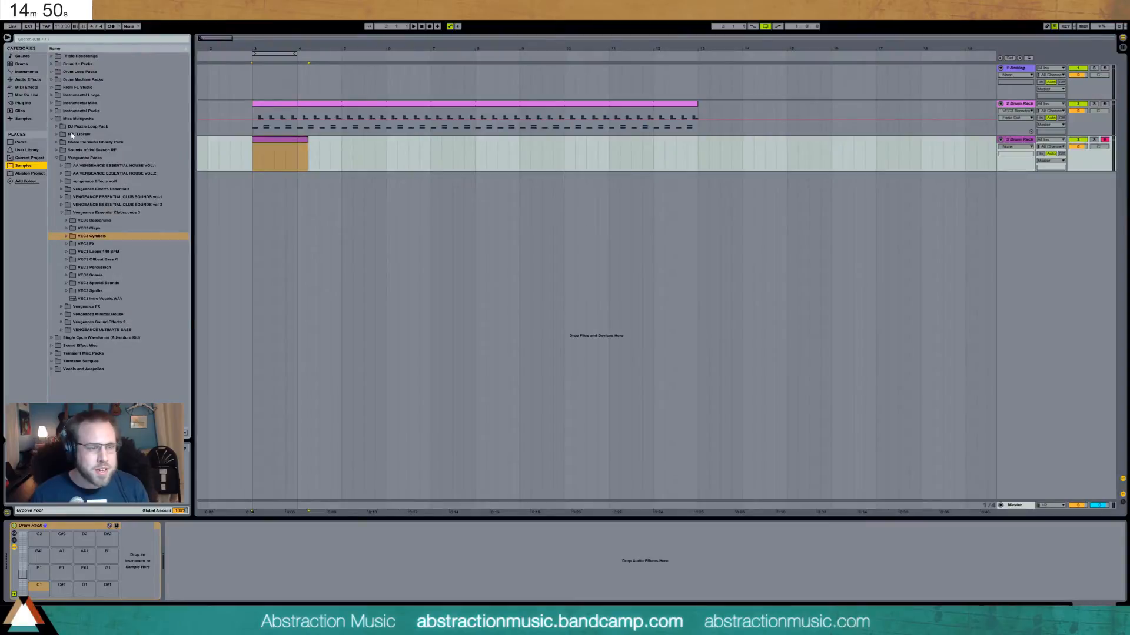
pyautogui.click(63, 213)
pyautogui.click(62, 221)
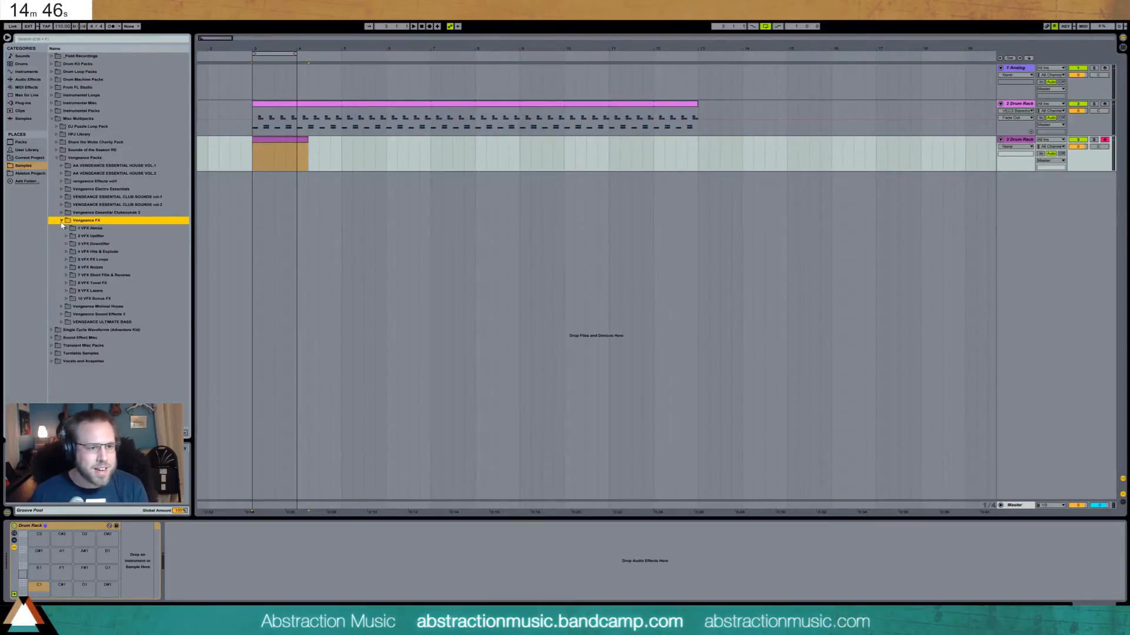
pyautogui.click(66, 269)
pyautogui.click(62, 213)
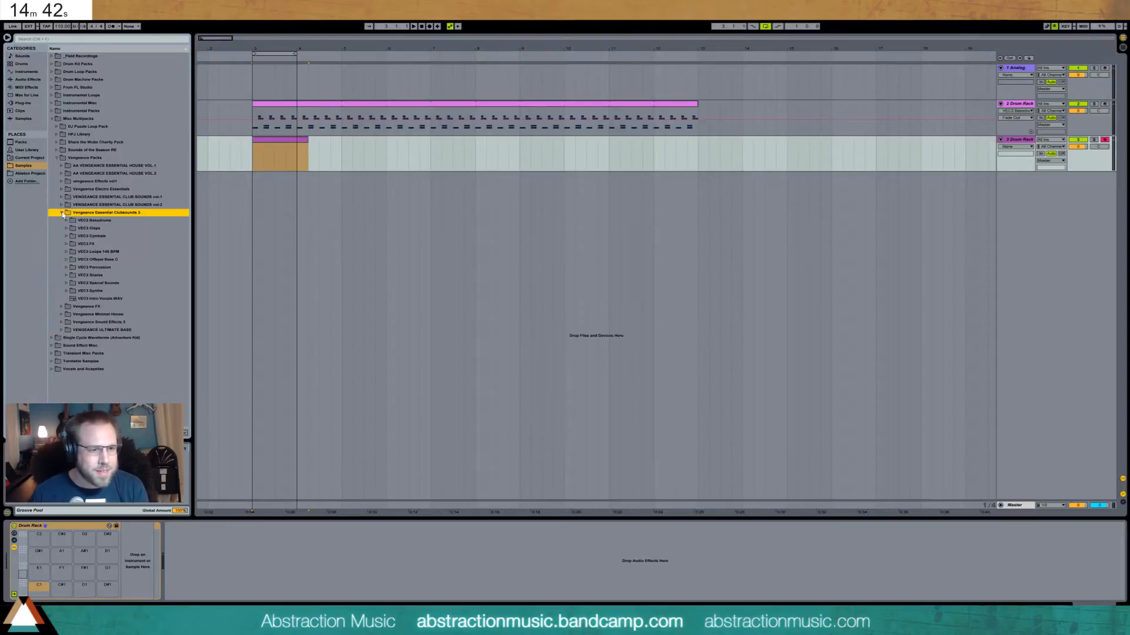
pyautogui.click(66, 244)
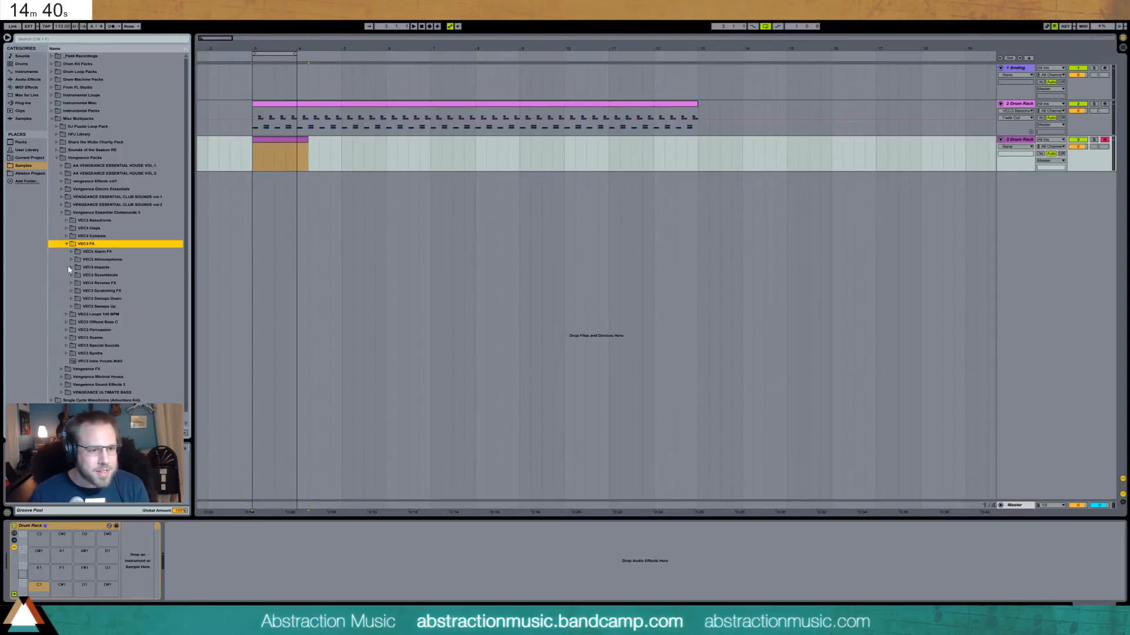
pyautogui.click(71, 268)
pyautogui.click(84, 307)
pyautogui.click(85, 346)
pyautogui.click(71, 268)
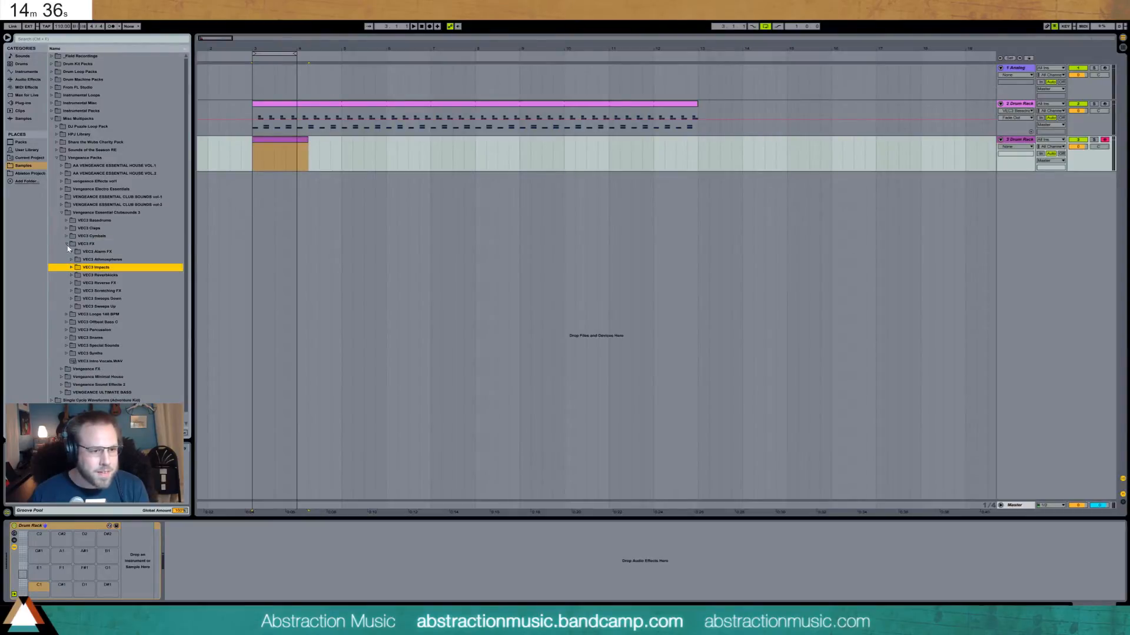
pyautogui.click(66, 244)
# Step: Audition VEC3 Percussion samples and load VEC3 Percussion 013 onto a pad of the third track's Drum Rack
pyautogui.click(67, 267)
pyautogui.click(94, 331)
pyautogui.click(97, 354)
pyautogui.scroll(-2, 99, 360)
pyautogui.click(109, 354)
pyautogui.click(119, 315)
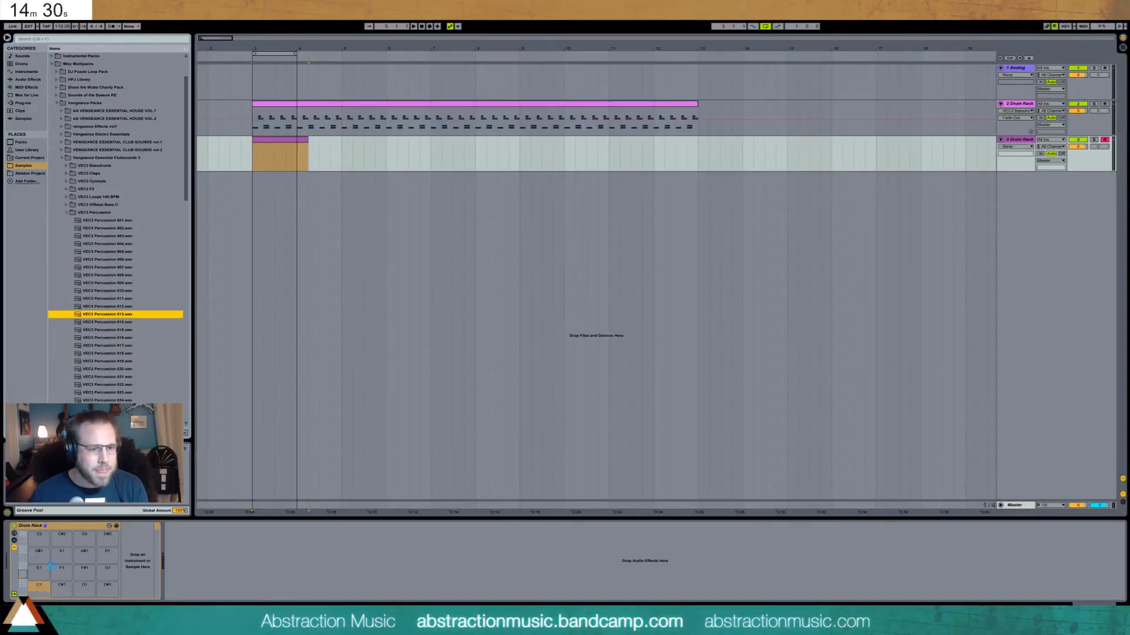
# Step: In the five-beat clip, add a VEC3 Percussion 013 note on the third sixteenth and duplicate it to make four hits
pyautogui.doubleClick(275, 142)
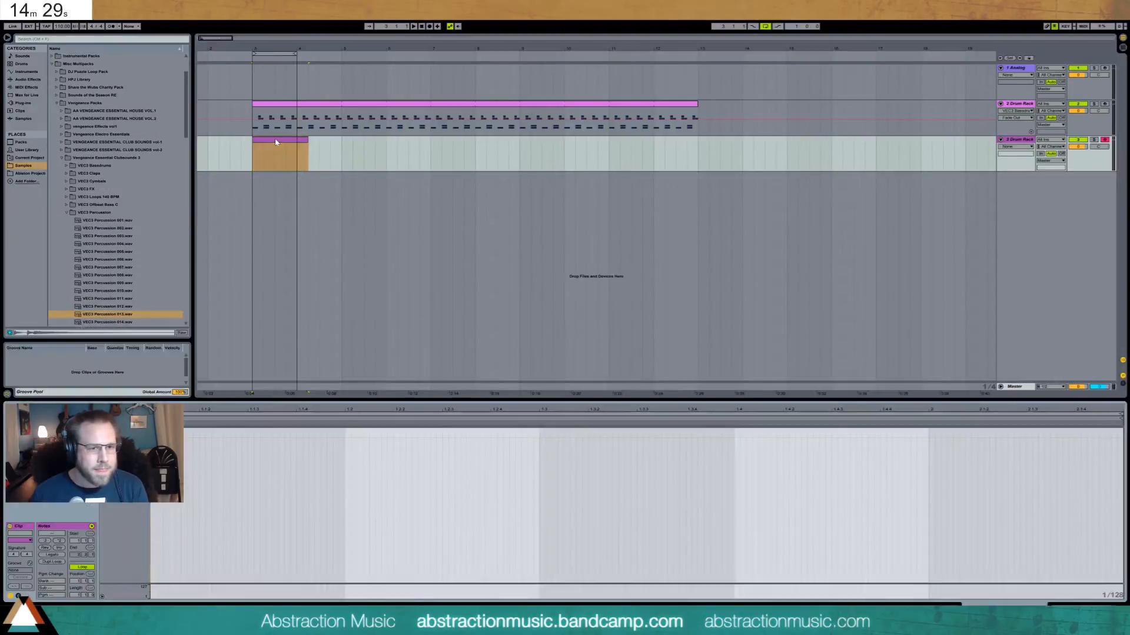
pyautogui.doubleClick(251, 434)
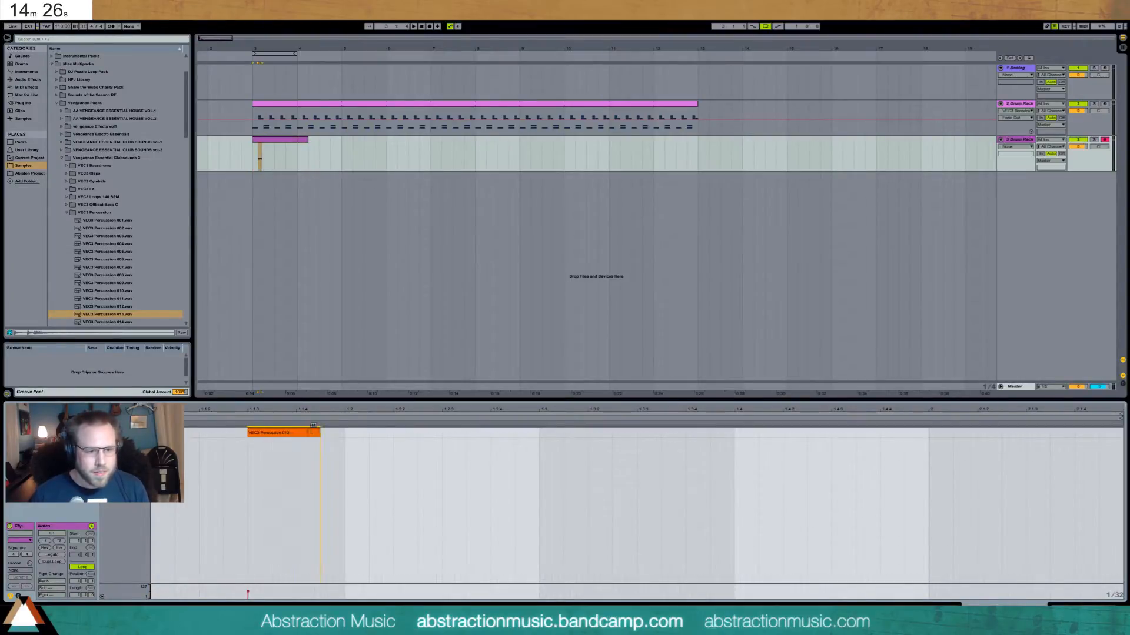
pyautogui.hotkey('ctrl', 'd')
pyautogui.hotkey('ctrl', 'd')
pyautogui.hotkey('ctrl', 'd')
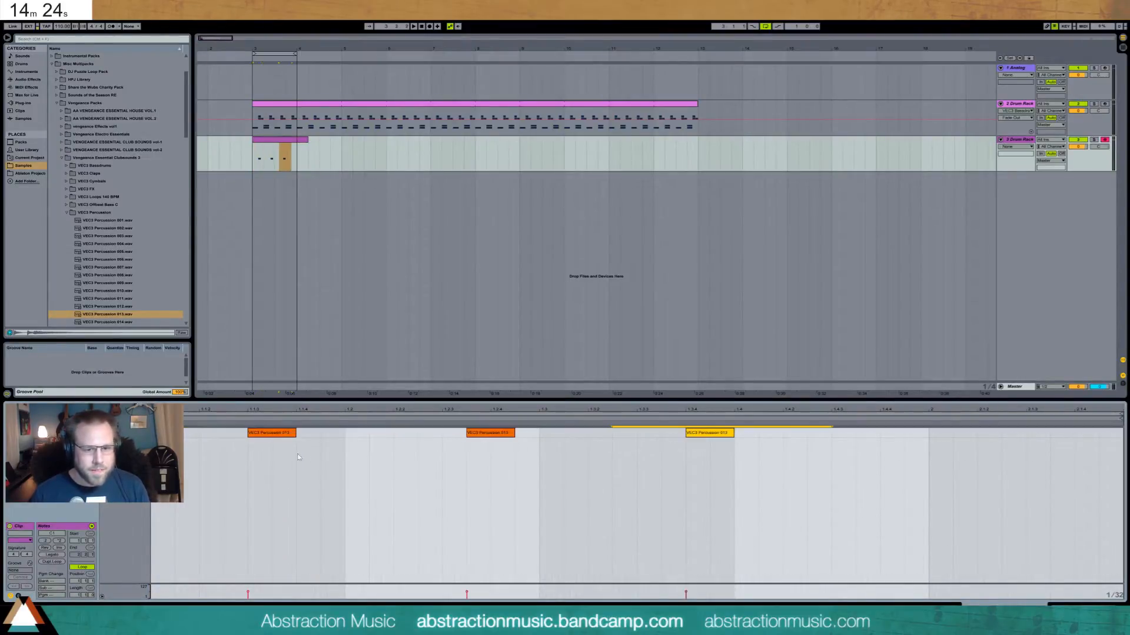
# Step: Play the groove, space the four percussion hits three sixteenths apart, and extend their clip to bar 13
pyautogui.press('space')
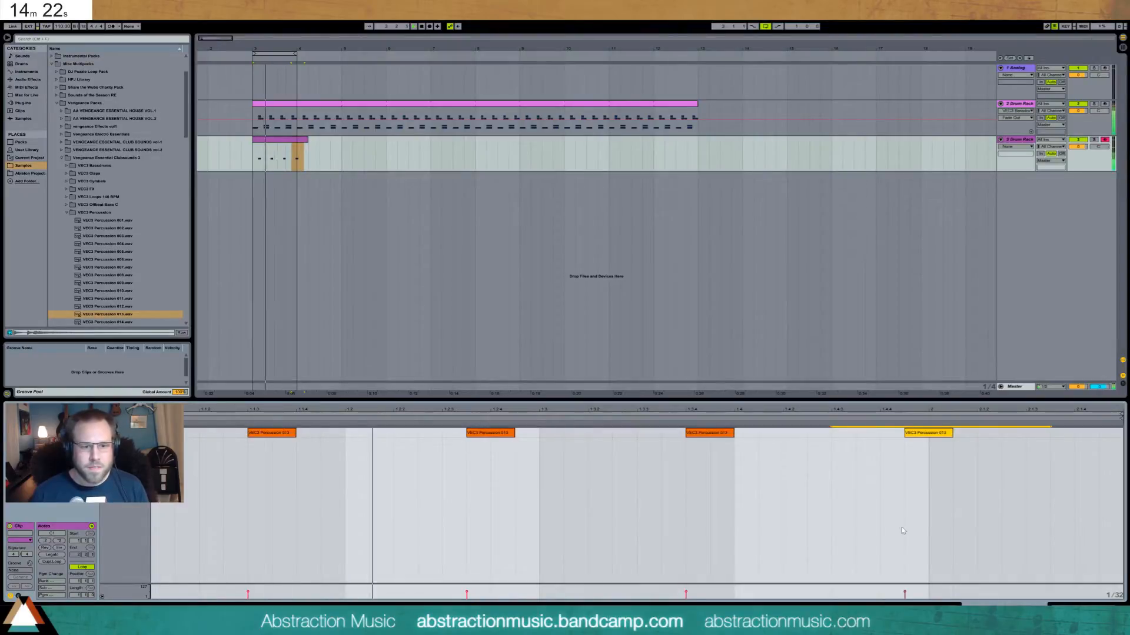
pyautogui.click(478, 431)
pyautogui.moveTo(478, 431); pyautogui.dragTo(418, 439)
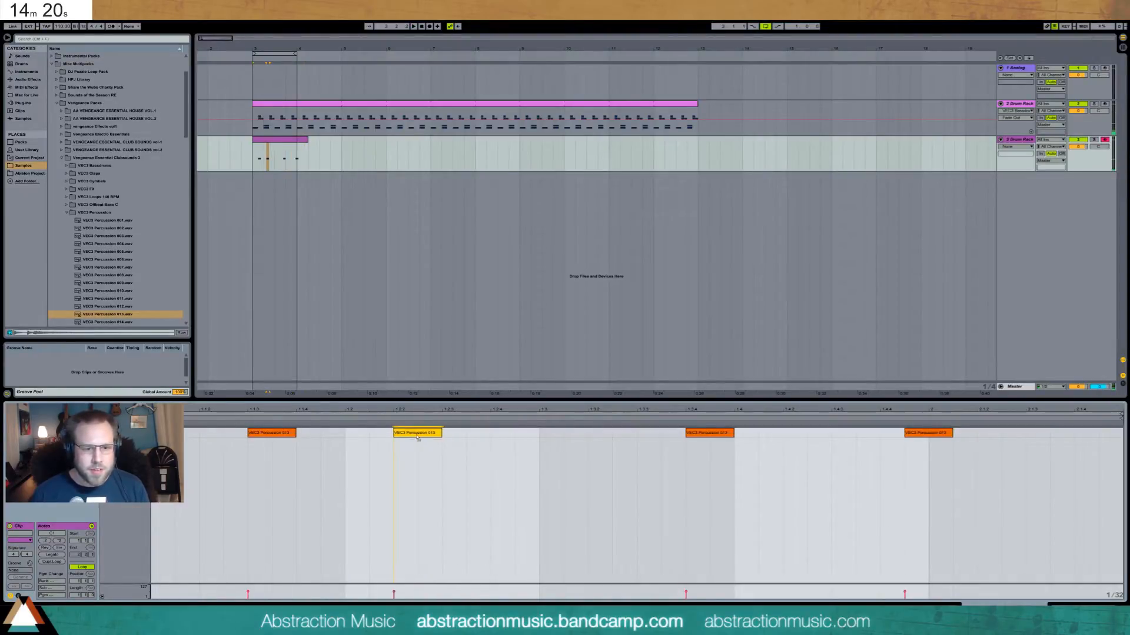
pyautogui.moveTo(709, 440); pyautogui.dragTo(566, 441)
pyautogui.moveTo(915, 436); pyautogui.dragTo(693, 444)
pyautogui.press('space')
pyautogui.moveTo(307, 142); pyautogui.dragTo(697, 145)
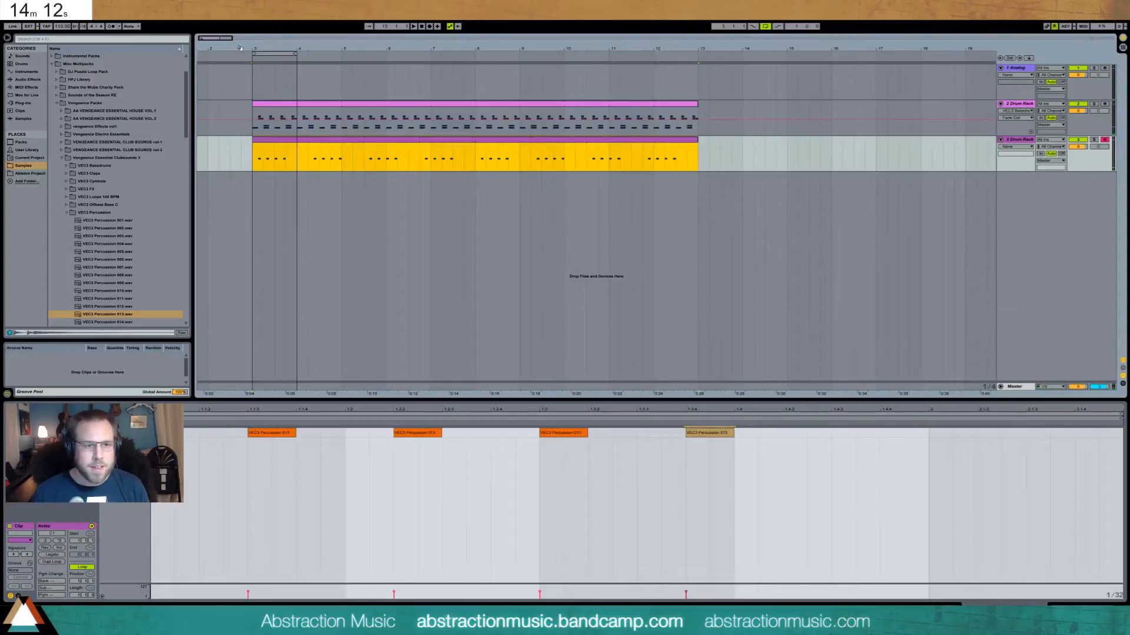
# Step: Create a one-bar MIDI clip at bar 3 on the Analog track and open its note editor with the track armed
pyautogui.click(1017, 69)
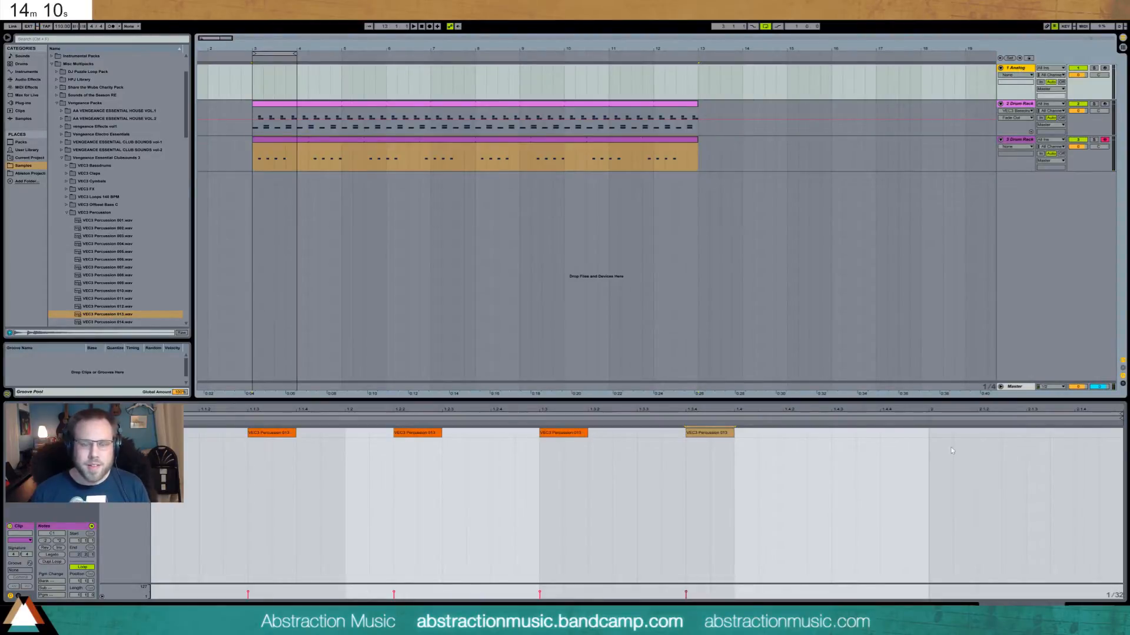
pyautogui.click(1093, 607)
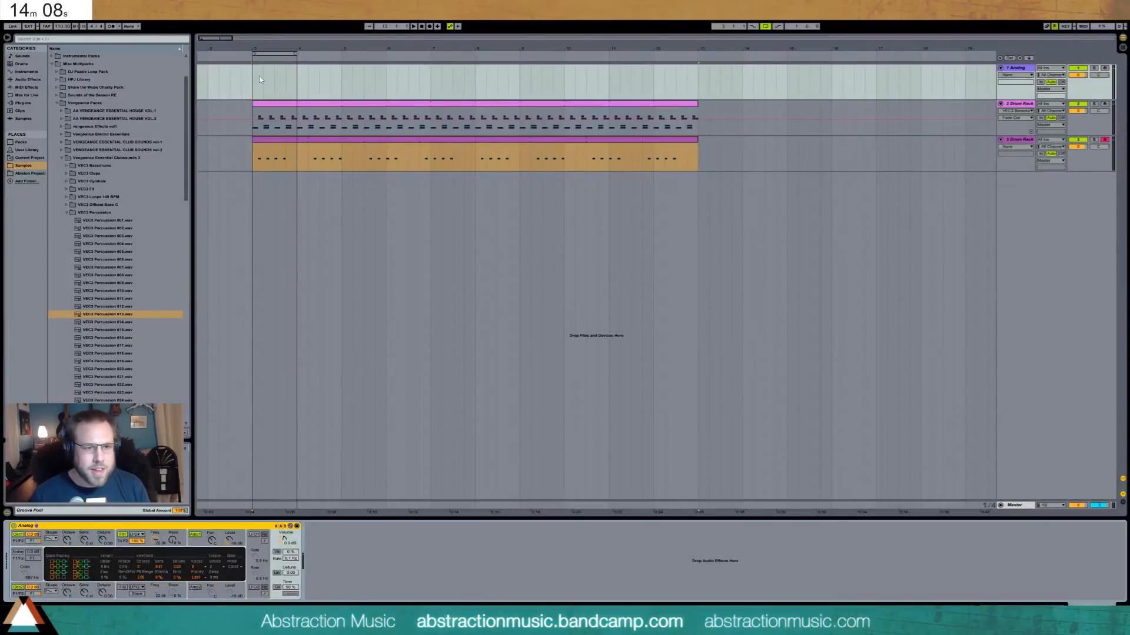
pyautogui.moveTo(260, 79); pyautogui.dragTo(275, 84)
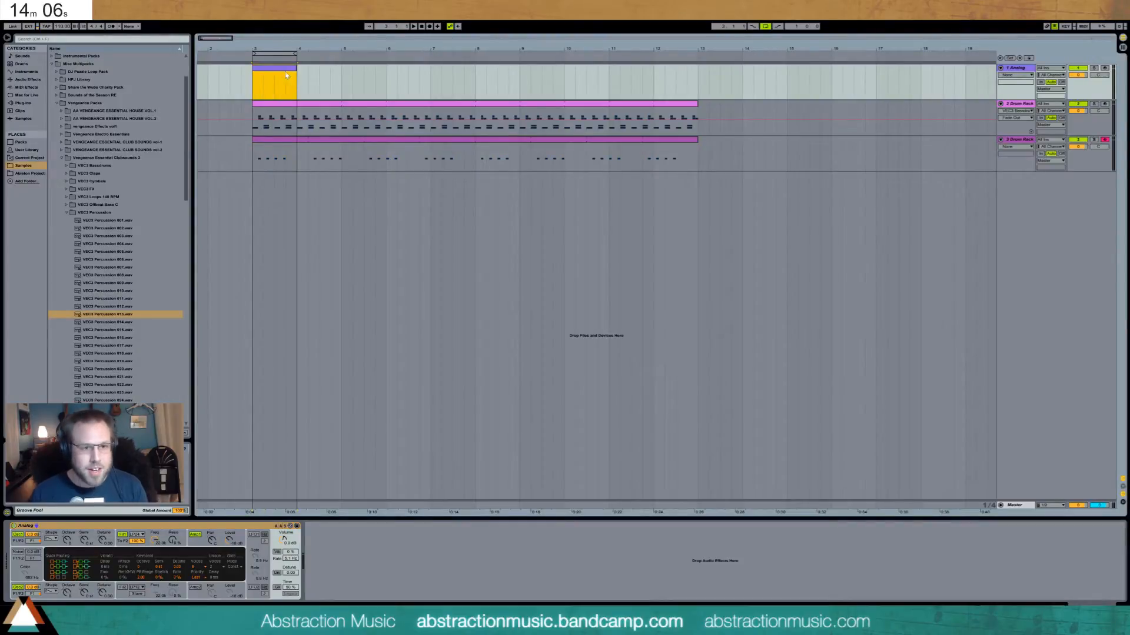
pyautogui.doubleClick(282, 73)
pyautogui.moveTo(115, 512); pyautogui.dragTo(106, 503)
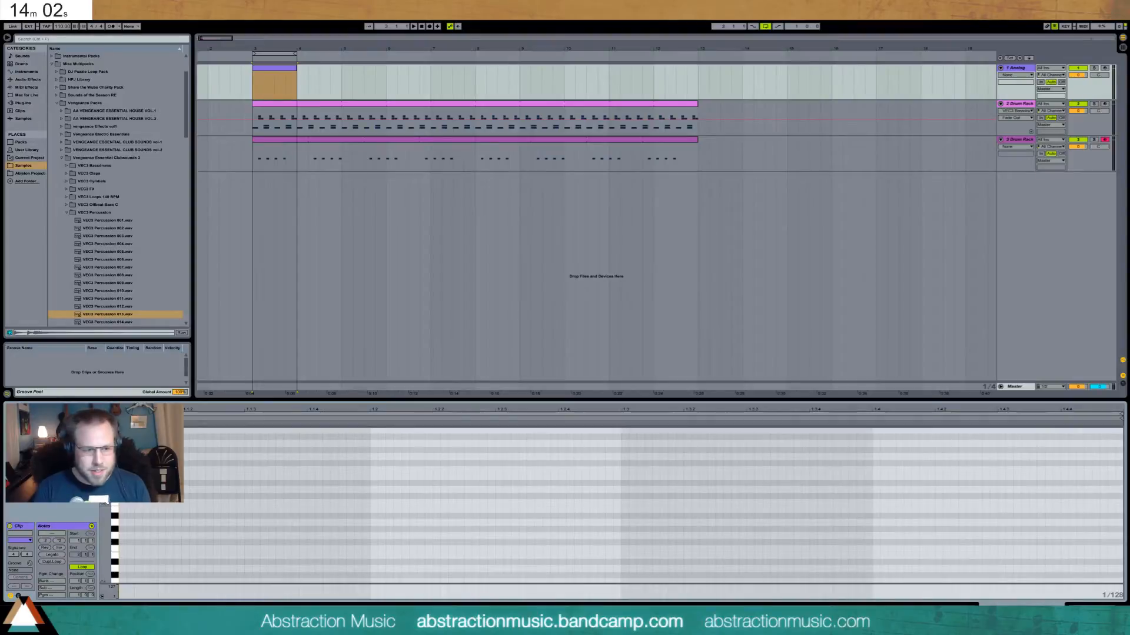
pyautogui.click(1105, 68)
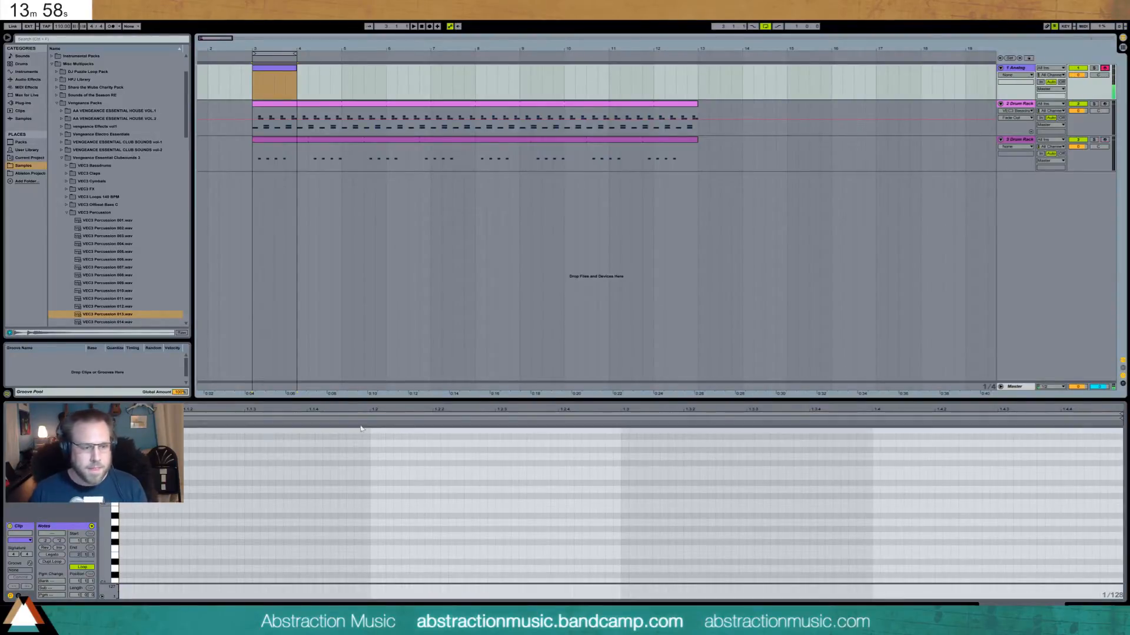
pyautogui.moveTo(105, 510); pyautogui.dragTo(99, 550)
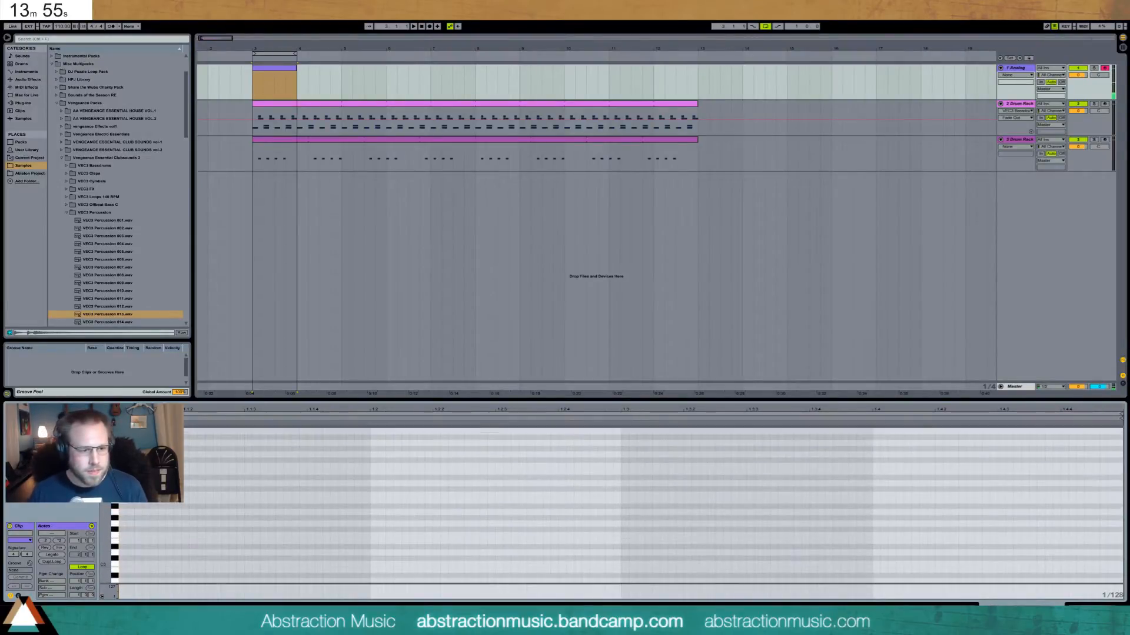
# Step: Build a rising figure of three consecutive eighth notes from the start of the Analog clip, duplicating and transposing each note upward
pyautogui.click(119, 516)
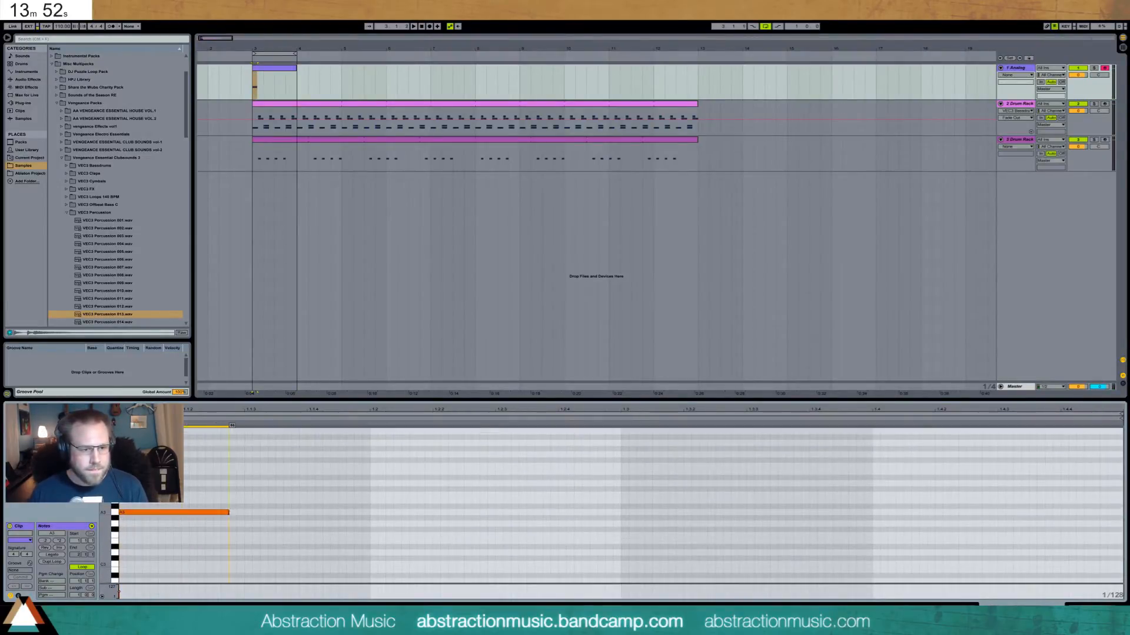
pyautogui.hotkey('ctrl', 'd')
pyautogui.press('Up')
pyautogui.press('Up')
pyautogui.press('Up')
pyautogui.press('Up')
pyautogui.press('Up')
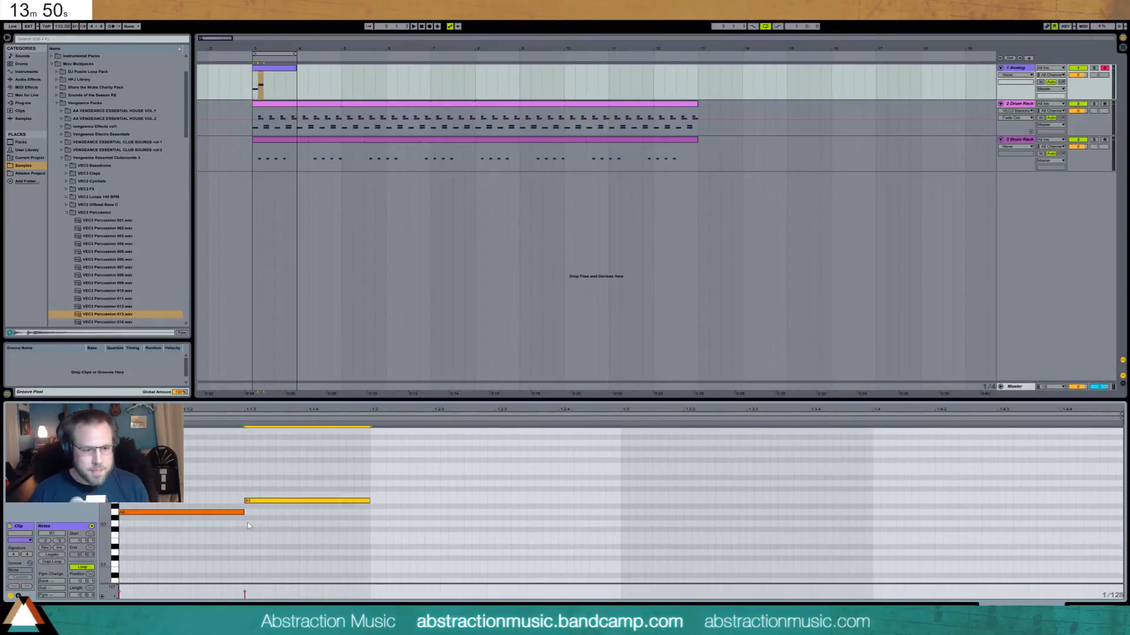
pyautogui.press('Down')
pyautogui.press('Down')
pyautogui.hotkey('ctrl', 'd')
pyautogui.press('Up')
pyautogui.press('Up')
pyautogui.press('Up')
pyautogui.press('Up')
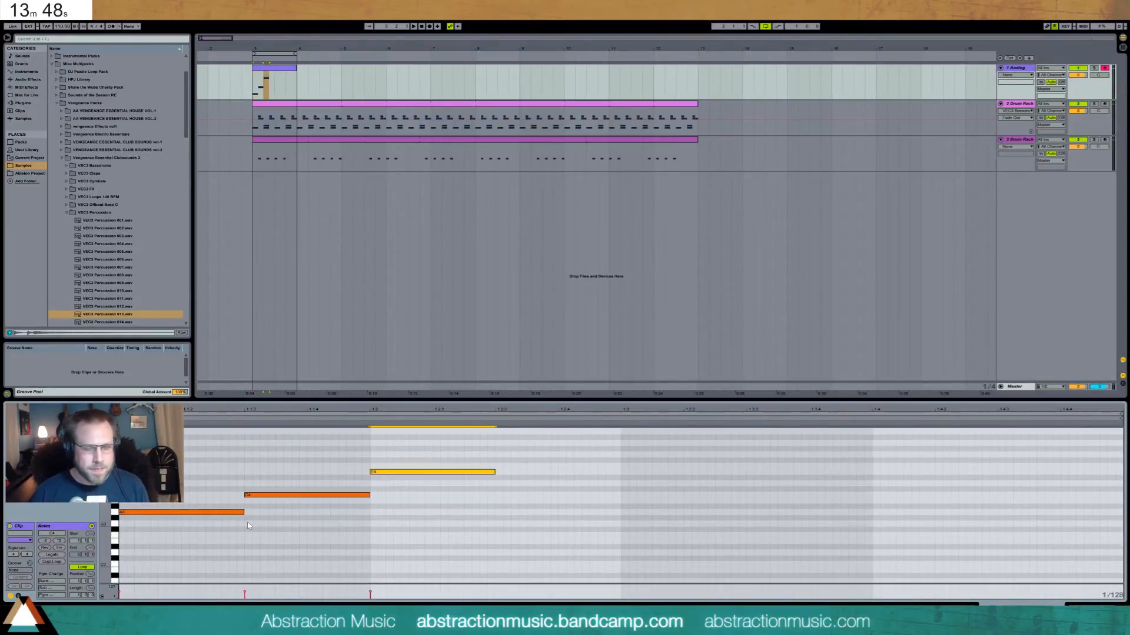
# Step: Repeat the three-note figure twice and lengthen the Analog clip and its loop to hold all nine eighth notes
pyautogui.hotkey('ctrl', 'a')
pyautogui.hotkey('ctrl', 'd')
pyautogui.hotkey('ctrl', 'd')
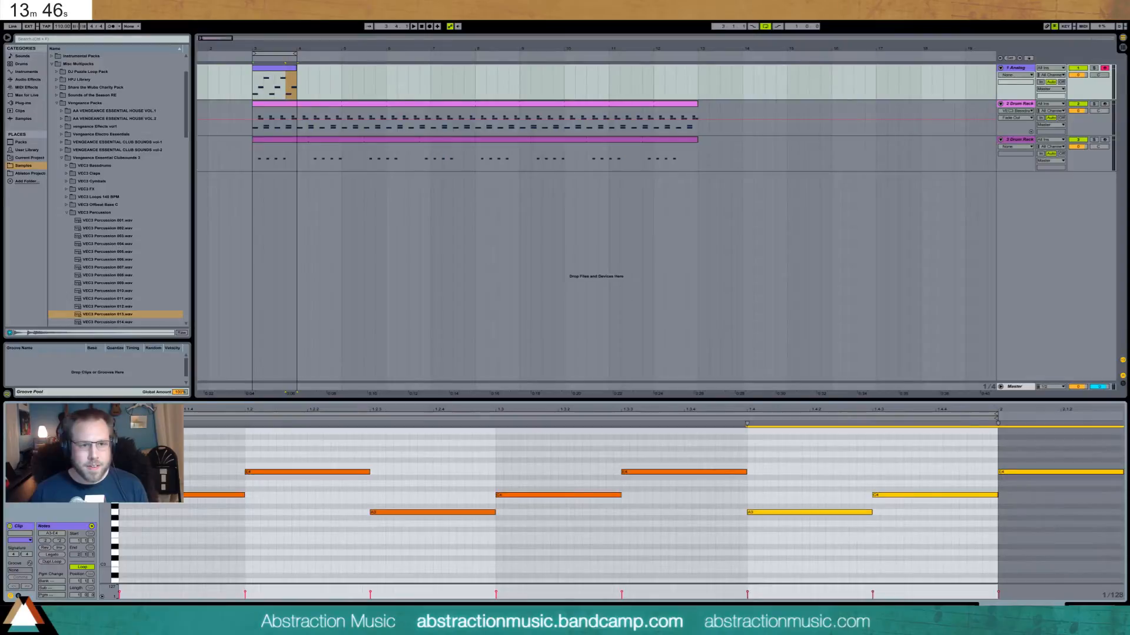
pyautogui.click(299, 56)
pyautogui.moveTo(213, 42); pyautogui.dragTo(204, 81)
pyautogui.moveTo(461, 69); pyautogui.dragTo(476, 70)
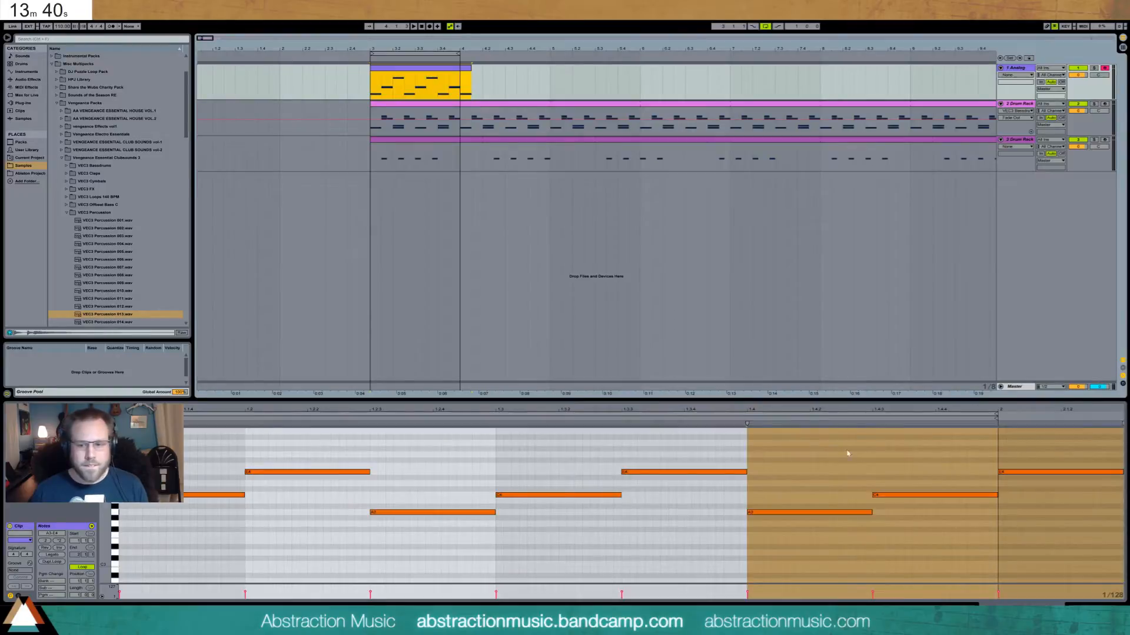
pyautogui.click(952, 454)
pyautogui.click(1013, 419)
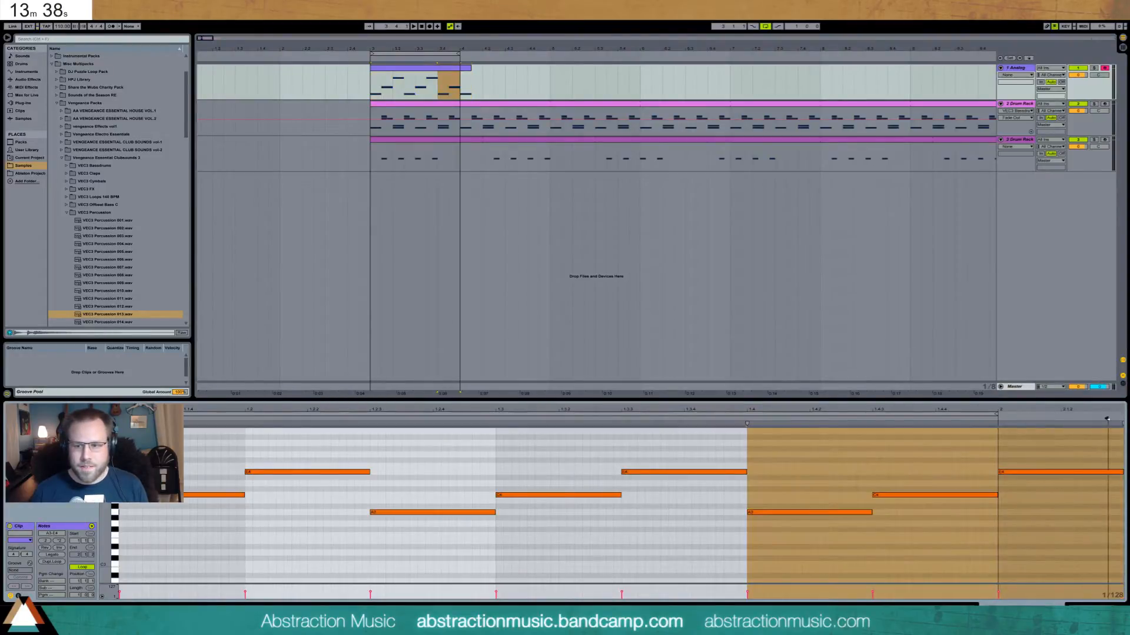
pyautogui.moveTo(996, 414); pyautogui.dragTo(1123, 416)
# Step: Loop the arrangement from bar 3 to bar 13, extend the Analog clip to fill it, and start playback
pyautogui.moveTo(210, 37); pyautogui.dragTo(692, 54)
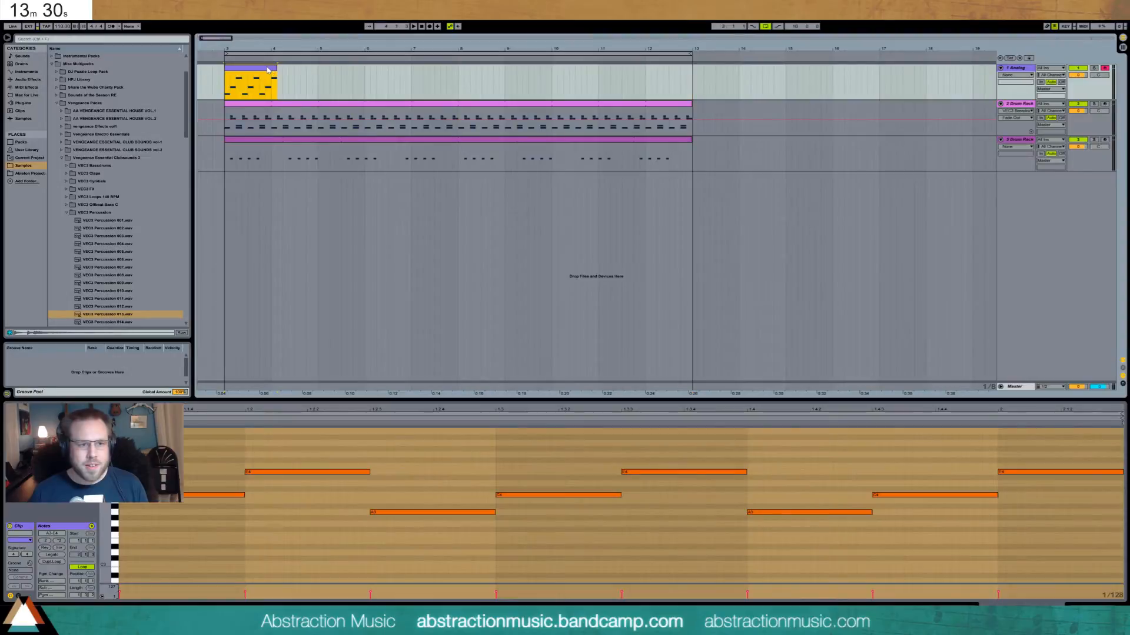
pyautogui.moveTo(276, 82); pyautogui.dragTo(692, 84)
pyautogui.press('space')
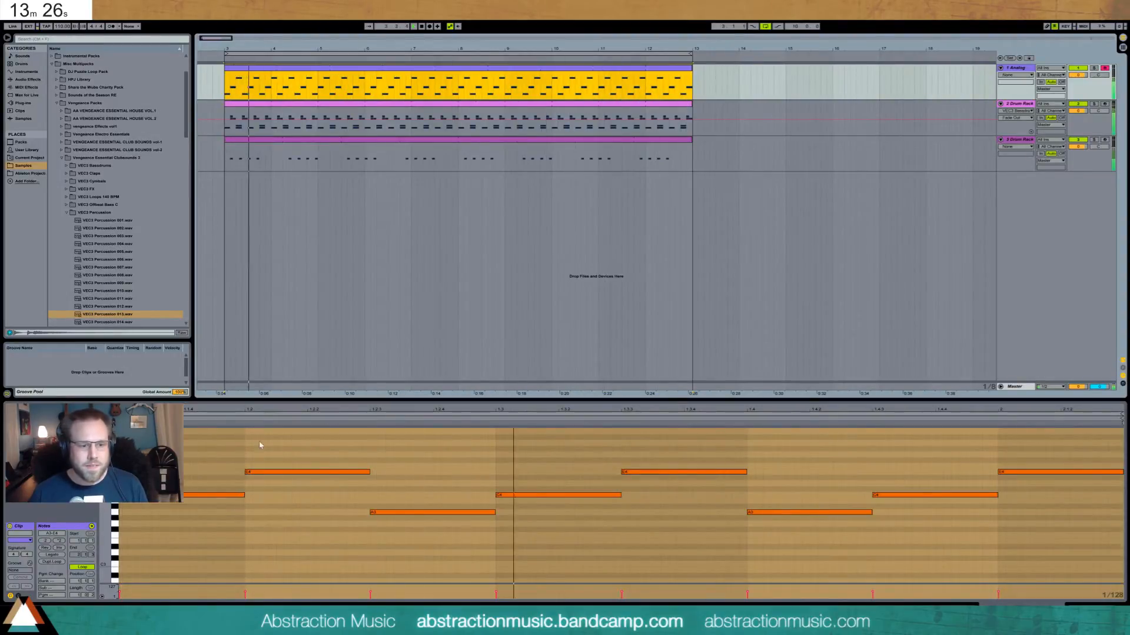
# Step: Lower the Analog synth's filter frequency and adjust its filter envelope and modulation during playback
pyautogui.hotkey('shift', 'Tab')
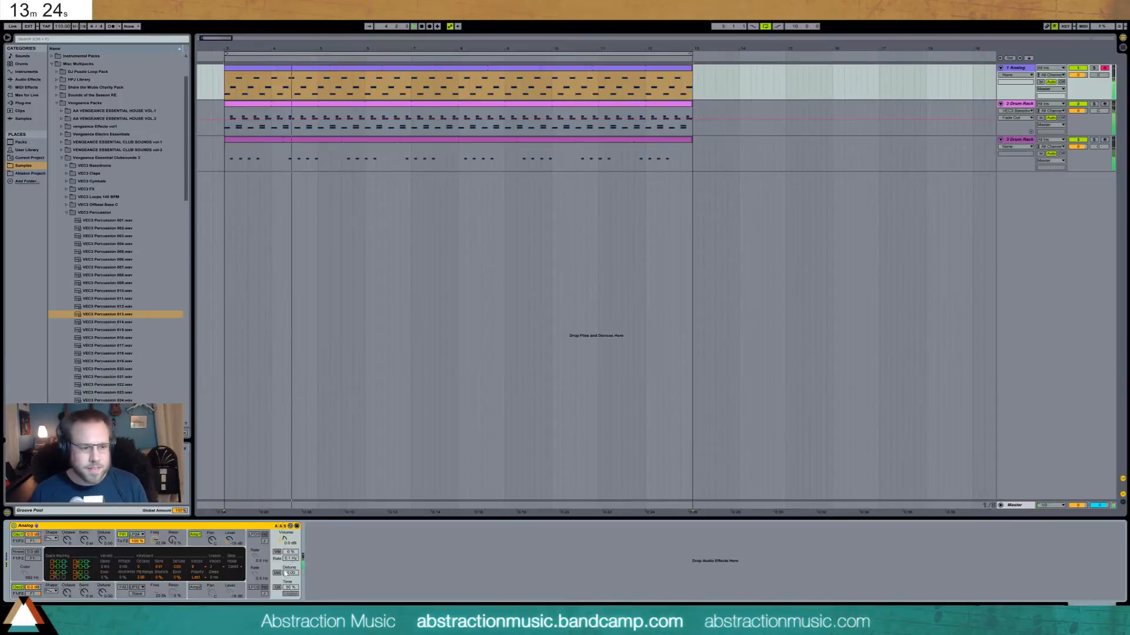
pyautogui.moveTo(154, 540); pyautogui.dragTo(154, 594)
pyautogui.moveTo(61, 568); pyautogui.dragTo(63, 578)
pyautogui.moveTo(177, 578); pyautogui.dragTo(176, 548)
# Step: Lower the VEC3 bass drum sample's volume in the Drum Rack and return to the Analog synth's filter settings
pyautogui.click(368, 118)
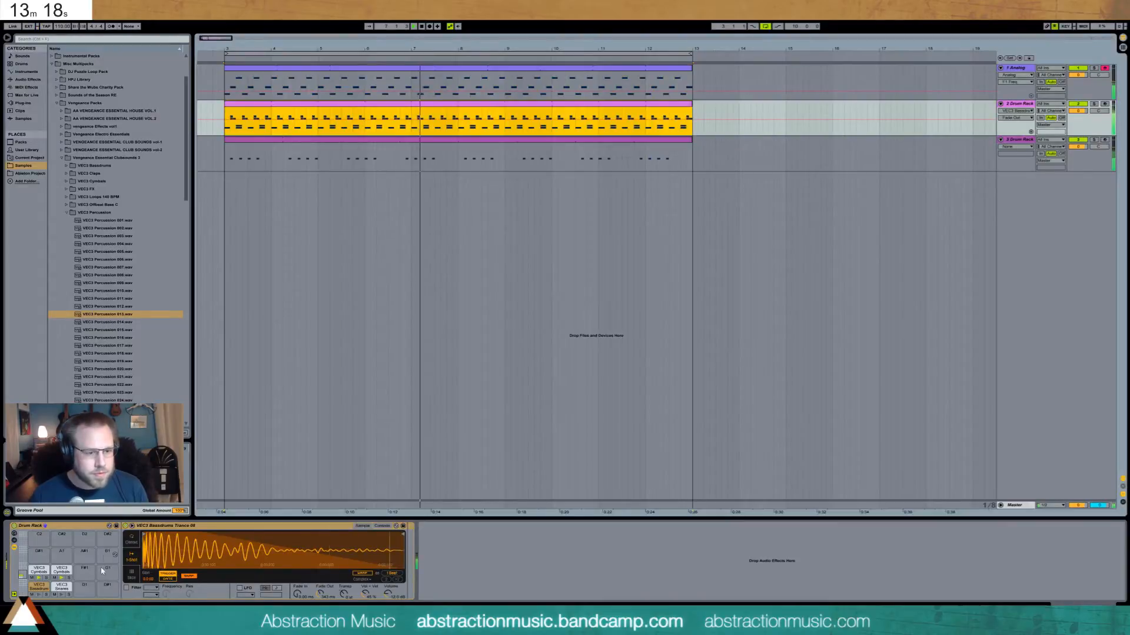
pyautogui.moveTo(388, 594); pyautogui.dragTo(388, 603)
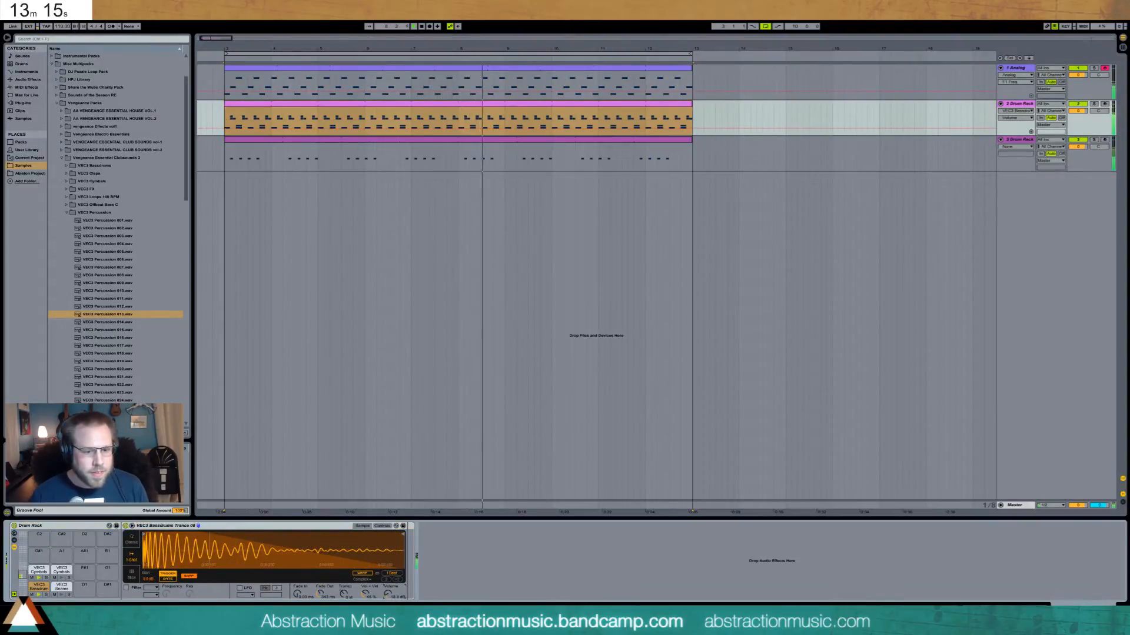
pyautogui.click(389, 72)
pyautogui.click(172, 538)
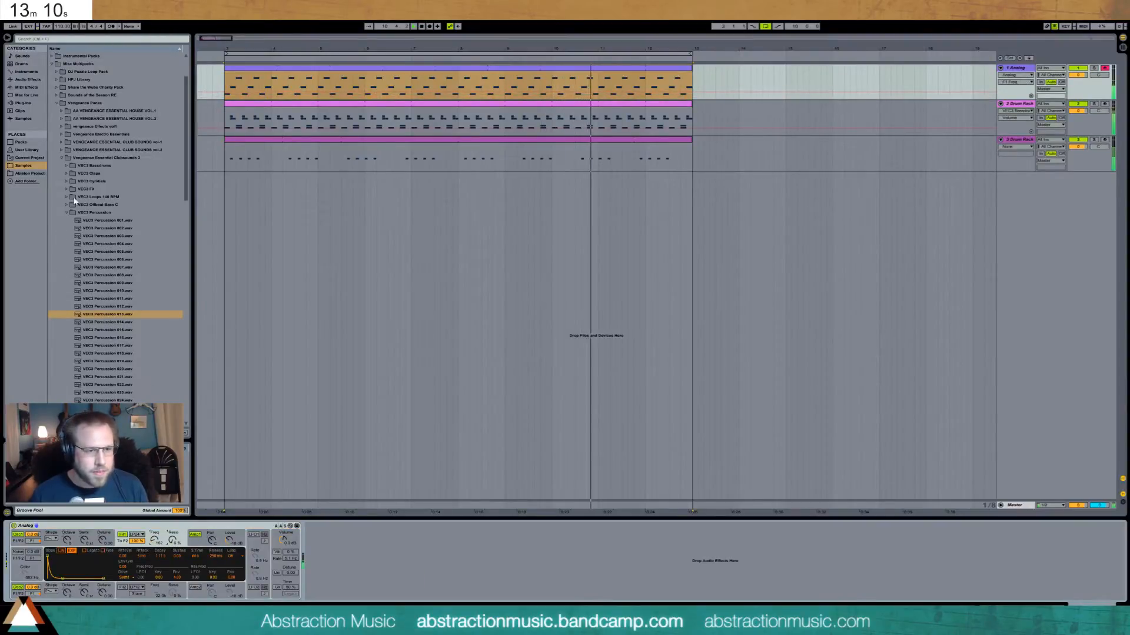
# Step: Add a Ping Pong Delay after the Analog synth
pyautogui.click(28, 87)
pyautogui.click(28, 80)
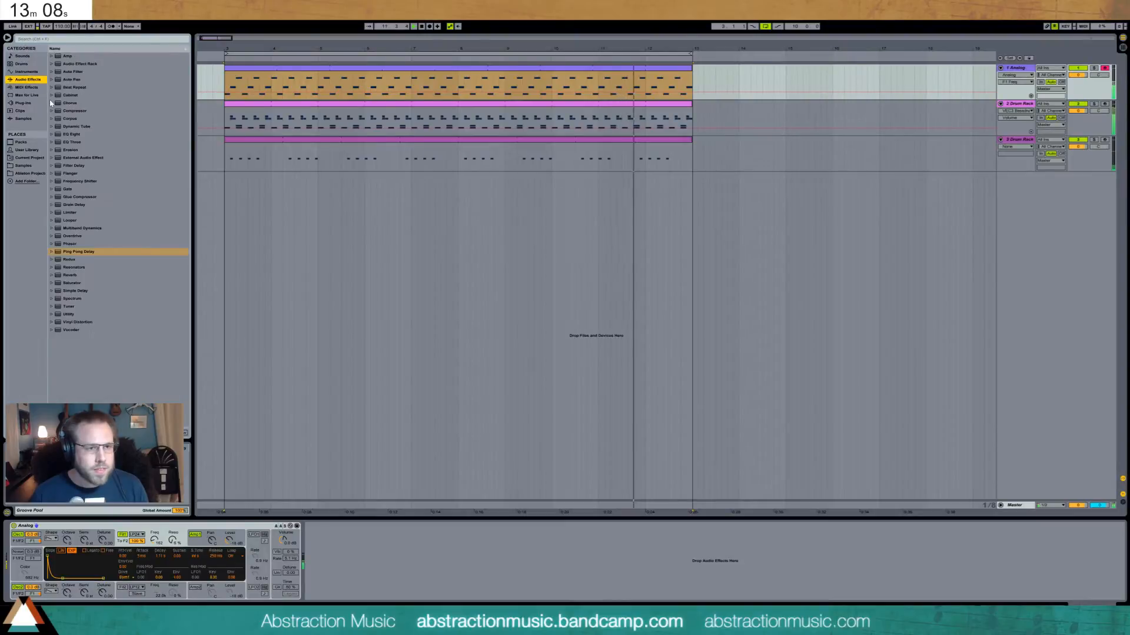
pyautogui.moveTo(70, 252); pyautogui.dragTo(386, 568)
# Step: Create a return track and load the ValhallaRoom reverb plug-in onto it
pyautogui.hotkey('ctrl', 'alt', 't')
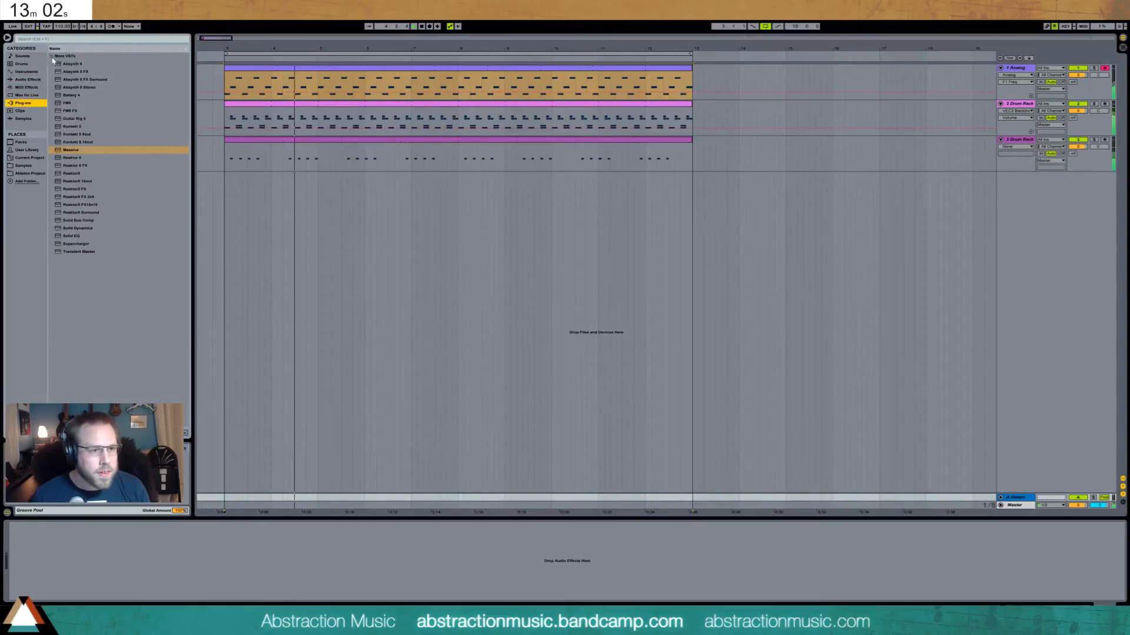
pyautogui.click(23, 103)
pyautogui.click(66, 322)
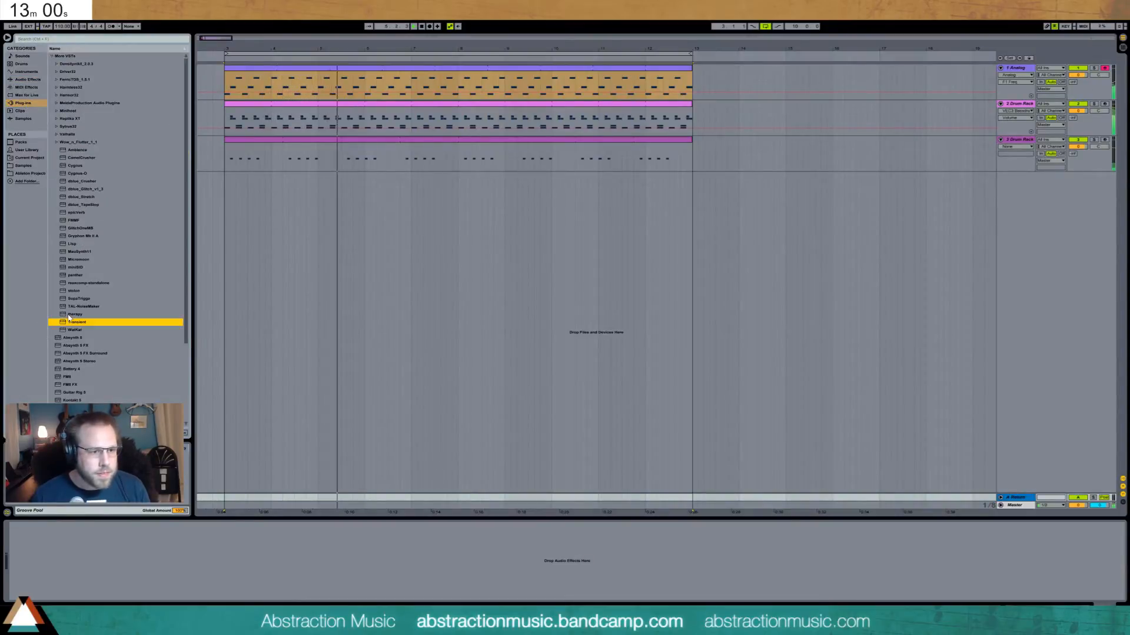
pyautogui.click(56, 135)
pyautogui.moveTo(75, 143); pyautogui.dragTo(235, 559)
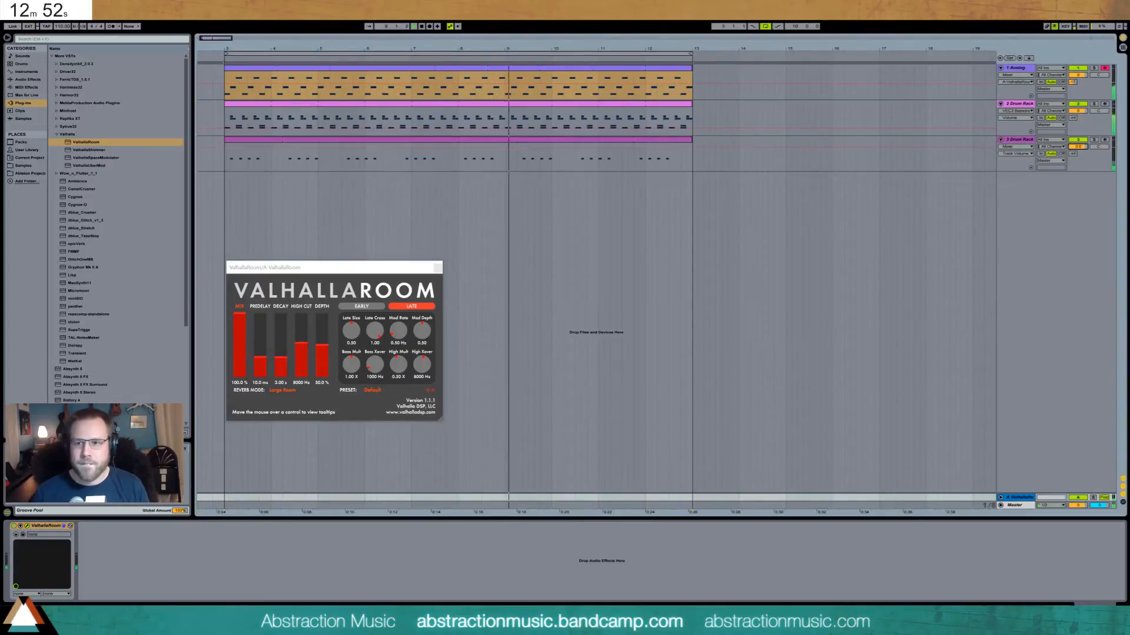
# Step: Adjust the percussion Drum Rack track's reverb send and reset its volume, then lengthen ValhallaRoom's decay to about 6.46 s
pyautogui.moveTo(1072, 154); pyautogui.dragTo(1072, 151)
pyautogui.click(1084, 148)
pyautogui.press('Delete')
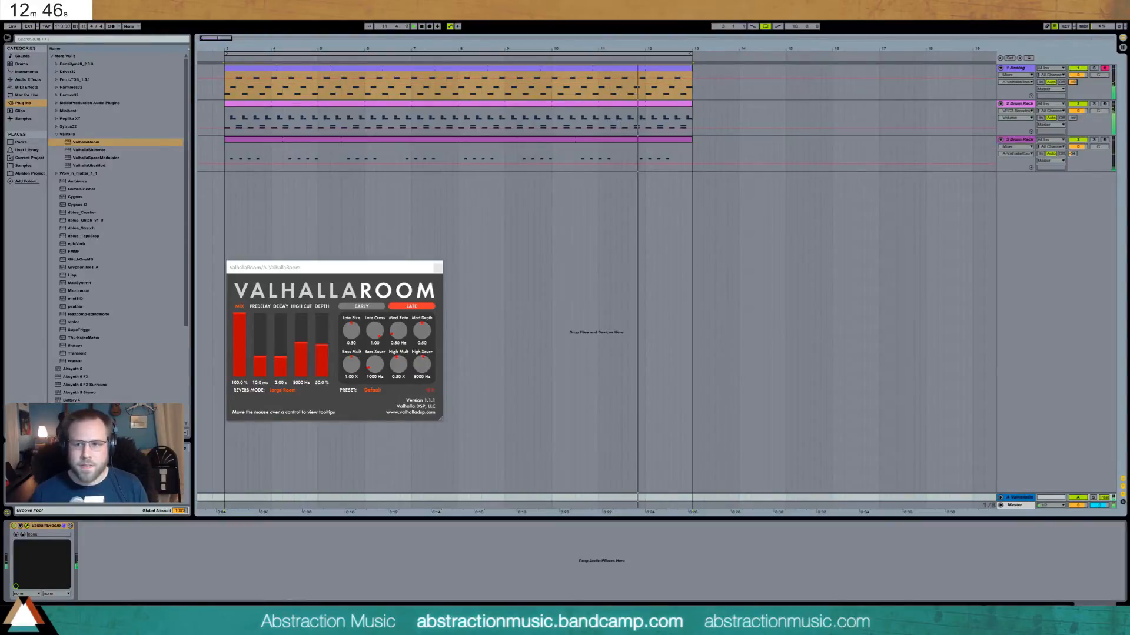
pyautogui.moveTo(281, 362); pyautogui.dragTo(281, 353)
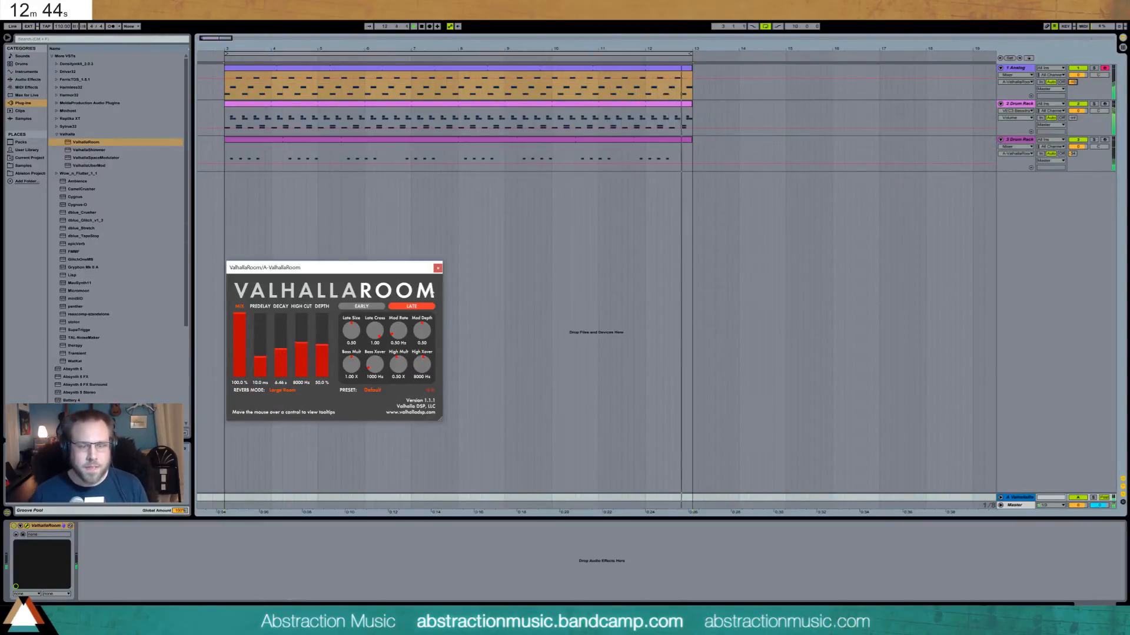
pyautogui.click(438, 268)
# Step: Insert a new MIDI track below the Analog track and load the Massive synth plug-in on it
pyautogui.moveTo(295, 48); pyautogui.dragTo(299, 17)
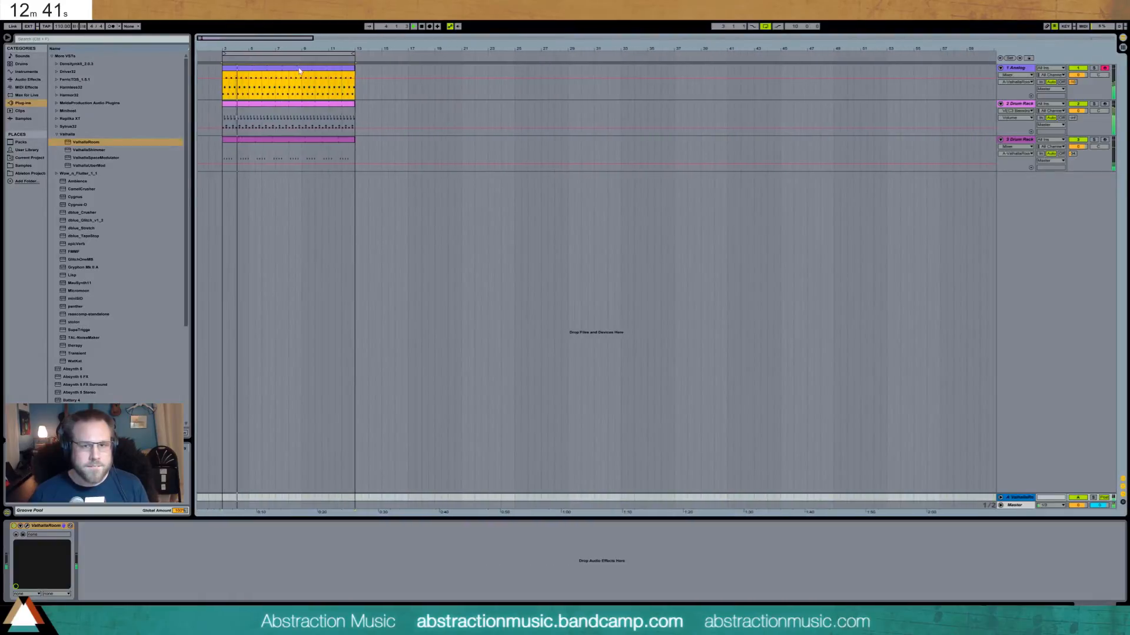
pyautogui.click(1024, 68)
pyautogui.hotkey('ctrl', 'shift', 't')
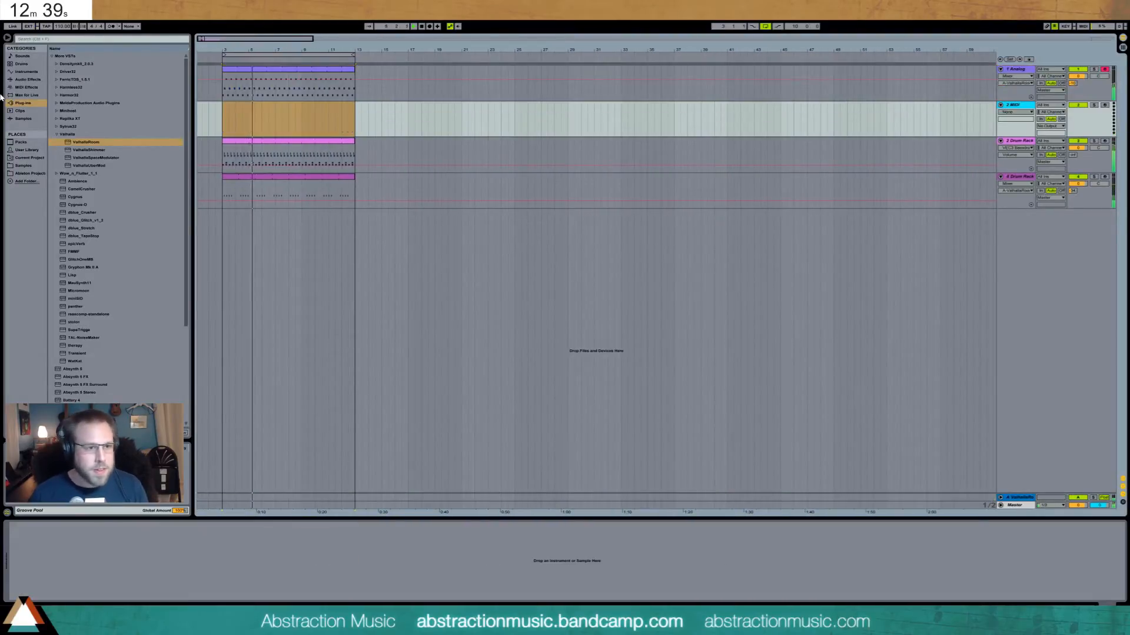
pyautogui.click(28, 79)
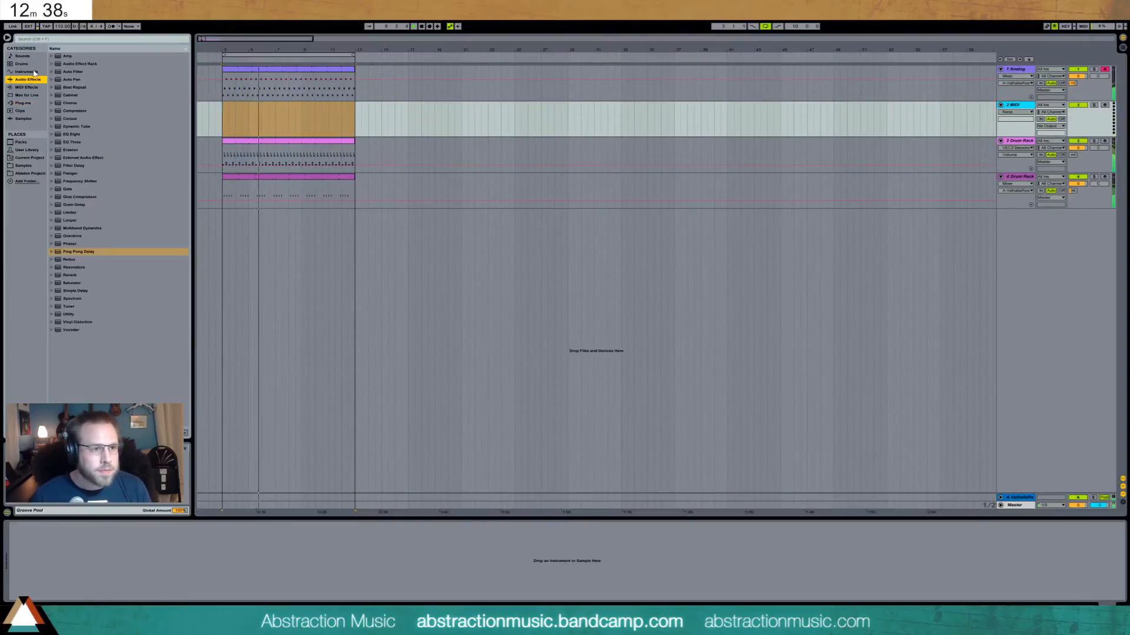
pyautogui.click(23, 103)
pyautogui.click(56, 134)
pyautogui.click(52, 56)
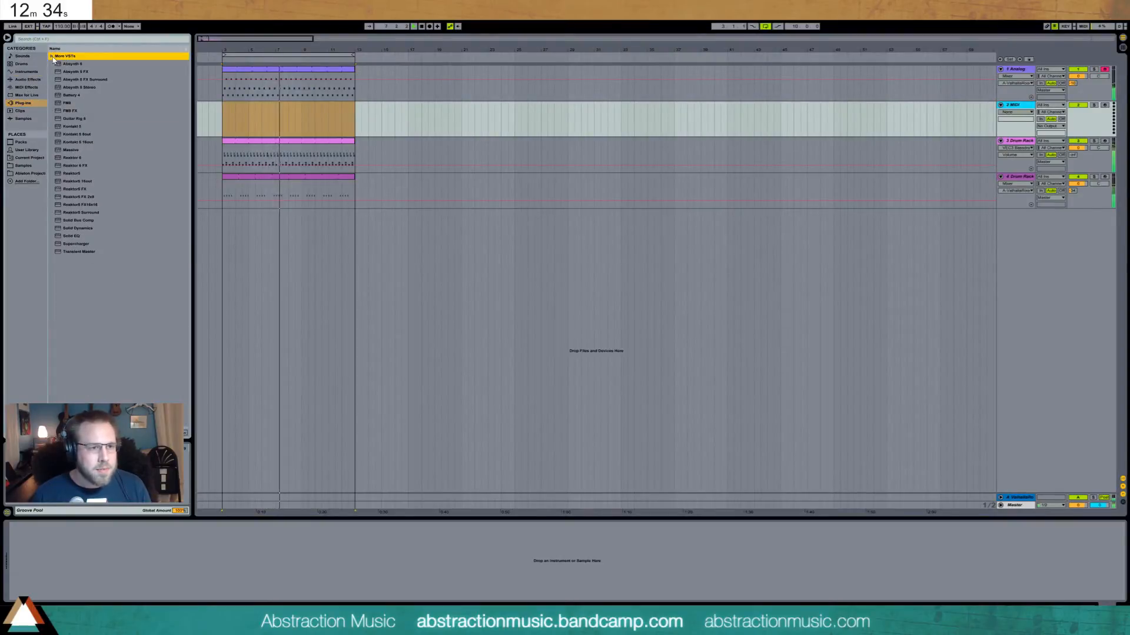
pyautogui.moveTo(69, 151); pyautogui.dragTo(303, 127)
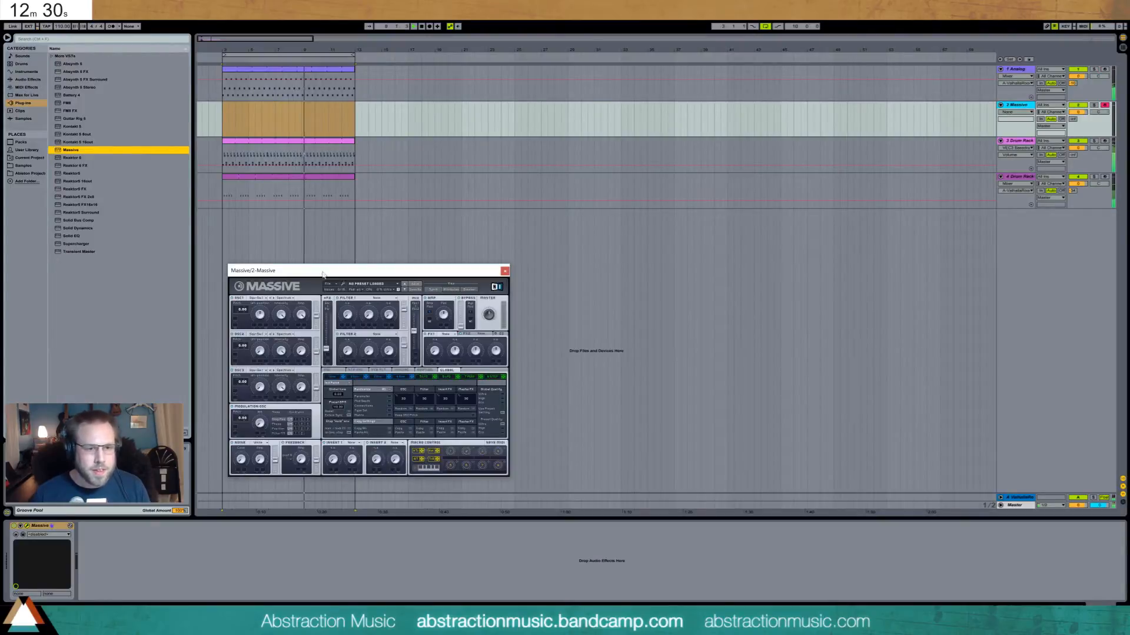
# Step: Create an empty seven-beat MIDI clip on the Massive track starting at bar 3 and open it for note editing
pyautogui.click(248, 105)
pyautogui.press('z')
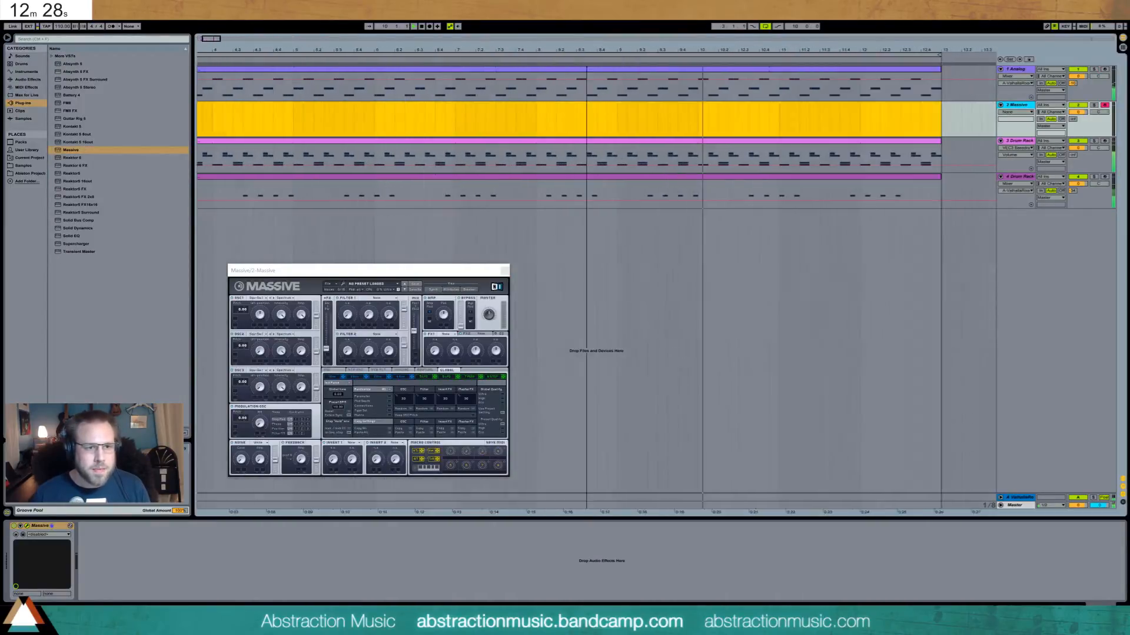
pyautogui.moveTo(396, 121); pyautogui.dragTo(453, 116)
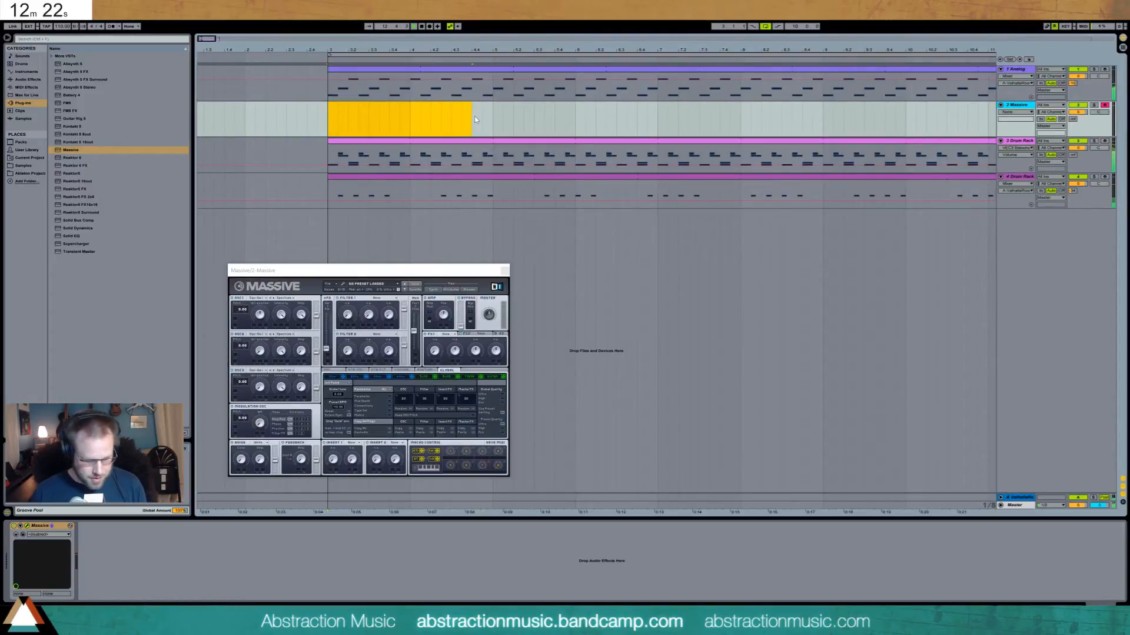
pyautogui.hotkey('ctrl', 'shift', 'm')
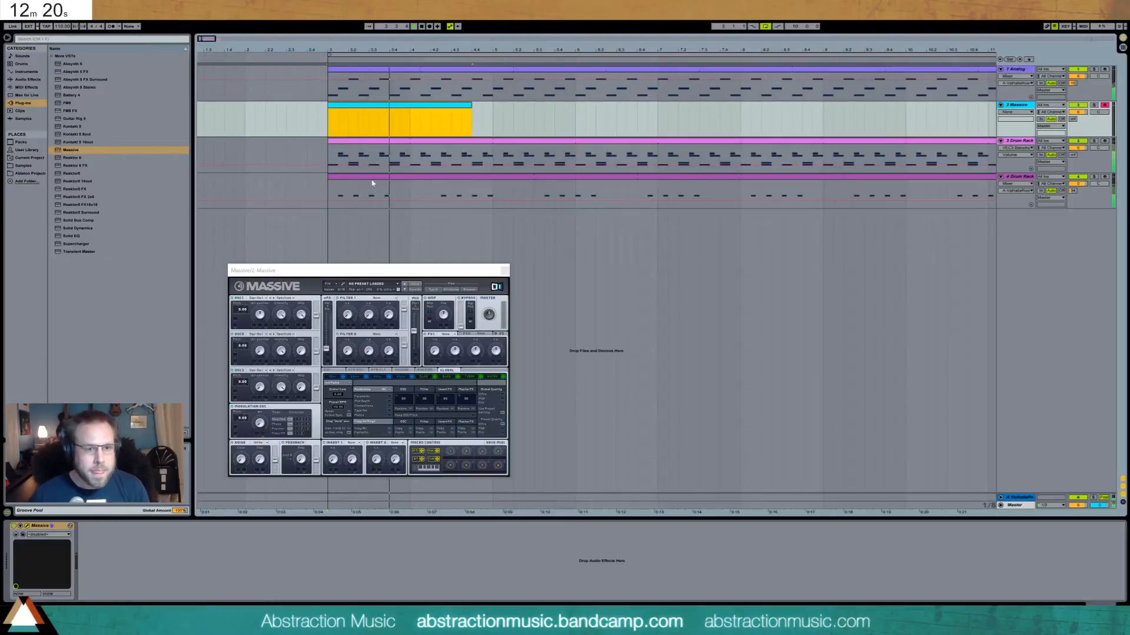
pyautogui.doubleClick(368, 106)
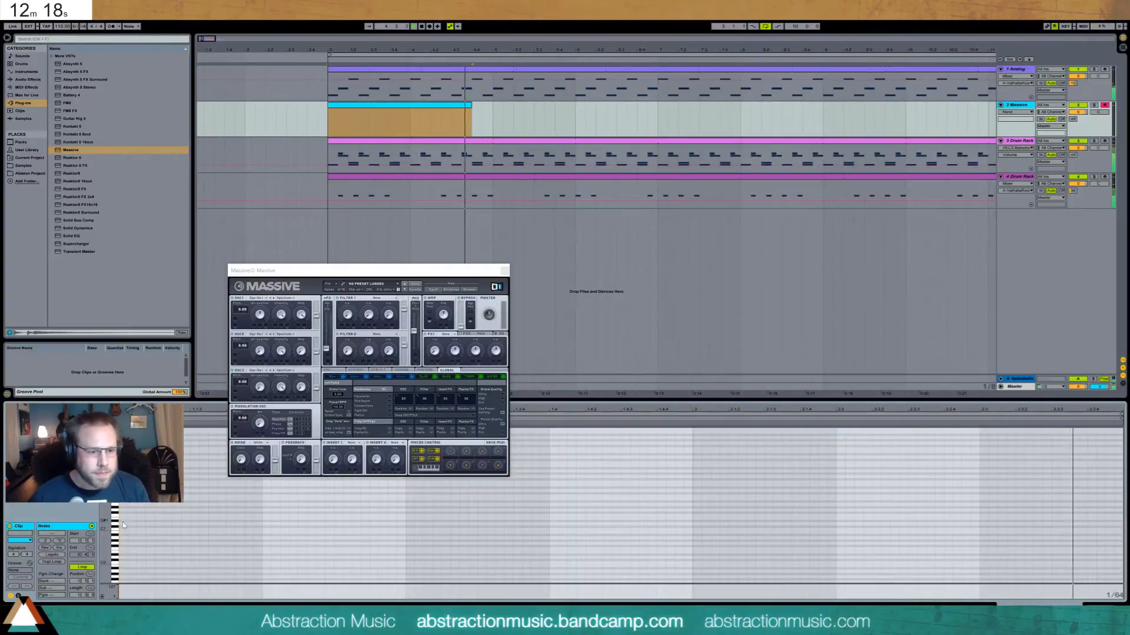
# Step: Open Massive's preset browser, audition a Synth Lead preset, and clear the type filter to try a preset from the full list
pyautogui.click(468, 290)
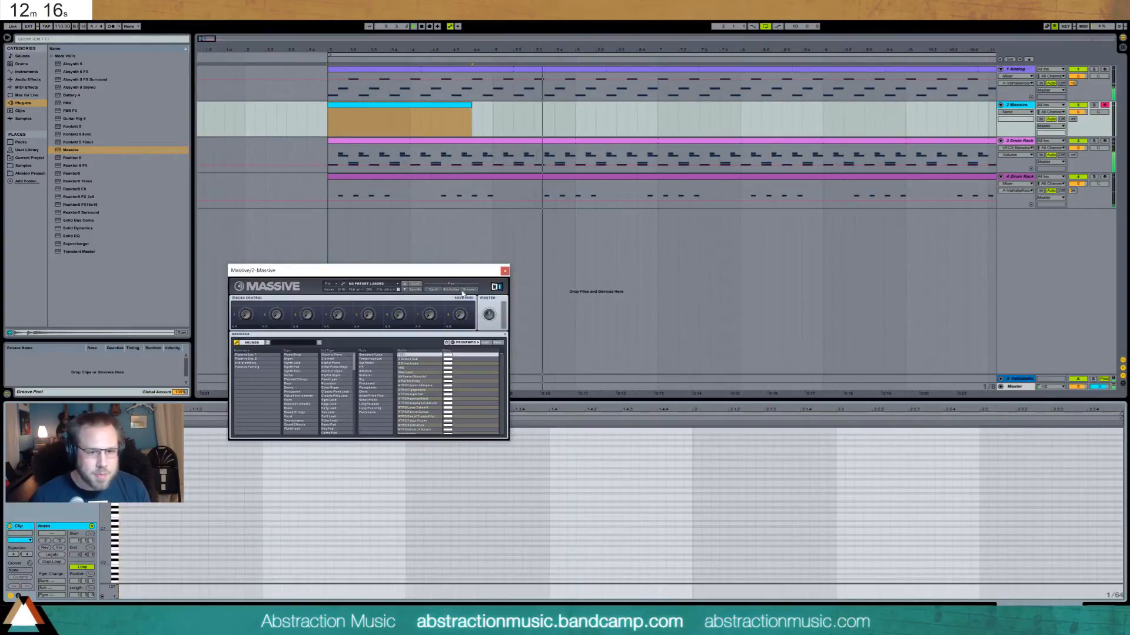
pyautogui.click(300, 363)
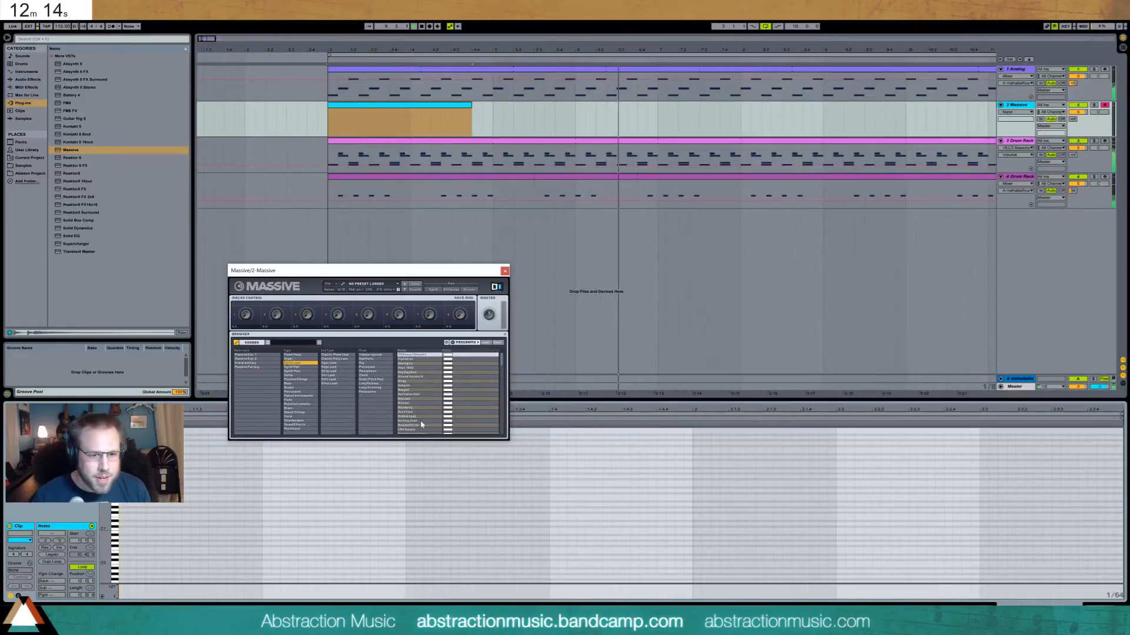
pyautogui.click(418, 421)
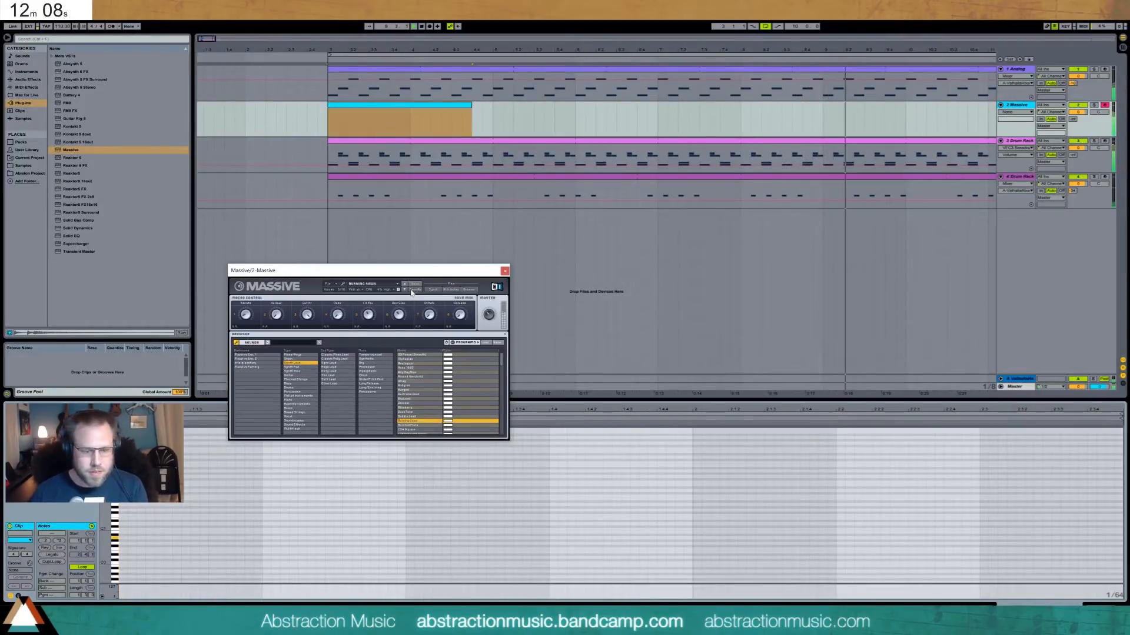
pyautogui.click(412, 394)
pyautogui.click(298, 369)
pyautogui.click(297, 368)
pyautogui.doubleClick(417, 395)
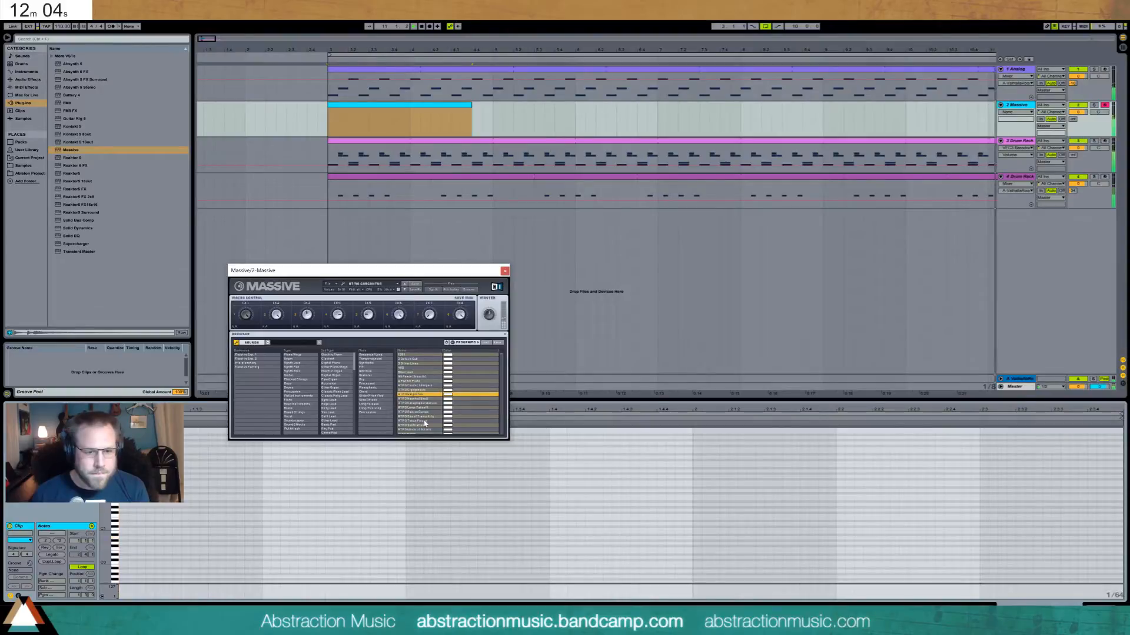
# Step: Audition presets further down Massive's unfiltered list, keep one loaded, and close the plug-in window
pyautogui.scroll(-4, 424, 394)
pyautogui.click(432, 410)
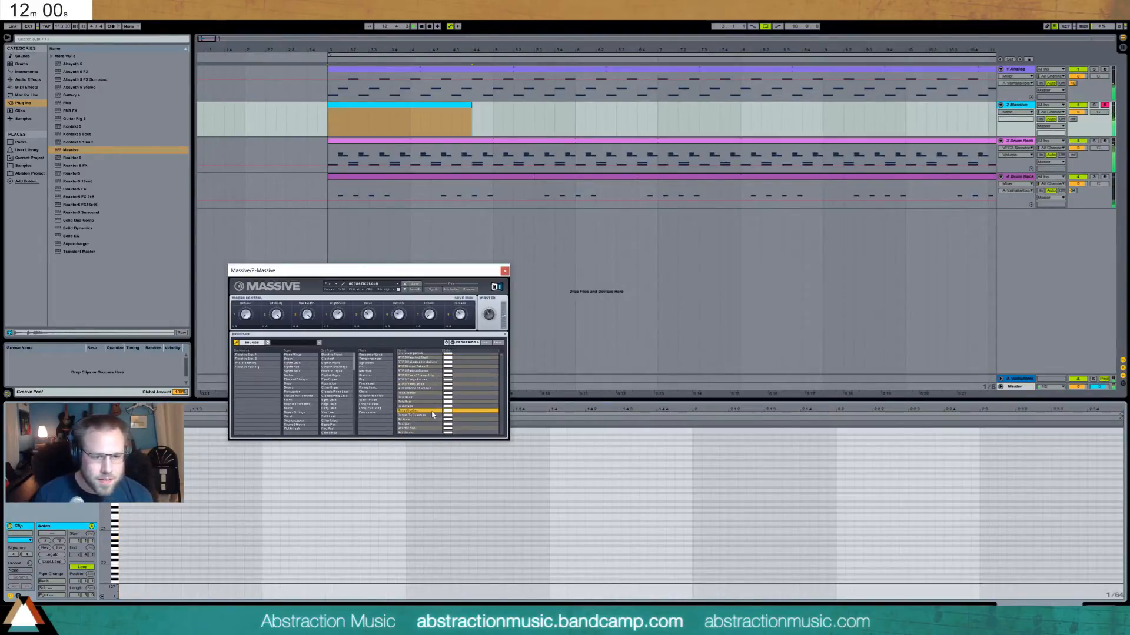
pyautogui.scroll(-2, 426, 423)
pyautogui.click(421, 426)
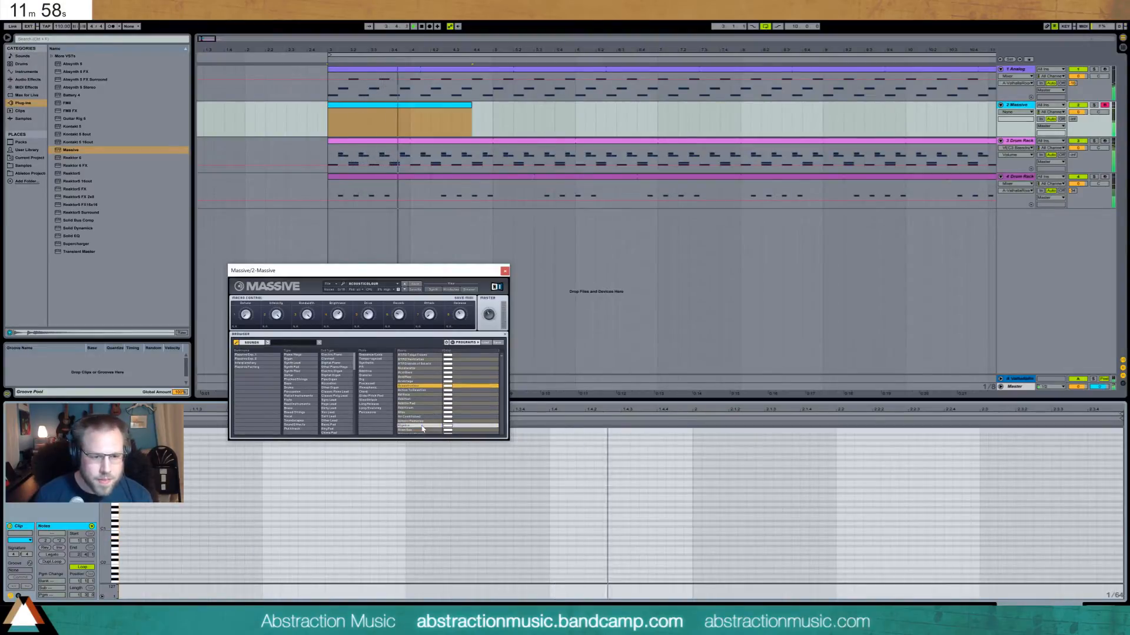
pyautogui.click(422, 387)
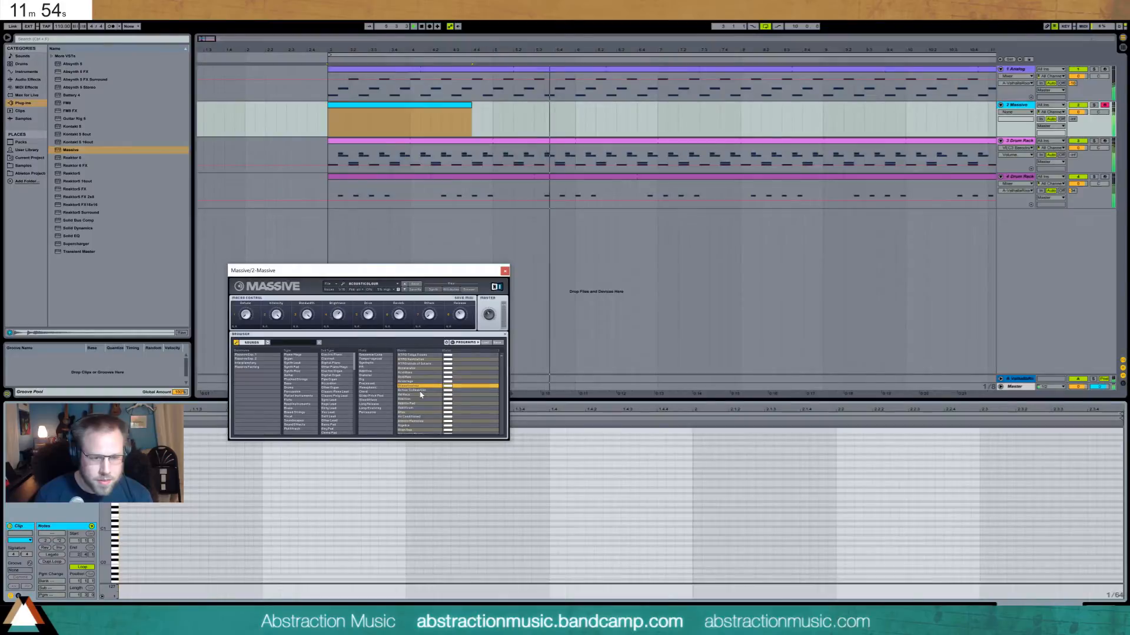
pyautogui.scroll(-2, 422, 403)
pyautogui.click(421, 411)
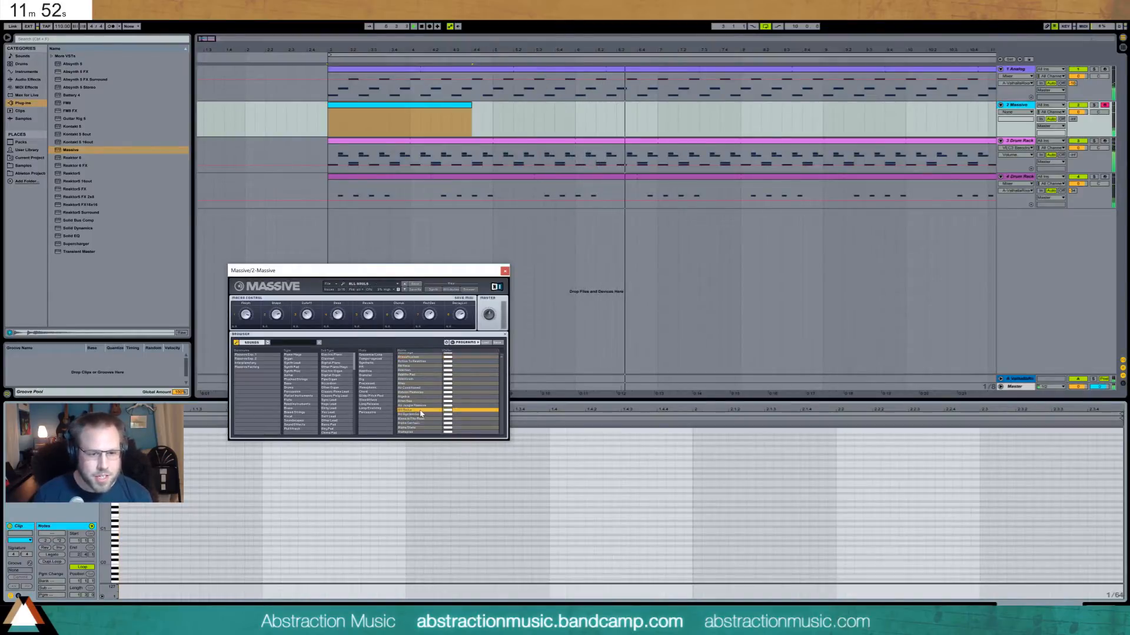
pyautogui.scroll(-3, 421, 414)
pyautogui.click(424, 427)
pyautogui.scroll(-2, 423, 421)
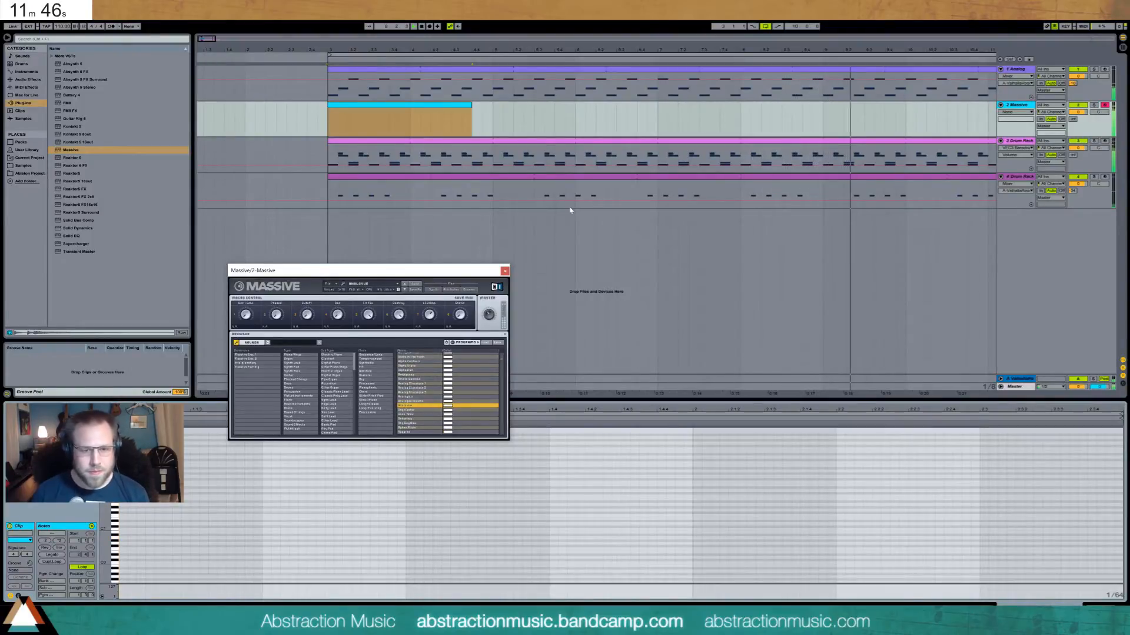
pyautogui.click(505, 271)
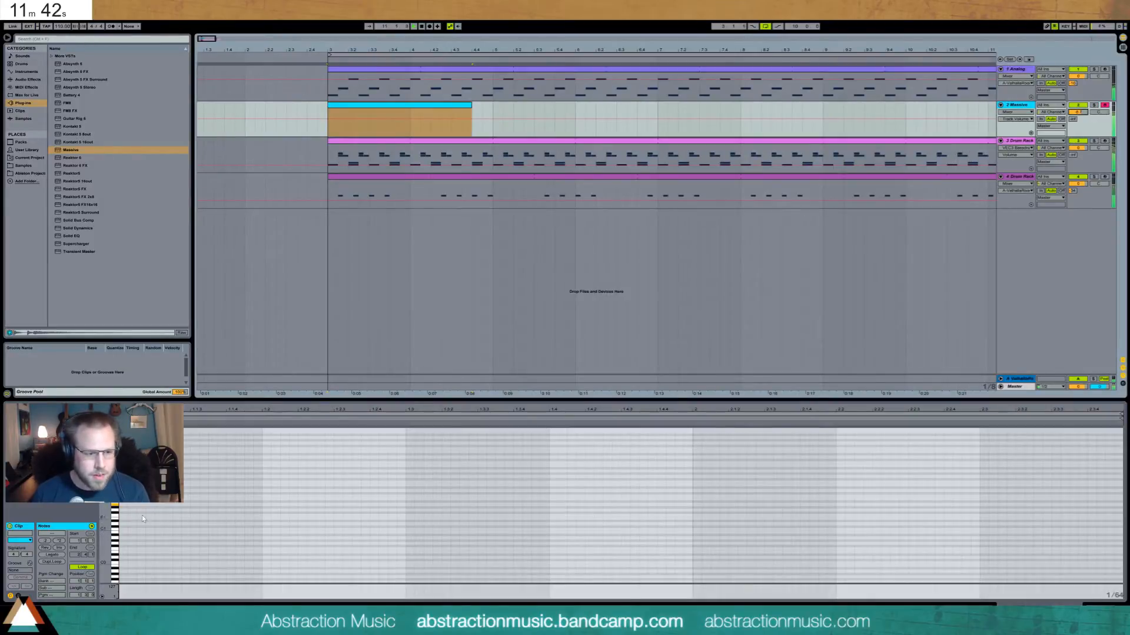
# Step: Draw a short note at the start of the Massive clip and duplicate it twice for three evenly spaced notes
pyautogui.click(126, 507)
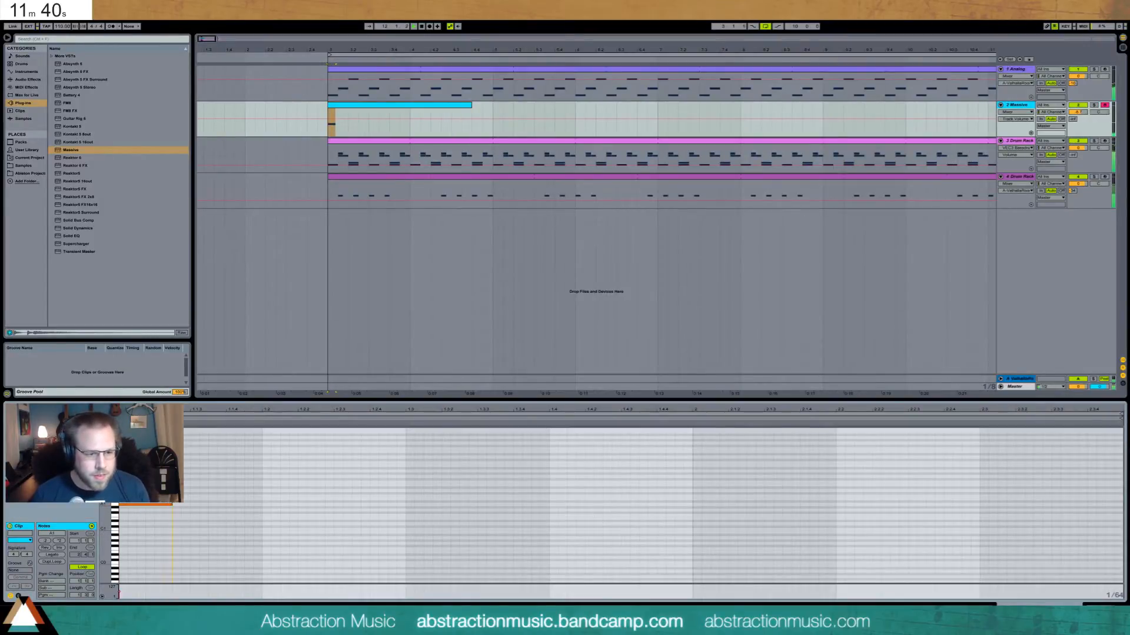
pyautogui.moveTo(167, 504); pyautogui.dragTo(150, 513)
pyautogui.hotkey('ctrl', 'd')
pyautogui.hotkey('ctrl', 'd')
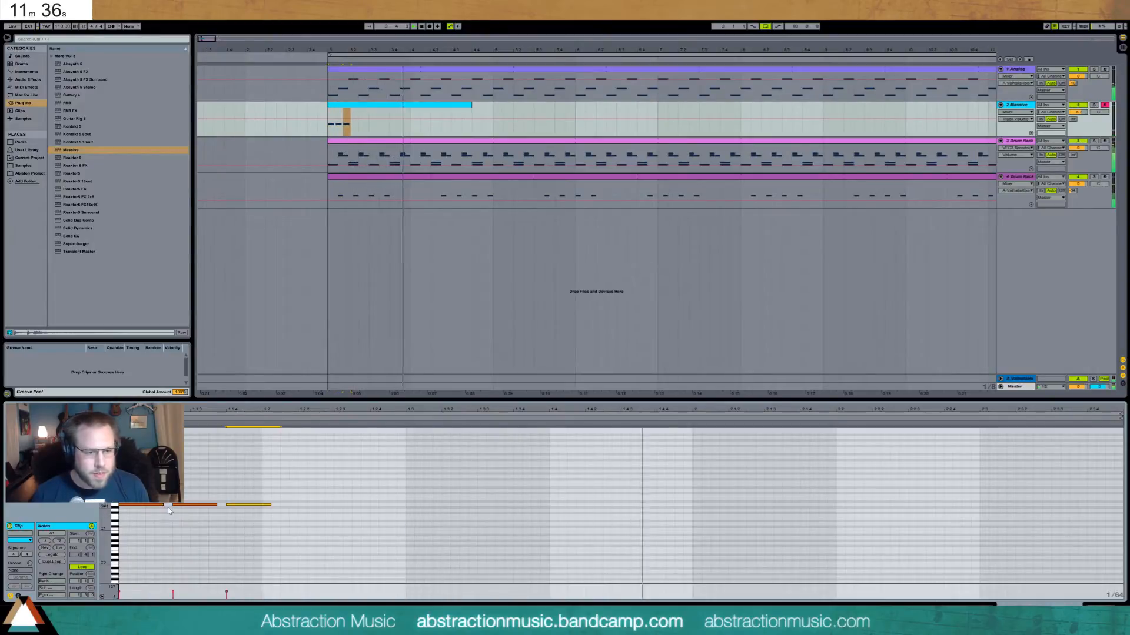
# Step: Stretch the three Massive notes to double their spacing, making each an eighth note long, and check them in playback
pyautogui.moveTo(149, 544); pyautogui.dragTo(246, 471)
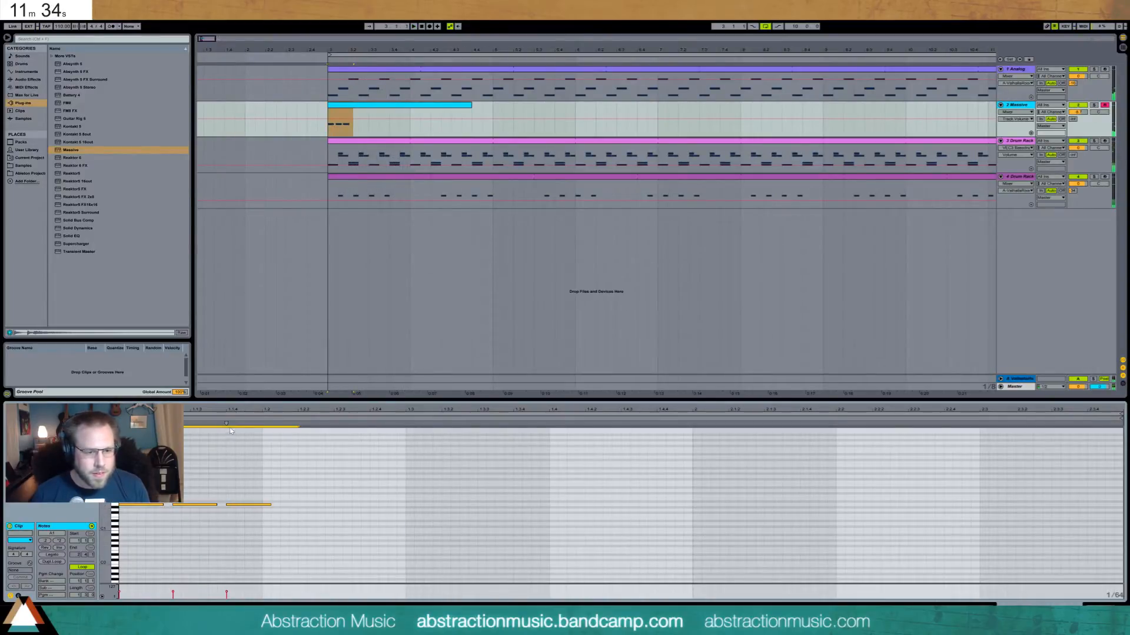
pyautogui.moveTo(258, 425); pyautogui.dragTo(289, 424)
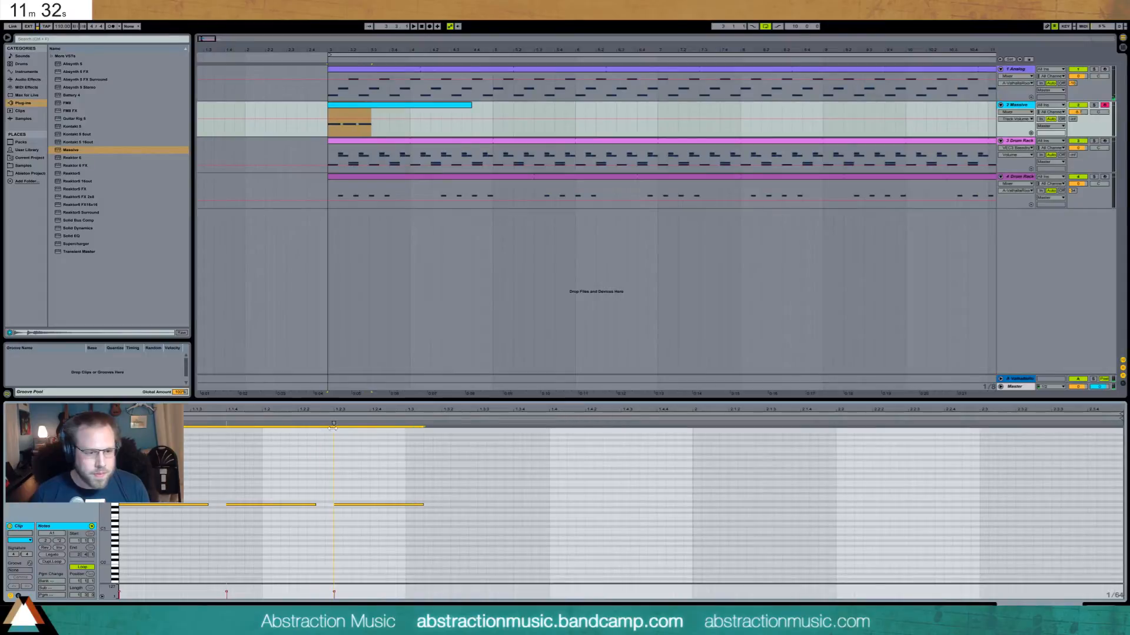
pyautogui.press('space')
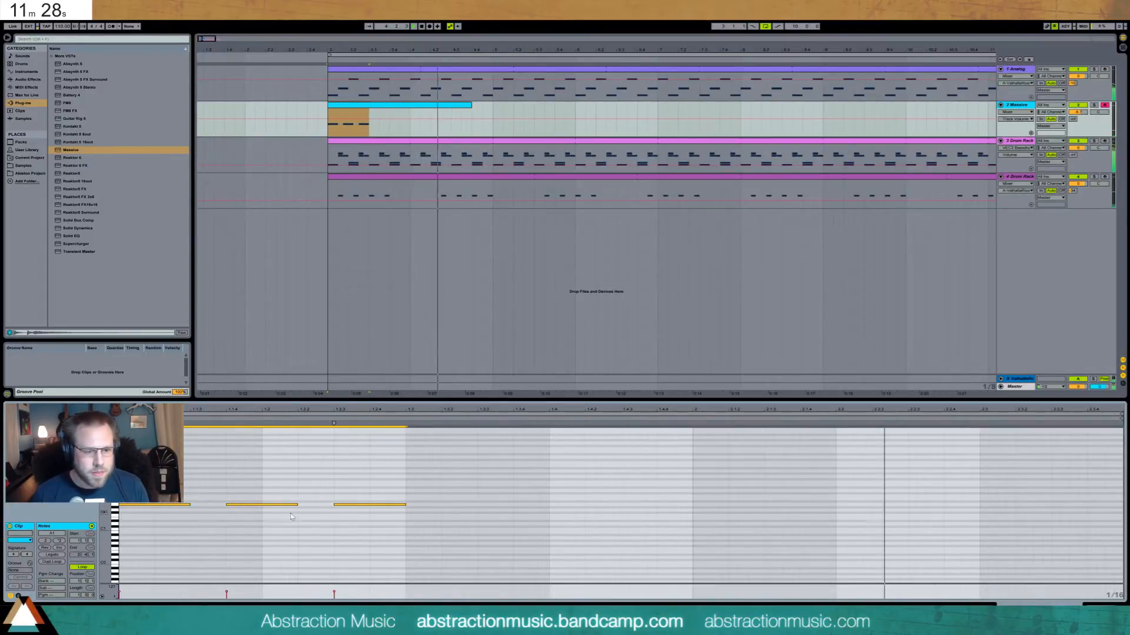
pyautogui.hotkey('ctrl', 'z')
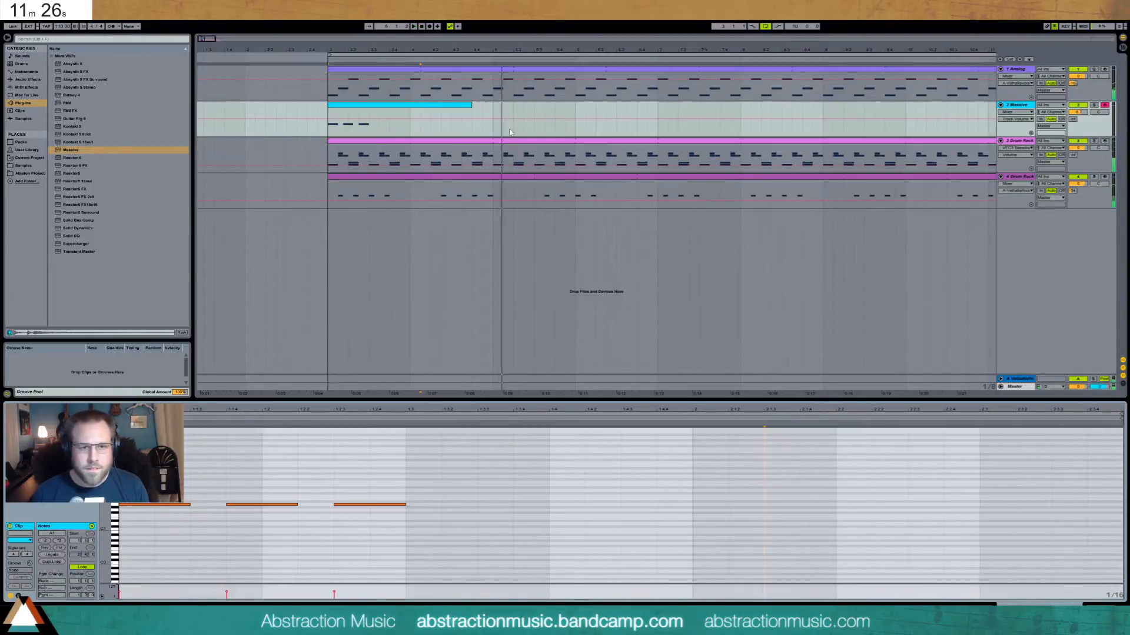
# Step: Add a higher, shorter note near the end of the Massive clip and loop the clip out to bar 13
pyautogui.doubleClick(1057, 491)
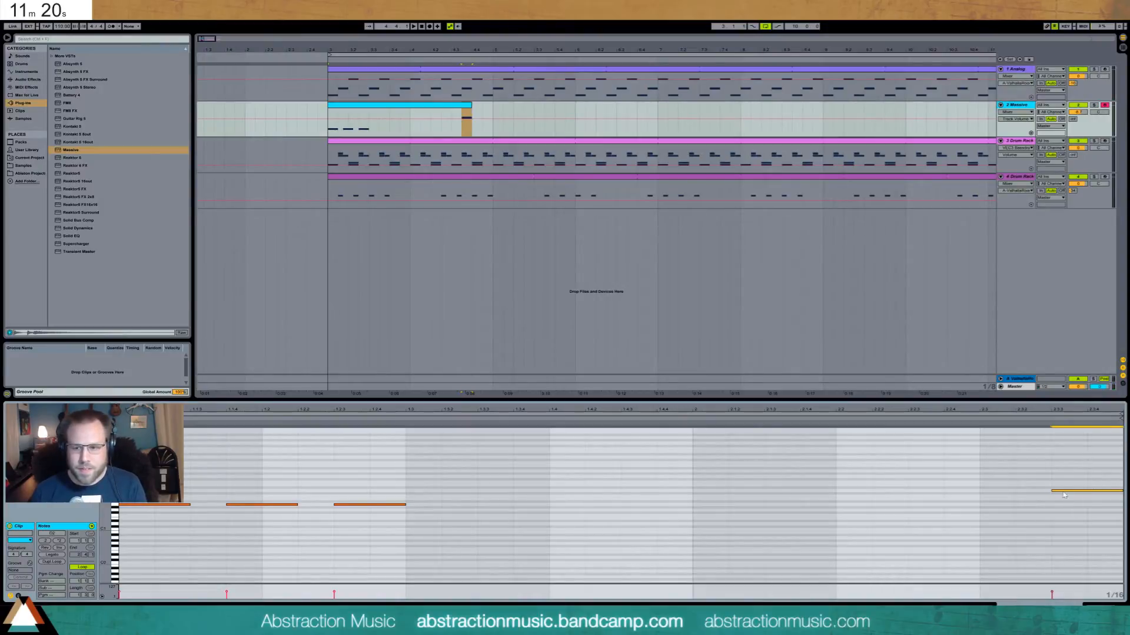
pyautogui.press('space')
pyautogui.moveTo(470, 105); pyautogui.dragTo(916, 107)
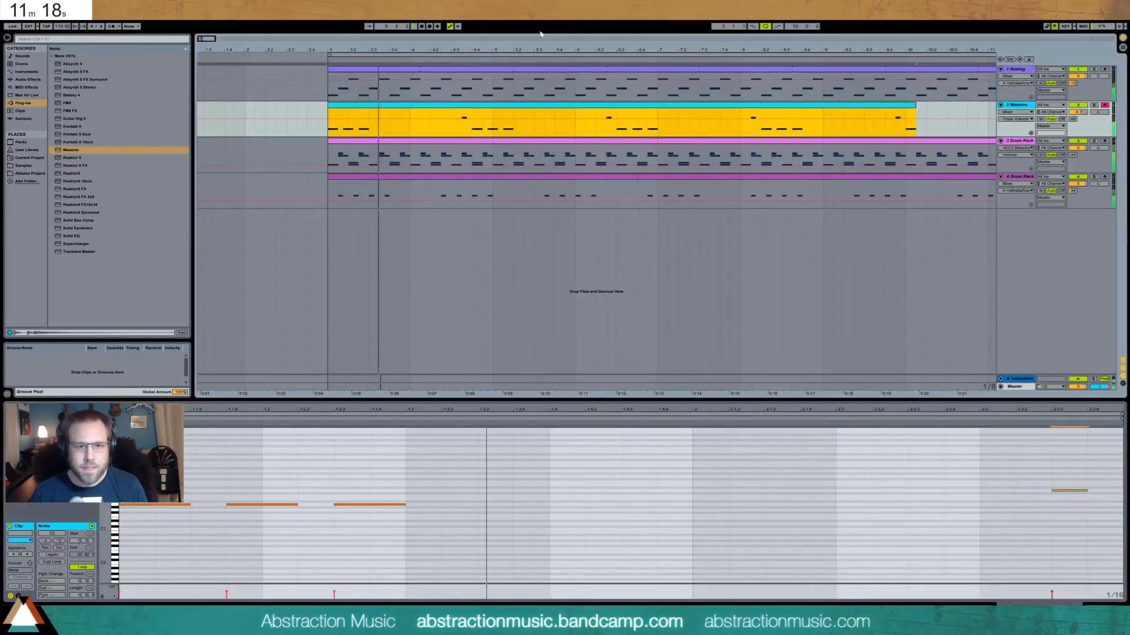
pyautogui.moveTo(201, 51); pyautogui.dragTo(200, 19)
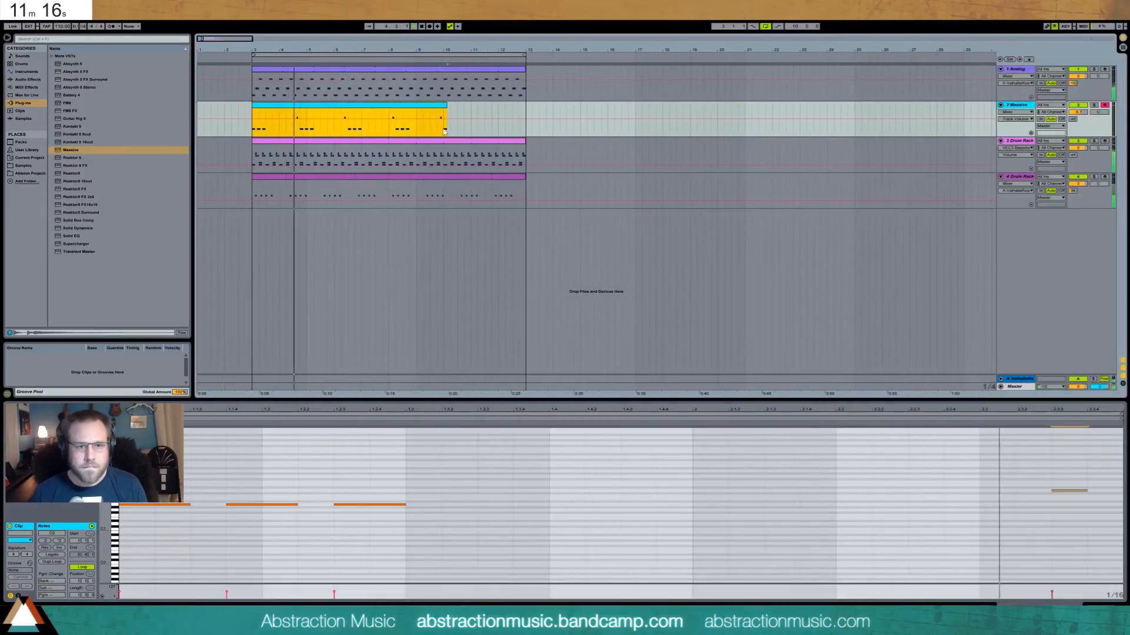
pyautogui.moveTo(447, 105); pyautogui.dragTo(525, 106)
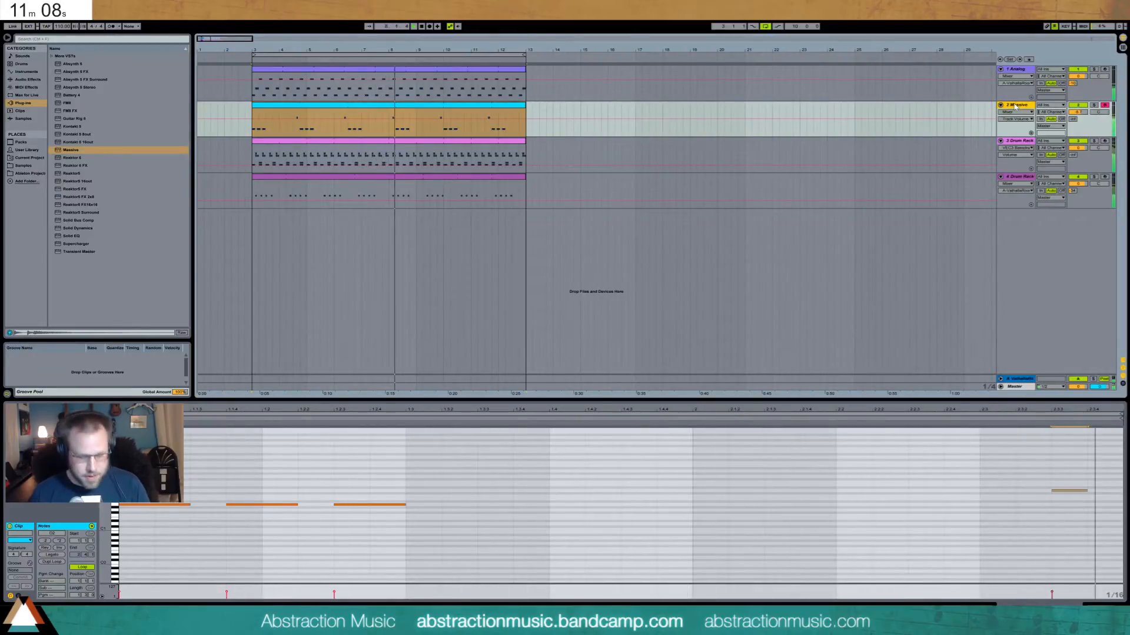
# Step: Add a MIDI track below the first Massive track and load another Massive instance on it
pyautogui.hotkey('ctrl', 'shift', 't')
pyautogui.click(255, 151)
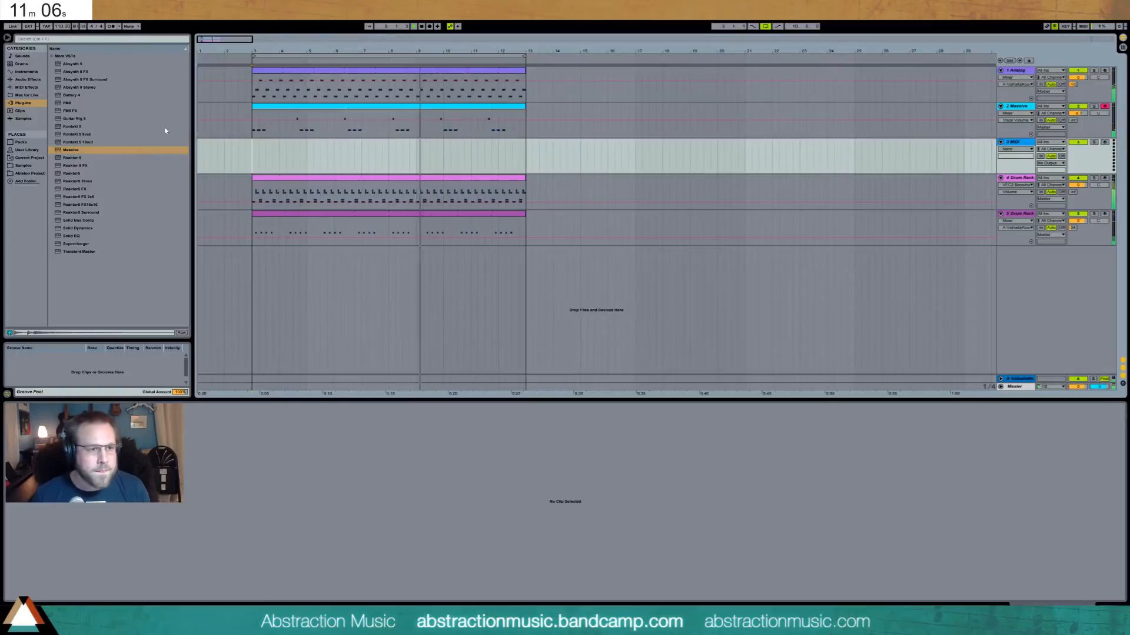
pyautogui.moveTo(69, 150); pyautogui.dragTo(306, 163)
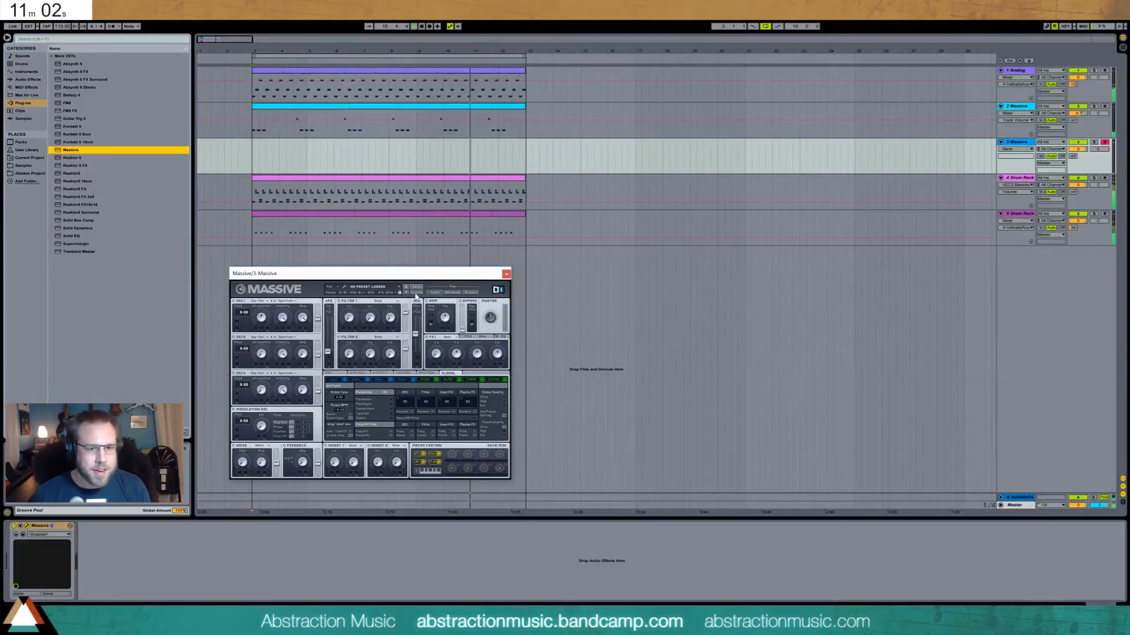
# Step: Load a Synth Pad preset from Massive's browser, close the plug-in window and stop playback
pyautogui.click(466, 293)
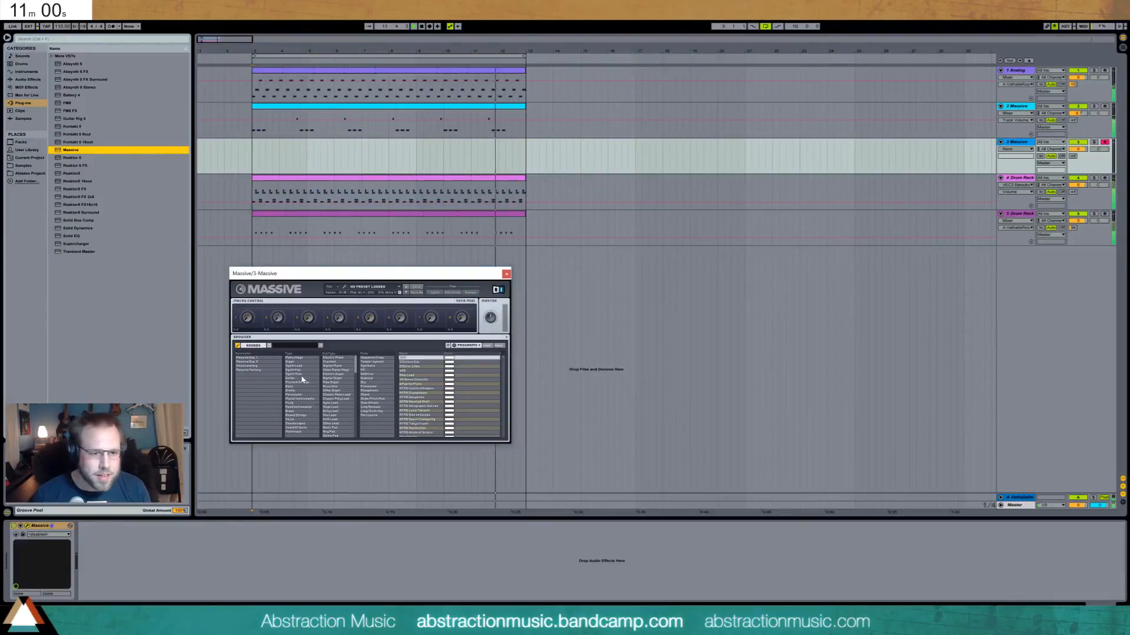
pyautogui.click(428, 415)
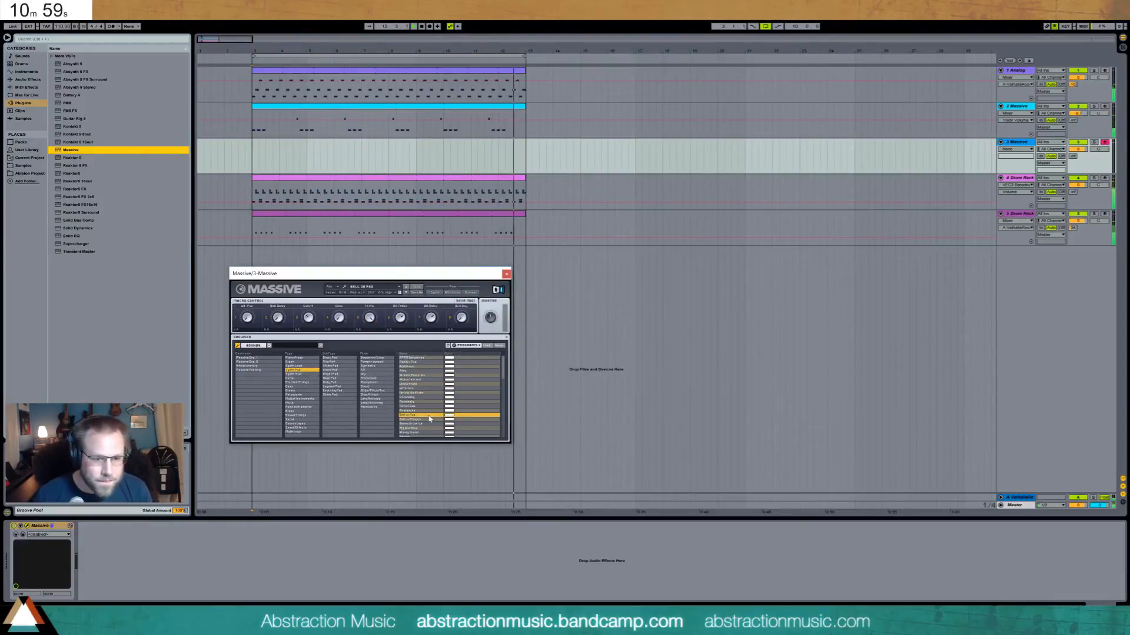
pyautogui.click(506, 275)
pyautogui.press('space')
# Step: Create a two-and-a-half-bar clip at bar 3 on the new Massive track and draw a higher and a lower note sustained across it
pyautogui.moveTo(256, 149); pyautogui.dragTo(291, 154)
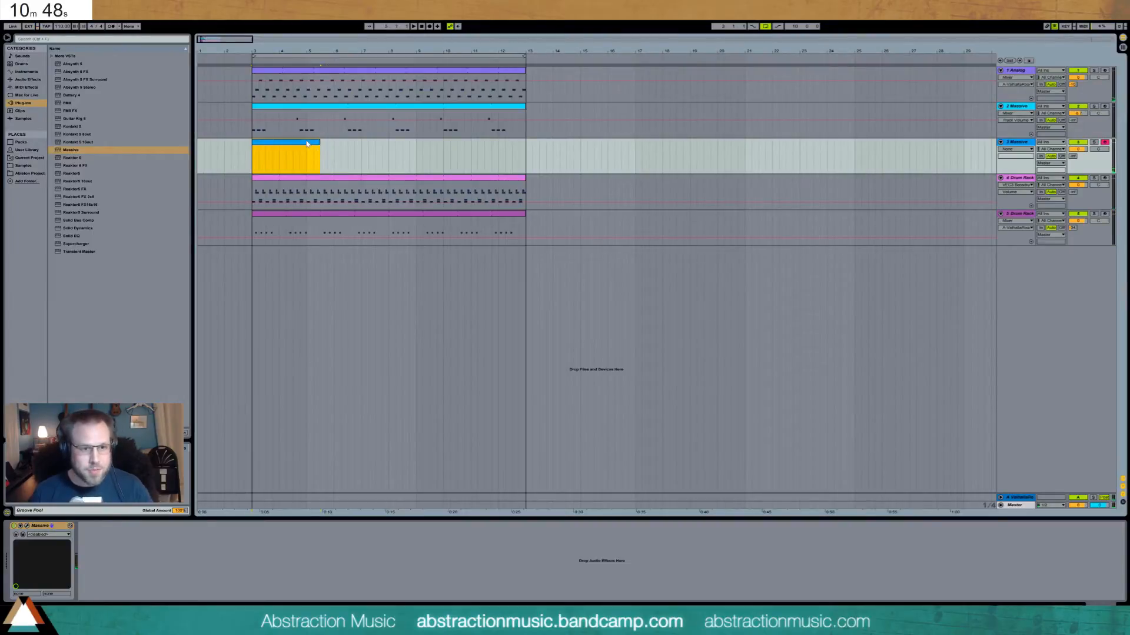
pyautogui.hotkey('ctrl', 'shift', 'm')
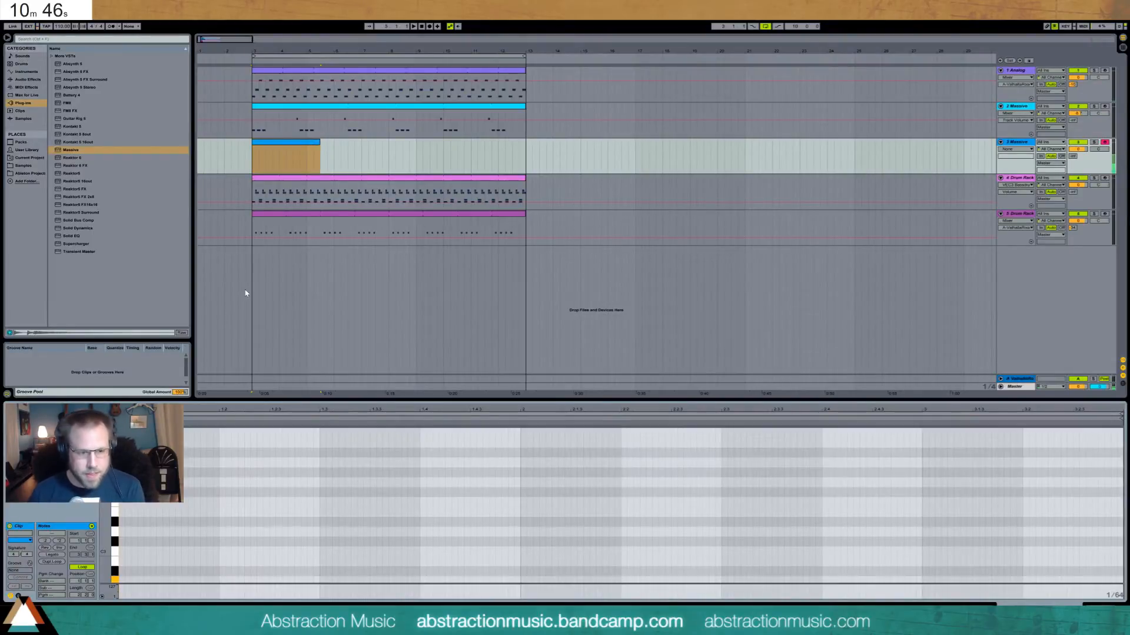
pyautogui.moveTo(105, 521); pyautogui.dragTo(1122, 488)
pyautogui.click(121, 489)
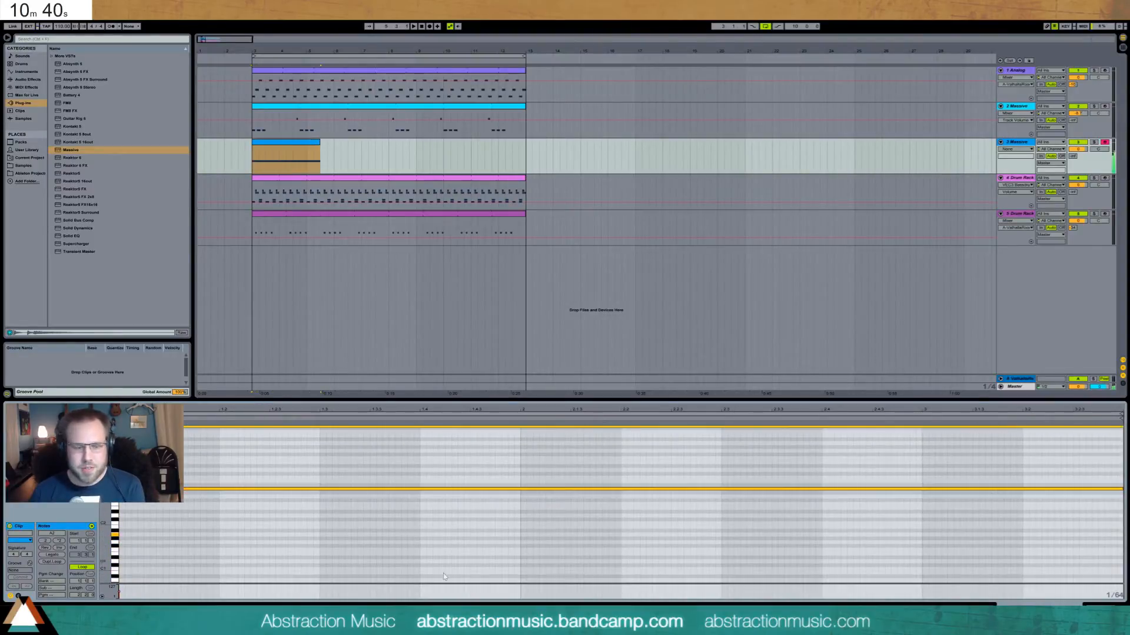
pyautogui.moveTo(121, 535); pyautogui.dragTo(1122, 525)
# Step: Duplicate the sustained pad clip once and move both notes in the copy to a lower pitch
pyautogui.click(312, 143)
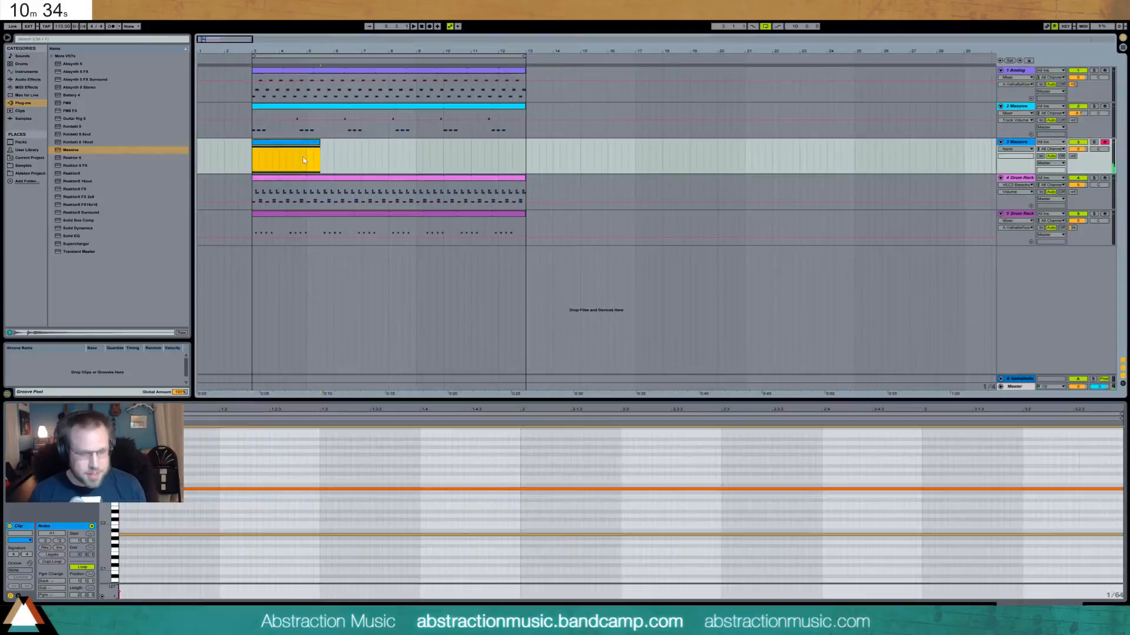
pyautogui.hotkey('ctrl', 'd')
pyautogui.click(349, 146)
pyautogui.hotkey('ctrl', 'a')
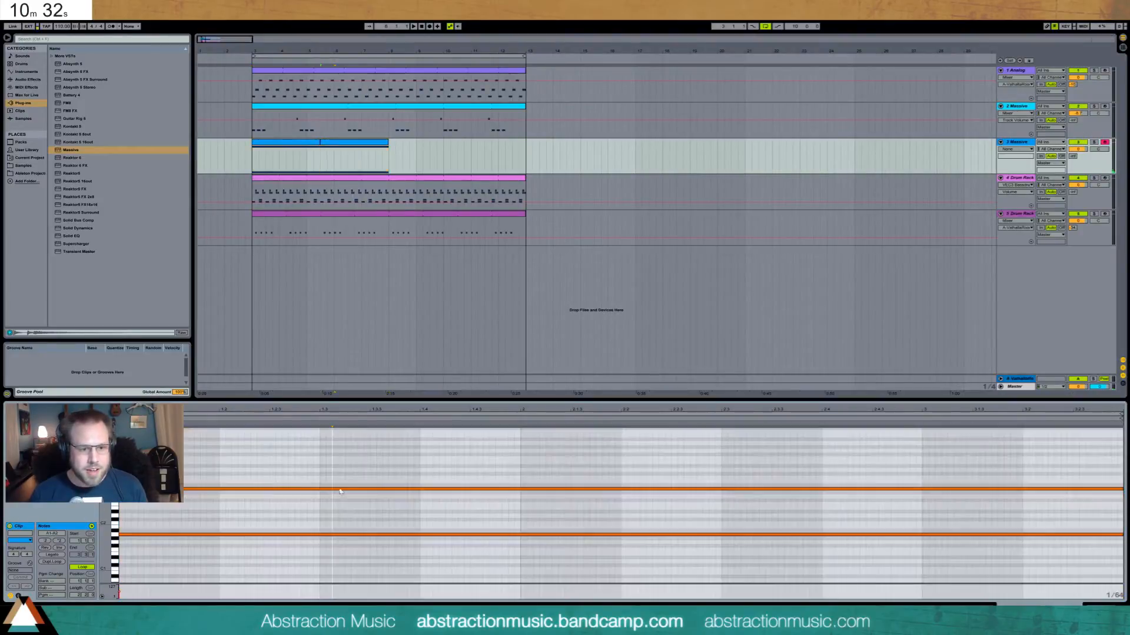
pyautogui.moveTo(354, 535); pyautogui.dragTo(354, 550)
# Step: Duplicate the second pad clip and raise both notes in the third clip by two semitones
pyautogui.click(372, 142)
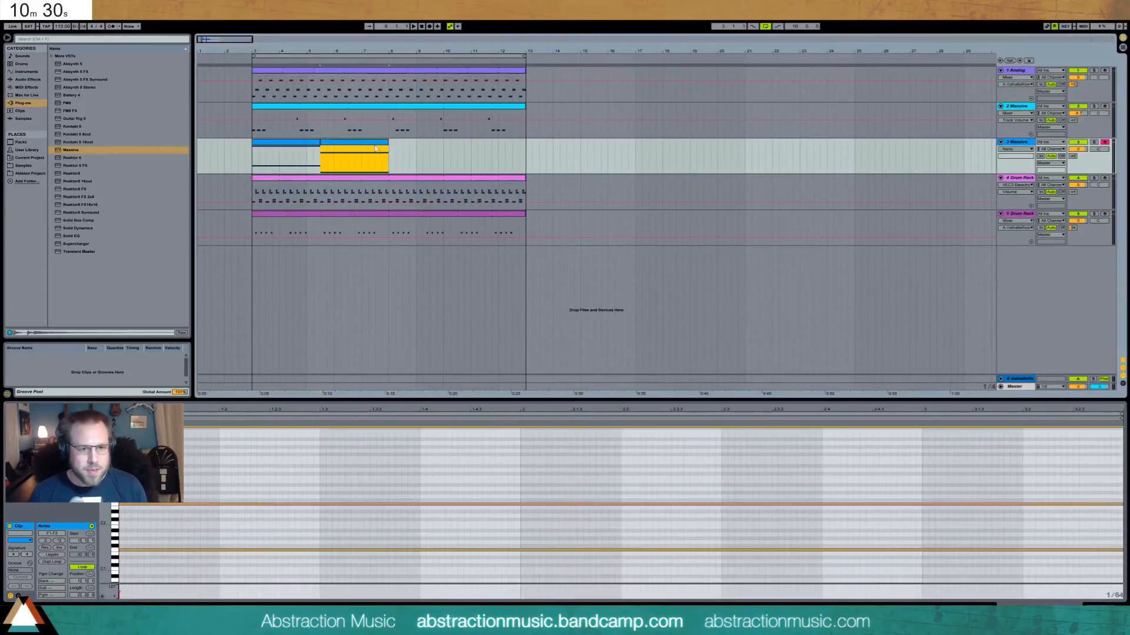
pyautogui.hotkey('ctrl', 'd')
pyautogui.click(357, 569)
pyautogui.hotkey('ctrl', 'a')
pyautogui.press('Up')
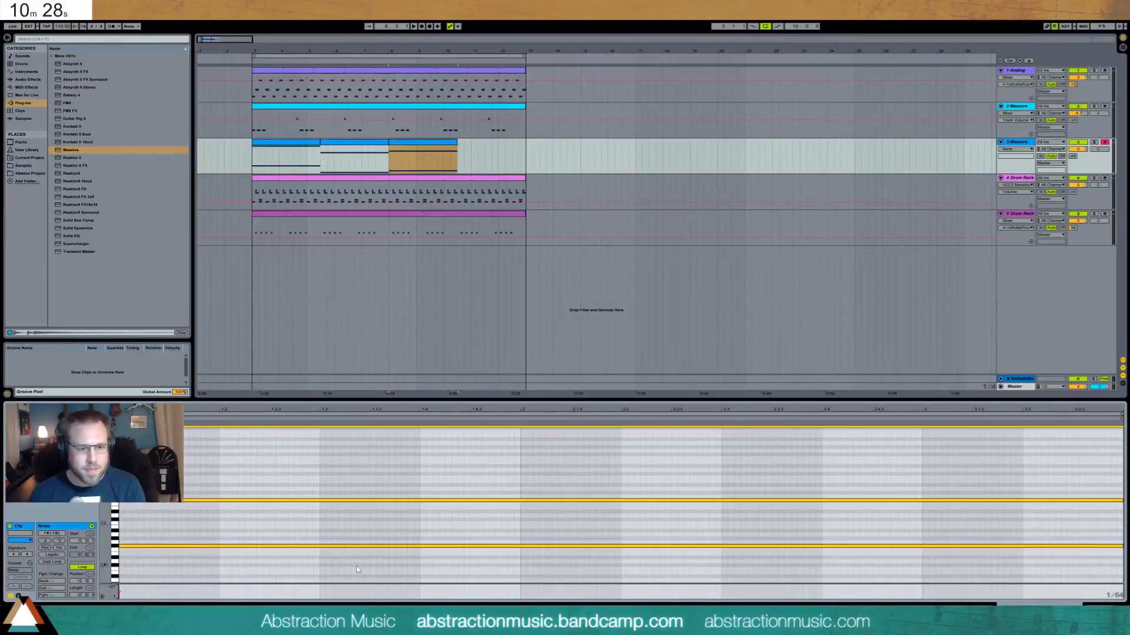
pyautogui.press('Up')
pyautogui.press('Up')
pyautogui.press('Down')
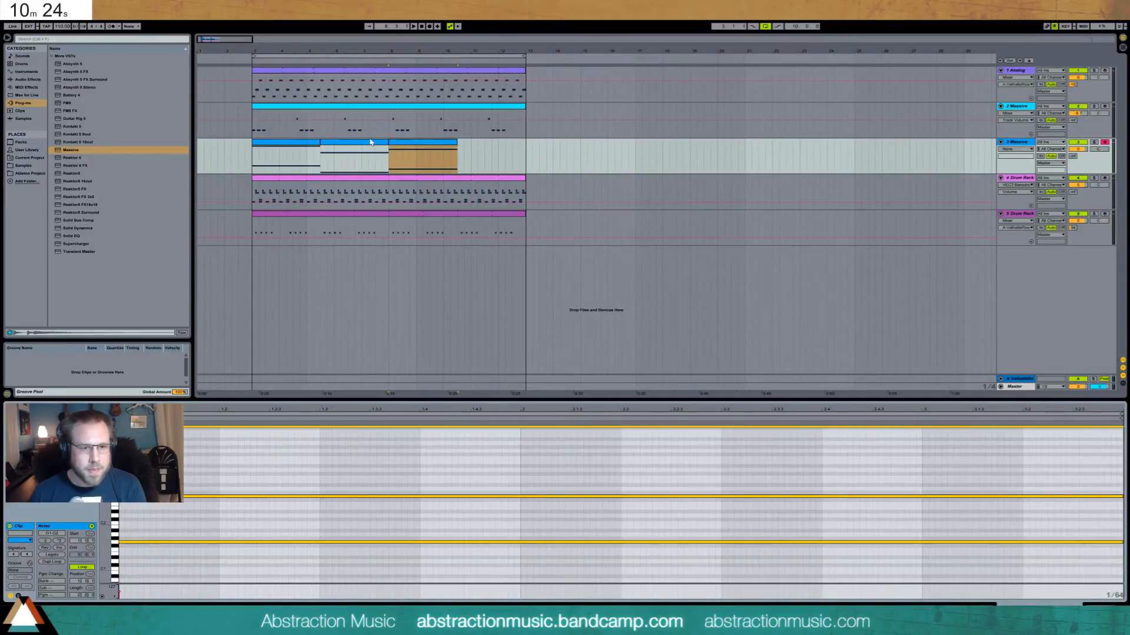
pyautogui.press('Right')
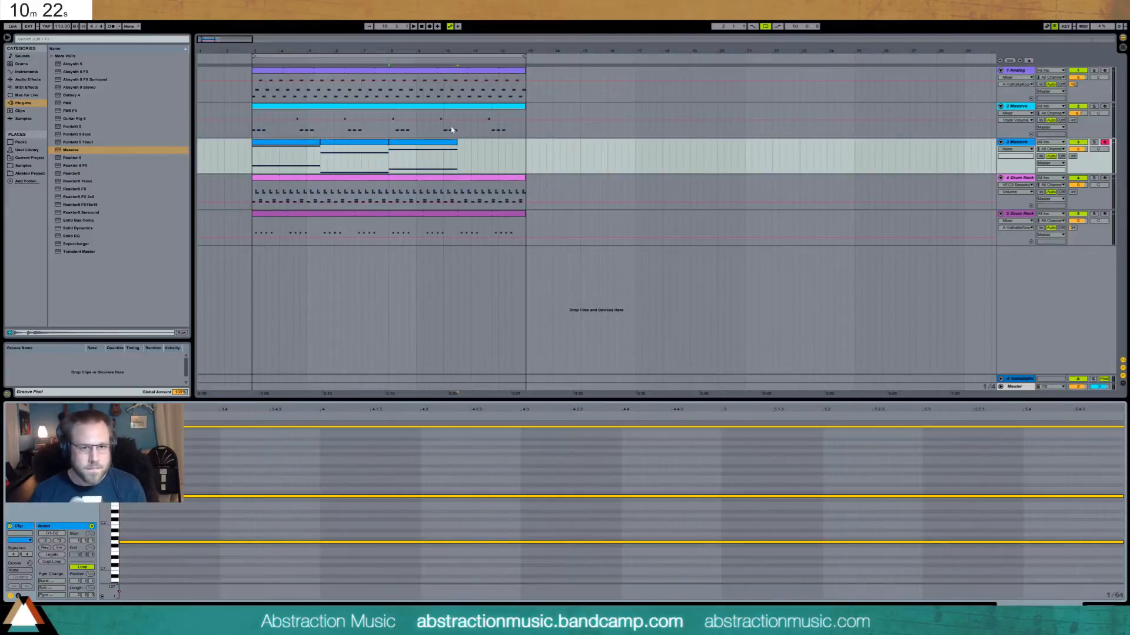
# Step: Duplicate the third pad clip so the pad part fills the loop up to bar 13
pyautogui.click(442, 146)
pyautogui.hotkey('ctrl', 'd')
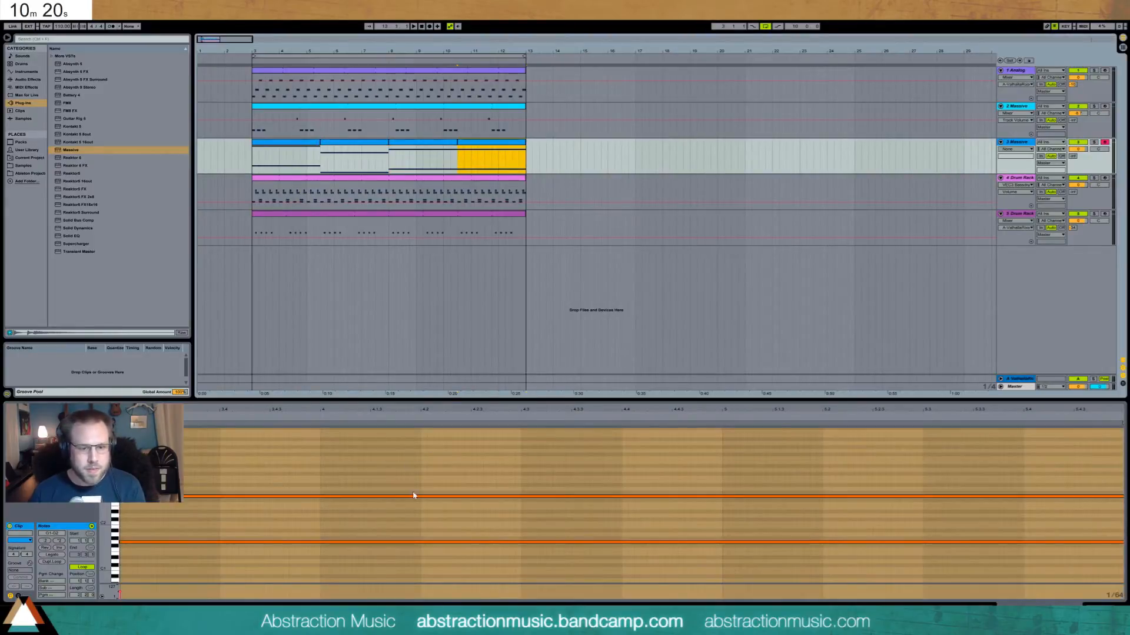
pyautogui.hotkey('ctrl', 'z')
pyautogui.moveTo(314, 575); pyautogui.dragTo(302, 460)
pyautogui.press('Delete')
pyautogui.moveTo(256, 409); pyautogui.dragTo(985, 398)
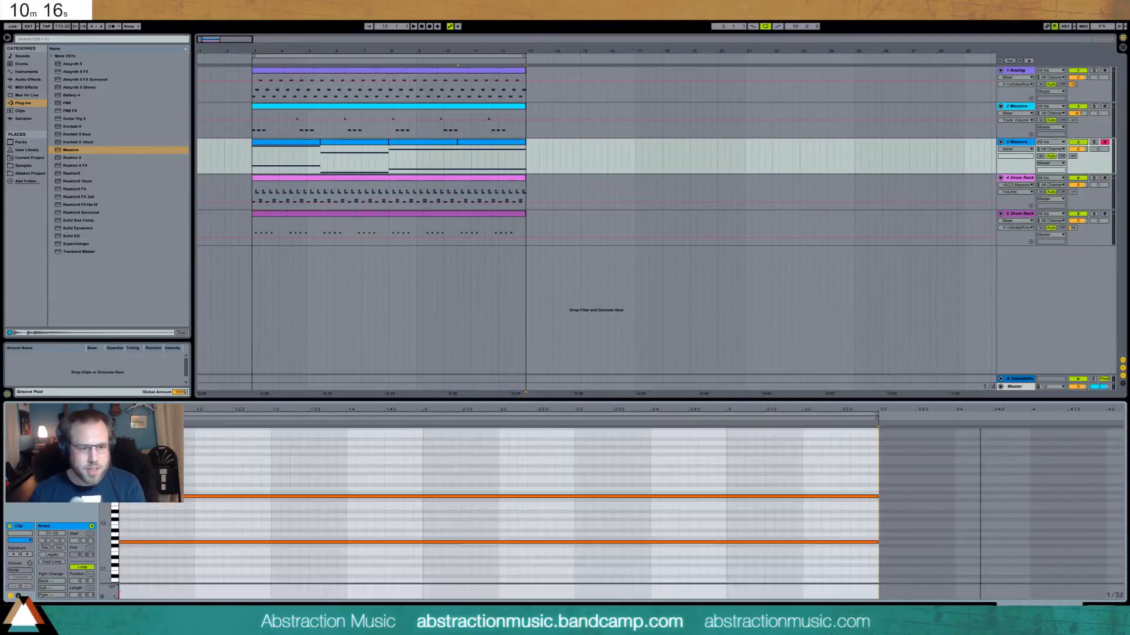
# Step: Transpose both notes in the fourth pad clip up five semitones
pyautogui.click(614, 496)
pyautogui.hotkey('ctrl', 'a')
pyautogui.press('Up')
pyautogui.press('Up')
pyautogui.press('Up')
pyautogui.press('Up')
pyautogui.press('Up')
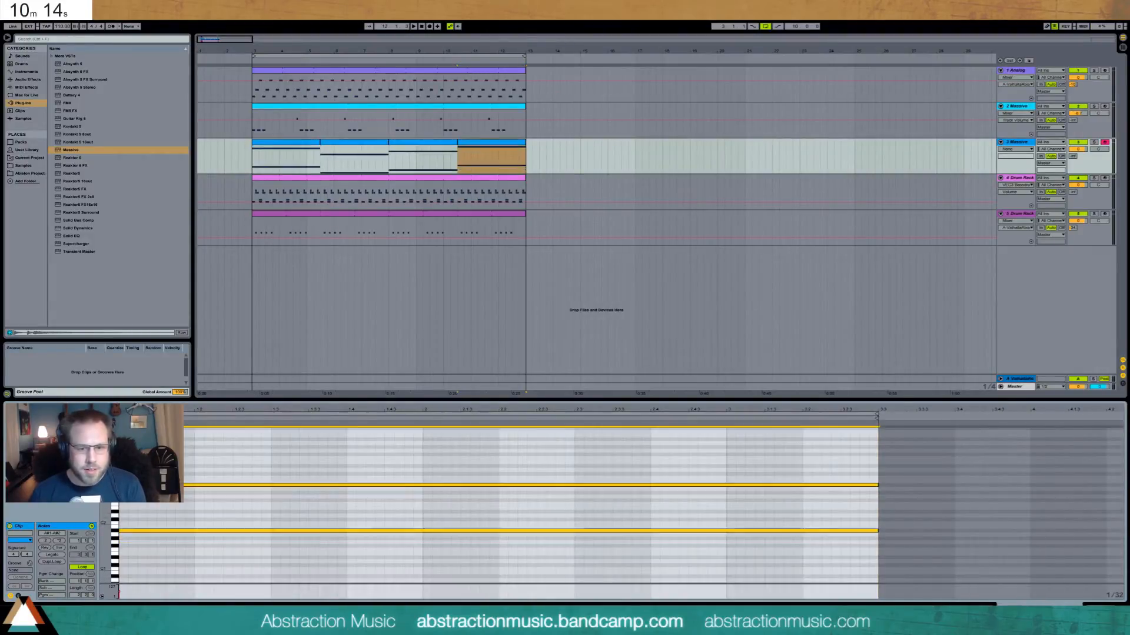
# Step: Play the arrangement from the start of the loop to check the pad chords against the other parts
pyautogui.doubleClick(223, 38)
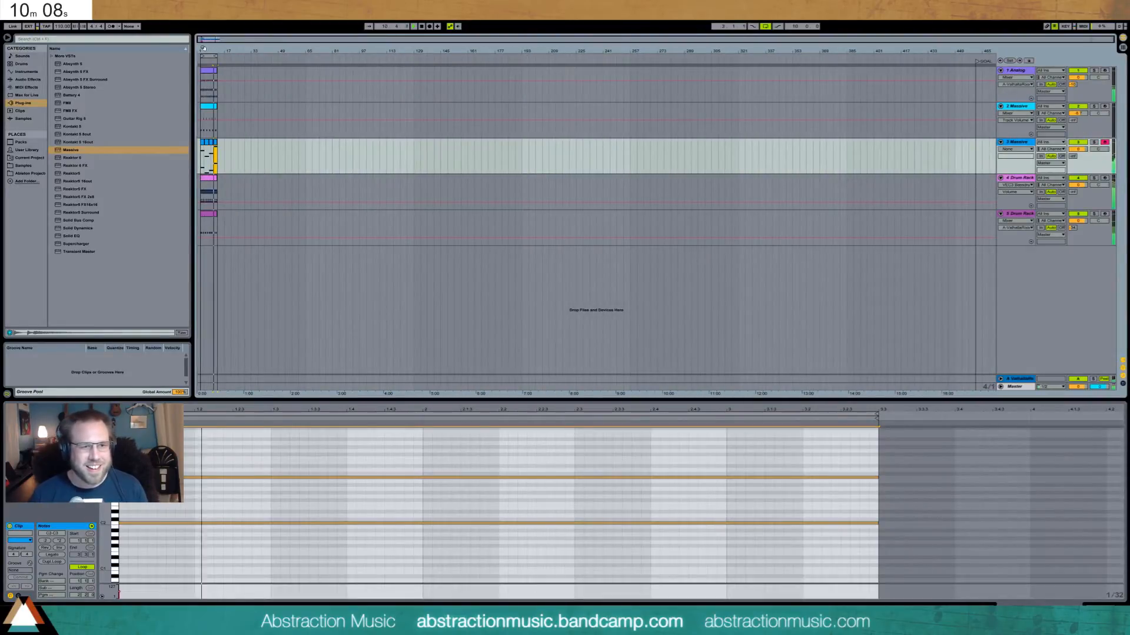
pyautogui.moveTo(204, 43); pyautogui.dragTo(212, 100)
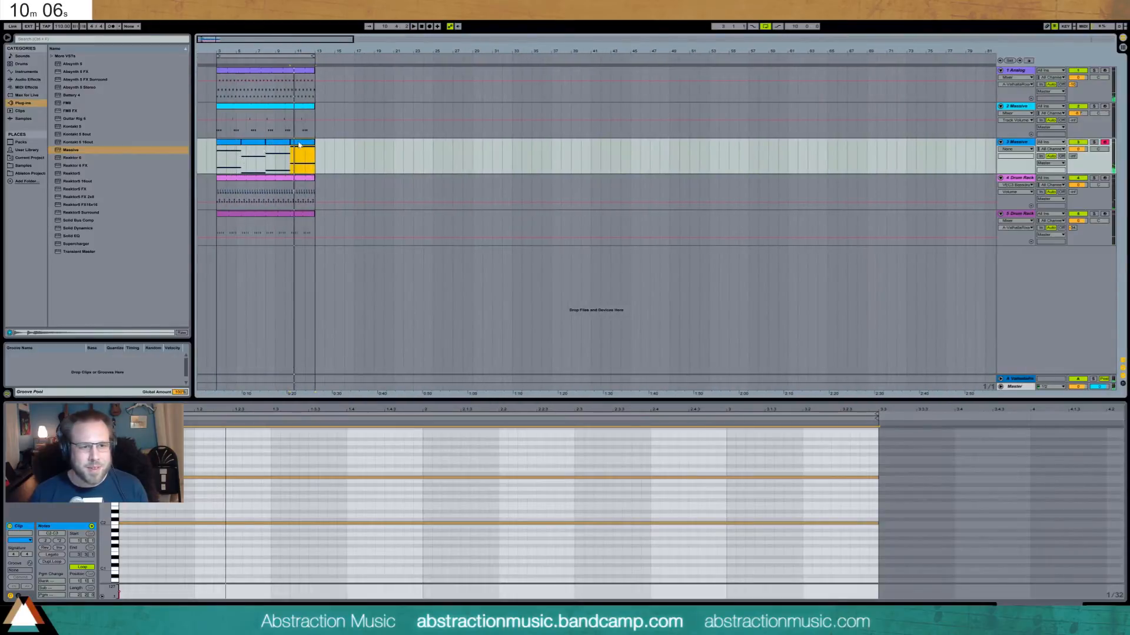
pyautogui.press('space')
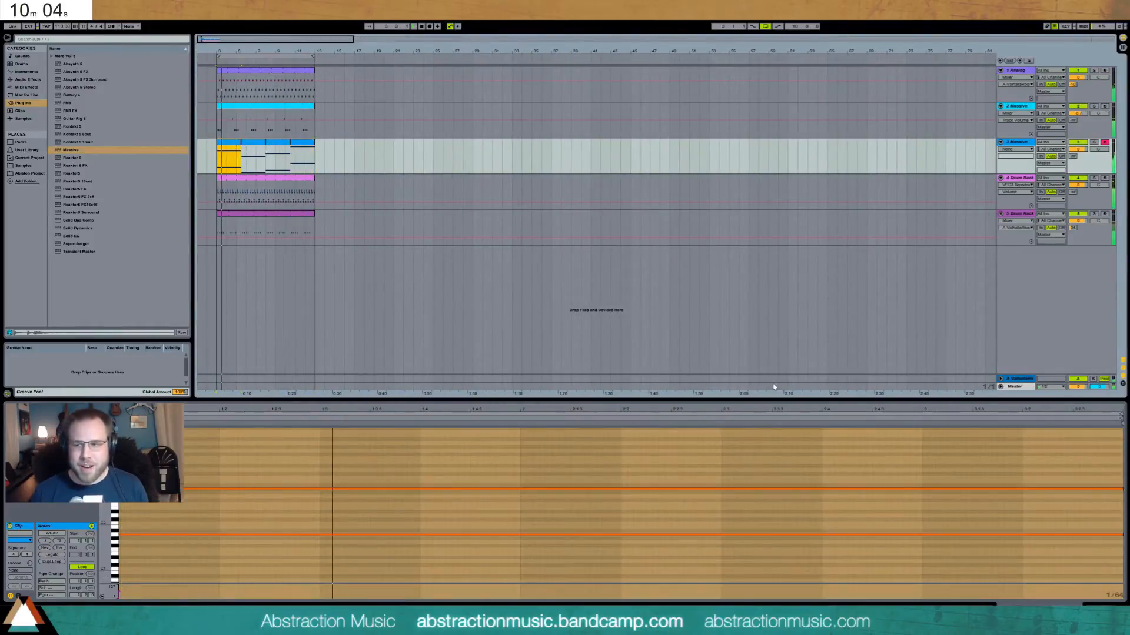
pyautogui.click(302, 142)
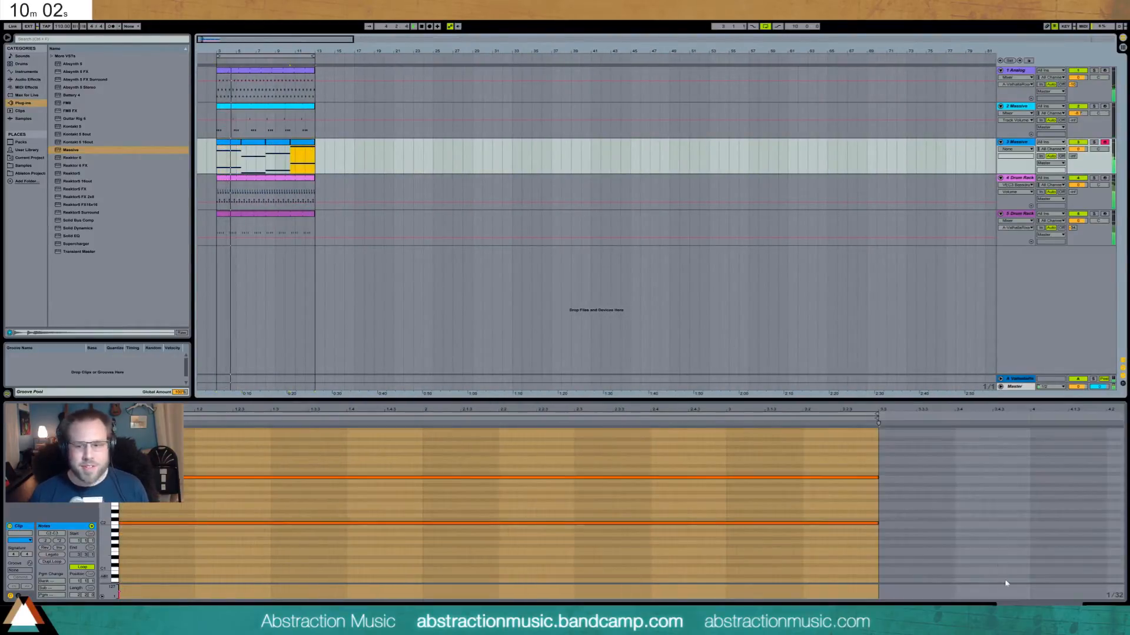
# Step: Reopen the pad track's Massive window and adjust its macro knobs during playback
pyautogui.click(1042, 609)
pyautogui.hotkey('shift', 'Tab')
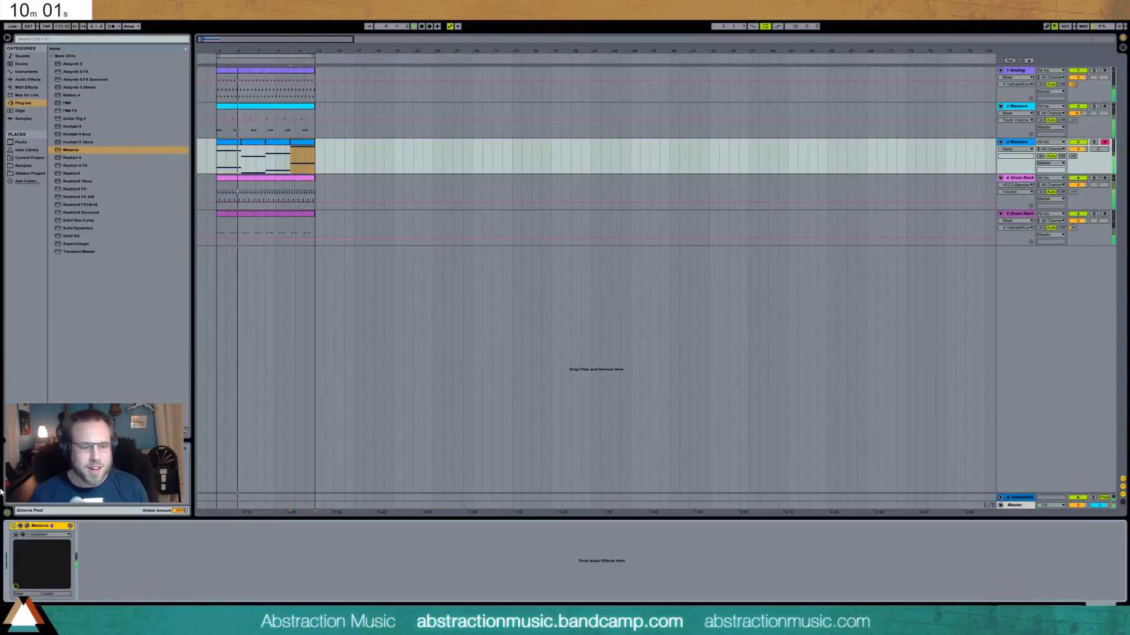
pyautogui.click(27, 526)
pyautogui.click(27, 78)
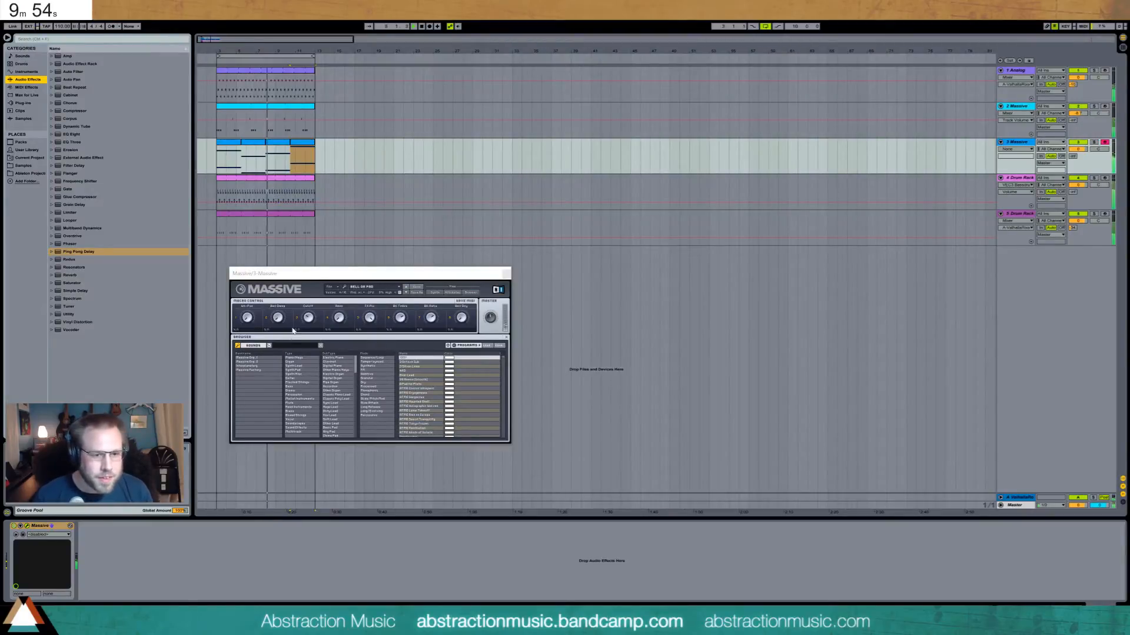
pyautogui.click(339, 319)
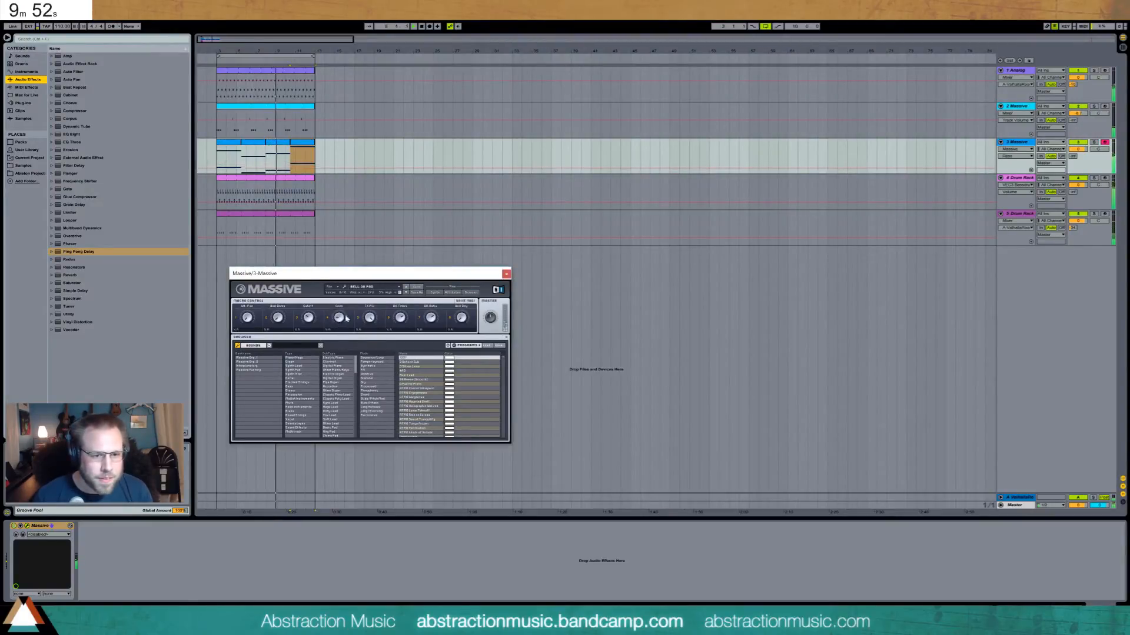
pyautogui.click(273, 302)
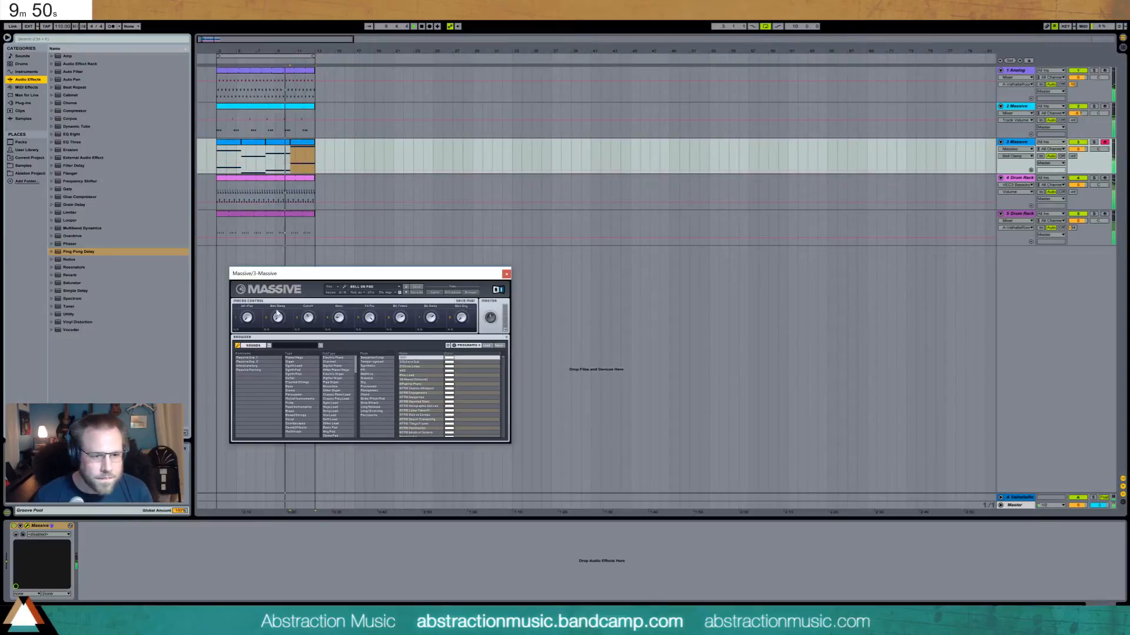
pyautogui.click(241, 306)
pyautogui.moveTo(431, 318); pyautogui.dragTo(431, 345)
# Step: Lower both notes in the fourth pad clip by one semitone and move the Massive window aside
pyautogui.doubleClick(298, 143)
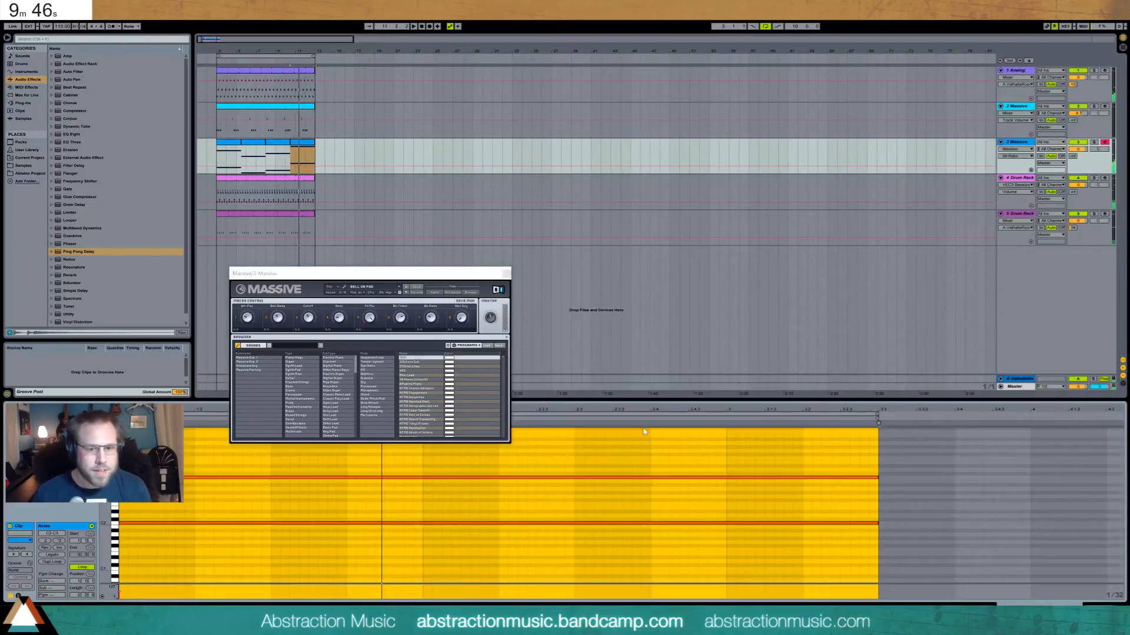
pyautogui.click(600, 484)
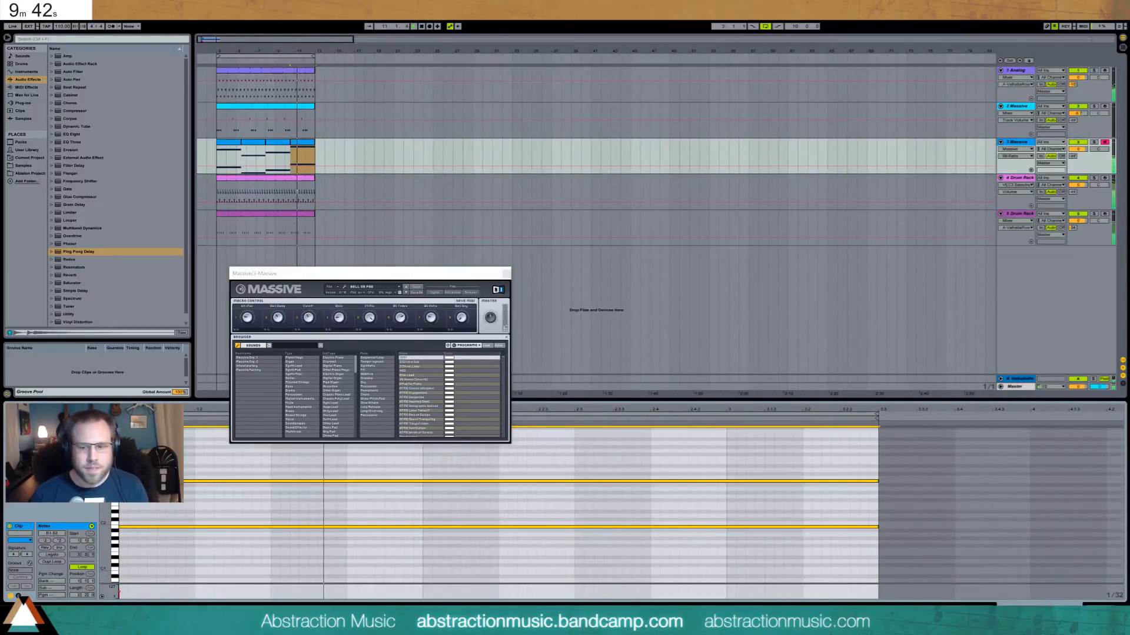
pyautogui.hotkey('shift', 'Tab')
pyautogui.moveTo(387, 279); pyautogui.dragTo(469, 285)
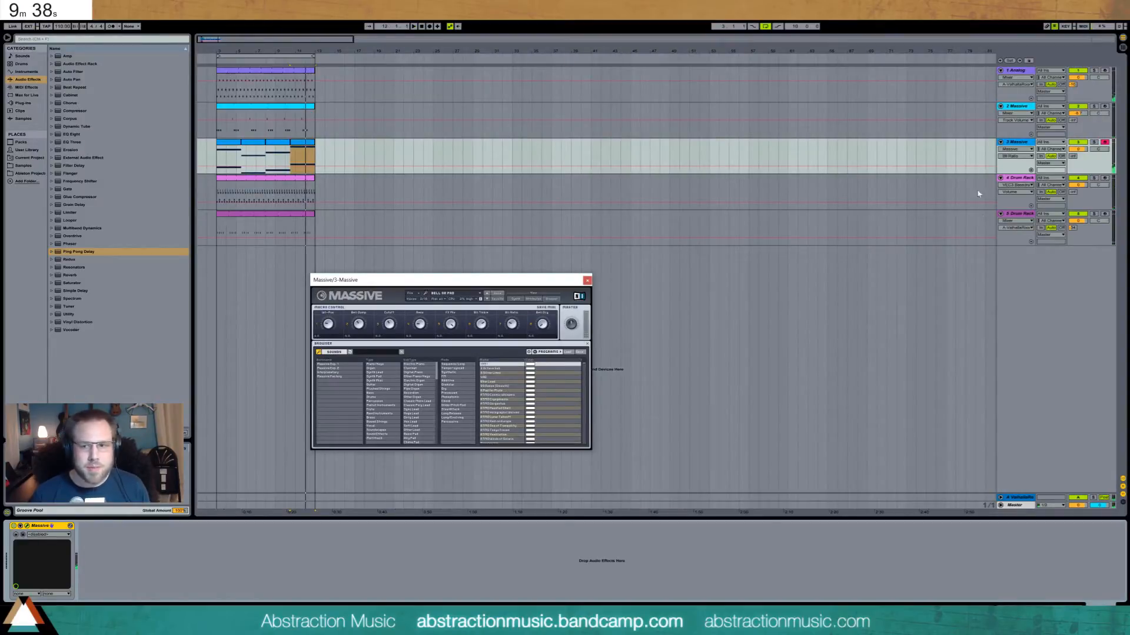
# Step: Add a MIDI track below the last drum track and load an empty Drum Rack on it
pyautogui.click(1019, 216)
pyautogui.hotkey('ctrl', 'shift', 't')
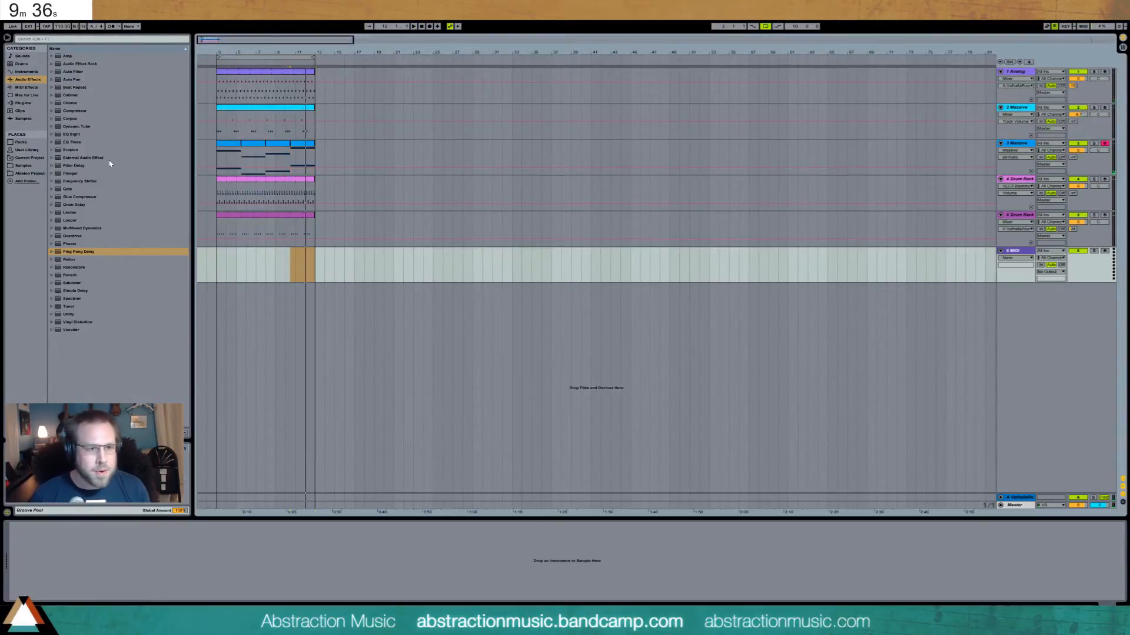
pyautogui.click(28, 72)
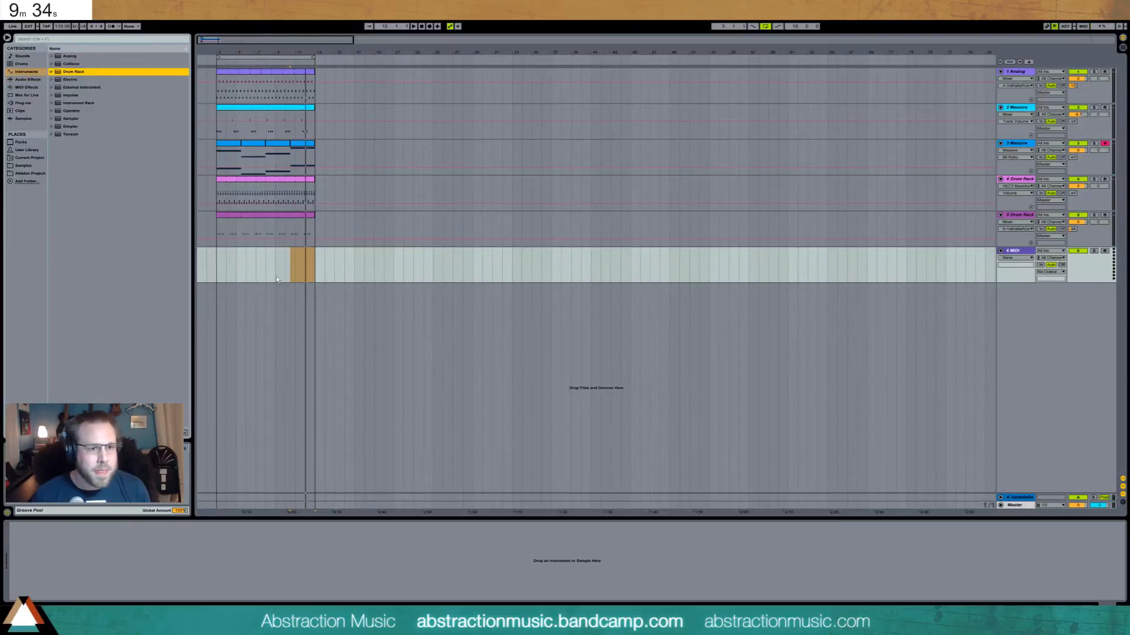
pyautogui.press('Return')
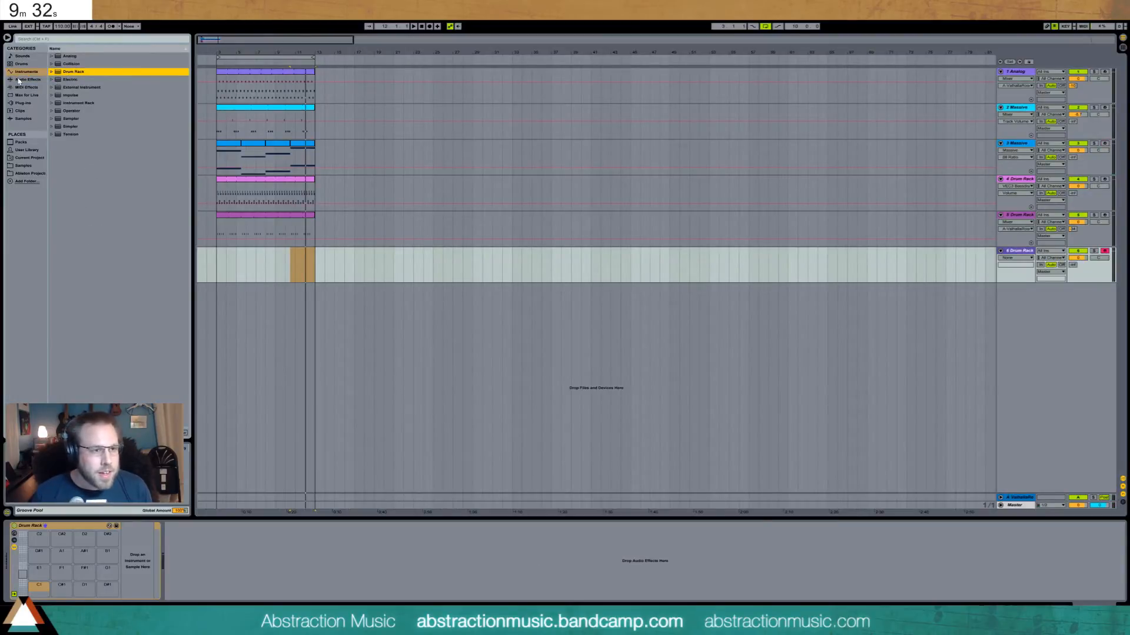
# Step: Create an empty clip one and three-quarter bars long at bar 3 on the new Drum Rack track
pyautogui.moveTo(211, 42); pyautogui.dragTo(292, 250)
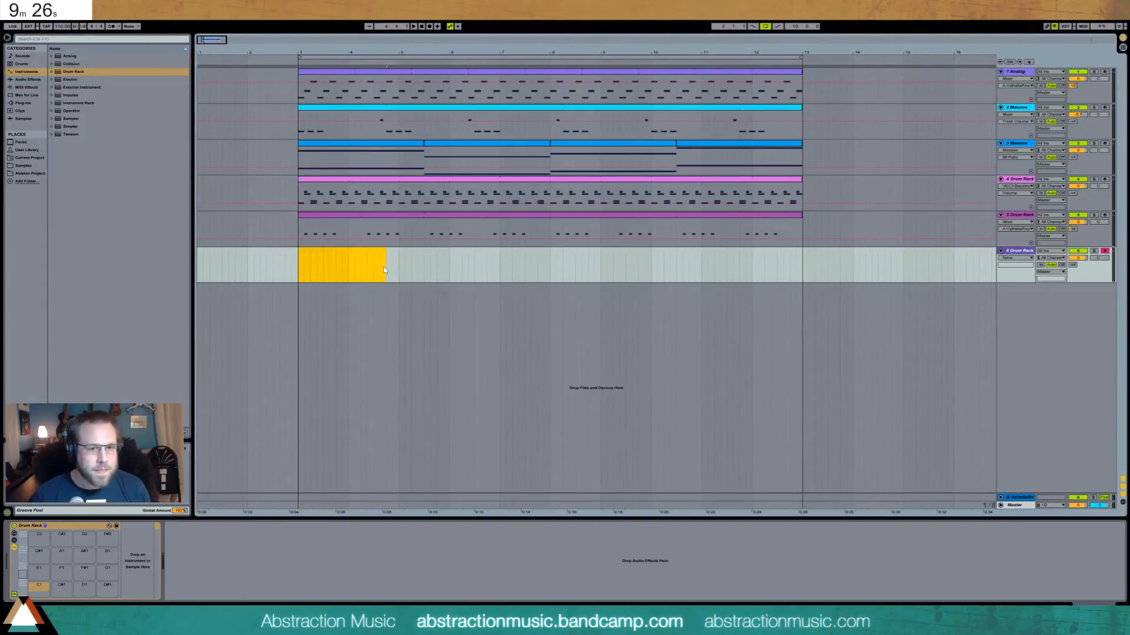
pyautogui.doubleClick(331, 258)
pyautogui.moveTo(193, 518); pyautogui.dragTo(193, 398)
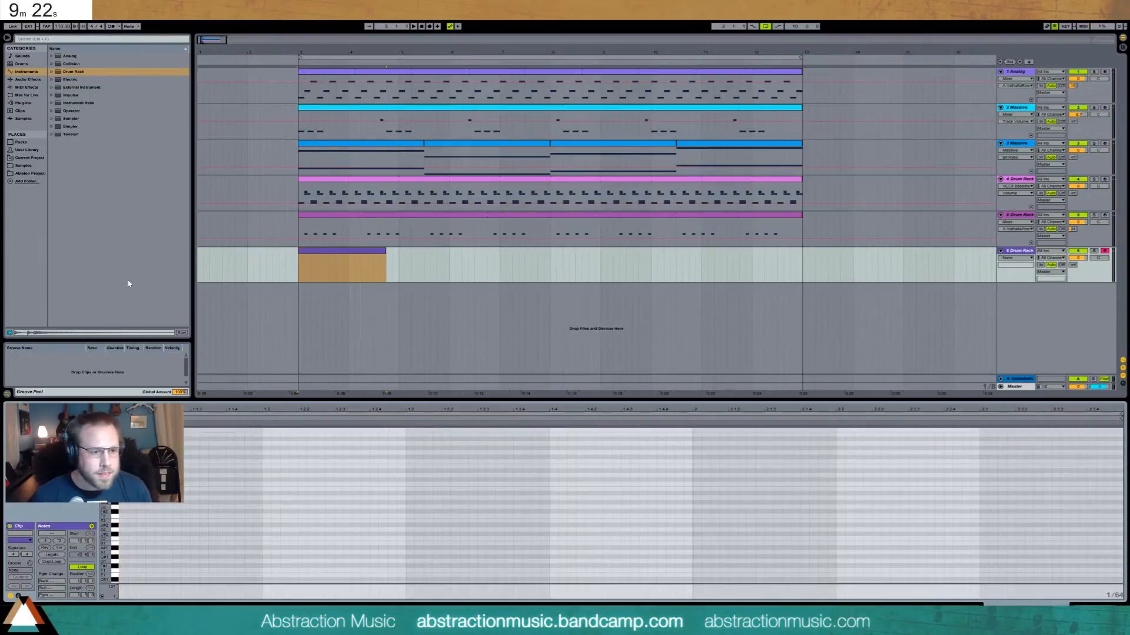
pyautogui.hotkey('shift', 'Tab')
# Step: Audition samples in the Vengeance Essential Clubsounds 3 percussion folder and load VEC3 Percussion 061 on the Drum Rack's C1 pad
pyautogui.click(25, 167)
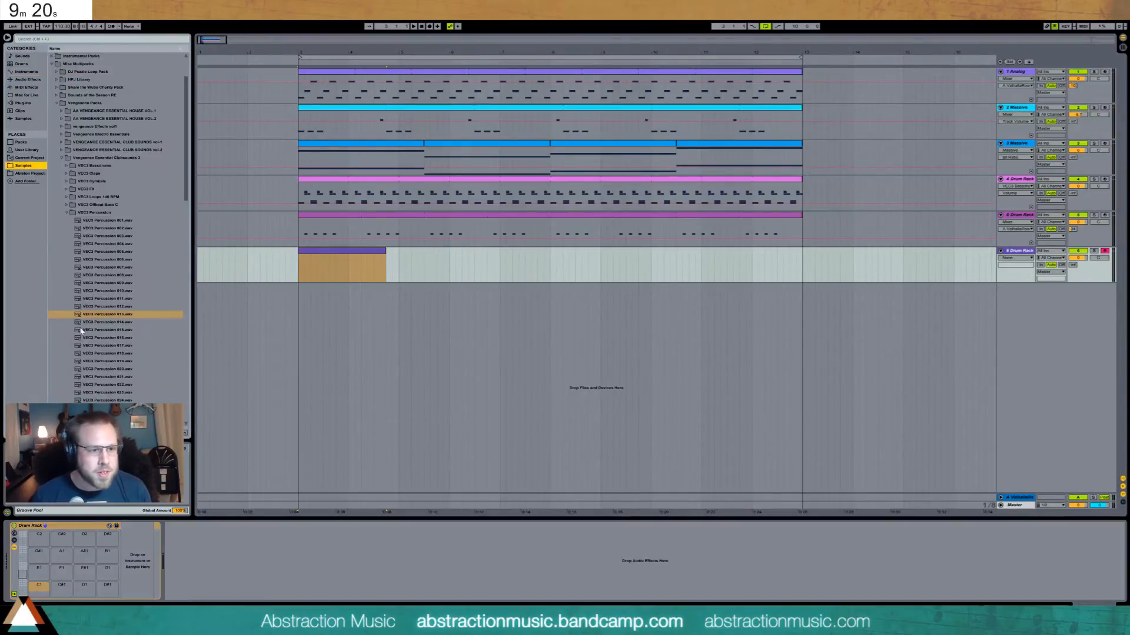
pyautogui.click(88, 237)
pyautogui.click(91, 230)
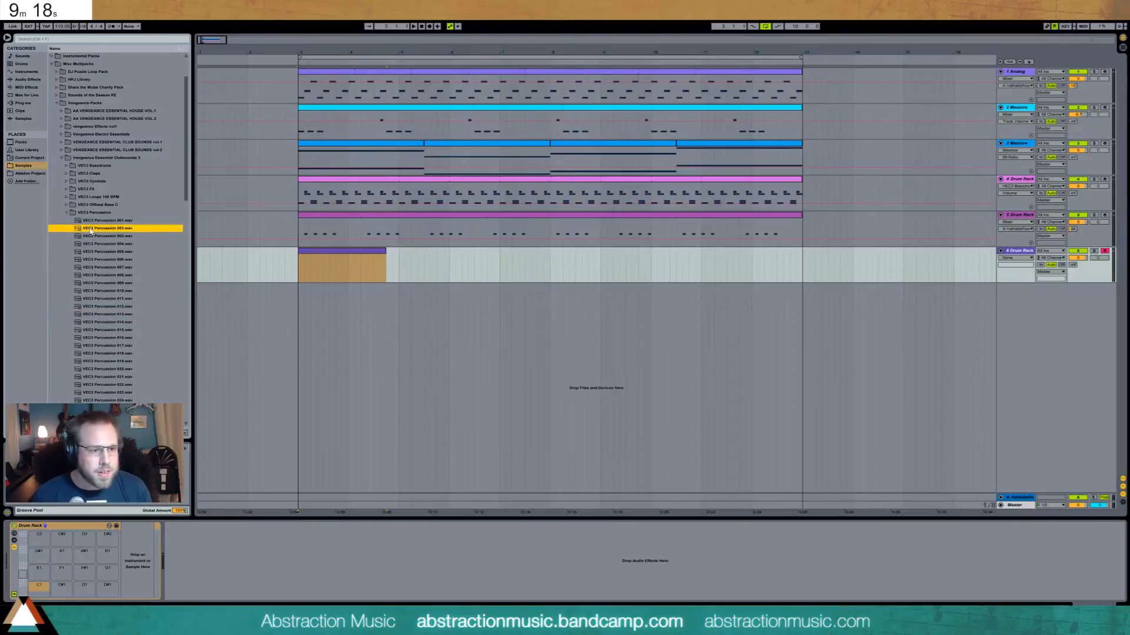
pyautogui.click(110, 307)
pyautogui.click(111, 301)
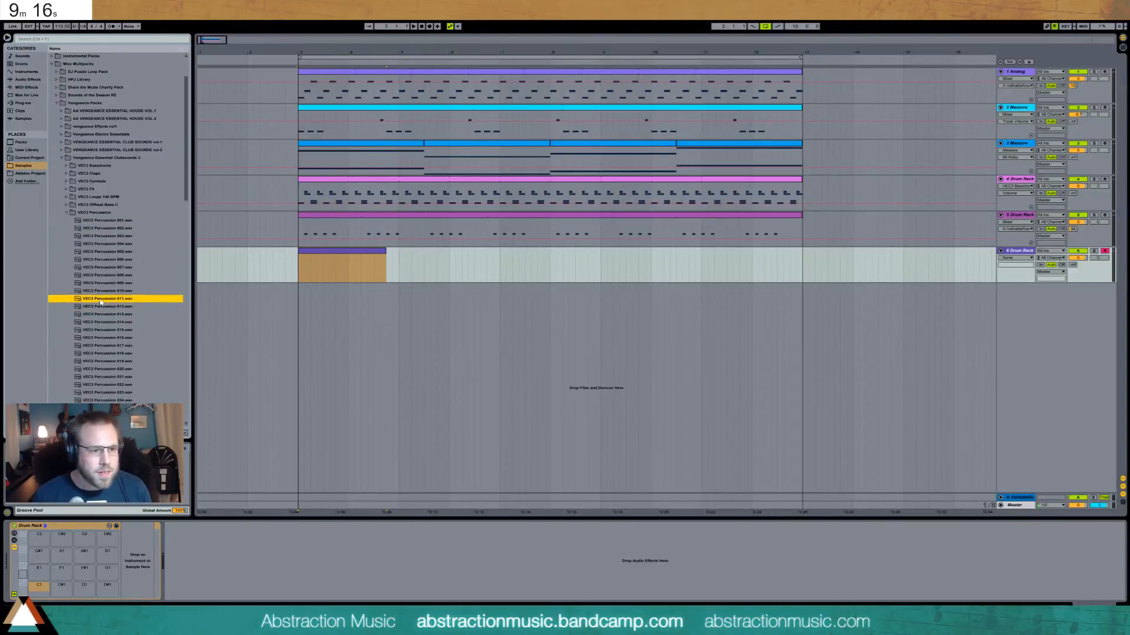
pyautogui.click(103, 354)
pyautogui.click(85, 416)
pyautogui.scroll(-2, 86, 416)
pyautogui.scroll(-2, 87, 414)
pyautogui.click(88, 409)
pyautogui.scroll(-2, 88, 409)
pyautogui.click(90, 400)
pyautogui.scroll(-1, 91, 400)
pyautogui.scroll(-1, 91, 400)
pyautogui.click(90, 407)
pyautogui.scroll(-2, 90, 406)
pyautogui.click(91, 394)
pyautogui.click(93, 387)
pyautogui.click(91, 400)
pyautogui.scroll(-2, 90, 401)
pyautogui.click(88, 400)
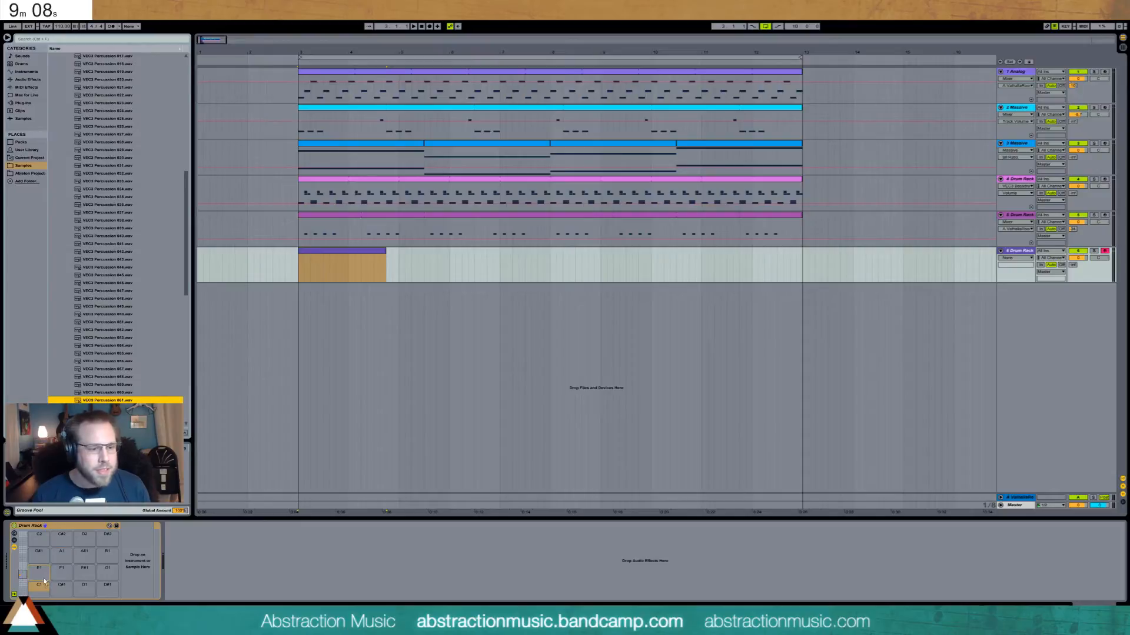
# Step: Audition the remaining percussion samples and load VEC3 Percussion 100 on the C#1 pad of the Drum Rack
pyautogui.scroll(-4, 95, 386)
pyautogui.click(104, 385)
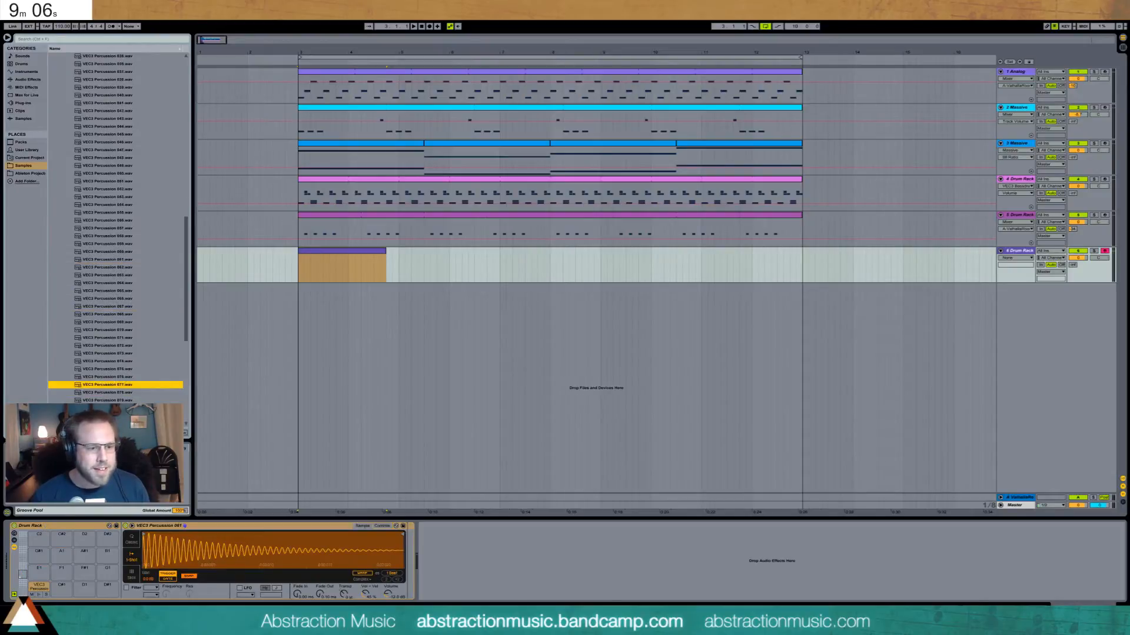
pyautogui.click(104, 400)
pyautogui.scroll(-2, 106, 397)
pyautogui.click(106, 392)
pyautogui.scroll(-2, 106, 393)
pyautogui.click(103, 392)
pyautogui.scroll(-2, 100, 398)
pyautogui.click(98, 400)
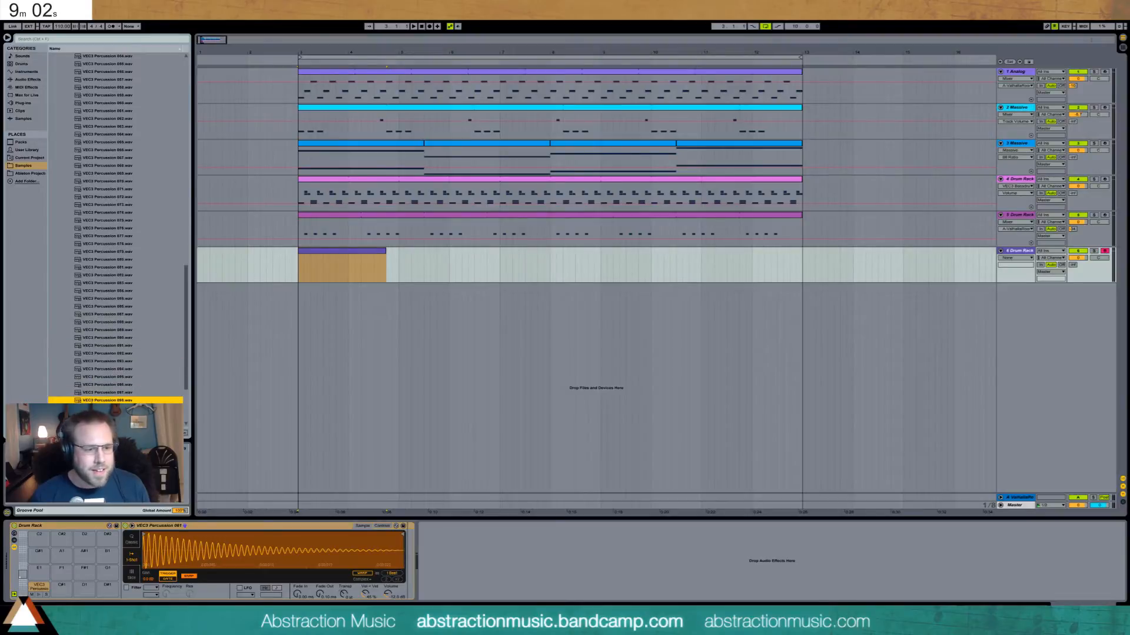
pyautogui.click(89, 385)
pyautogui.click(89, 409)
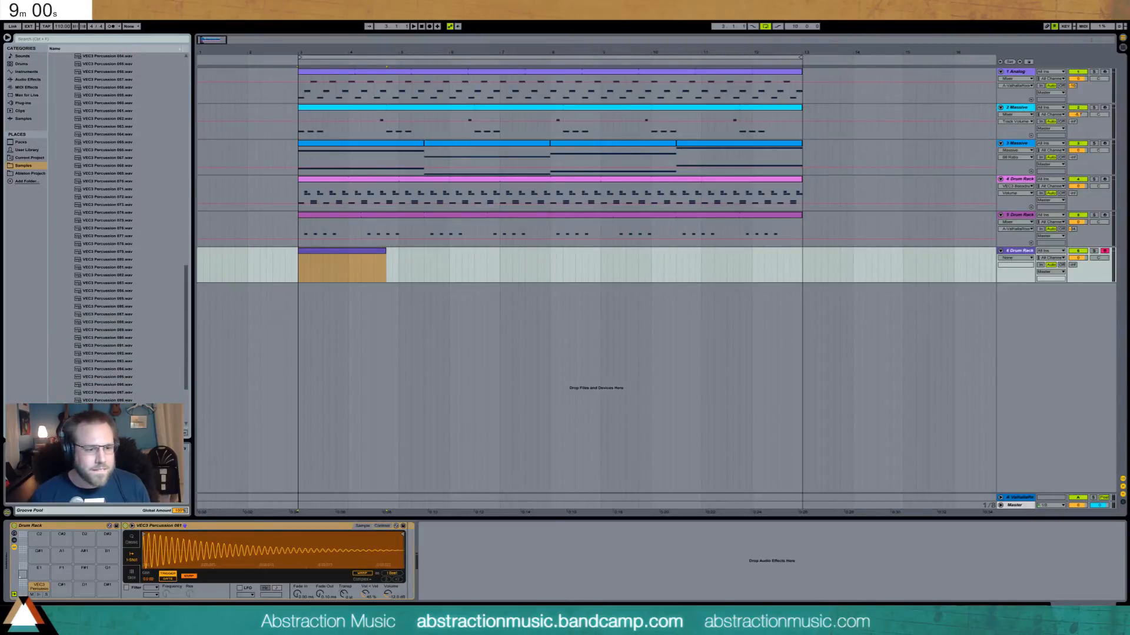
# Step: Add VEC3 Percussion 061 notes at 1.1.4 and 2.2 in the new clip and raise the track's reverb send
pyautogui.doubleClick(360, 254)
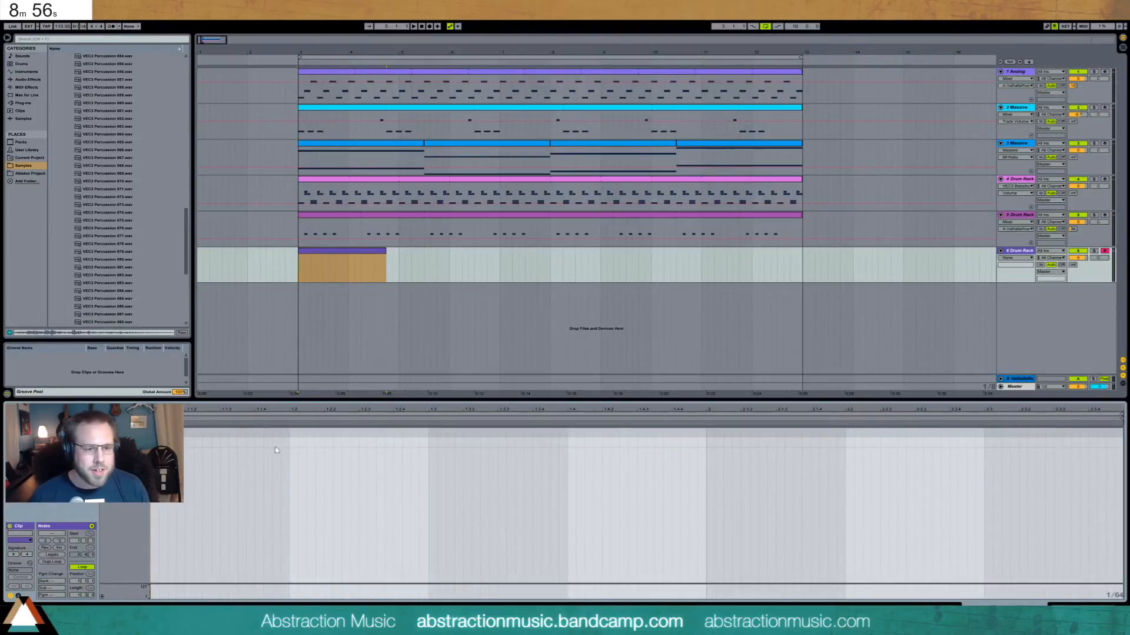
pyautogui.doubleClick(259, 444)
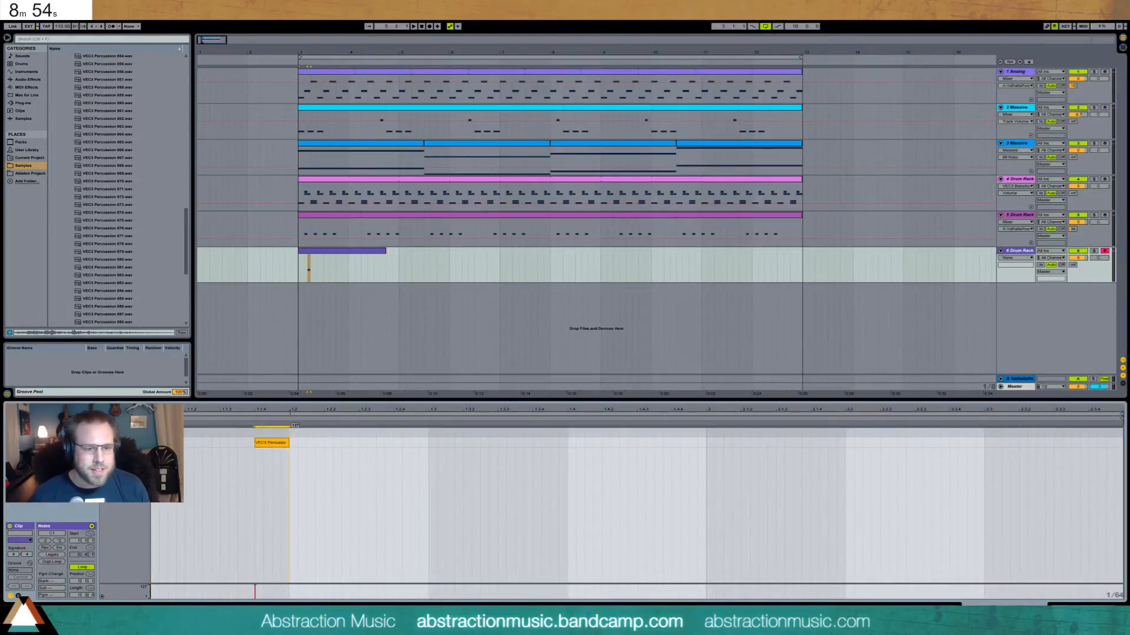
pyautogui.doubleClick(848, 446)
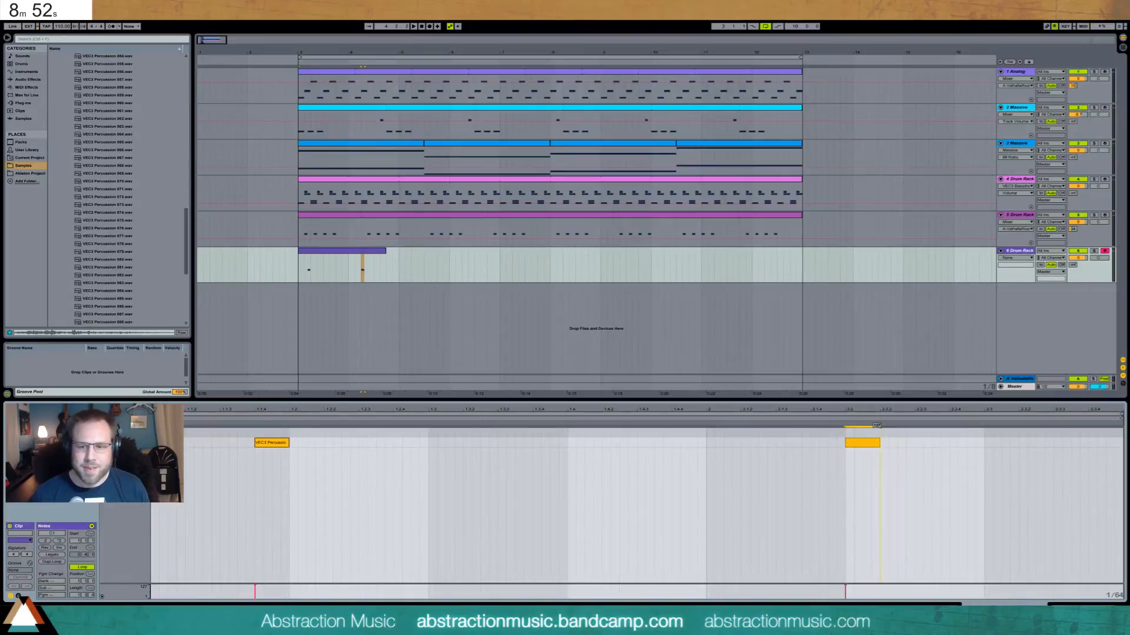
pyautogui.moveTo(1072, 264); pyautogui.dragTo(1072, 238)
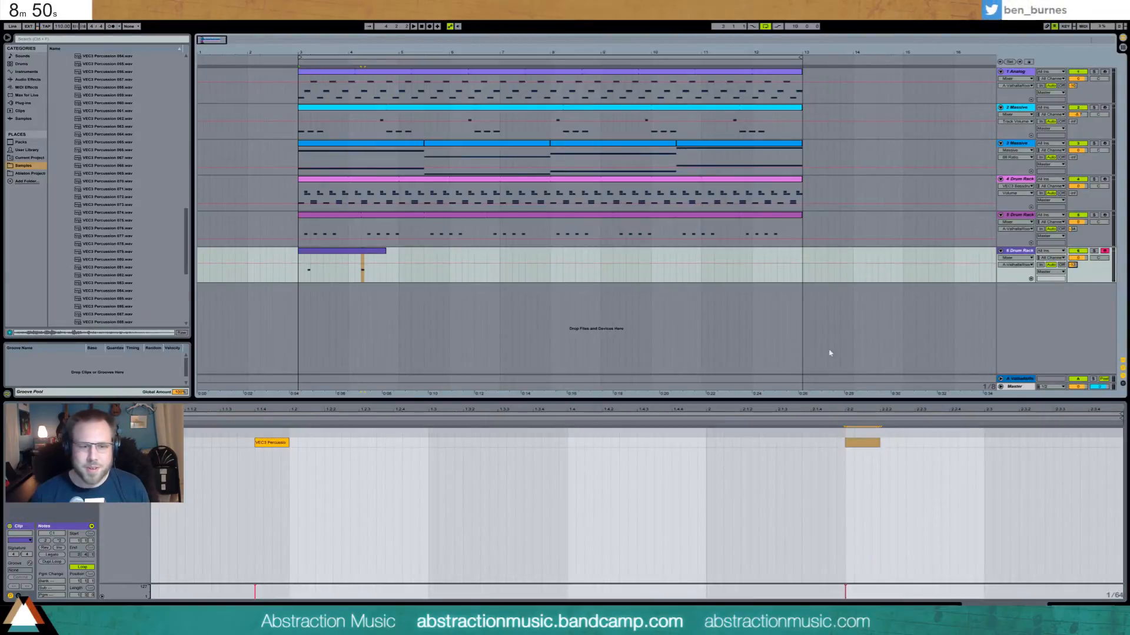
# Step: Write a pattern of short VEC3 Percussion 100 notes from 1.1.2 and duplicate it through bar 1 and into bar 2
pyautogui.click(190, 435)
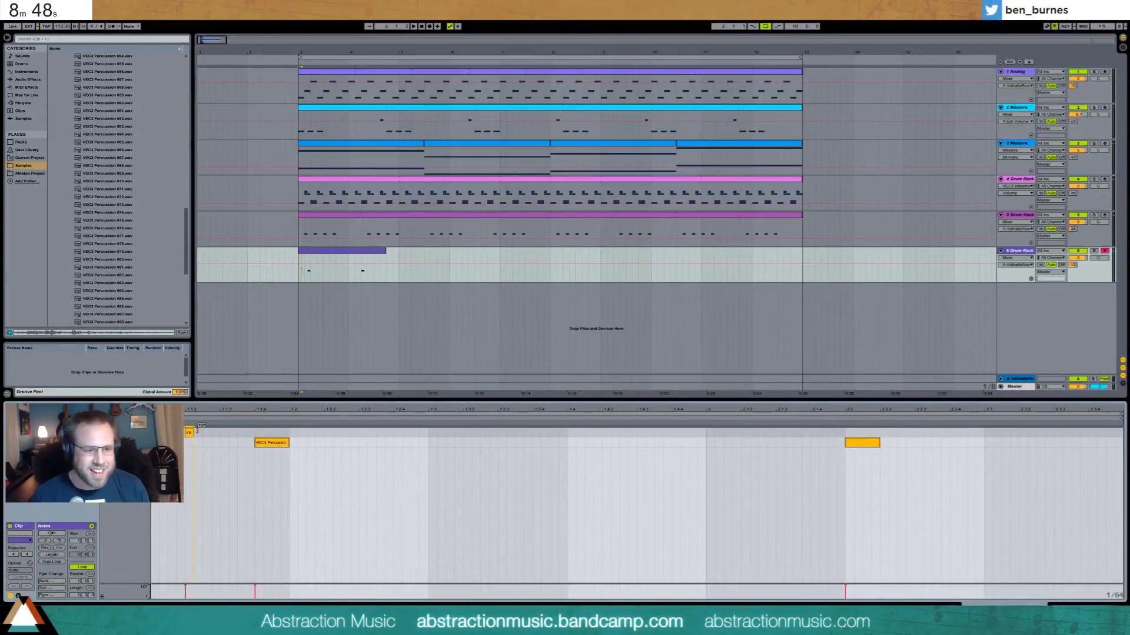
pyautogui.moveTo(218, 433); pyautogui.dragTo(154, 434)
pyautogui.hotkey('ctrl', 'd')
pyautogui.hotkey('ctrl', 'd')
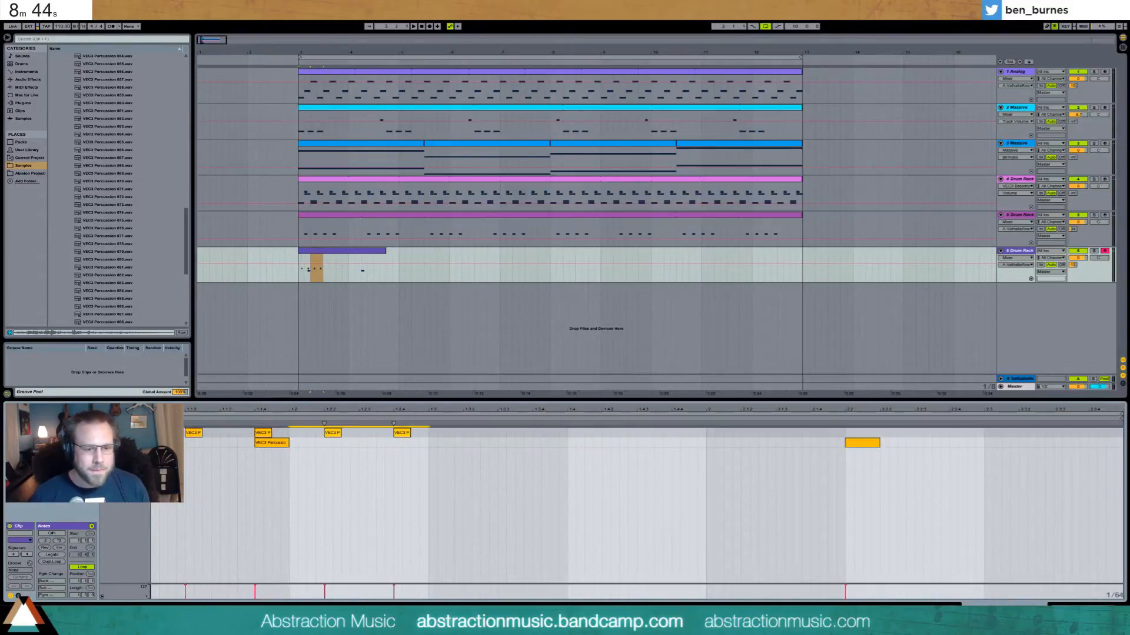
pyautogui.hotkey('ctrl', 'a')
pyautogui.hotkey('ctrl', 'd')
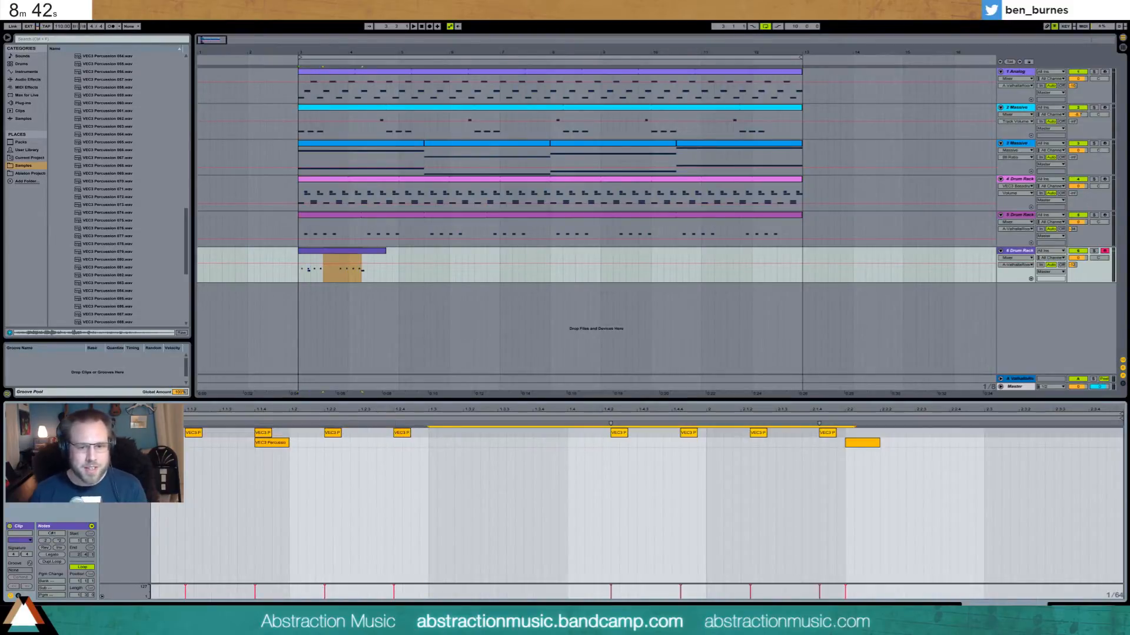
pyautogui.moveTo(612, 434); pyautogui.dragTo(438, 436)
pyautogui.hotkey('ctrl', 'a')
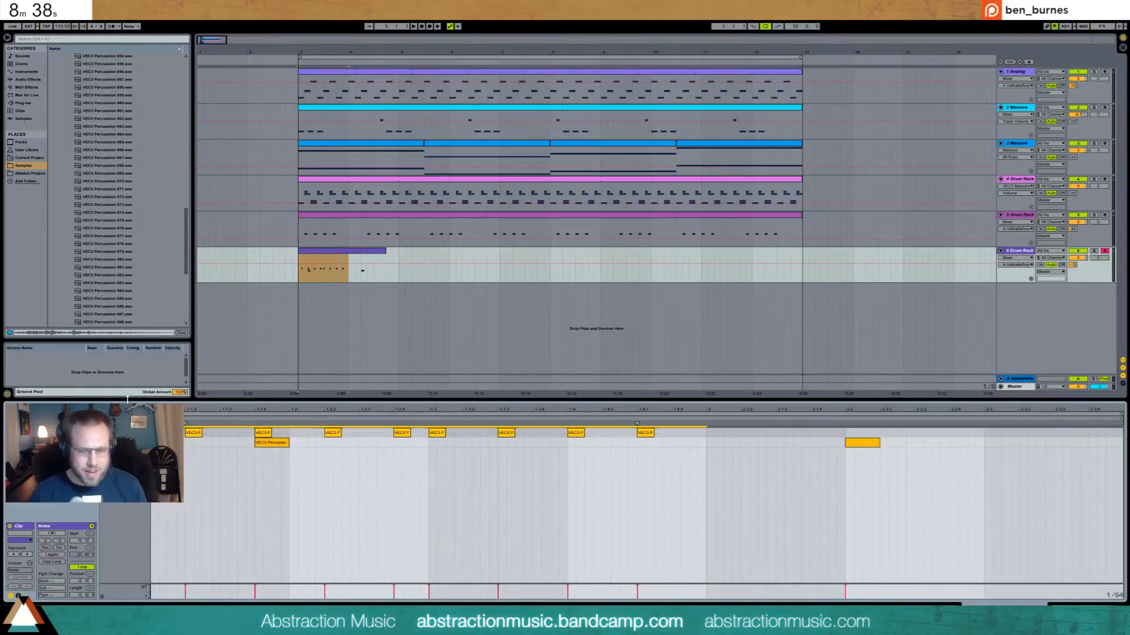
pyautogui.hotkey('ctrl', 'd')
# Step: Delete the short notes past the clip's end and nudge the last two remaining short notes two 1/64 grid steps later
pyautogui.click(962, 528)
pyautogui.moveTo(1009, 445); pyautogui.dragTo(1123, 430)
pyautogui.press('Delete')
pyautogui.moveTo(906, 418); pyautogui.dragTo(908, 420)
pyautogui.press('Right')
pyautogui.press('Right')
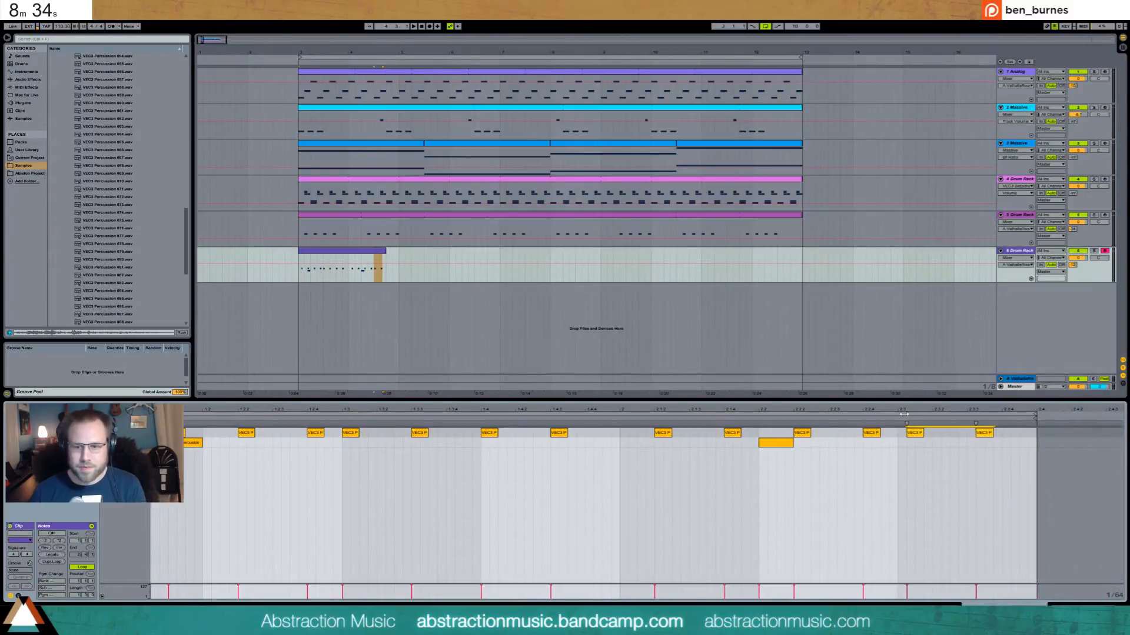
# Step: Extend the percussion clip to bar 13 and turn down both VEC3 Percussion 100's volume and the track's reverb send
pyautogui.press('space')
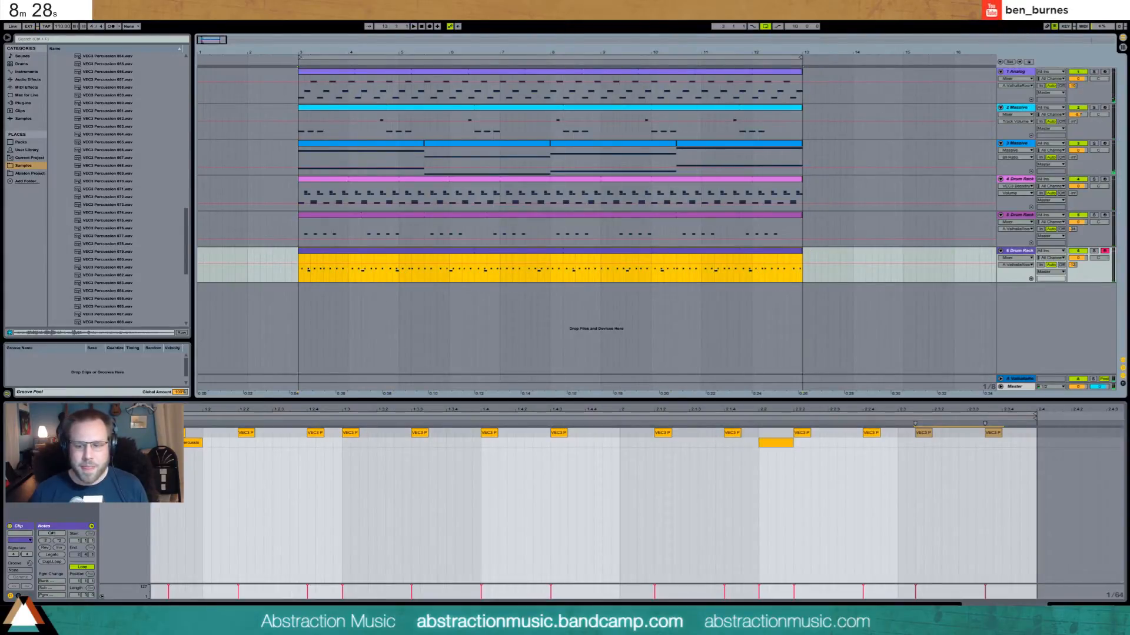
pyautogui.click(1082, 609)
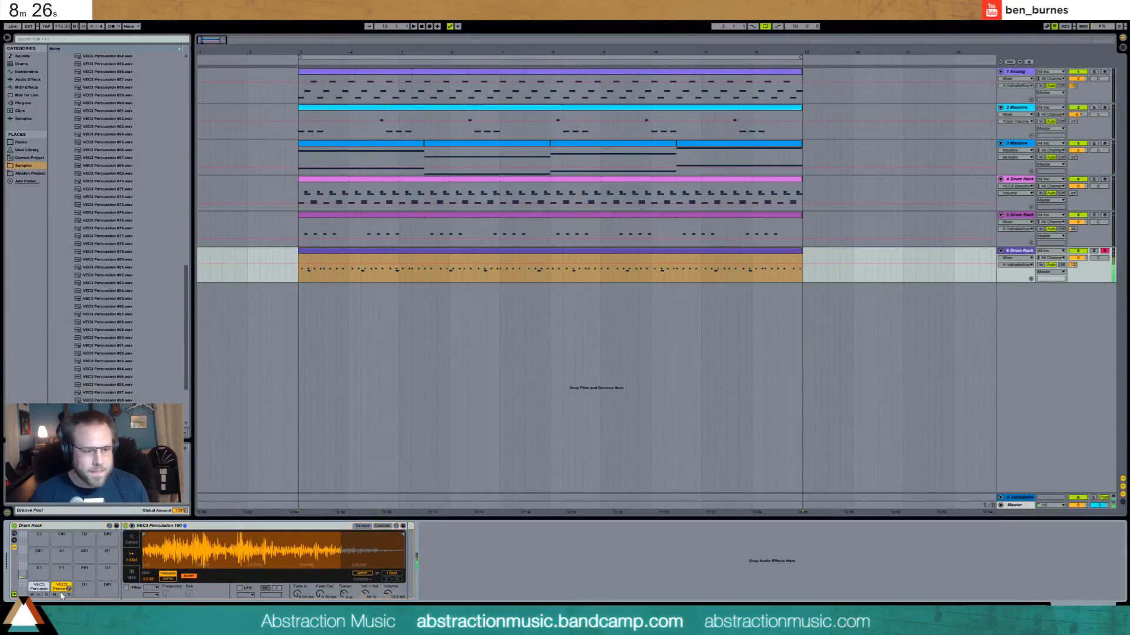
pyautogui.moveTo(389, 595); pyautogui.dragTo(391, 604)
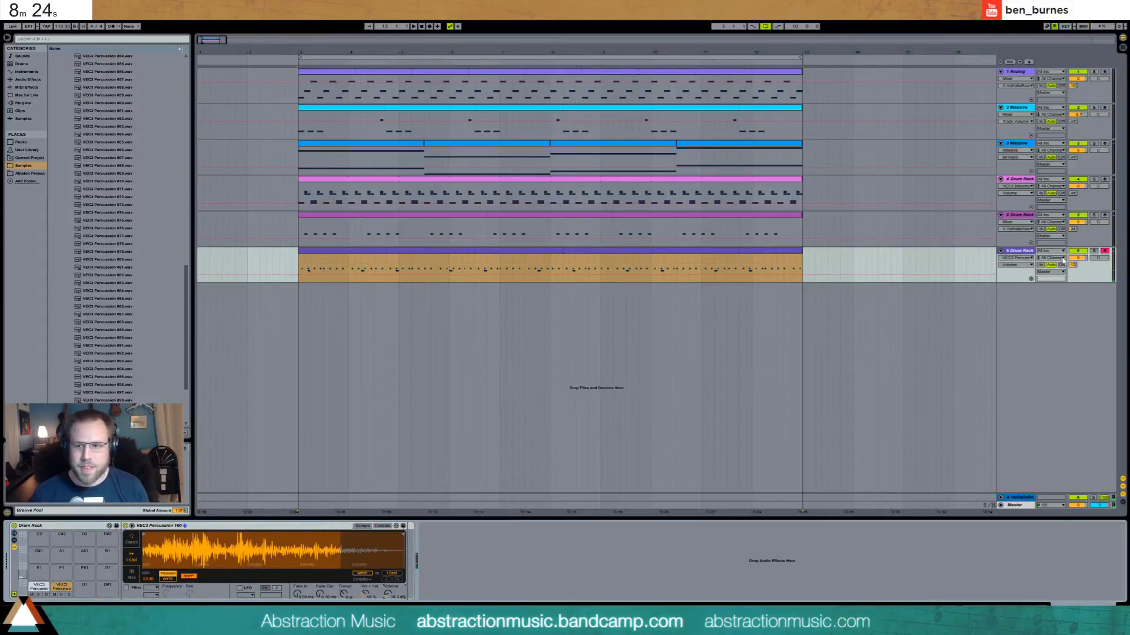
pyautogui.moveTo(1071, 266); pyautogui.dragTo(1071, 288)
pyautogui.press('space')
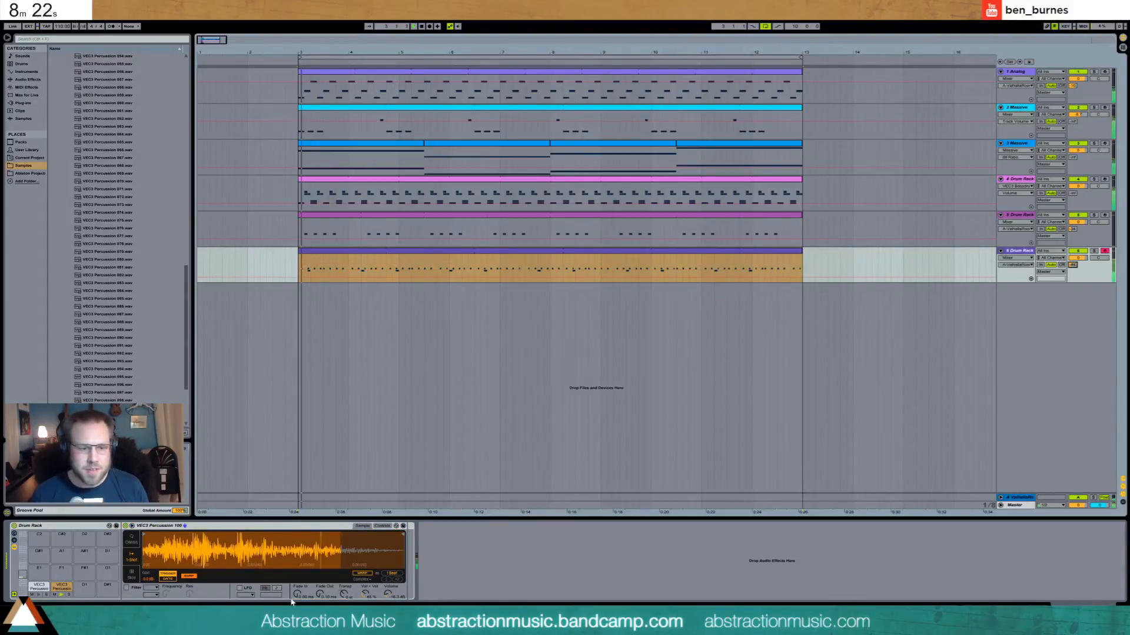
pyautogui.moveTo(387, 595); pyautogui.dragTo(386, 617)
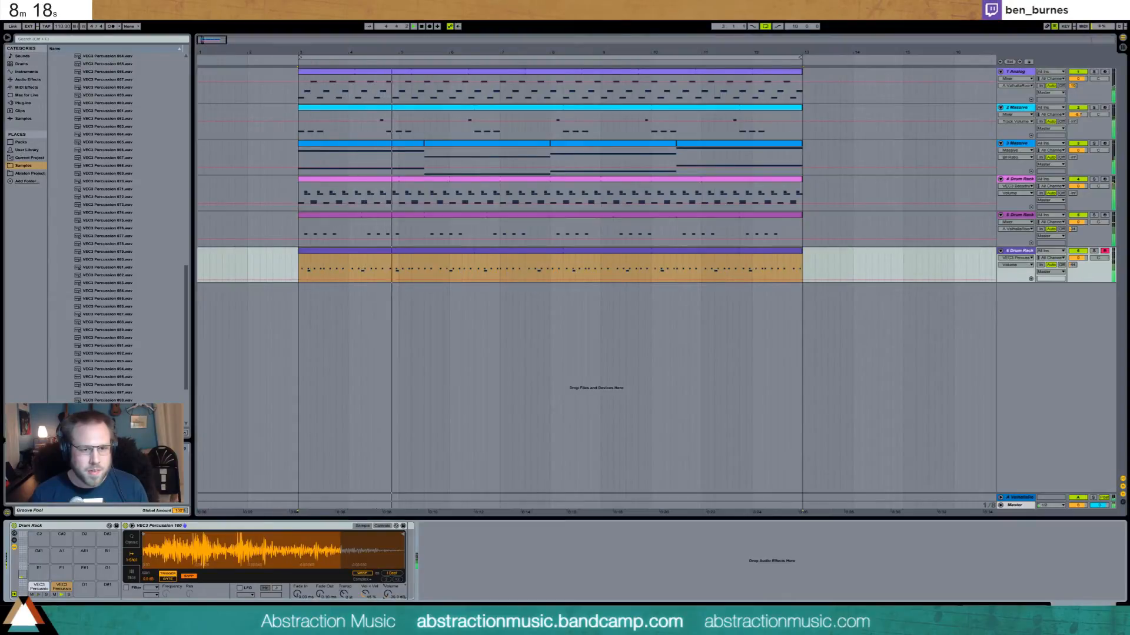
# Step: Try nudging the clip's short notes in bar 2 two 1/64 grid steps earlier during playback
pyautogui.doubleClick(400, 259)
pyautogui.press('space')
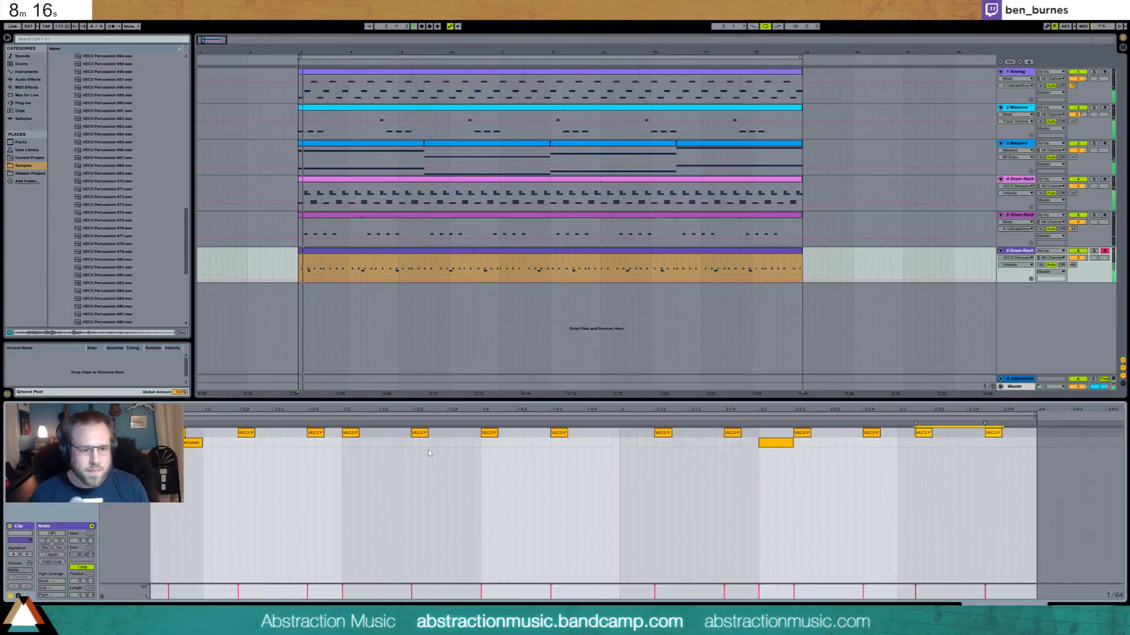
pyautogui.click(663, 433)
pyautogui.moveTo(650, 437); pyautogui.dragTo(1032, 384)
pyautogui.press('Left')
pyautogui.press('Left')
pyautogui.press('space')
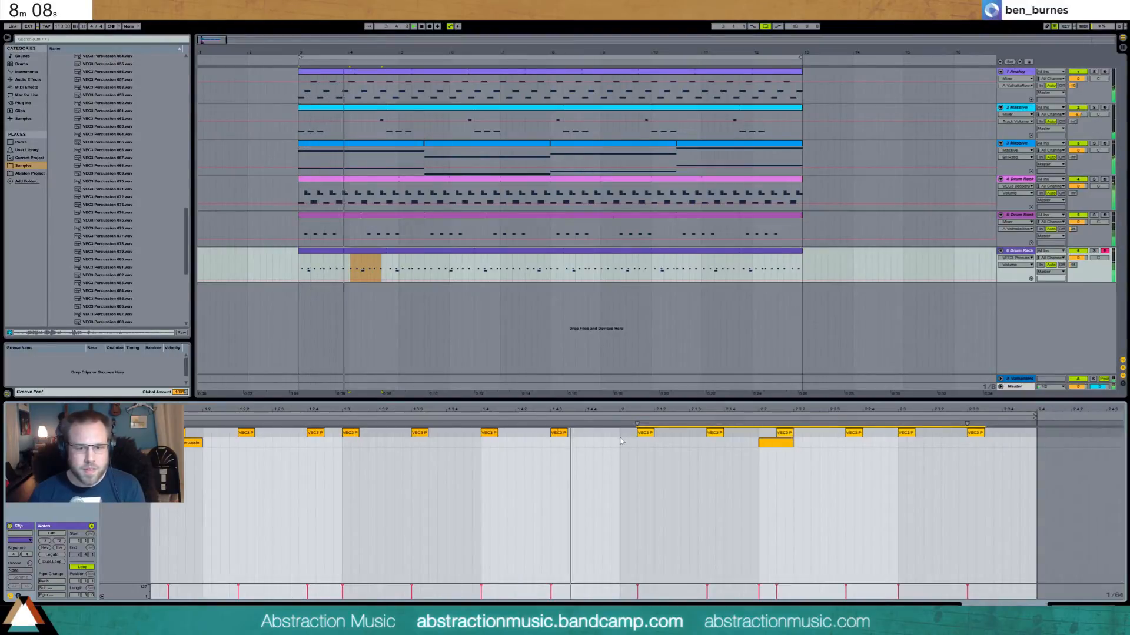
pyautogui.press('Right')
pyautogui.press('space')
# Step: Nudge the last two short notes two 1/64 grid steps earlier and move the longer bar 2 note to 2.1.3
pyautogui.moveTo(908, 450); pyautogui.dragTo(1019, 397)
pyautogui.press('Left')
pyautogui.press('Left')
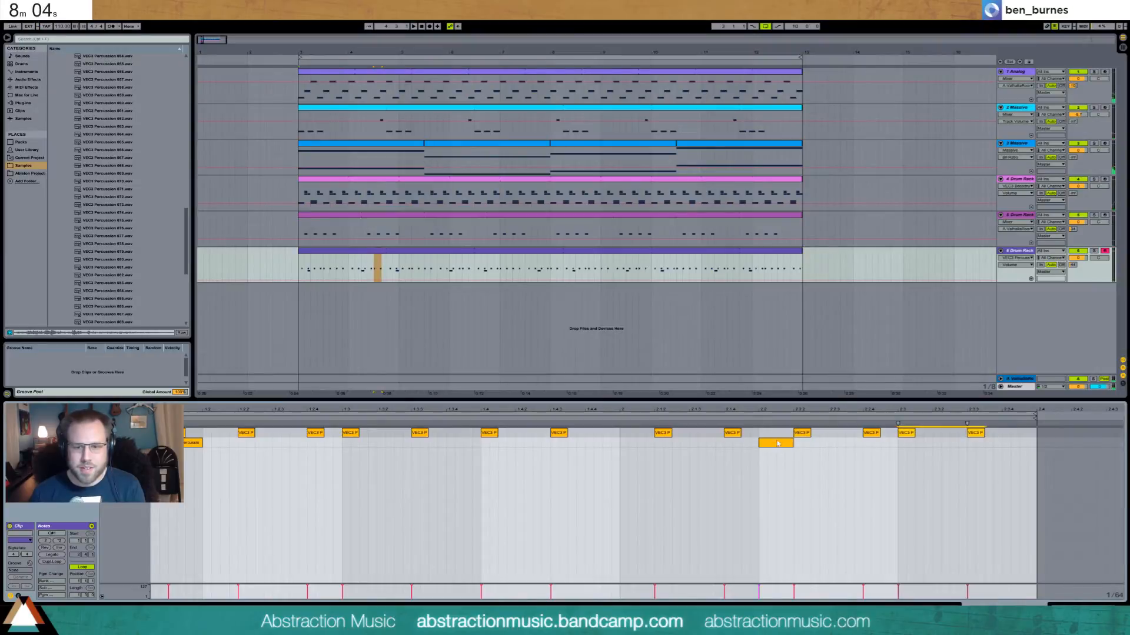
pyautogui.press('space')
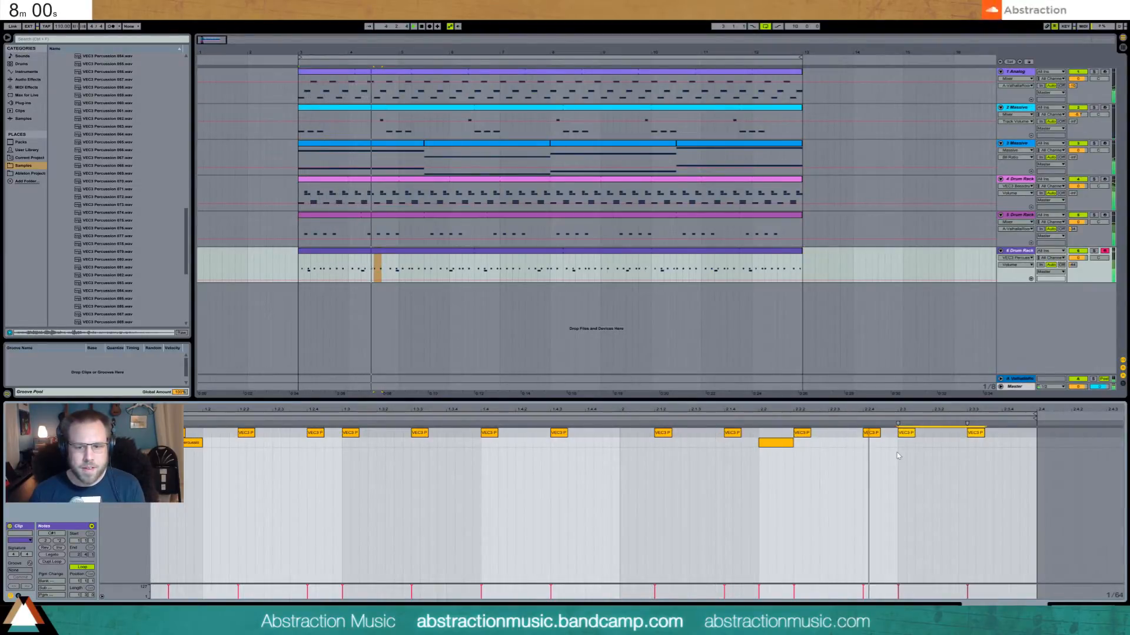
pyautogui.moveTo(775, 444); pyautogui.dragTo(706, 450)
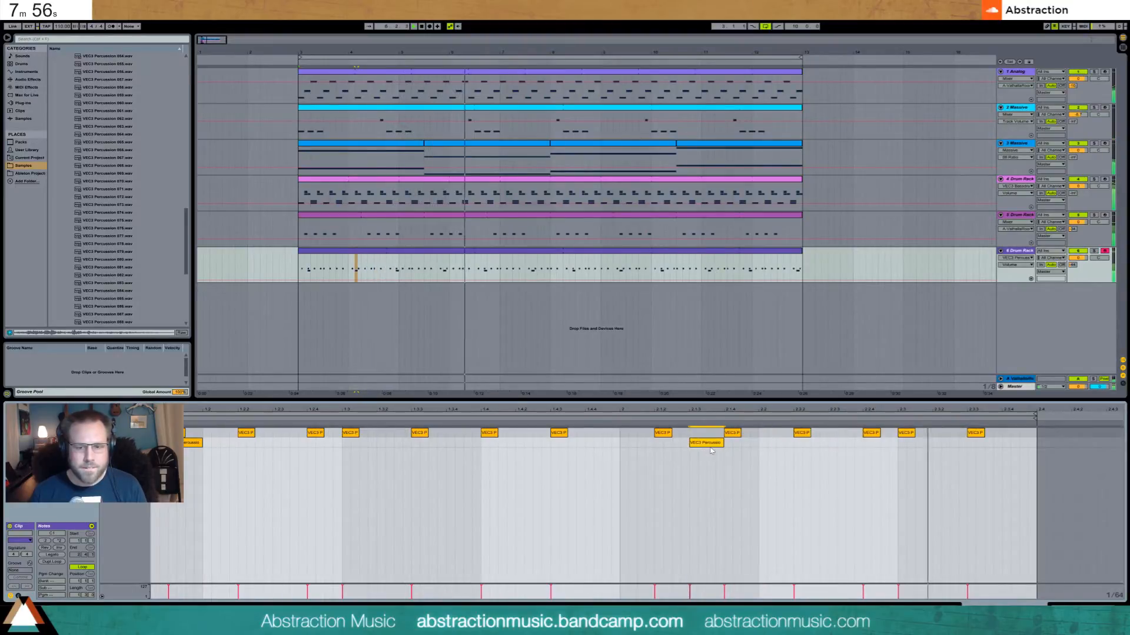
# Step: Raise the volume of VEC3 Percussion 061 and add a Reverb after it in its pad chain
pyautogui.hotkey('shift', 'Tab')
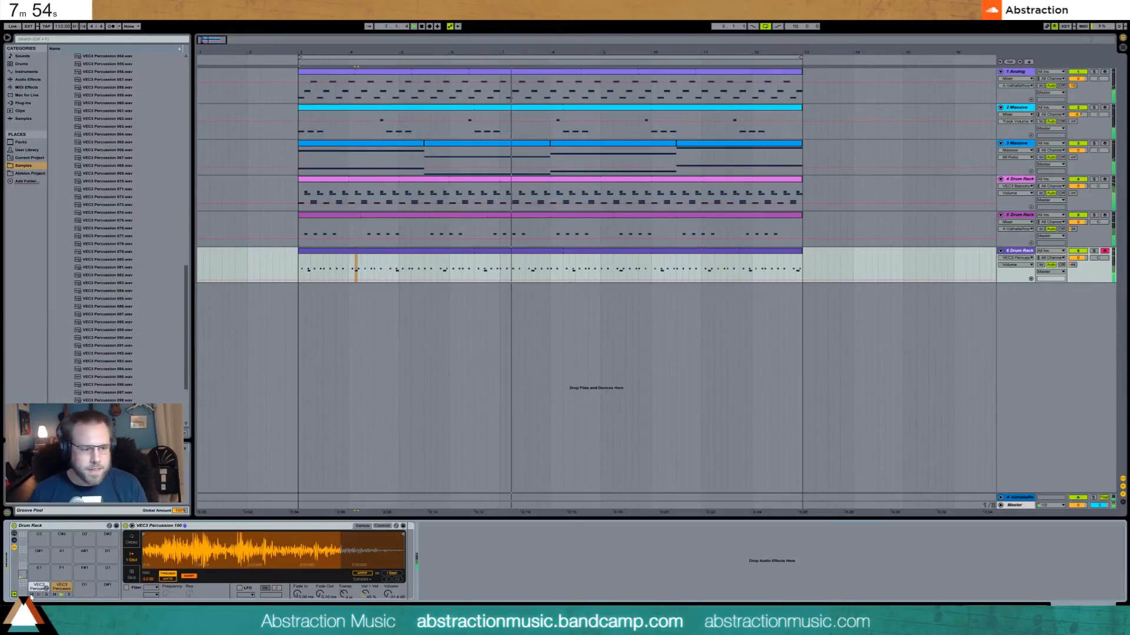
pyautogui.moveTo(386, 594); pyautogui.dragTo(386, 570)
pyautogui.click(27, 79)
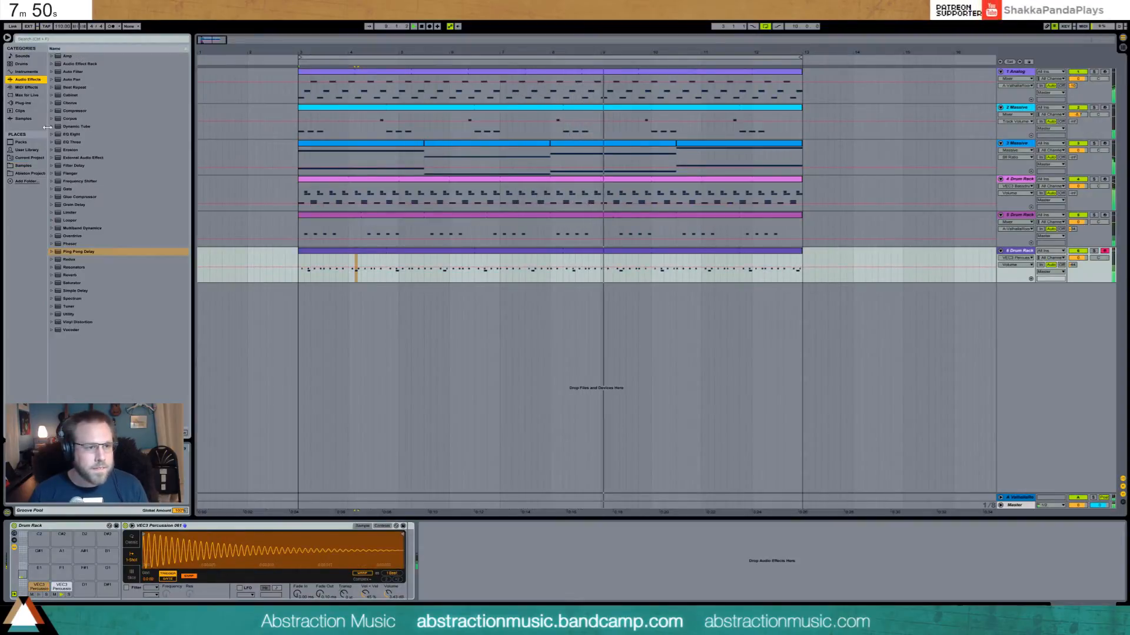
pyautogui.doubleClick(69, 275)
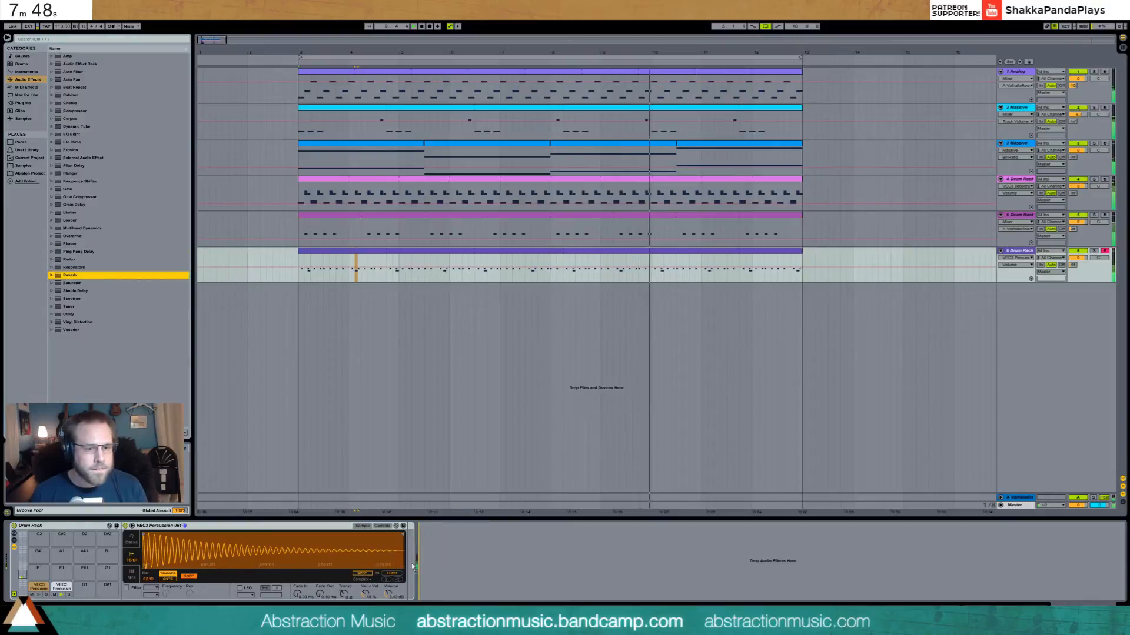
# Step: Adjust the Reverb's decay time and dry/wet mix, and lower the volume of VEC3 Percussion 061
pyautogui.moveTo(516, 589); pyautogui.dragTo(515, 565)
pyautogui.moveTo(596, 589); pyautogui.dragTo(596, 609)
pyautogui.moveTo(515, 590); pyautogui.dragTo(515, 600)
pyautogui.moveTo(596, 589); pyautogui.dragTo(596, 548)
pyautogui.moveTo(388, 593); pyautogui.dragTo(387, 608)
# Step: Slightly lower the velocity of the VEC3 Percussion 061 notes in the looping percussion clip
pyautogui.doubleClick(459, 251)
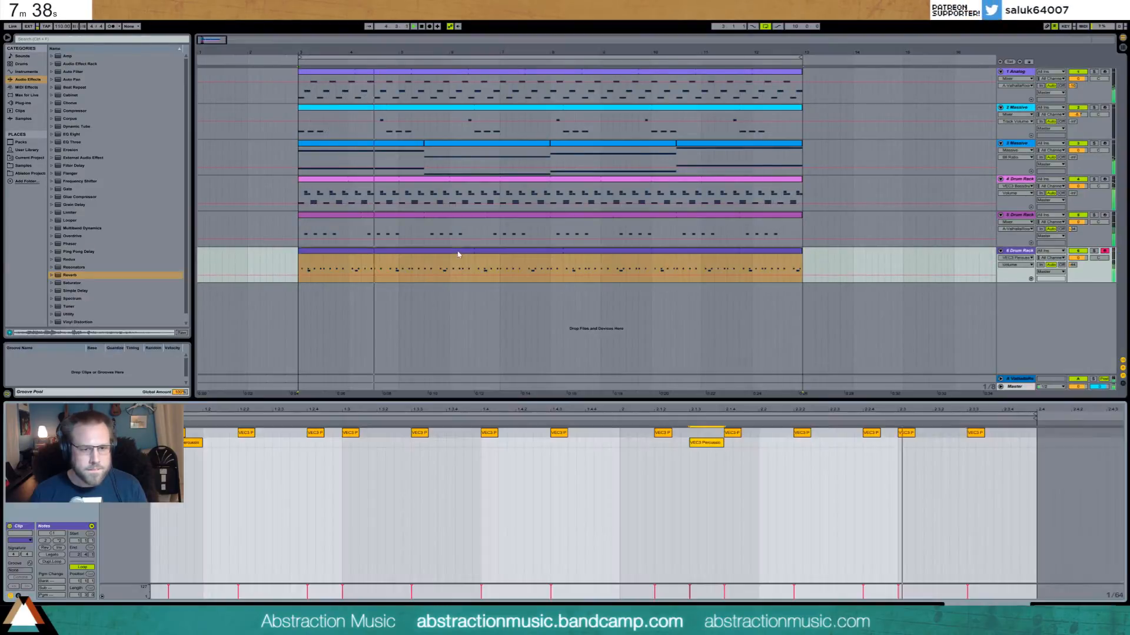
pyautogui.click(292, 516)
pyautogui.click(124, 442)
pyautogui.moveTo(689, 589); pyautogui.dragTo(690, 593)
pyautogui.hotkey('shift', 'Tab')
# Step: Insert a Saturator between Analog and the Ping Pong Delay on the Analog track
pyautogui.moveTo(393, 52); pyautogui.dragTo(393, 43)
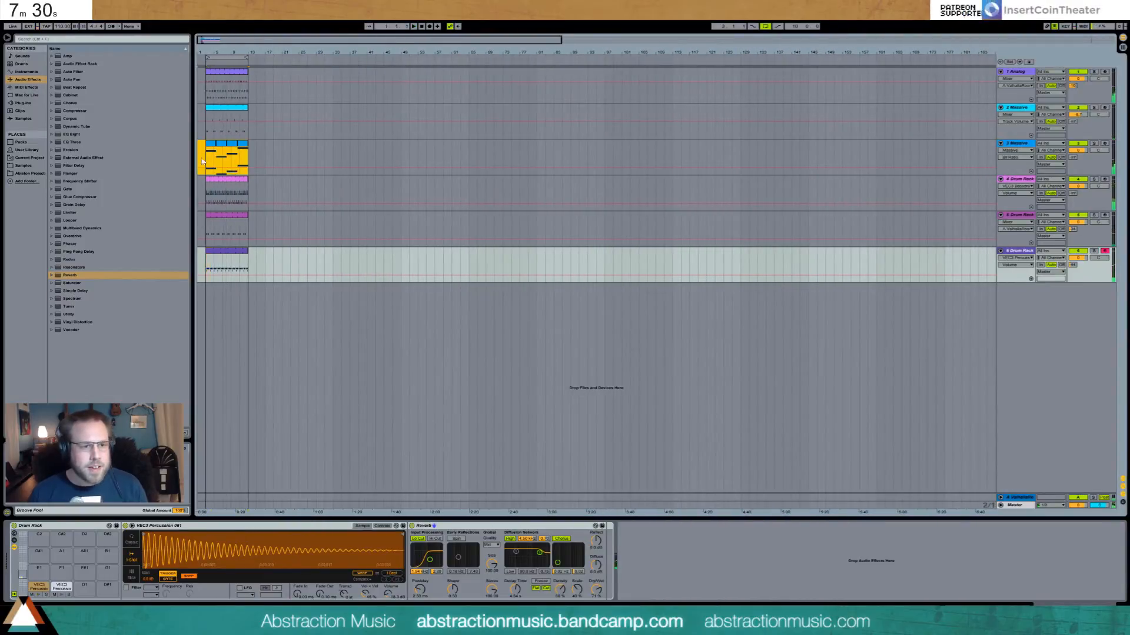
pyautogui.click(245, 162)
pyautogui.click(246, 98)
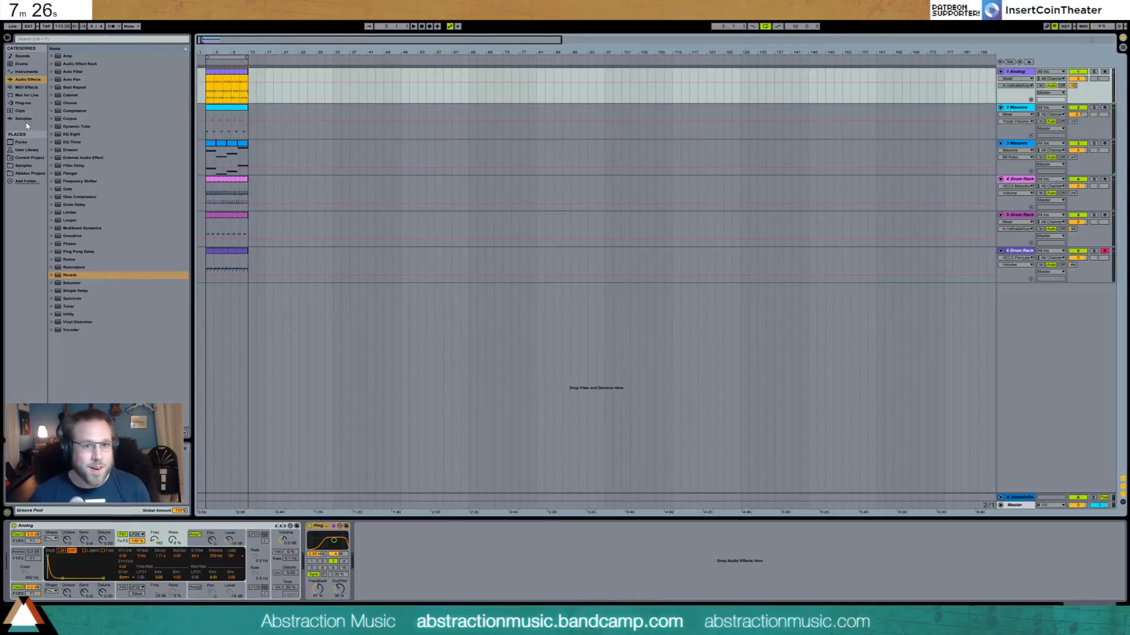
pyautogui.moveTo(71, 283); pyautogui.dragTo(314, 535)
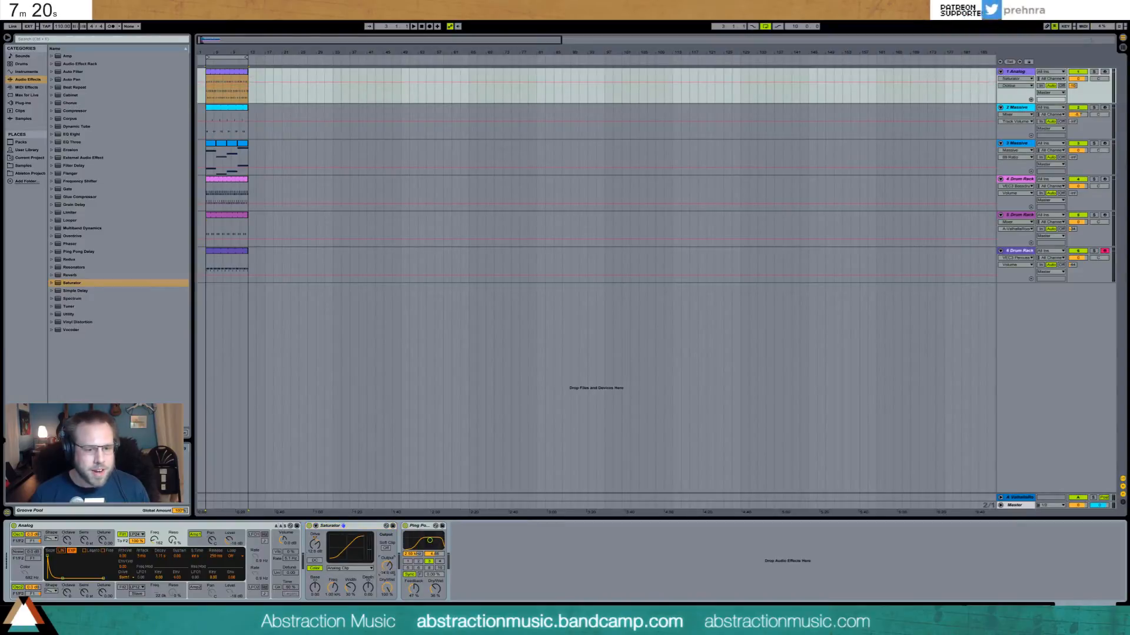
# Step: Set the Saturator's curve type to Hard Curve and reduce its dry/wet amount
pyautogui.click(364, 569)
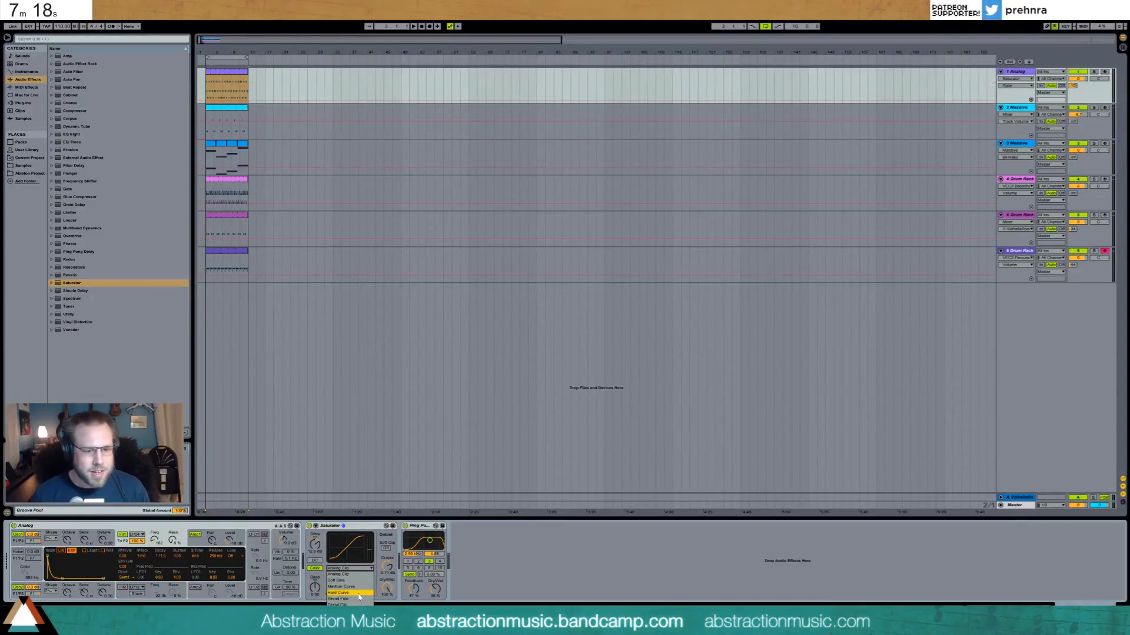
pyautogui.click(339, 592)
pyautogui.click(385, 595)
pyautogui.moveTo(386, 588); pyautogui.dragTo(383, 593)
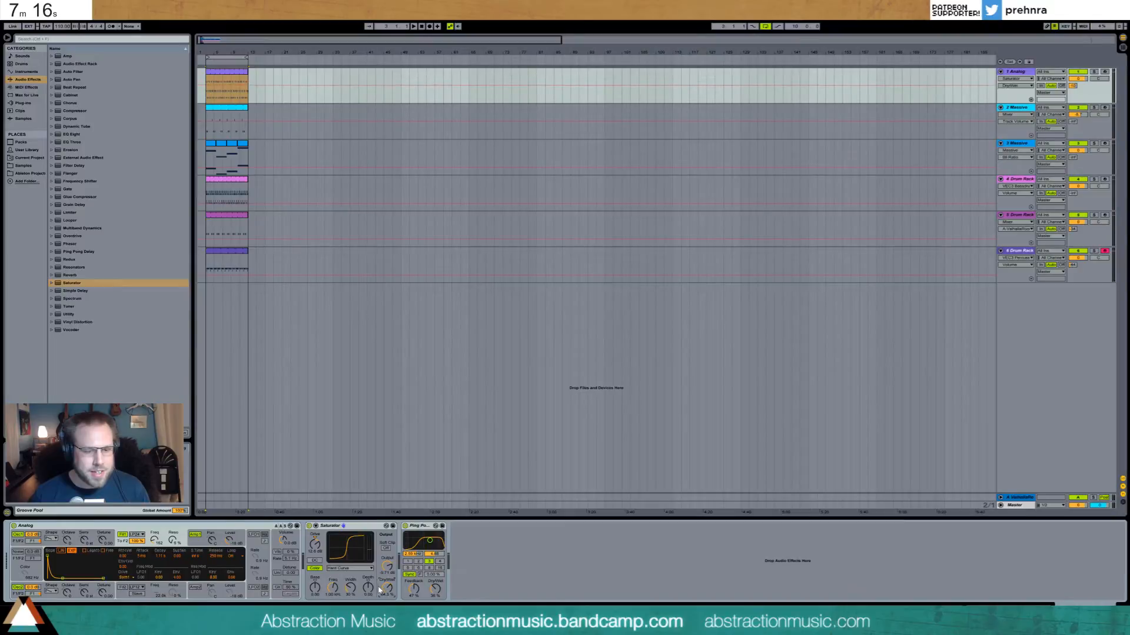
# Step: Fine-tune the Saturator's drive, then insert an Overdrive between Analog and the Saturator and adjust its filter band
pyautogui.moveTo(315, 544); pyautogui.dragTo(314, 541)
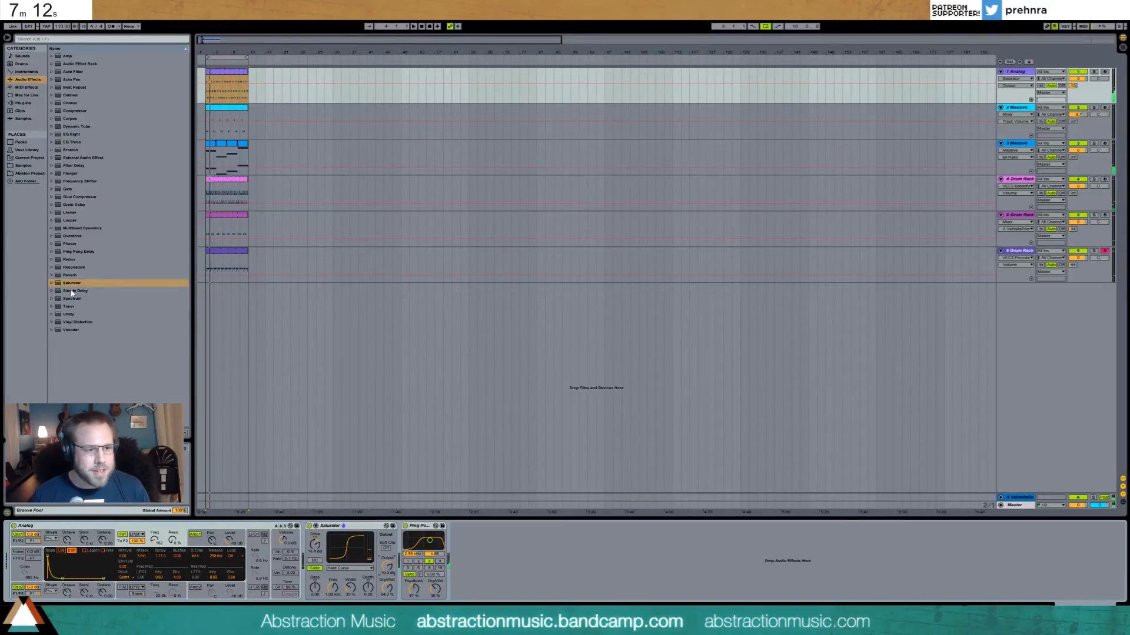
pyautogui.moveTo(69, 237); pyautogui.dragTo(339, 588)
pyautogui.press('space')
pyautogui.moveTo(332, 546); pyautogui.dragTo(331, 551)
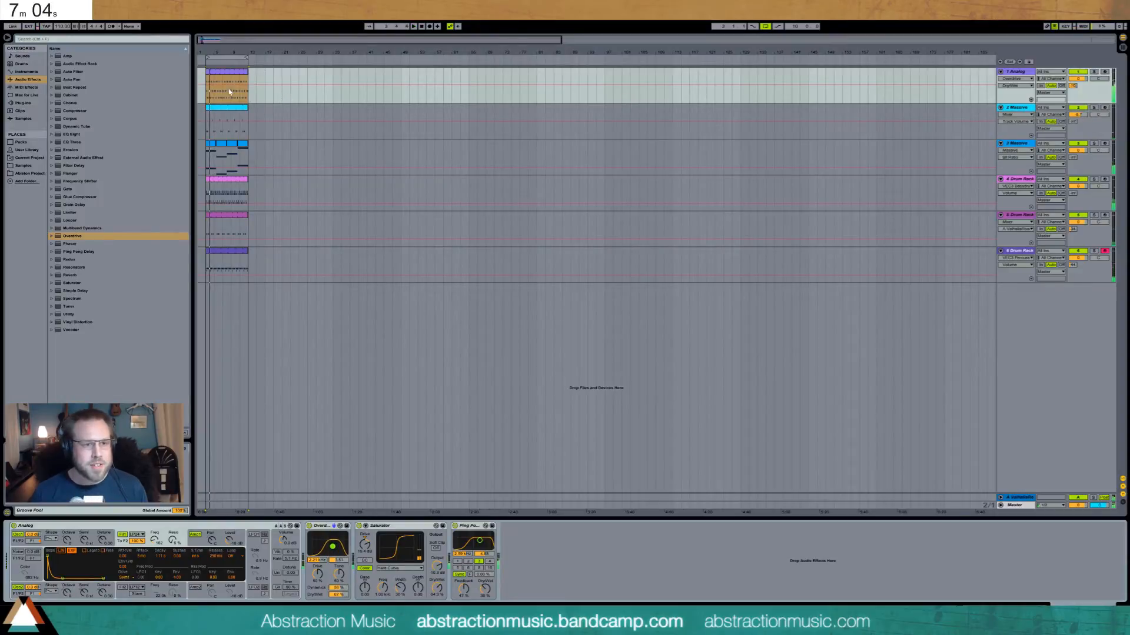
# Step: Adjust Analog's filter 1 frequency and set its envelope frequency modulation to 5
pyautogui.moveTo(154, 540); pyautogui.dragTo(170, 545)
pyautogui.click(177, 578)
pyautogui.write('5')
pyautogui.press('Return')
# Step: Move the clips of both Massive tracks and the two percussion Drum Rack tracks later, to start at bar 21
pyautogui.moveTo(205, 119); pyautogui.dragTo(246, 160)
pyautogui.moveTo(232, 109); pyautogui.dragTo(291, 124)
pyautogui.moveTo(206, 224); pyautogui.dragTo(241, 264)
pyautogui.moveTo(232, 218); pyautogui.dragTo(308, 219)
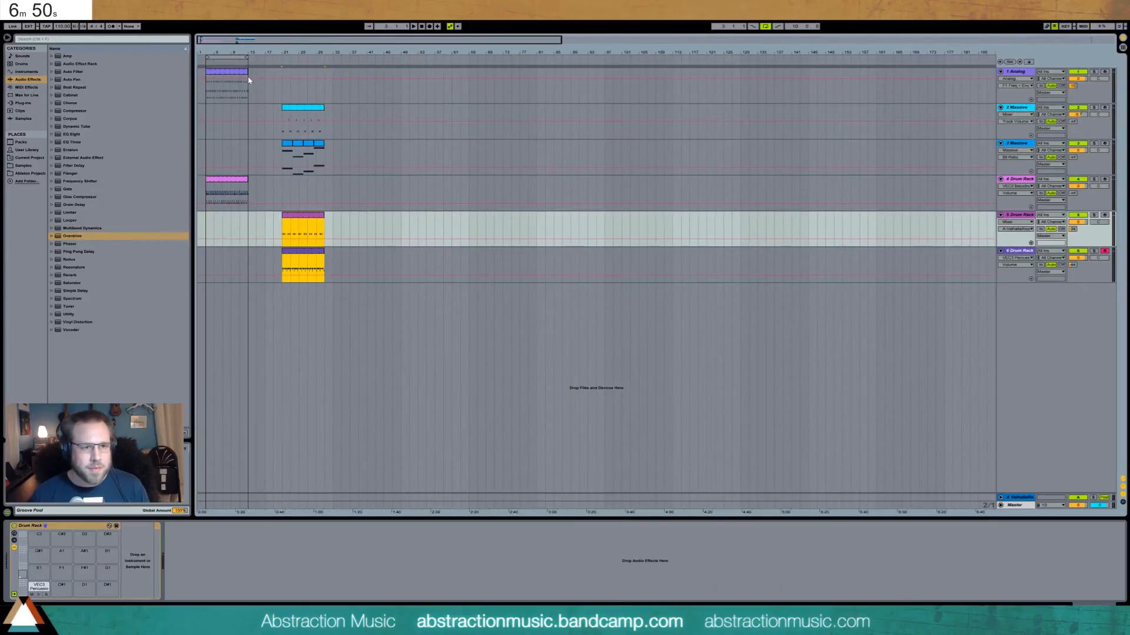
# Step: Extend the Analog clip and the main drum clip to the end of the moved clips
pyautogui.moveTo(247, 73); pyautogui.dragTo(354, 70)
pyautogui.moveTo(275, 179); pyautogui.dragTo(396, 188)
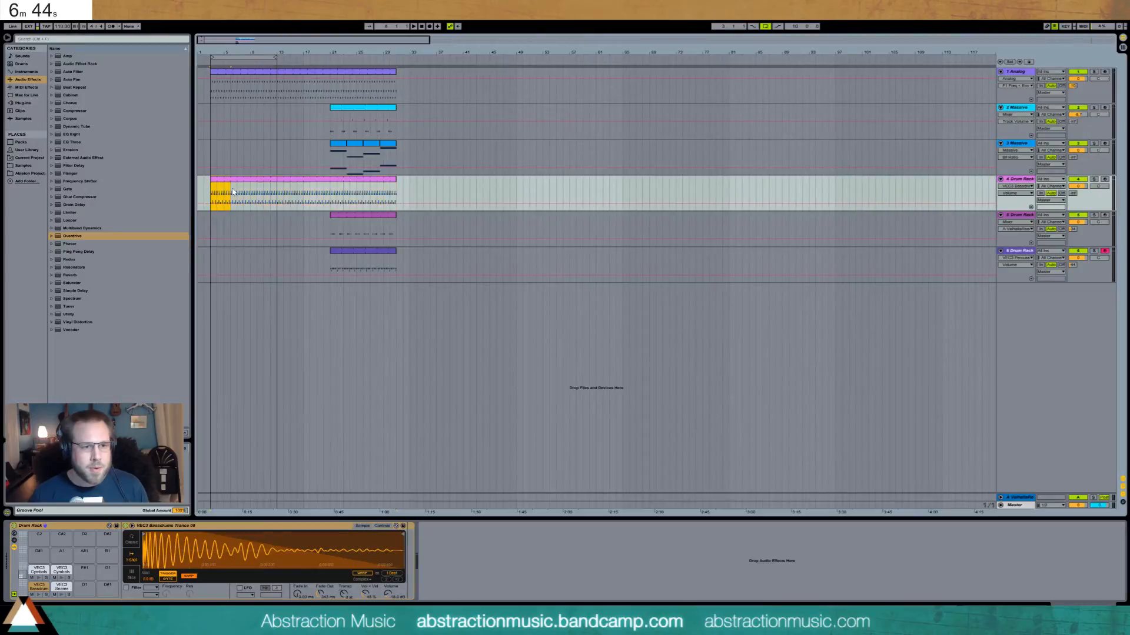
# Step: Split off bars 3 to 13 of the main drum clip and deactivate their hi-hat and snare notes, keeping the kick
pyautogui.click(267, 183)
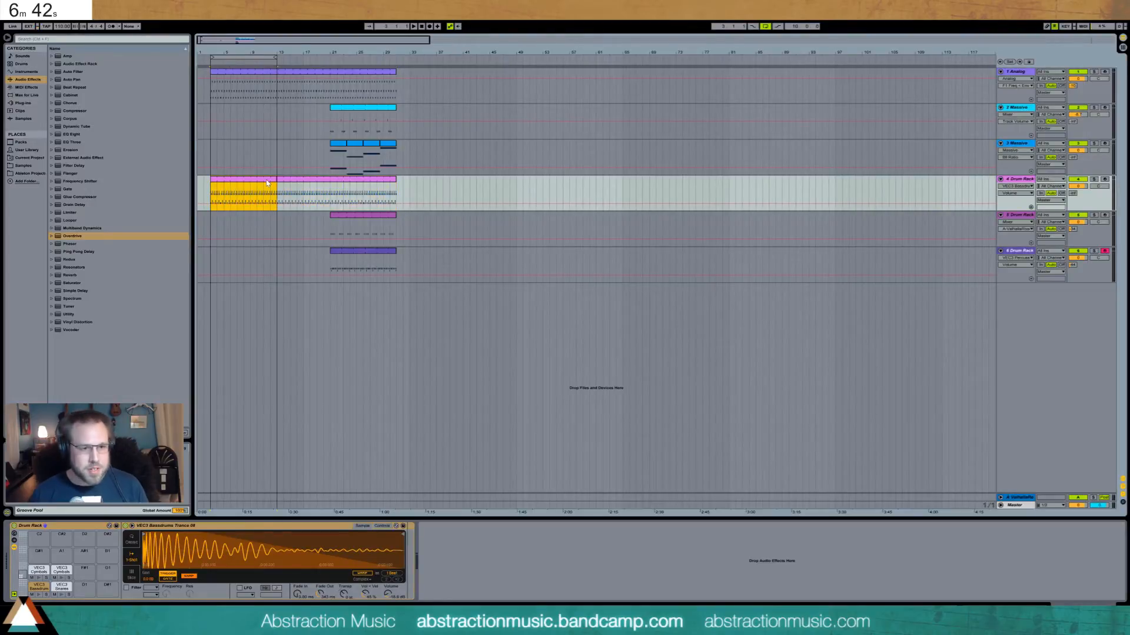
pyautogui.doubleClick(268, 183)
pyautogui.click(366, 504)
pyautogui.moveTo(195, 430); pyautogui.dragTo(1012, 451)
pyautogui.press('Delete')
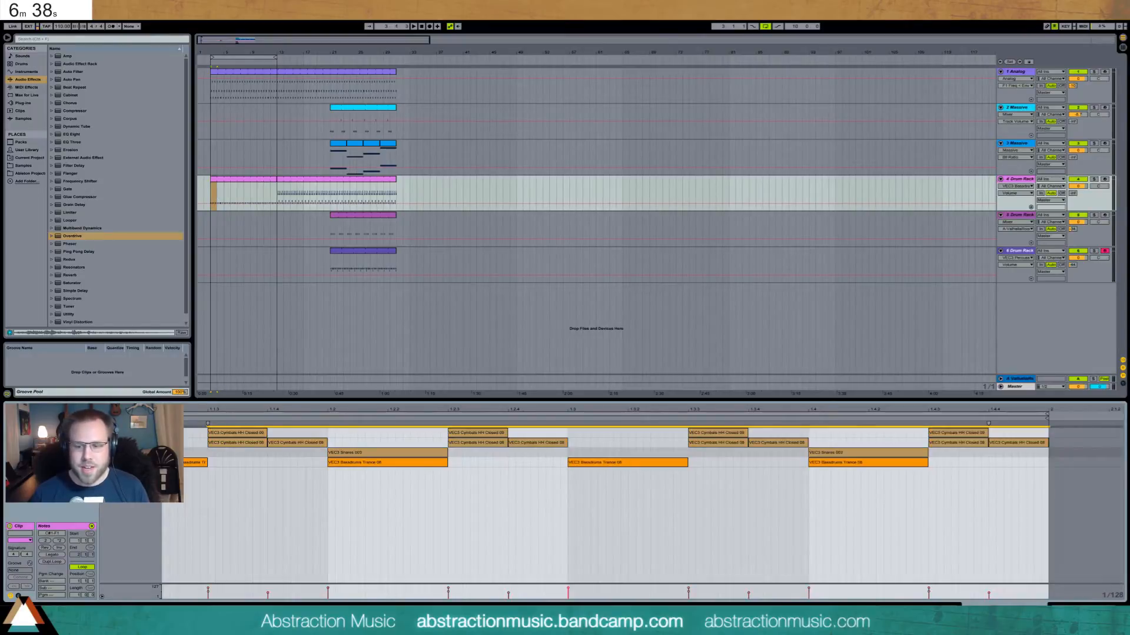
pyautogui.hotkey('shift', 'Tab')
# Step: Draw a rising F1 Freq automation ramp on the Analog track across the looped section and play it back
pyautogui.click(259, 72)
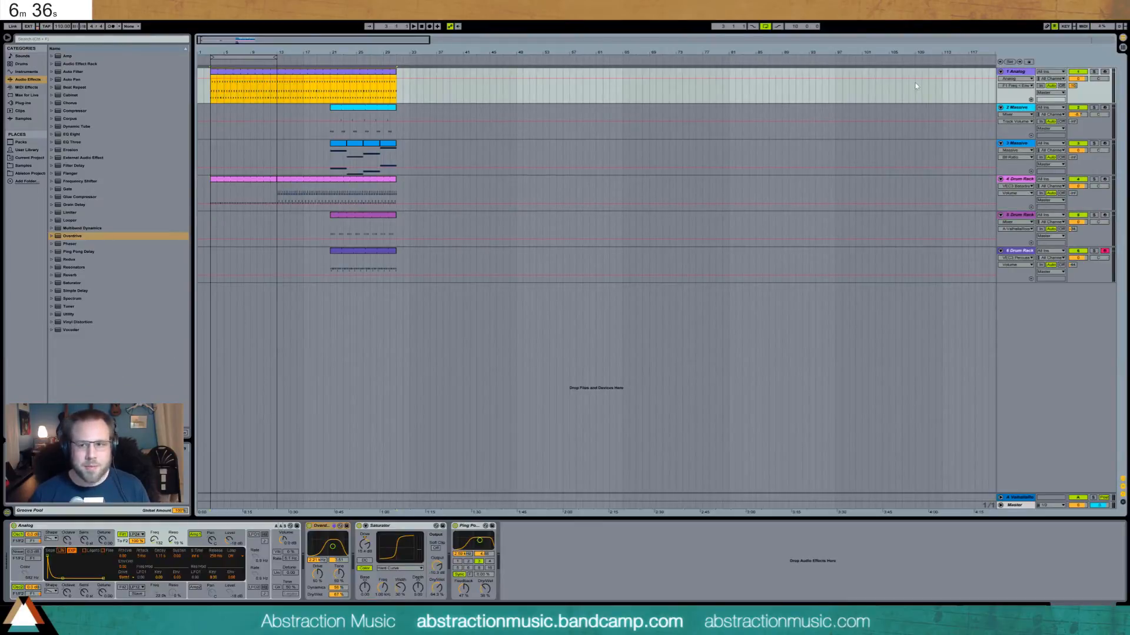
pyautogui.click(155, 540)
pyautogui.click(211, 59)
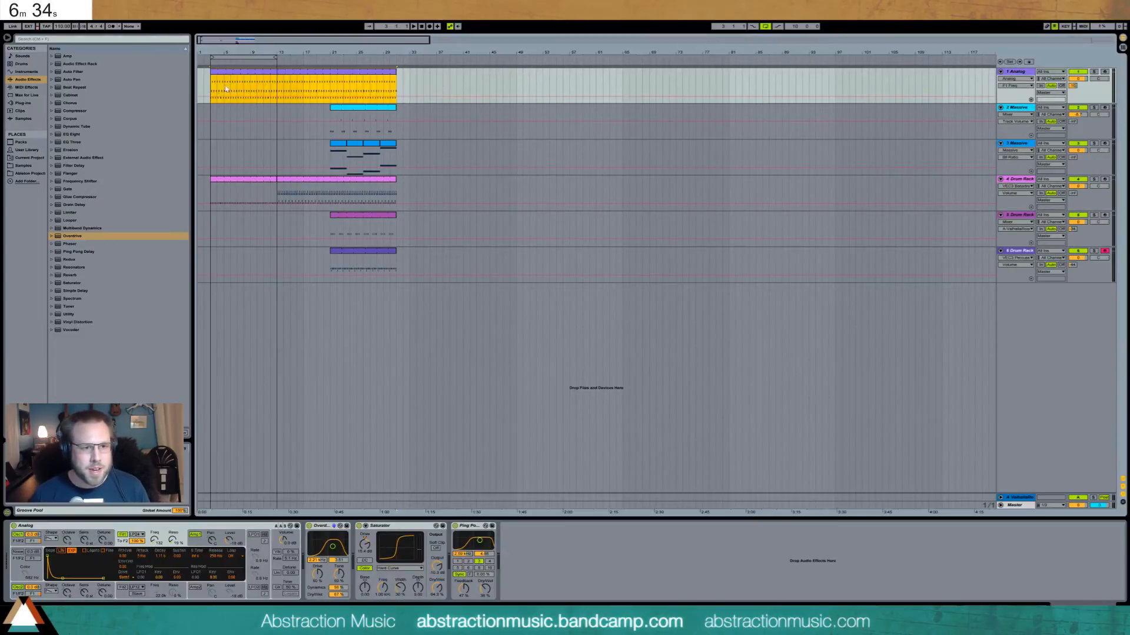
pyautogui.moveTo(211, 99); pyautogui.dragTo(277, 96)
pyautogui.press('space')
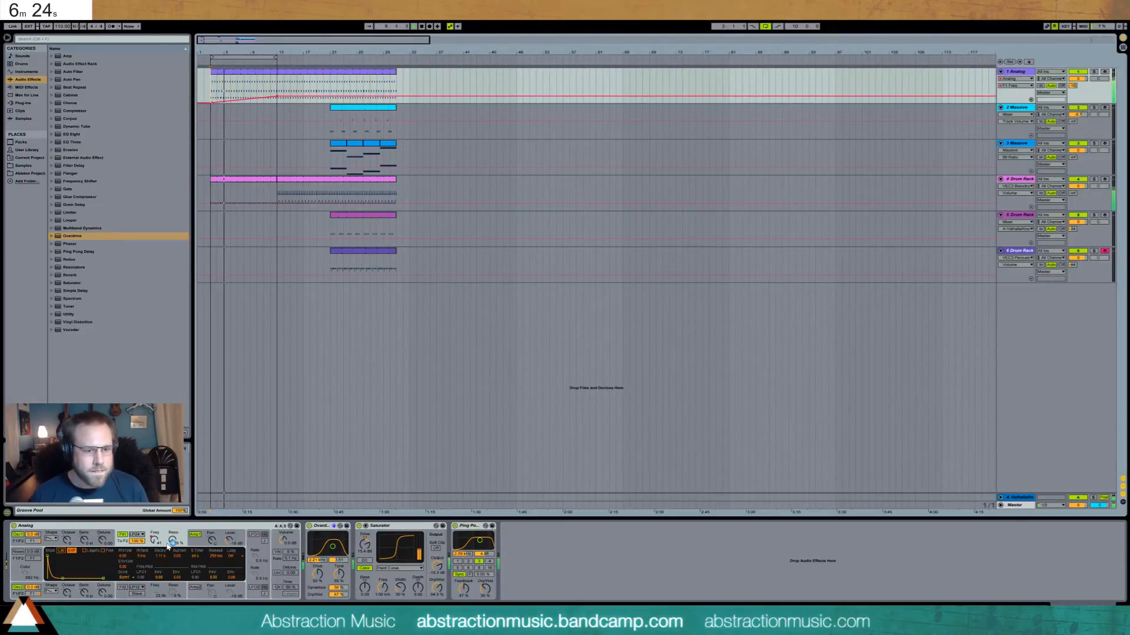
# Step: Compare the Analog sound with Overdrive and Saturator bypassed and enabled
pyautogui.click(309, 526)
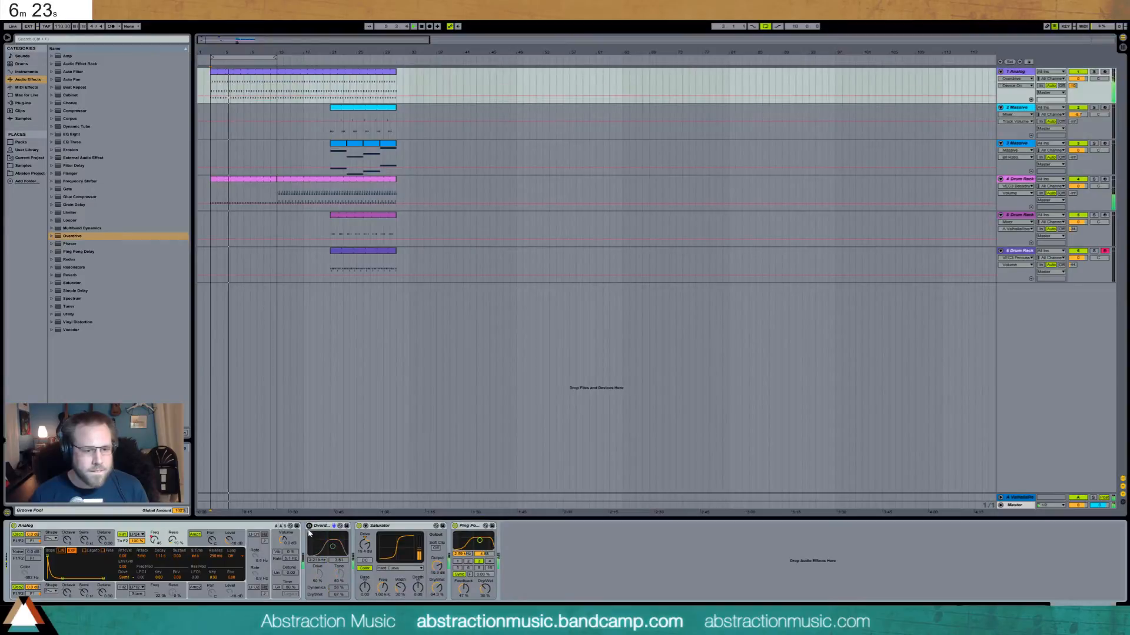
pyautogui.click(358, 526)
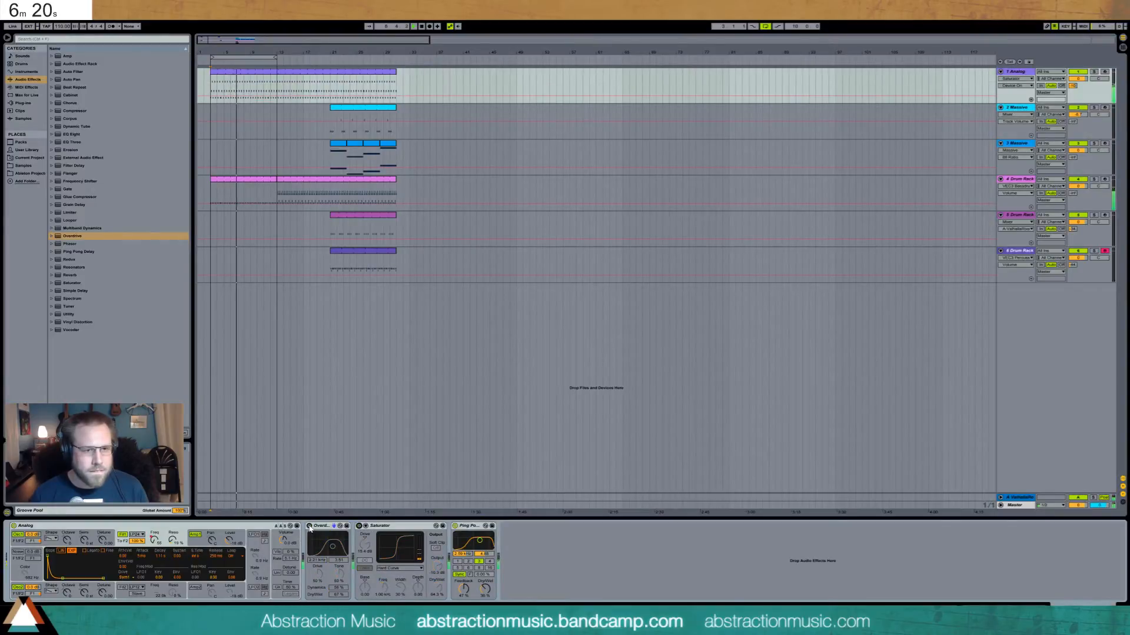
pyautogui.click(308, 526)
pyautogui.click(359, 526)
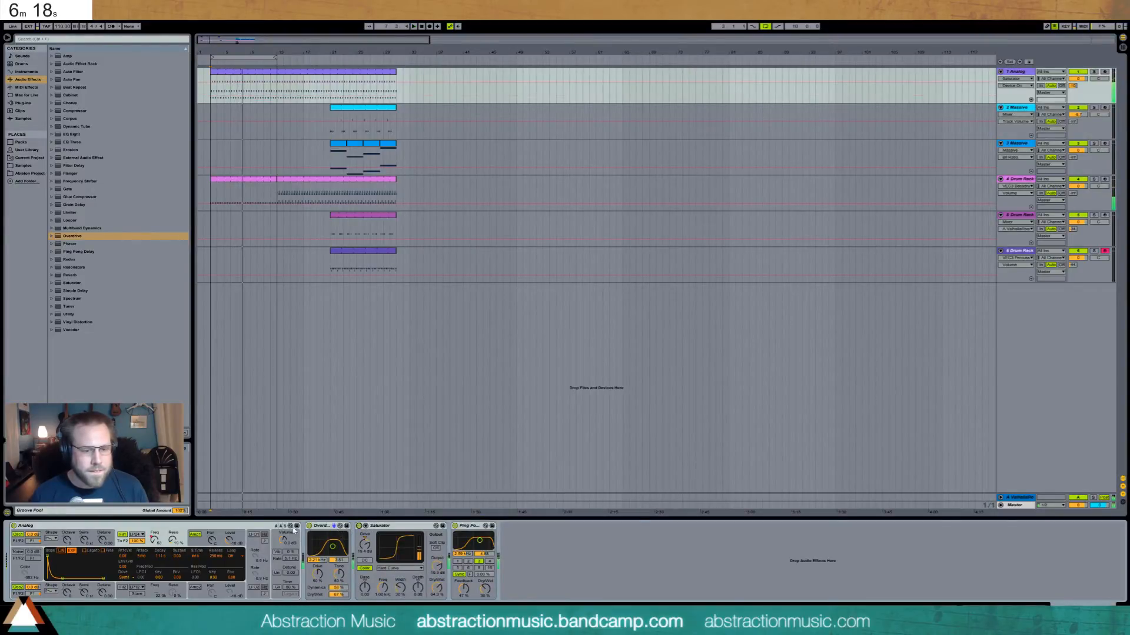
# Step: Lower the dry/wet of Overdrive and Saturator all the way and place each parameter in its own automation lane
pyautogui.moveTo(338, 595); pyautogui.dragTo(339, 633)
pyautogui.click(1031, 99)
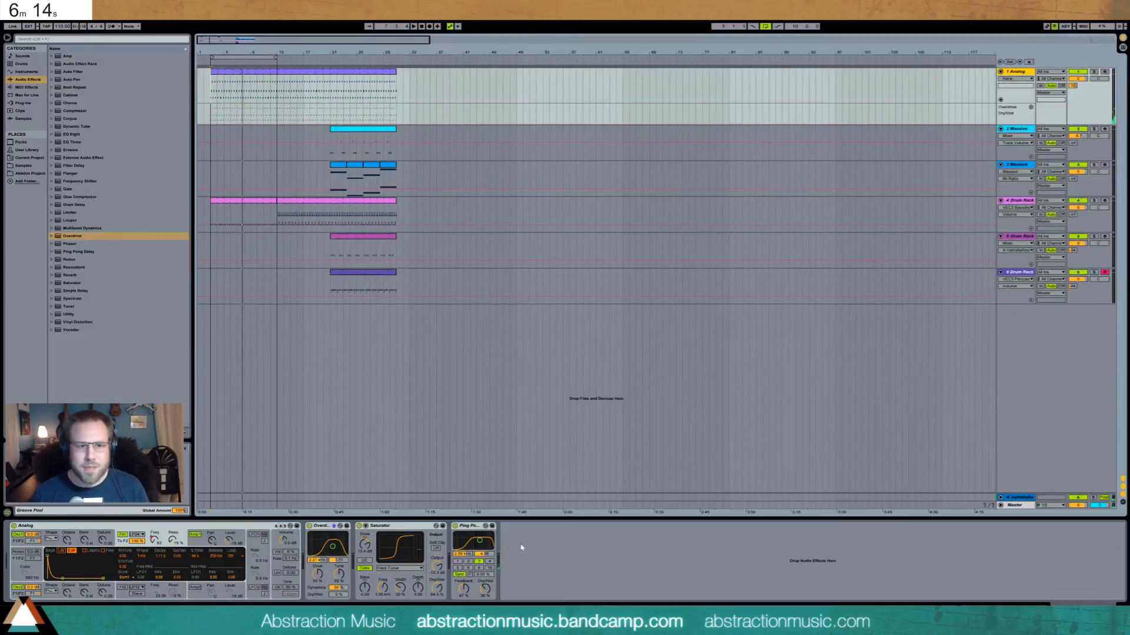
pyautogui.moveTo(438, 600); pyautogui.dragTo(439, 634)
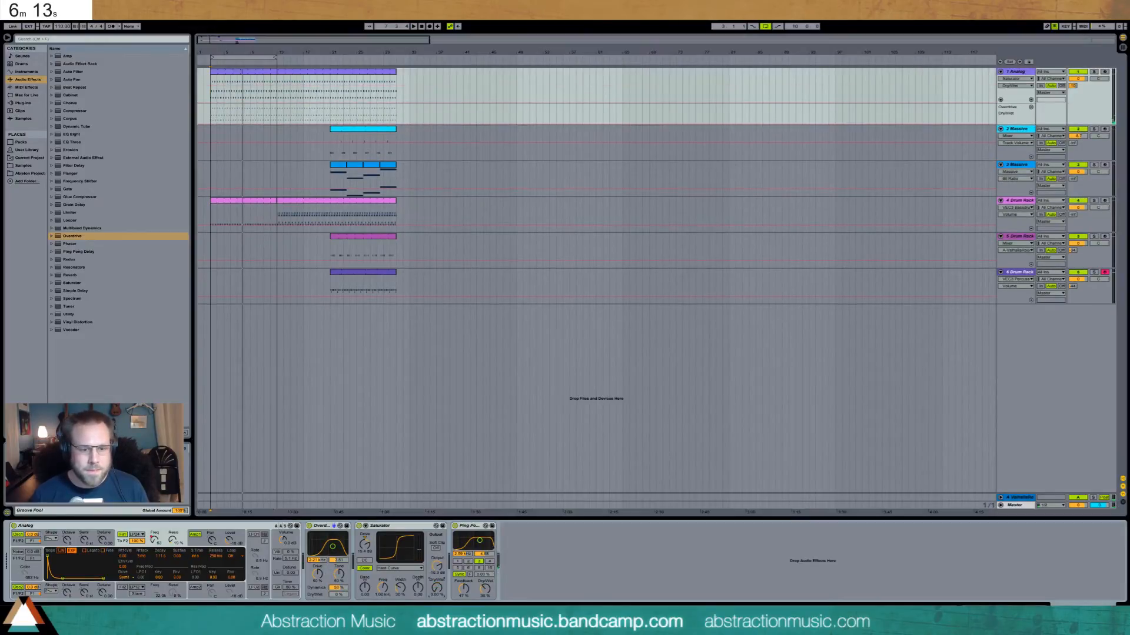
pyautogui.click(1031, 107)
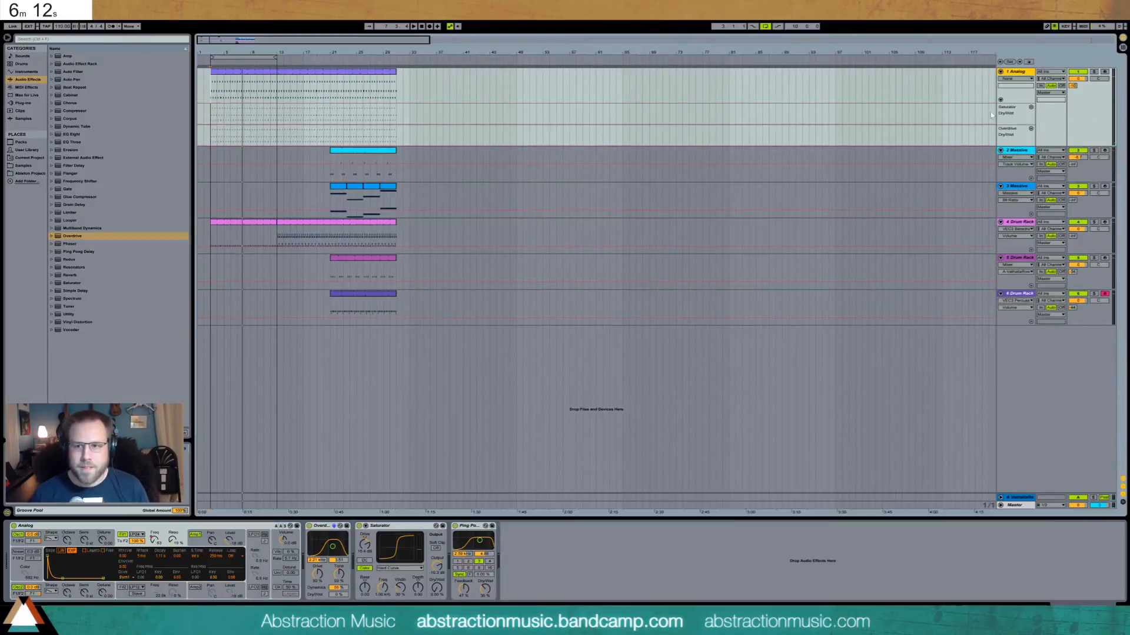
# Step: Place Analog's F1 Freq in its own automation lane, extend its rising ramp to bar 21 with a curve, and play it back
pyautogui.click(157, 540)
pyautogui.click(1030, 100)
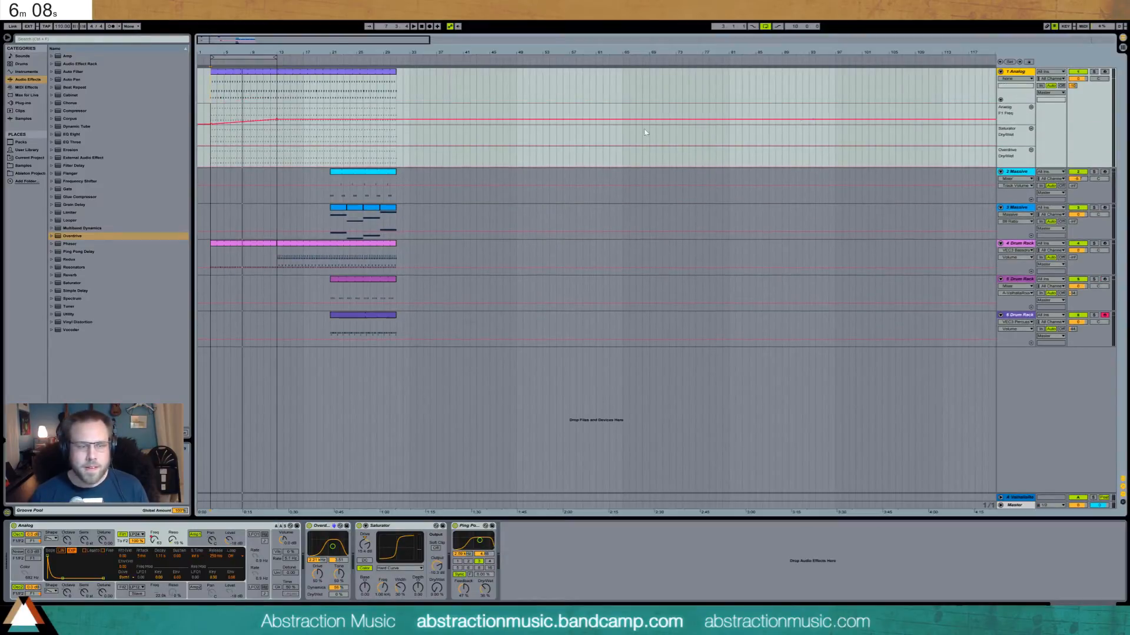
pyautogui.moveTo(277, 122); pyautogui.dragTo(319, 120)
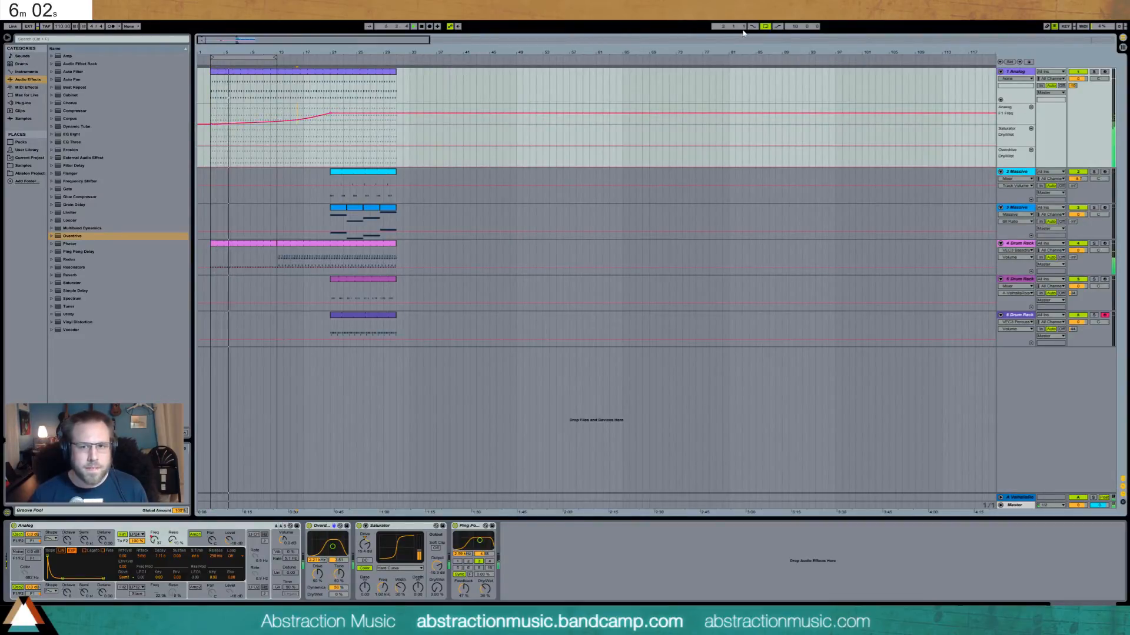
pyautogui.click(272, 61)
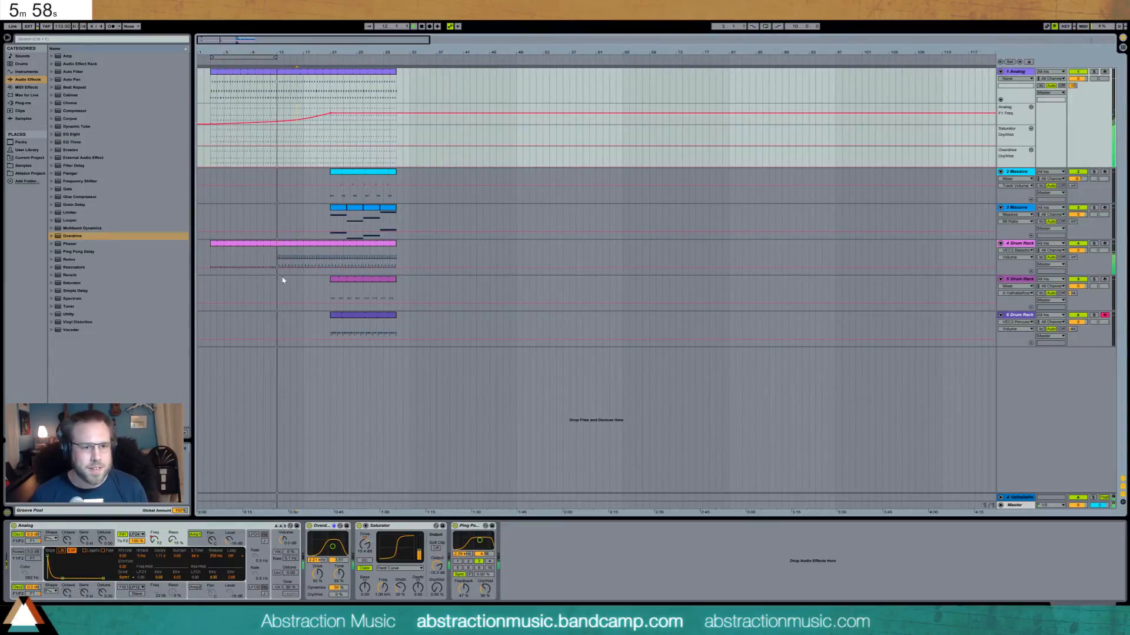
# Step: Split off bars 13 to 17 of the main drum clip, deactivate their snare notes, and play the section
pyautogui.click(293, 246)
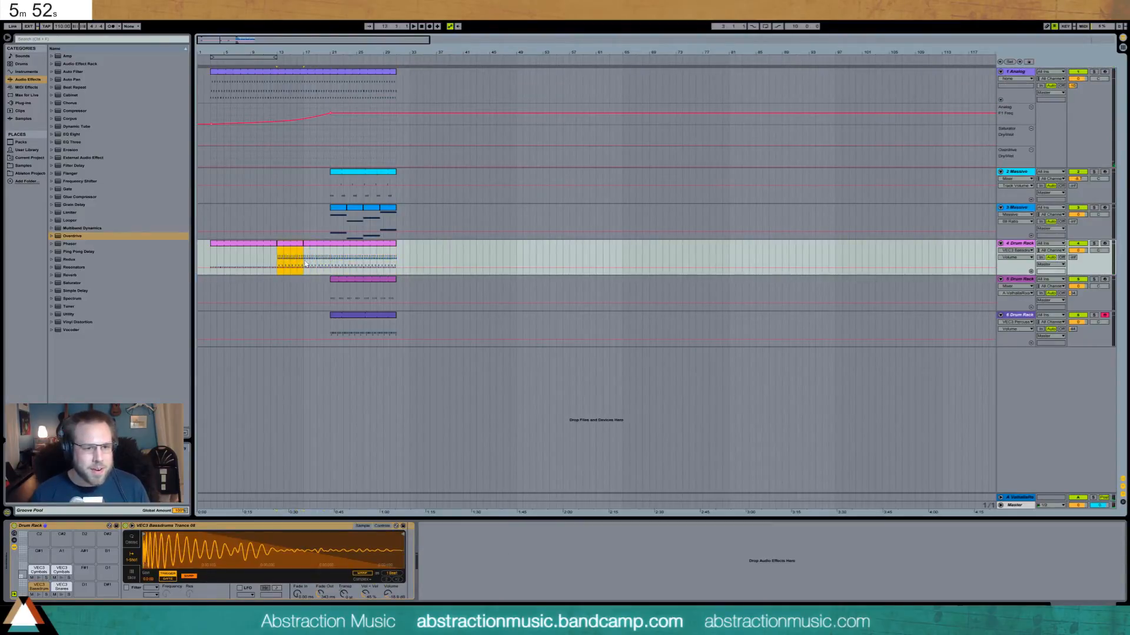
pyautogui.doubleClick(295, 247)
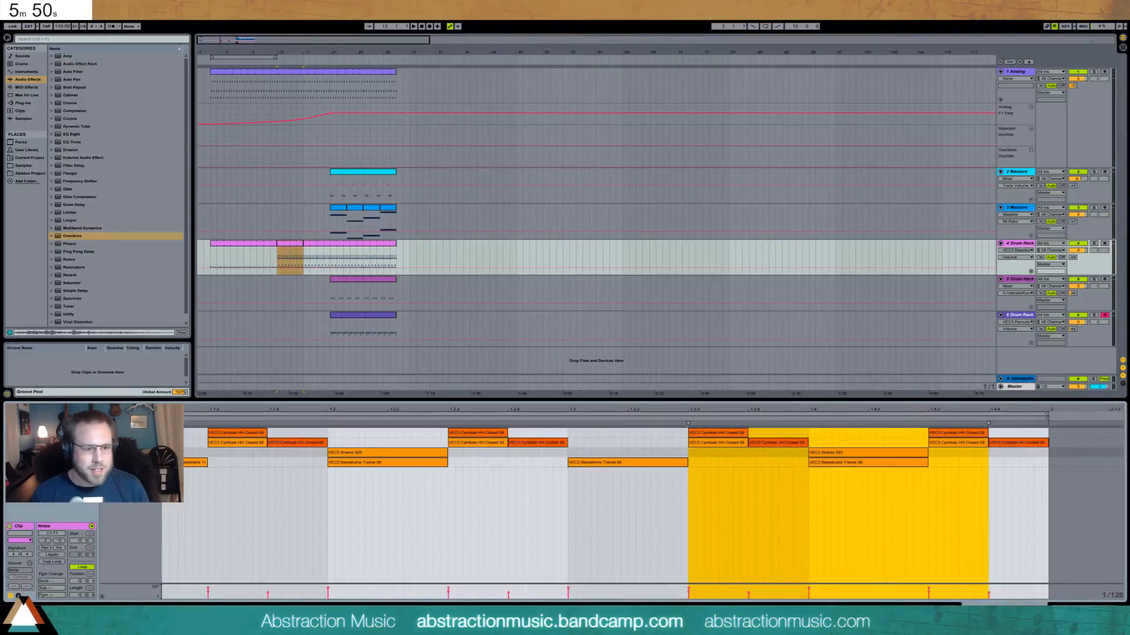
pyautogui.click(131, 452)
pyautogui.press('0')
pyautogui.hotkey('shift', 'Tab')
pyautogui.press('space')
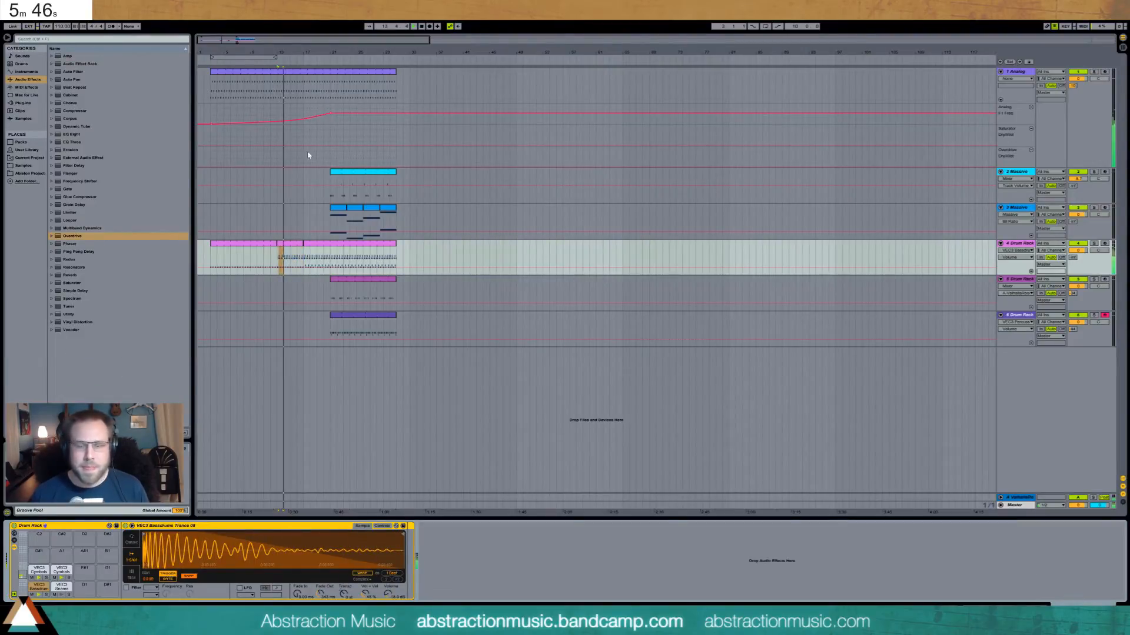
# Step: Split off bar 20 of the main drum clip and deactivate its closing hi-hat, snare and kick notes
pyautogui.moveTo(352, 42)
pyautogui.mouseDown()
pyautogui.moveTo(352, 18)
pyautogui.moveTo(352, 39)
pyautogui.mouseUp()
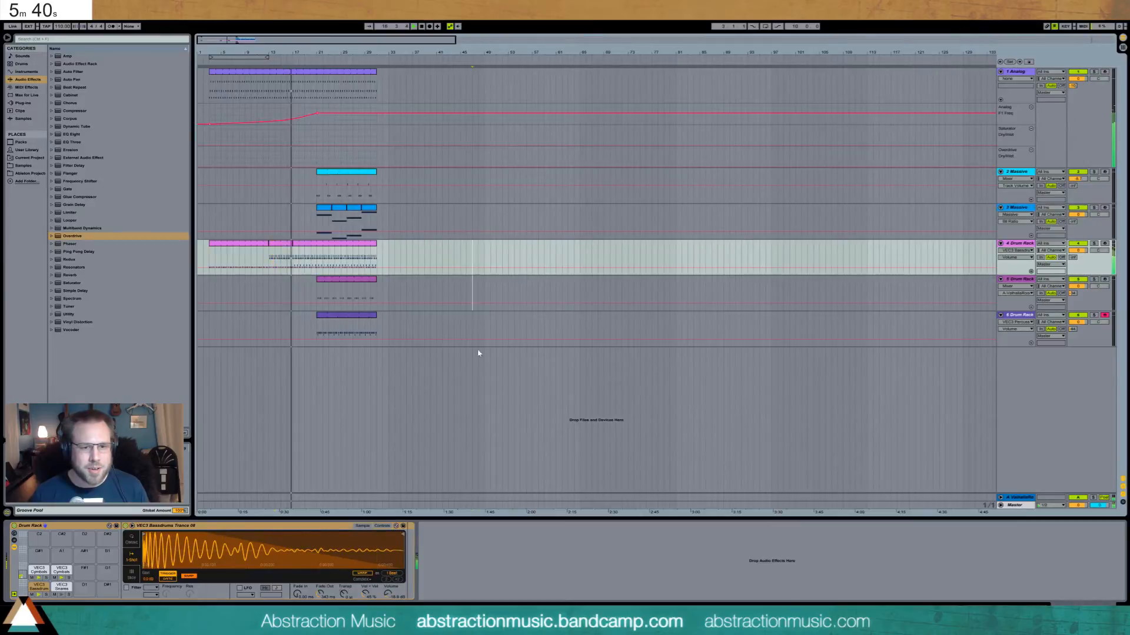
pyautogui.moveTo(477, 323); pyautogui.dragTo(479, 386)
pyautogui.click(454, 257)
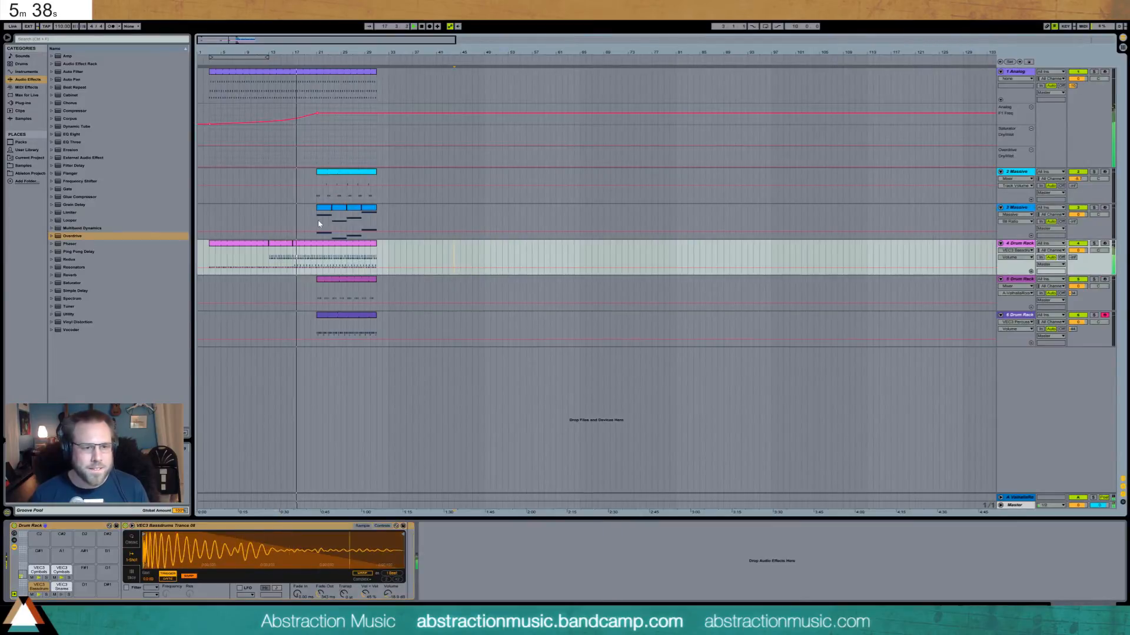
pyautogui.doubleClick(313, 253)
pyautogui.moveTo(768, 493); pyautogui.dragTo(1001, 432)
pyautogui.press('0')
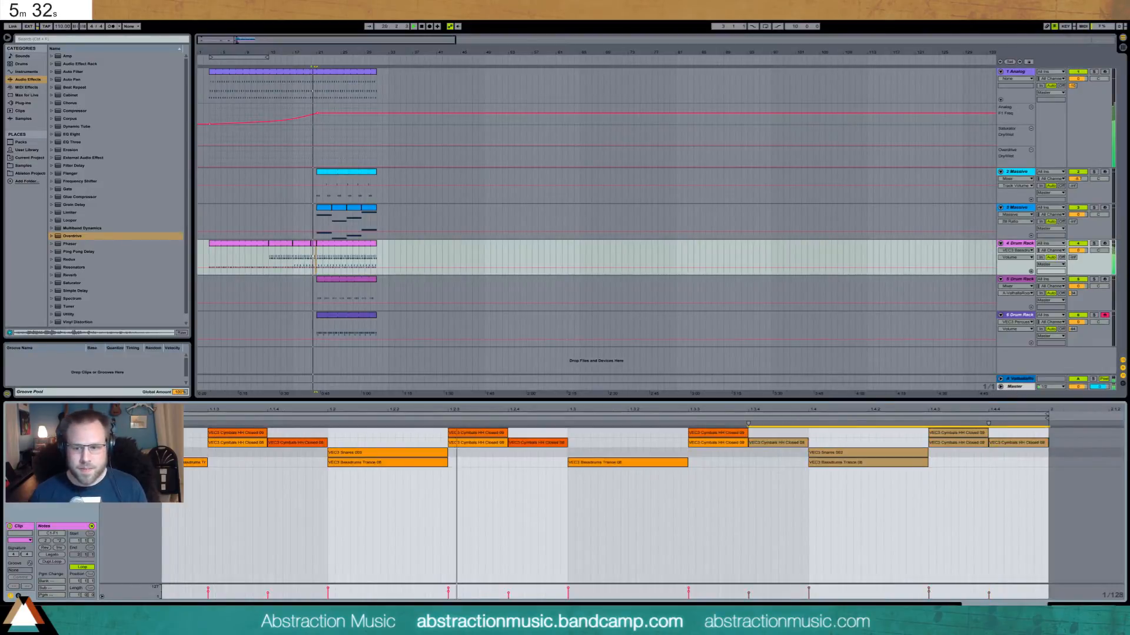
pyautogui.click(1087, 610)
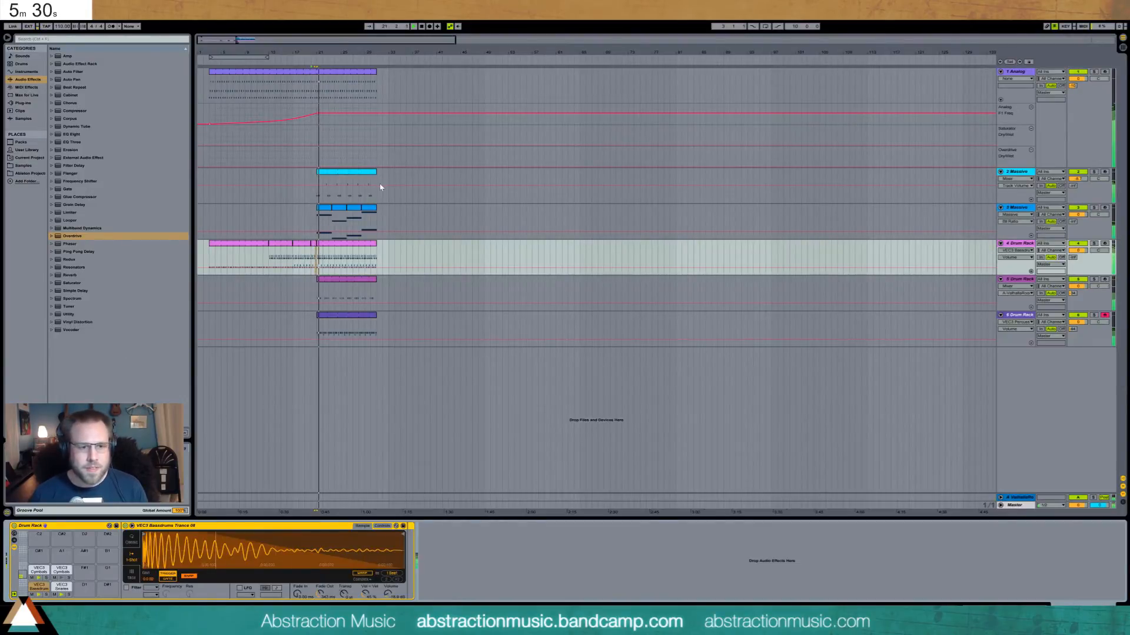
# Step: Move the clips of both percussion Drum Rack tracks together to start at bar 31
pyautogui.click(344, 280)
pyautogui.keyDown('shift'); pyautogui.click(345, 316); pyautogui.keyUp('shift')
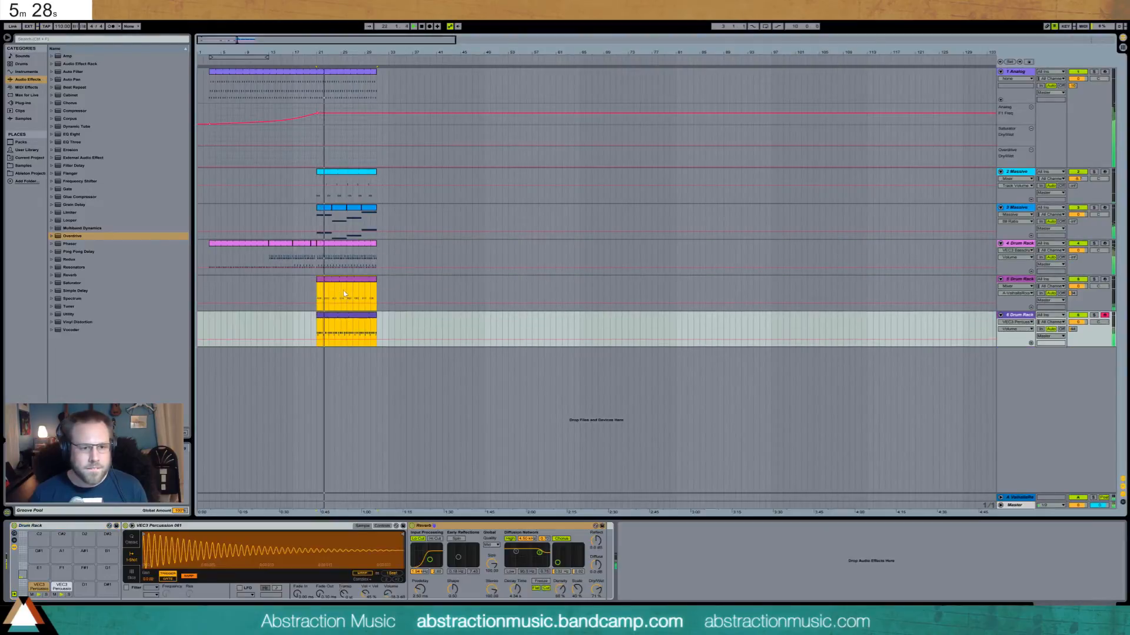
pyautogui.moveTo(344, 282); pyautogui.dragTo(400, 281)
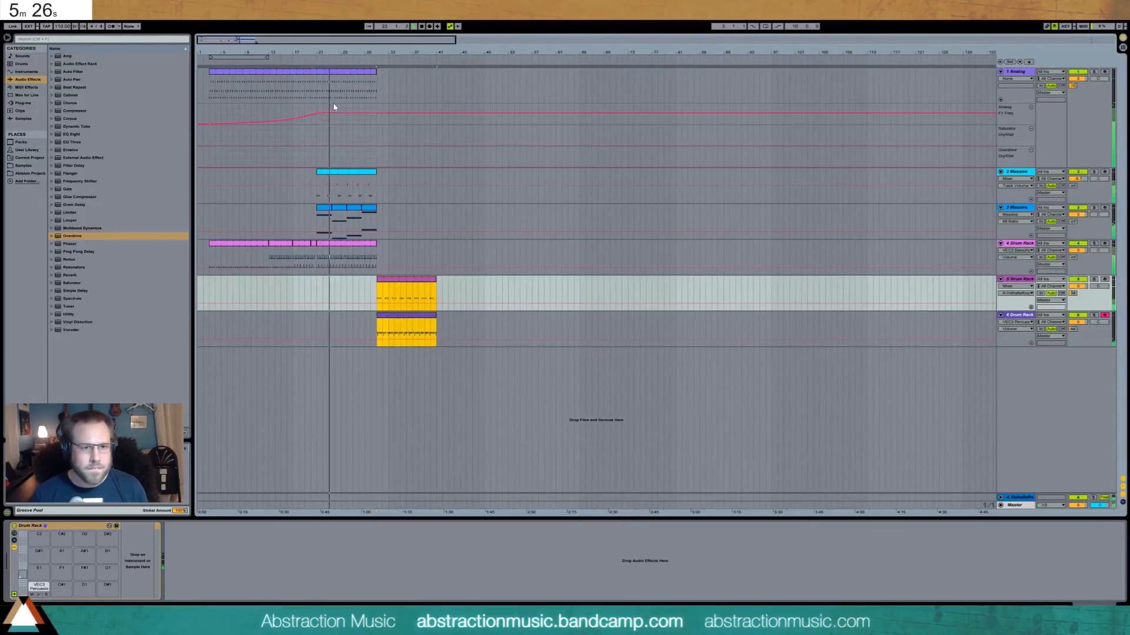
# Step: Drop the Analog F1 Freq automation right after bar 21 and slightly raise the Saturator dry/wet automation there
pyautogui.moveTo(334, 118); pyautogui.dragTo(318, 119)
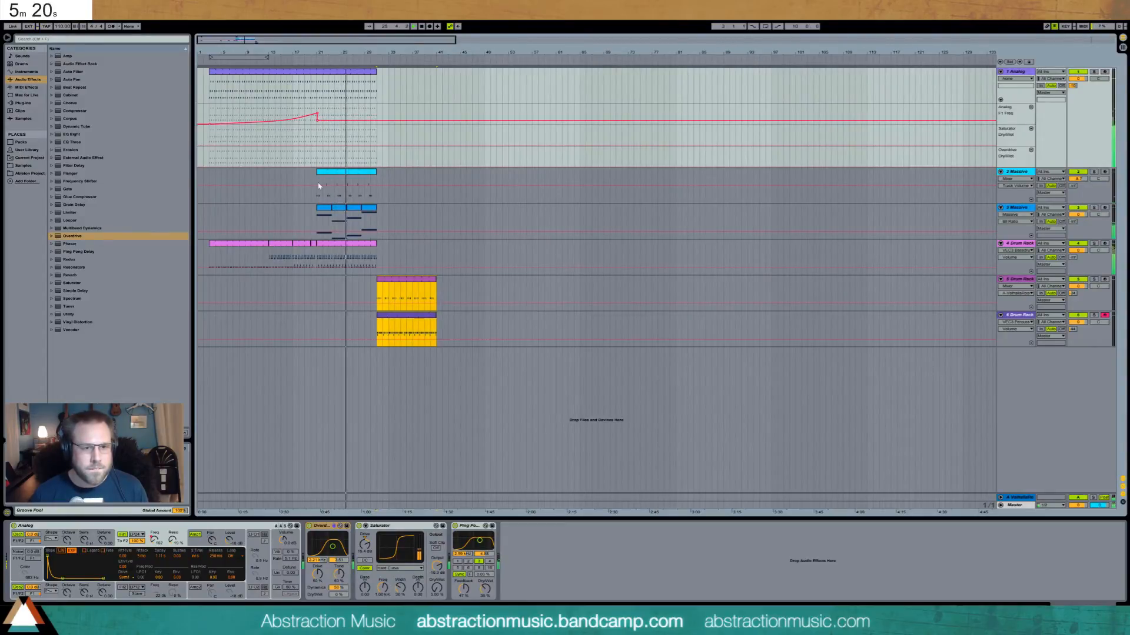
pyautogui.moveTo(315, 146); pyautogui.dragTo(317, 145)
# Step: Lower the sustain of Analog's amp envelope to the minimum and lengthen its decay slightly
pyautogui.click(193, 543)
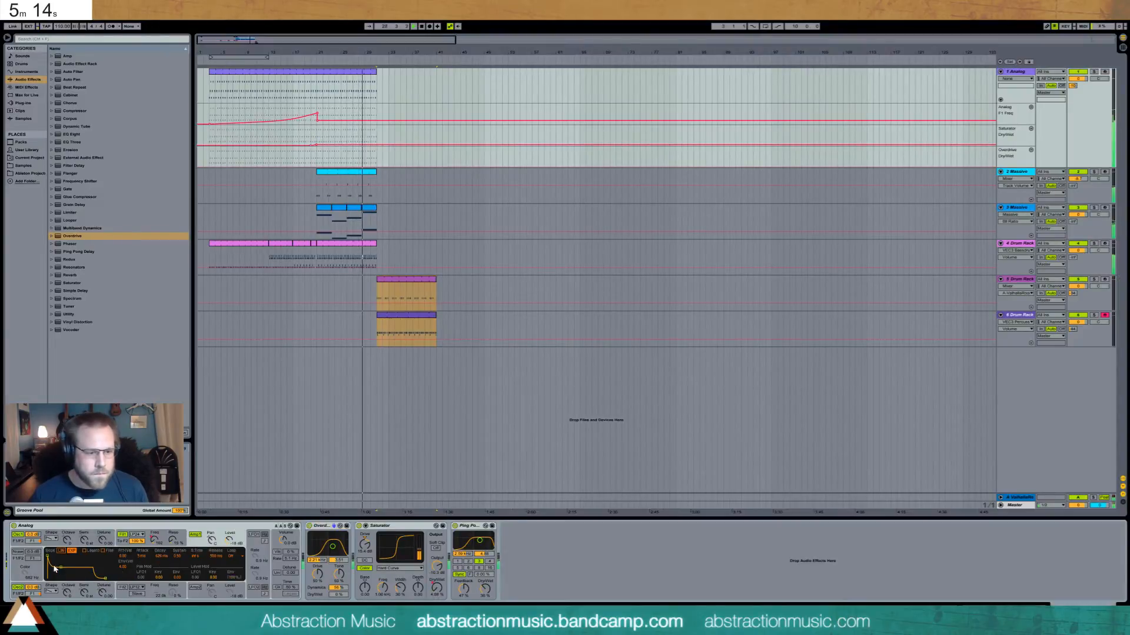
pyautogui.moveTo(59, 571); pyautogui.dragTo(64, 579)
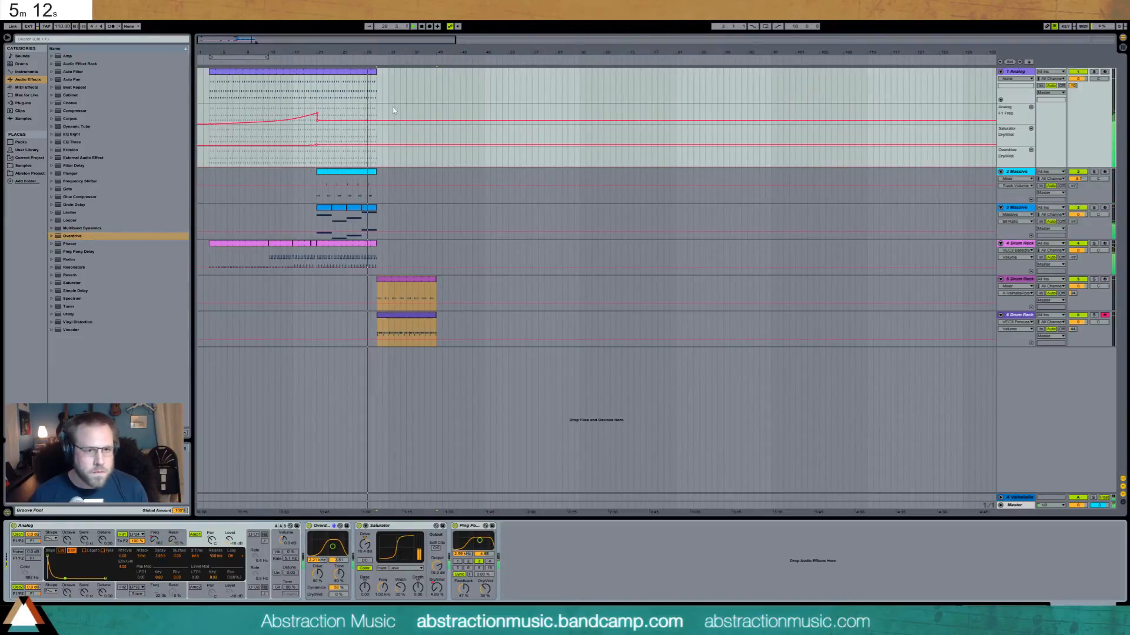
# Step: Extend the Analog and first Massive clips well past bar 31 and duplicate the second Massive track's chord clips after themselves
pyautogui.moveTo(376, 71); pyautogui.dragTo(503, 87)
pyautogui.moveTo(376, 172); pyautogui.dragTo(497, 176)
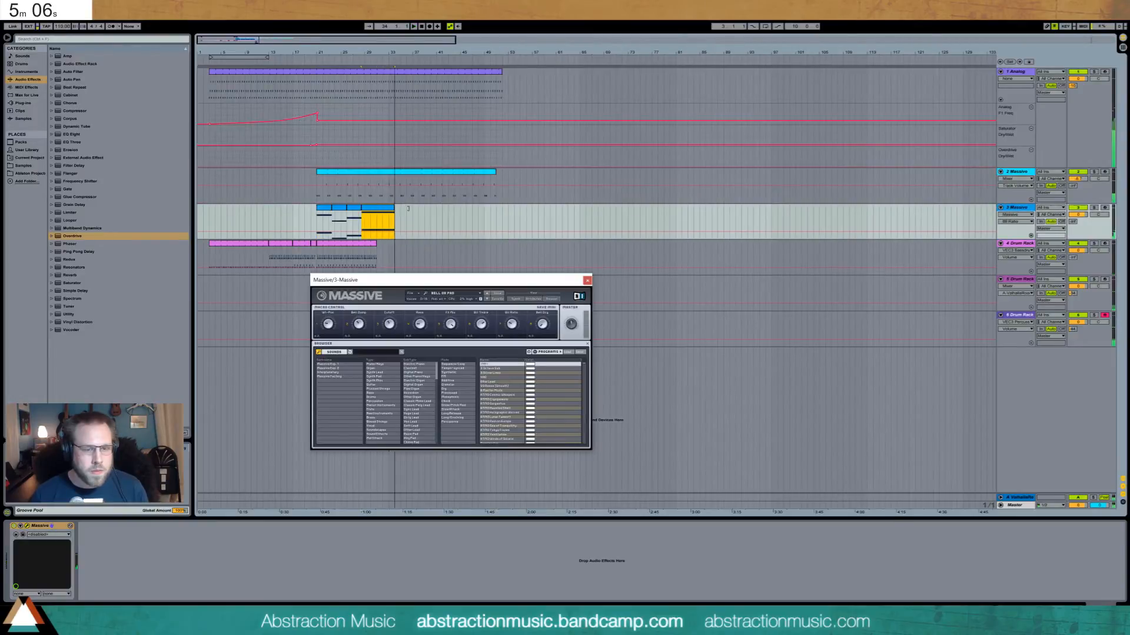
pyautogui.hotkey('ctrl', 'd')
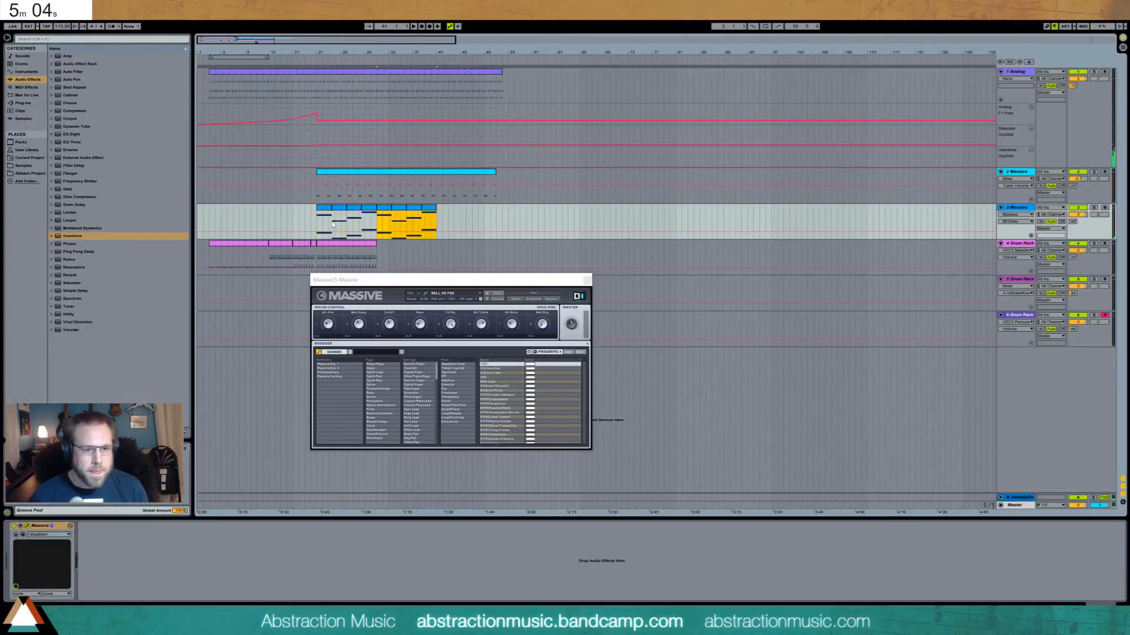
pyautogui.click(585, 280)
# Step: Split off bars 31 to 38 of the Analog clip and open that section's notes as one unlooped clip
pyautogui.moveTo(383, 92); pyautogui.dragTo(418, 93)
pyautogui.hotkey('ctrl', 'e')
pyautogui.doubleClick(399, 76)
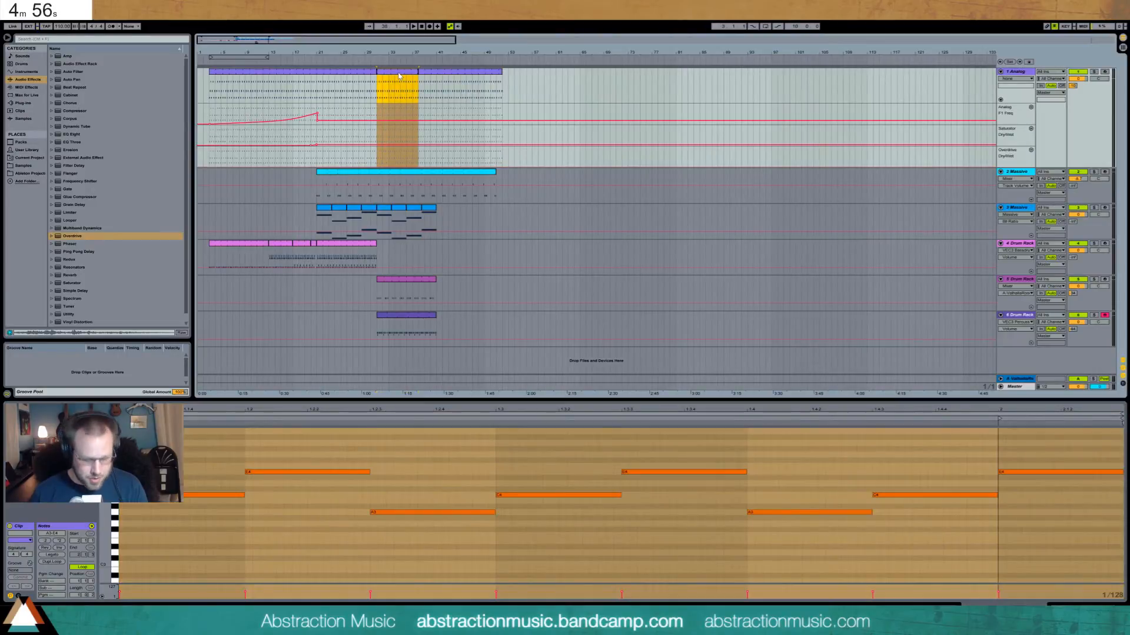
pyautogui.click(399, 101)
pyautogui.scroll(3, 185, 453)
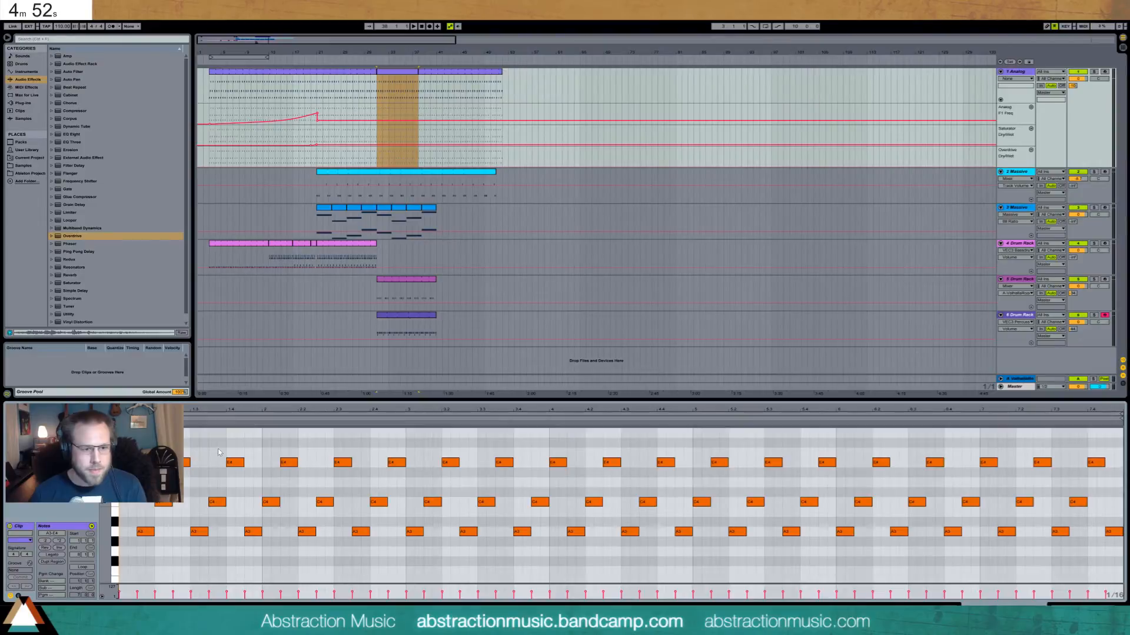
# Step: Raise the first pair of top notes in the split Analog clip by one semitone
pyautogui.moveTo(217, 448); pyautogui.dragTo(298, 473)
pyautogui.press('Up')
pyautogui.press('Up')
pyautogui.press('Down')
pyautogui.press('Up')
pyautogui.press('Down')
# Step: Raise further top notes across the Analog clip by differing amounts to form a varied melody, ending on the highest note
pyautogui.moveTo(326, 457); pyautogui.dragTo(1098, 485)
pyautogui.press('Up')
pyautogui.press('Up')
pyautogui.press('Up')
pyautogui.press('Up')
pyautogui.press('Up')
pyautogui.press('Up')
pyautogui.press('Up')
pyautogui.press('Up')
pyautogui.press('Up')
pyautogui.press('Up')
pyautogui.scroll(1, 1056, 483)
pyautogui.press('Up')
pyautogui.press('Up')
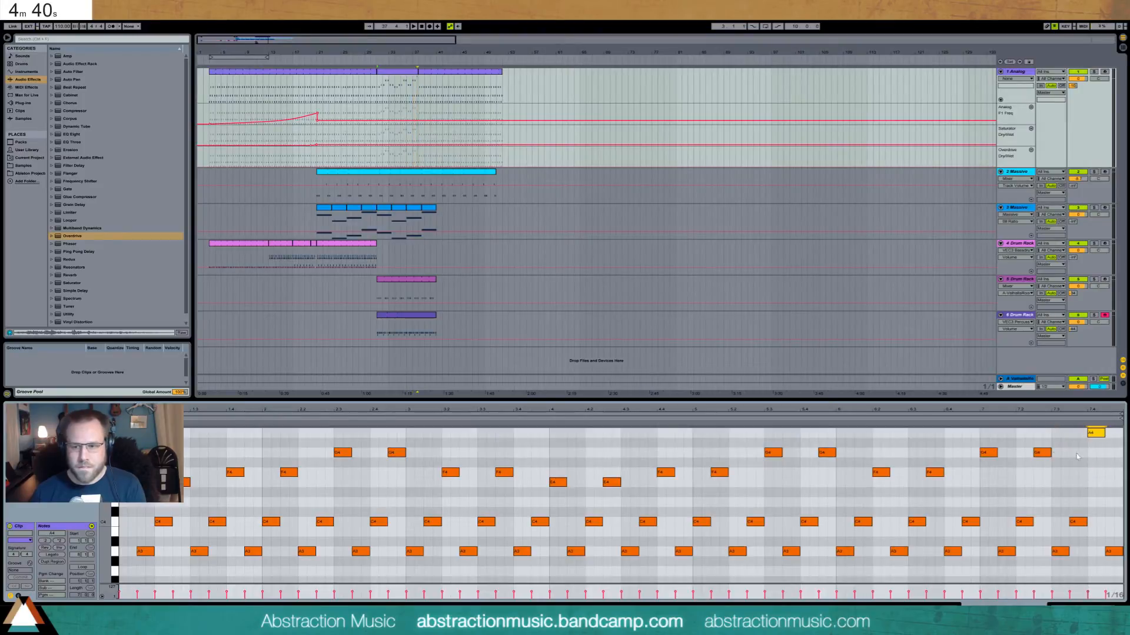
# Step: Turn on looping for the edited Analog melody clip and extend it over the rest of the track's clips
pyautogui.click(378, 96)
pyautogui.press('space')
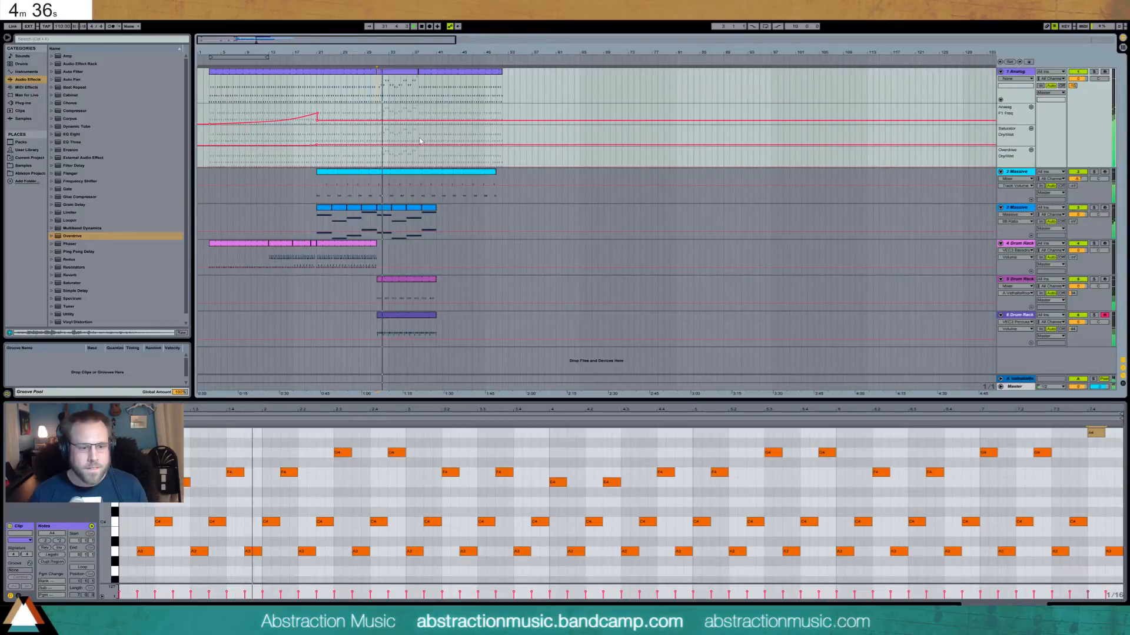
pyautogui.click(412, 71)
pyautogui.click(81, 567)
pyautogui.moveTo(417, 72); pyautogui.dragTo(502, 72)
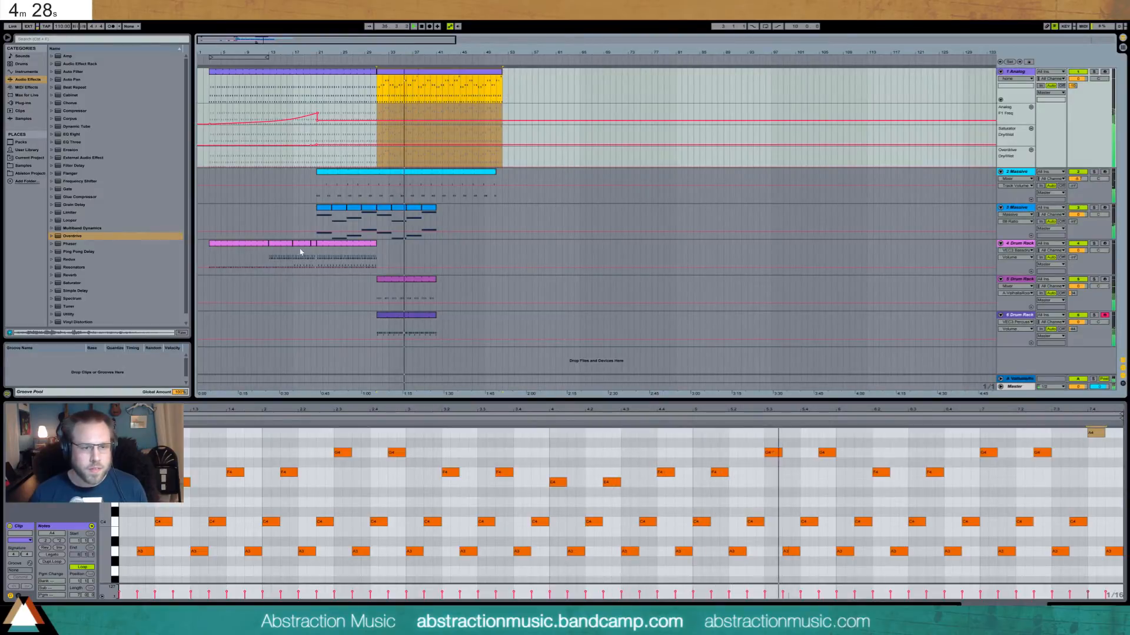
# Step: Copy the last clip of the first Drum Rack track and paste it at about bar 38, where the Analog melody repeats
pyautogui.click(329, 245)
pyautogui.hotkey('ctrl', 'c')
pyautogui.click(414, 259)
pyautogui.hotkey('ctrl', 'v')
pyautogui.moveTo(426, 244); pyautogui.dragTo(432, 244)
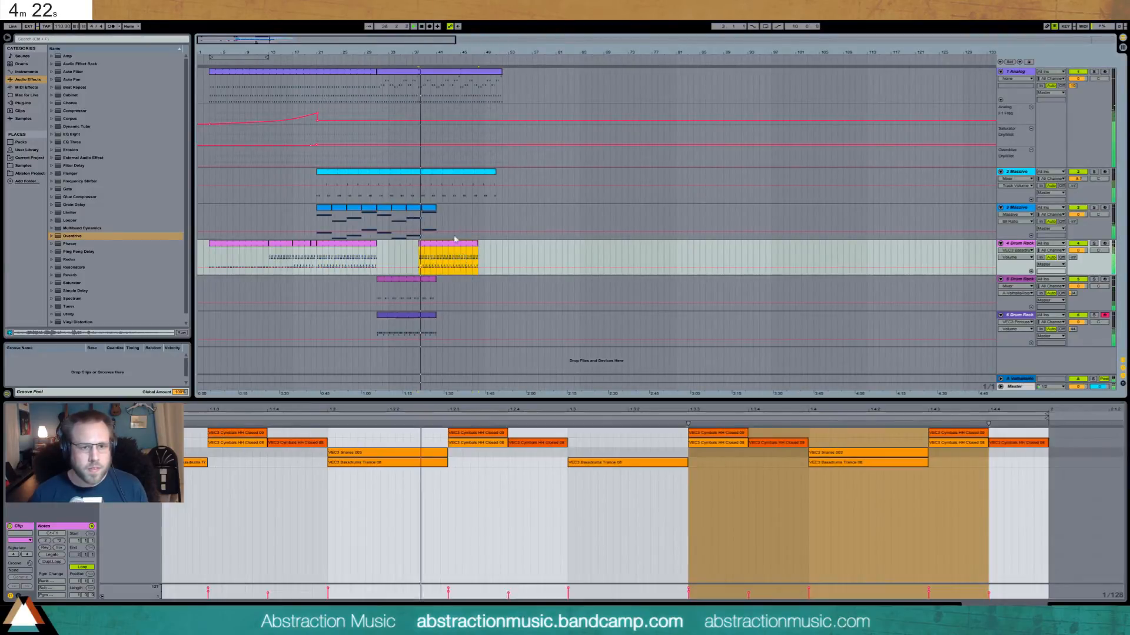
# Step: Extend the clips on all three Drum Rack tracks to the end of the first Massive clip
pyautogui.moveTo(436, 287); pyautogui.dragTo(496, 287)
pyautogui.moveTo(436, 317); pyautogui.dragTo(495, 317)
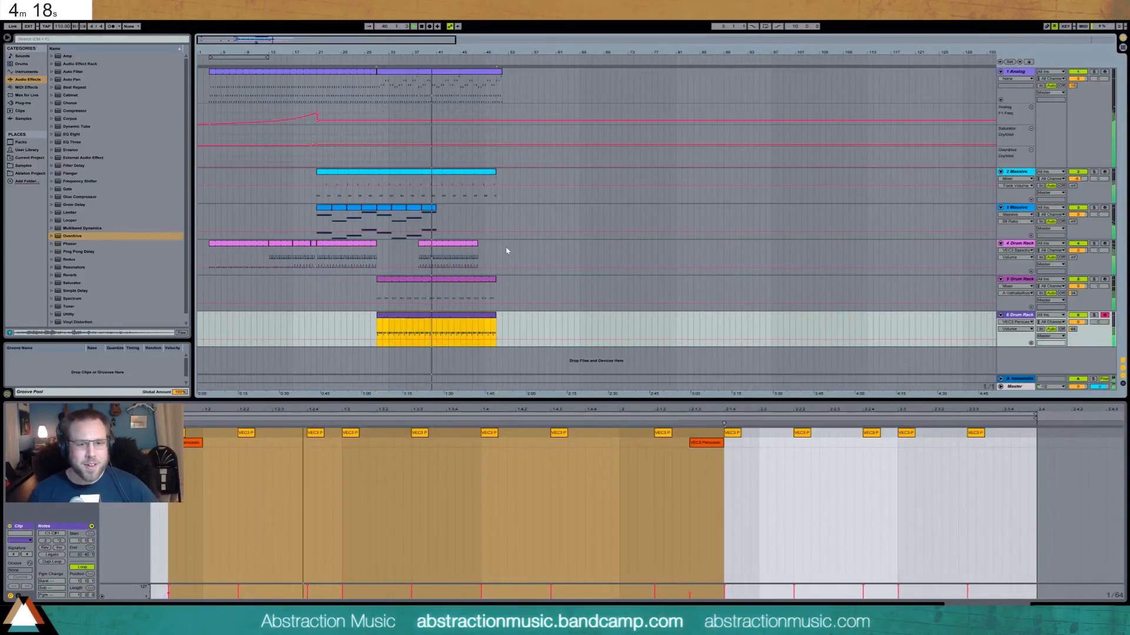
pyautogui.moveTo(478, 244); pyautogui.dragTo(496, 244)
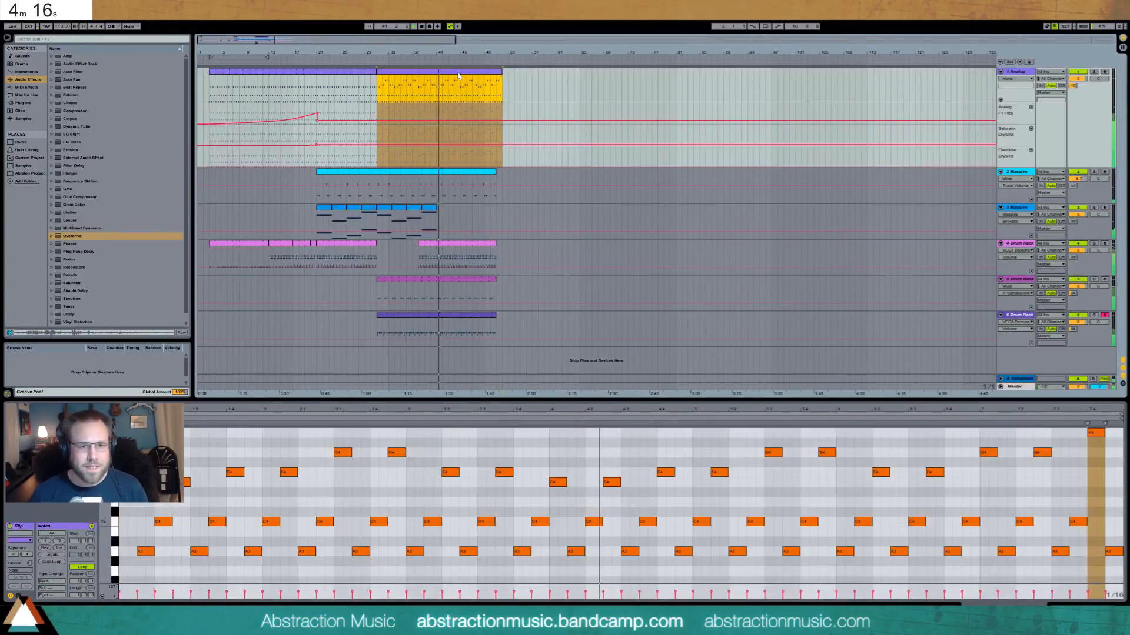
# Step: Duplicate the section starting at bar 31 on the Analog and both Massive tracks directly after itself
pyautogui.click(448, 89)
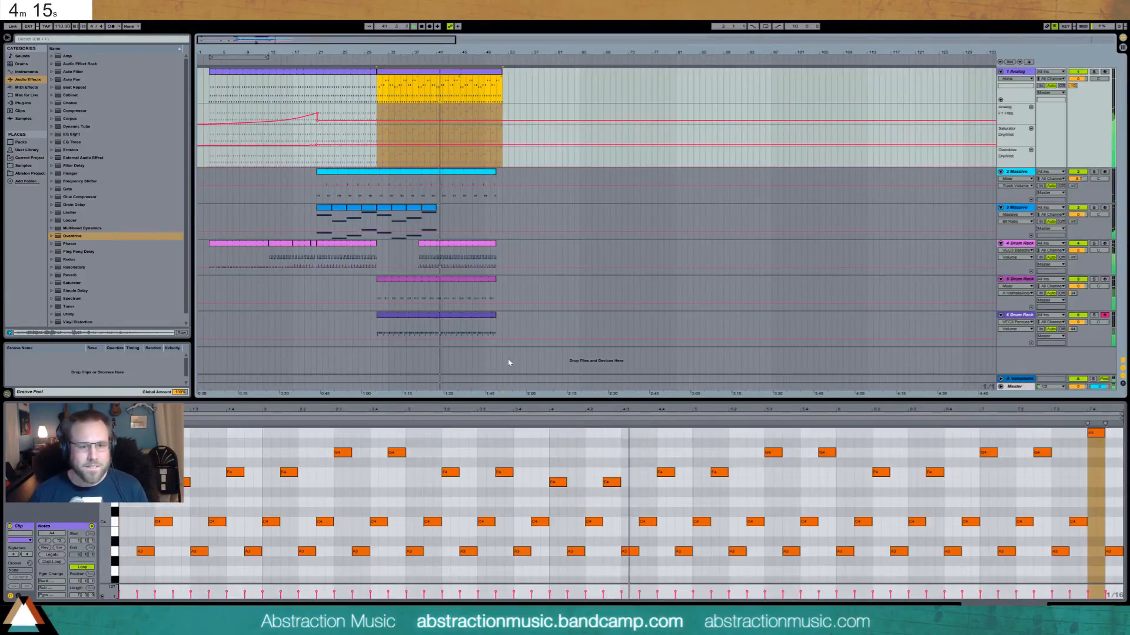
pyautogui.keyDown('shift'); pyautogui.click(381, 210); pyautogui.keyUp('shift')
pyautogui.moveTo(422, 207); pyautogui.dragTo(425, 208)
pyautogui.keyDown('shift'); pyautogui.click(385, 209); pyautogui.keyUp('shift')
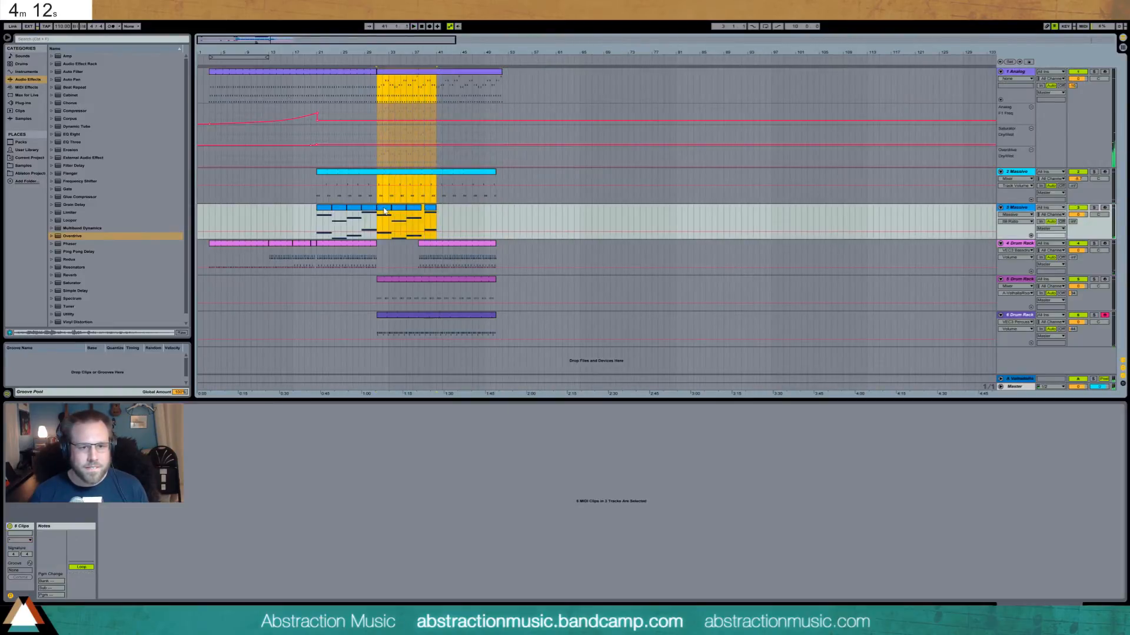
pyautogui.hotkey('ctrl', 'd')
# Step: Extend the starts of the shortened last chord clips in both sections of the second Massive track to close the gaps
pyautogui.click(426, 217)
pyautogui.moveTo(425, 208); pyautogui.dragTo(421, 208)
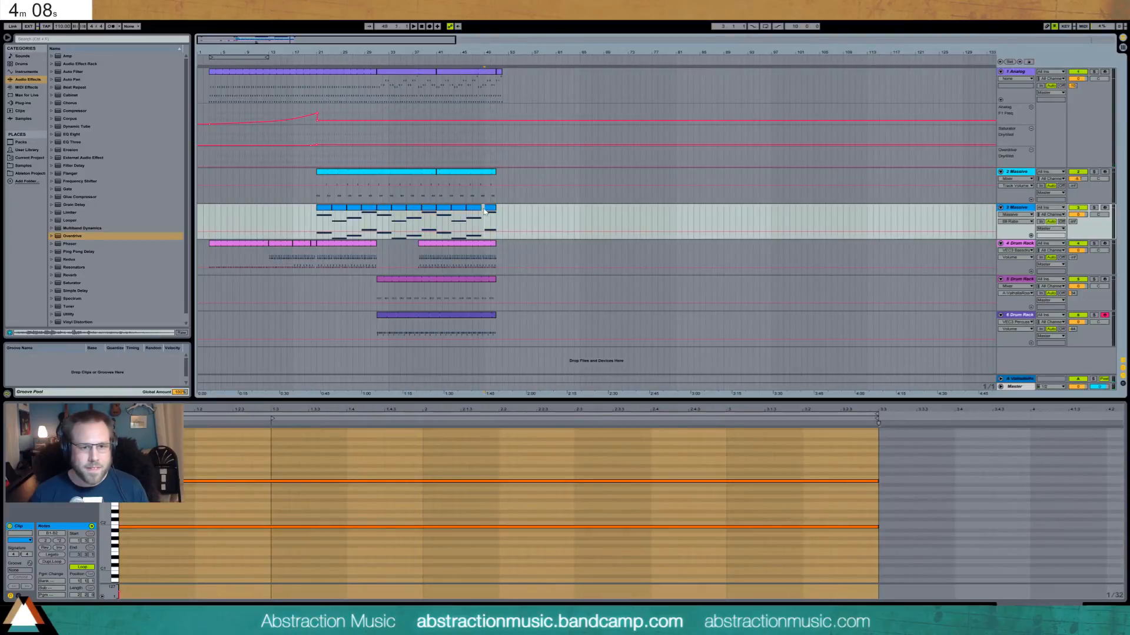
pyautogui.moveTo(484, 207); pyautogui.dragTo(481, 207)
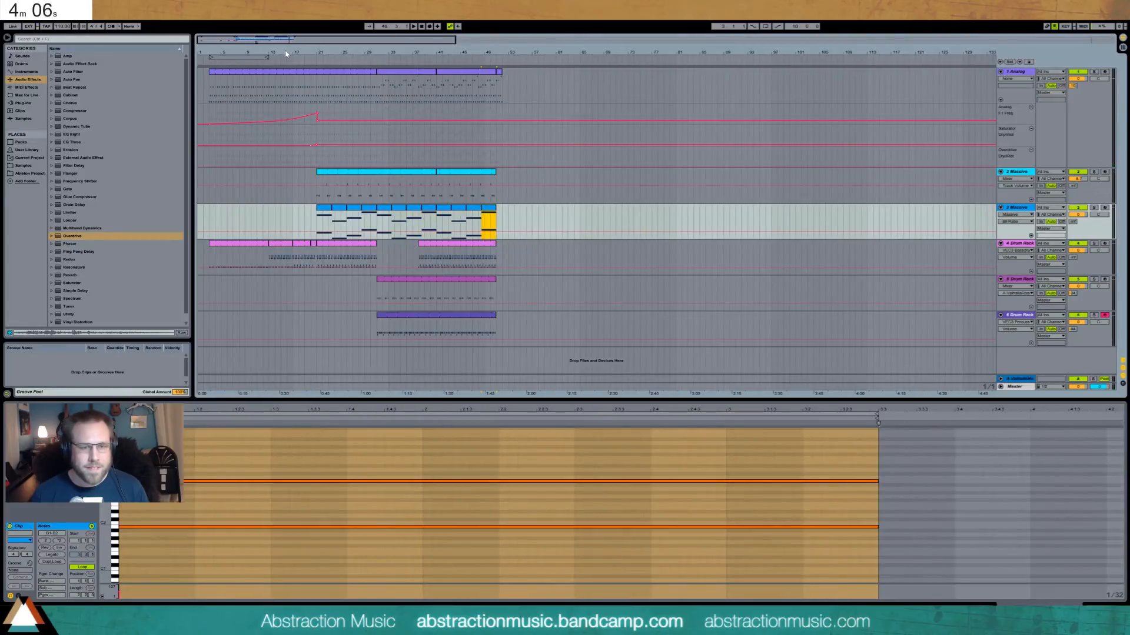
# Step: Enable unison on the Analog synth, raise its detune, and audition its vibrato switch during playback
pyautogui.moveTo(285, 38); pyautogui.dragTo(314, 43)
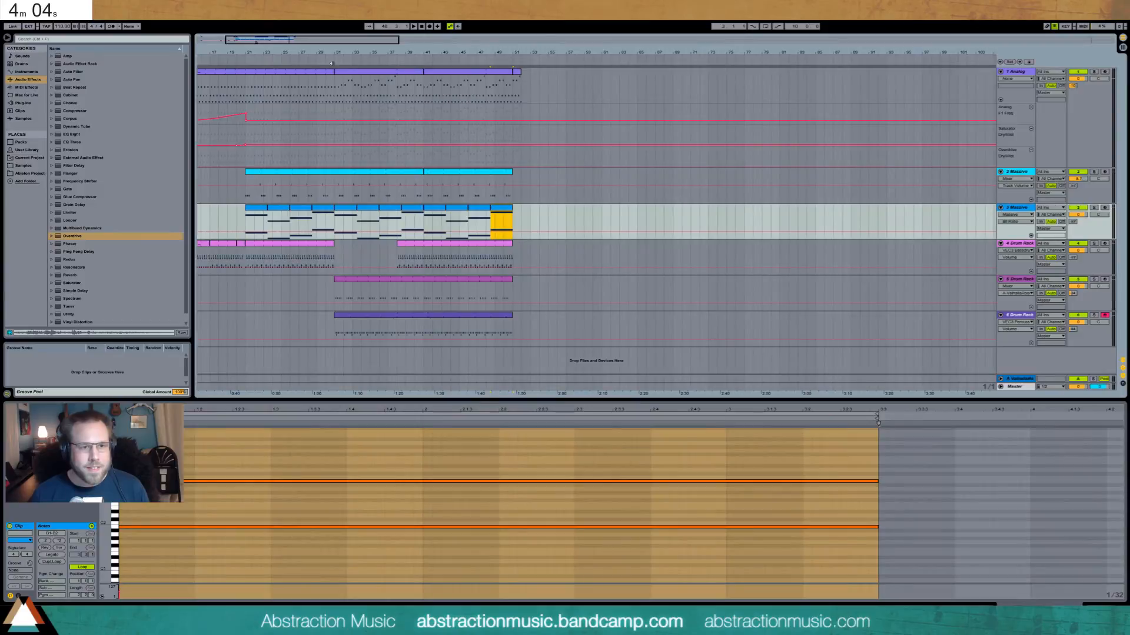
pyautogui.click(341, 97)
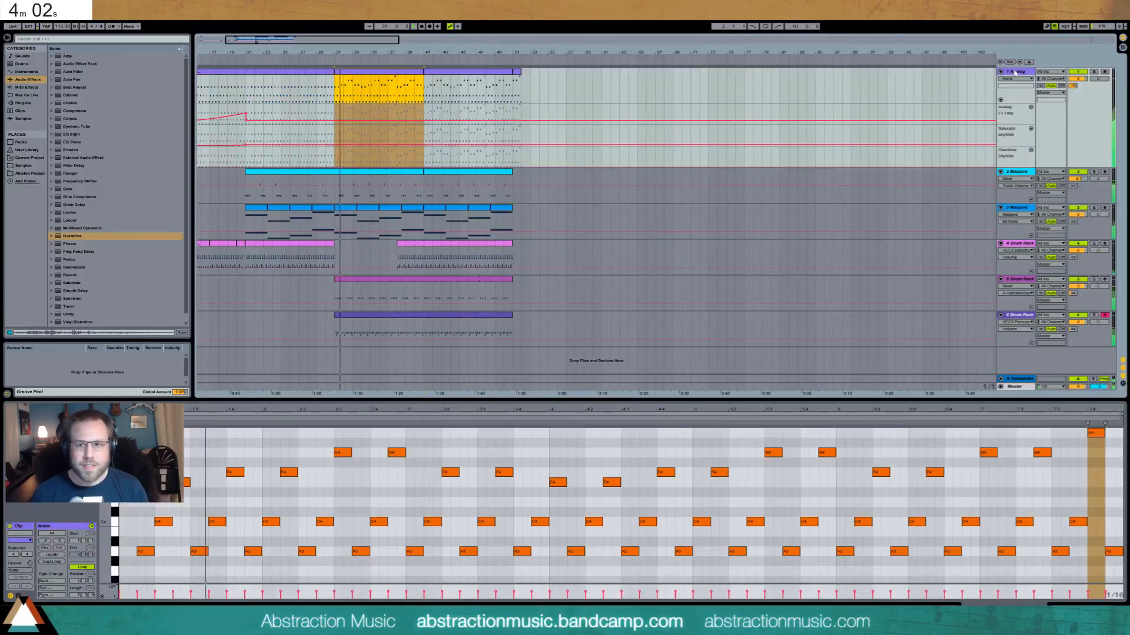
pyautogui.hotkey('shift', 'Tab')
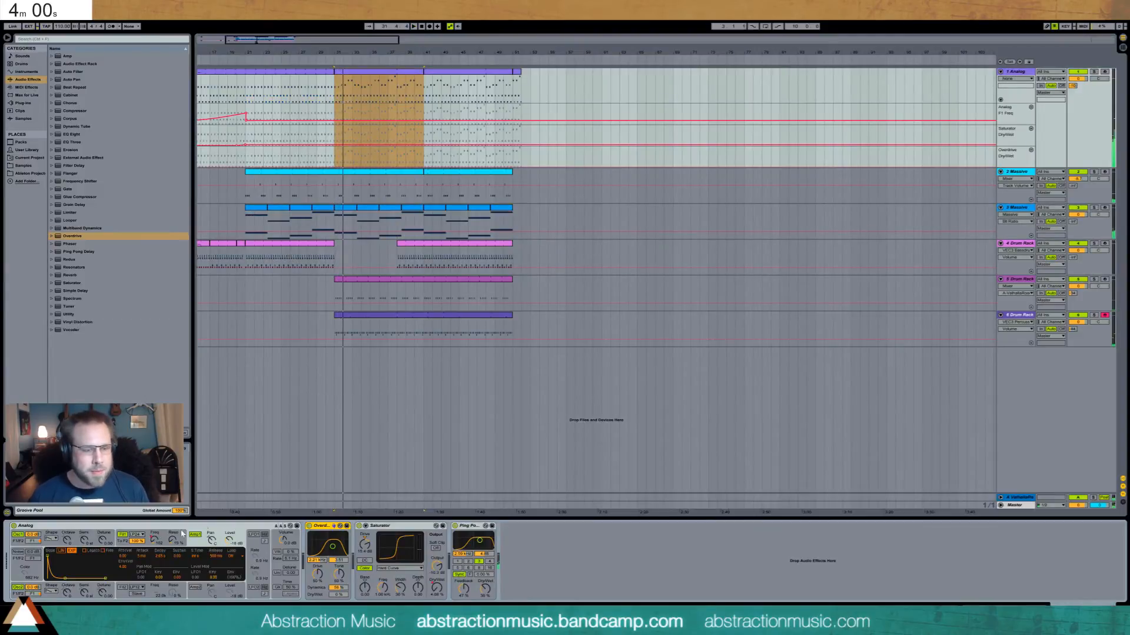
pyautogui.click(278, 573)
pyautogui.press('space')
pyautogui.moveTo(290, 573); pyautogui.dragTo(290, 541)
pyautogui.click(277, 553)
pyautogui.click(277, 552)
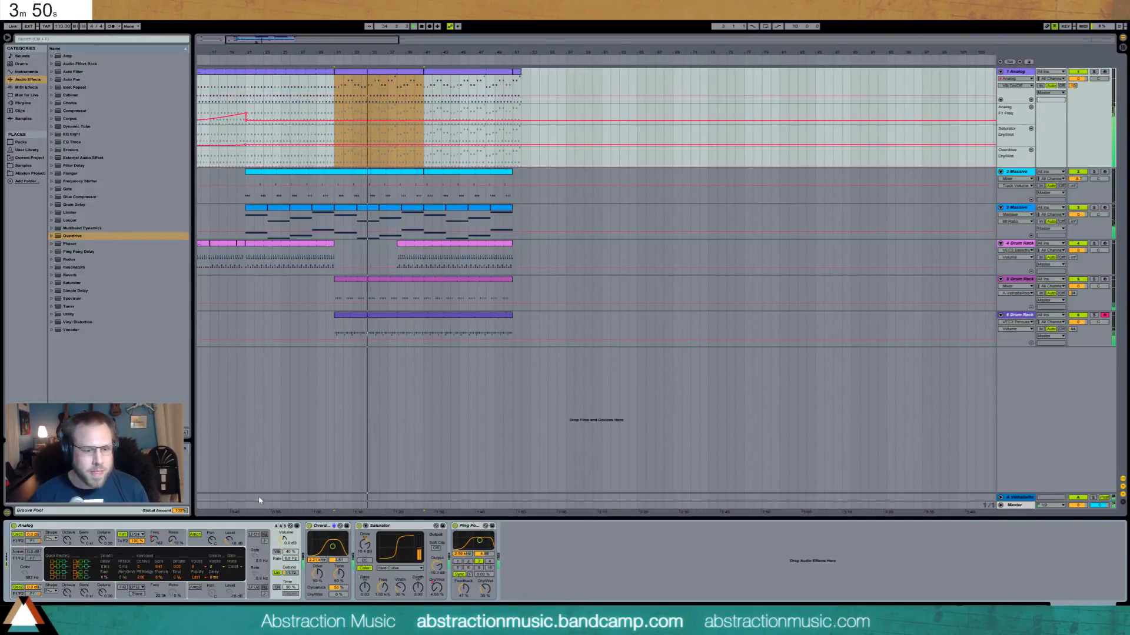
# Step: Find the Massive plug-in among the plug-ins and add it as a new track below the Drum Racks
pyautogui.click(31, 111)
pyautogui.click(33, 104)
pyautogui.click(34, 96)
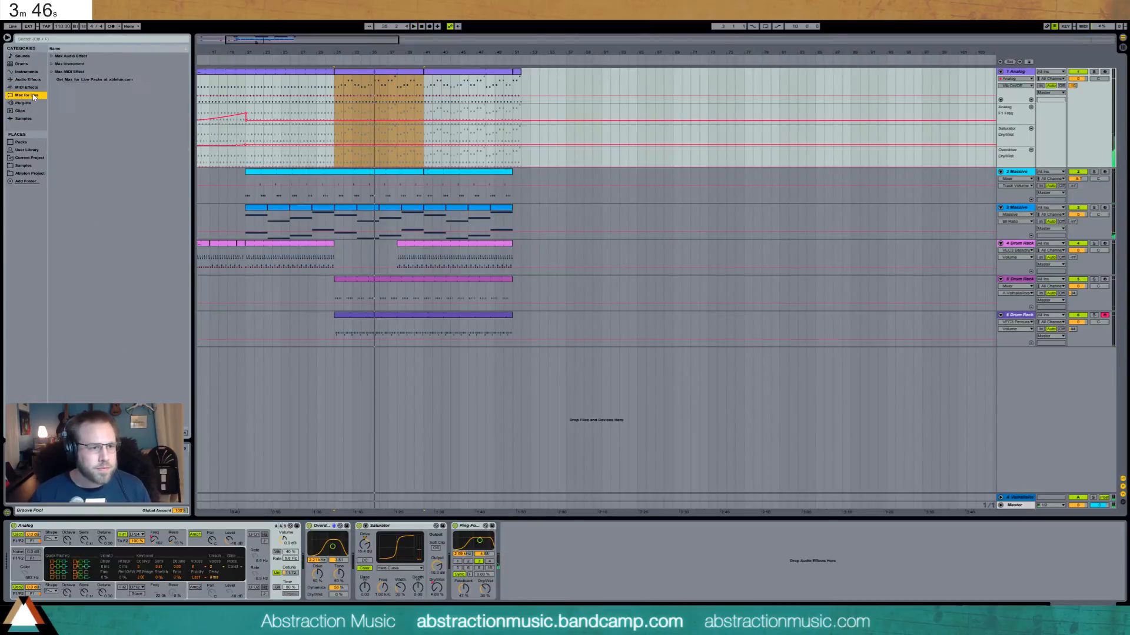
pyautogui.click(34, 104)
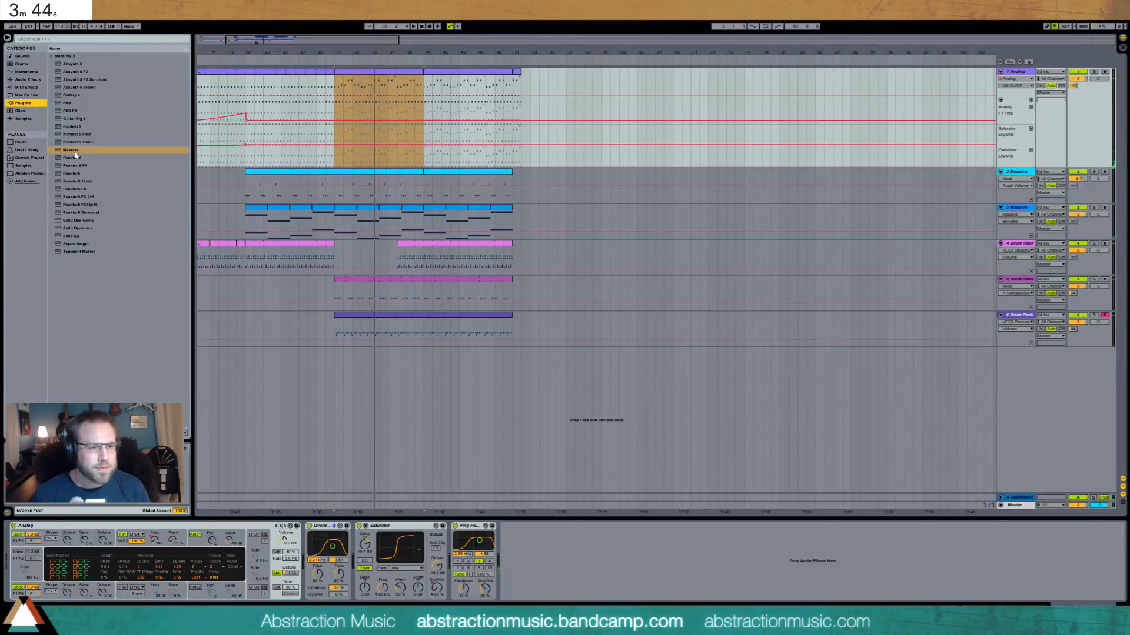
pyautogui.moveTo(76, 152); pyautogui.dragTo(459, 408)
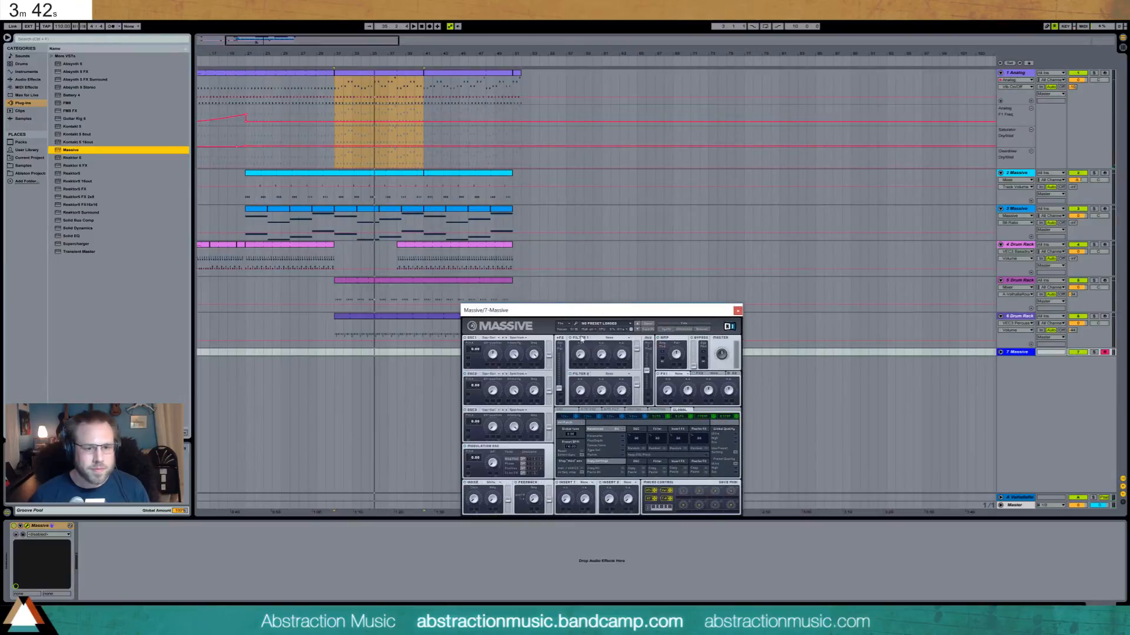
# Step: Browse the new Massive's synth lead sounds and load a Classic preset
pyautogui.click(705, 331)
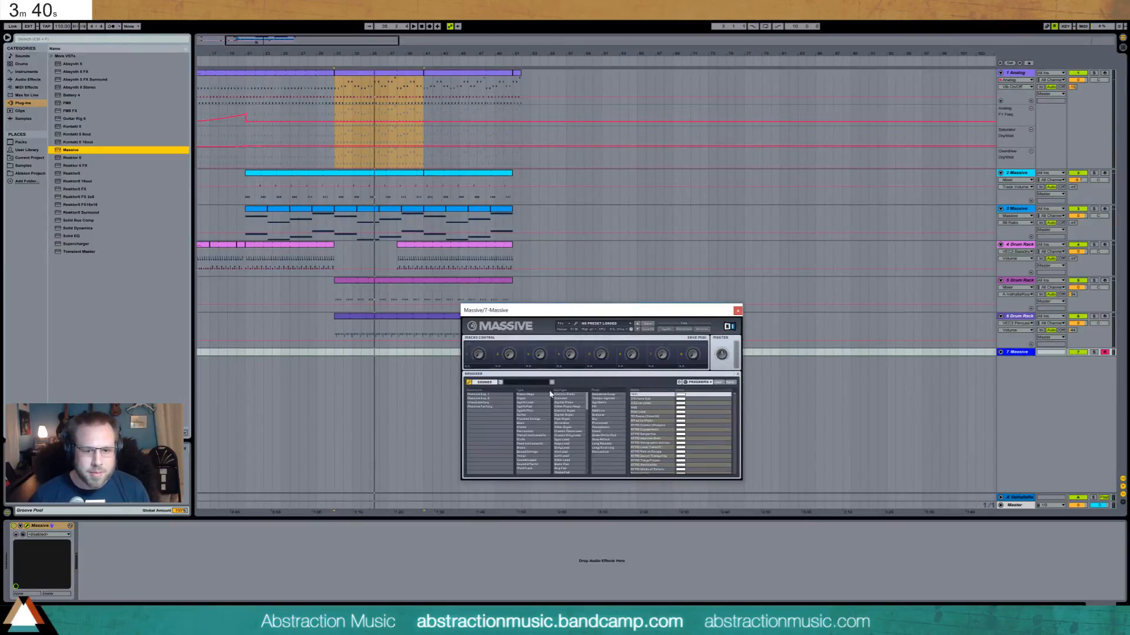
pyautogui.click(526, 403)
pyautogui.scroll(-3, 647, 447)
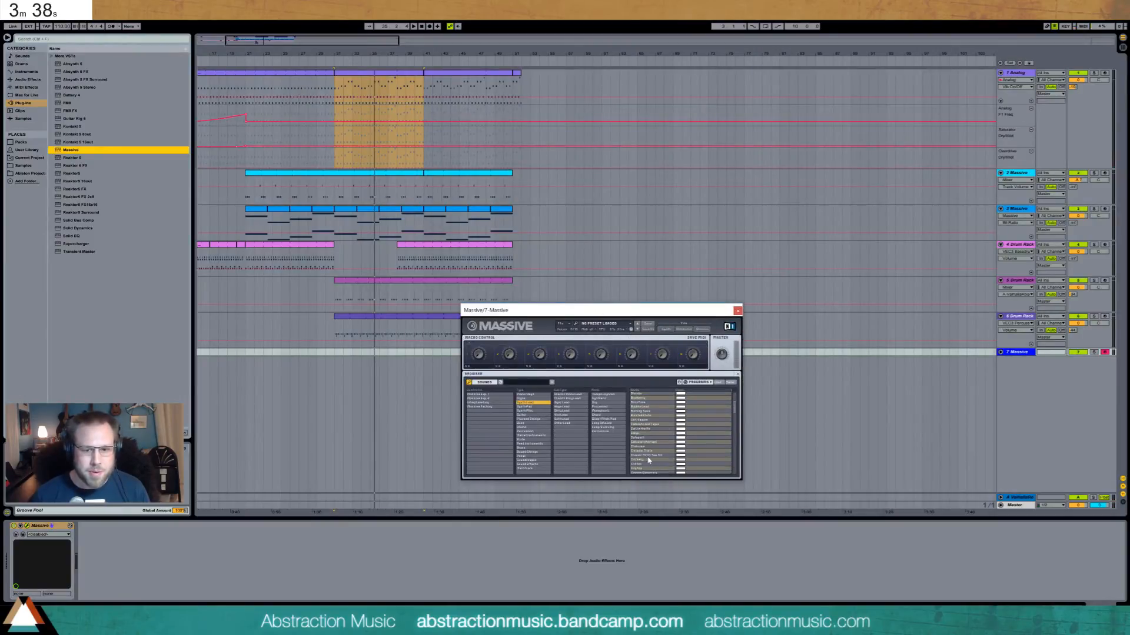
pyautogui.click(648, 456)
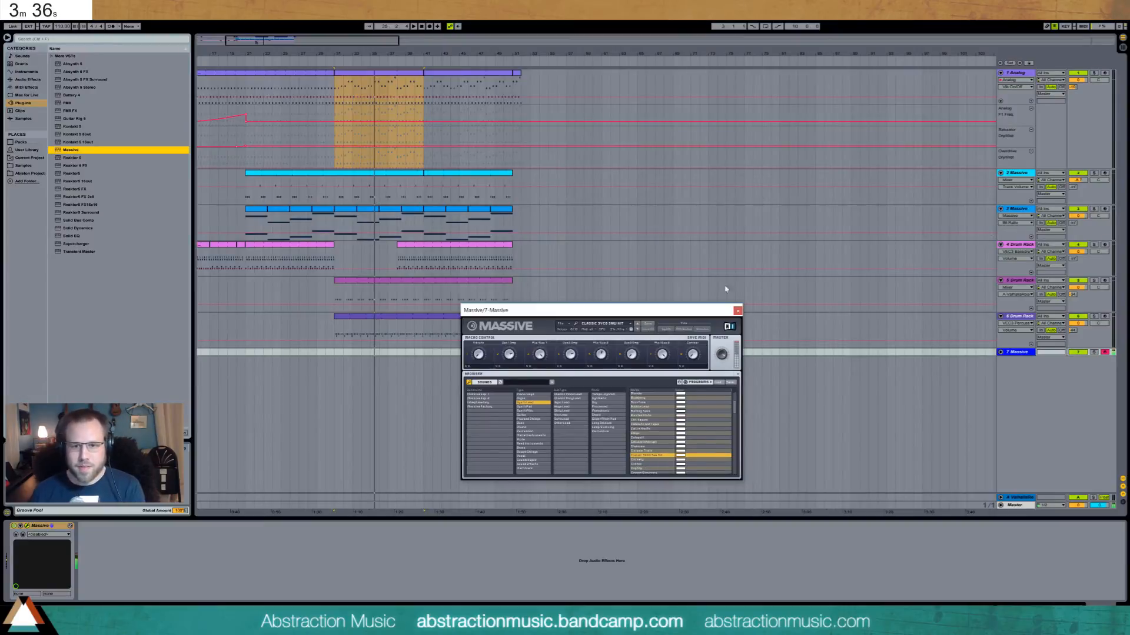
pyautogui.click(738, 310)
# Step: Draw a low rising Overdrive Dry/Wet automation ramp on the Analog track across the section starting at bar 31
pyautogui.click(349, 88)
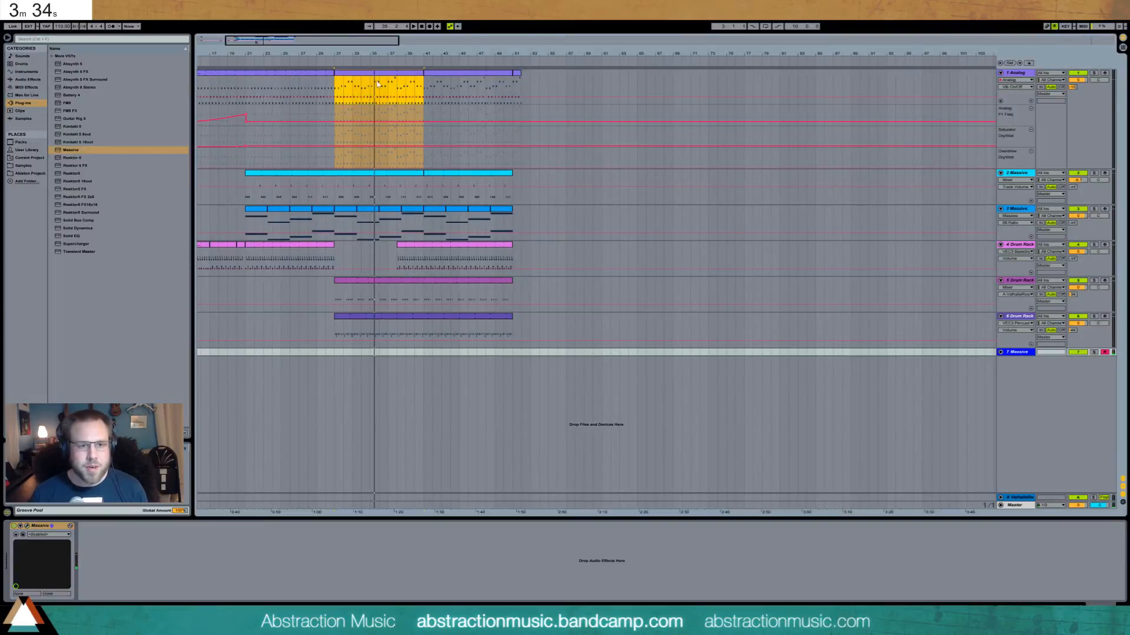
pyautogui.moveTo(724, 54); pyautogui.dragTo(724, 29)
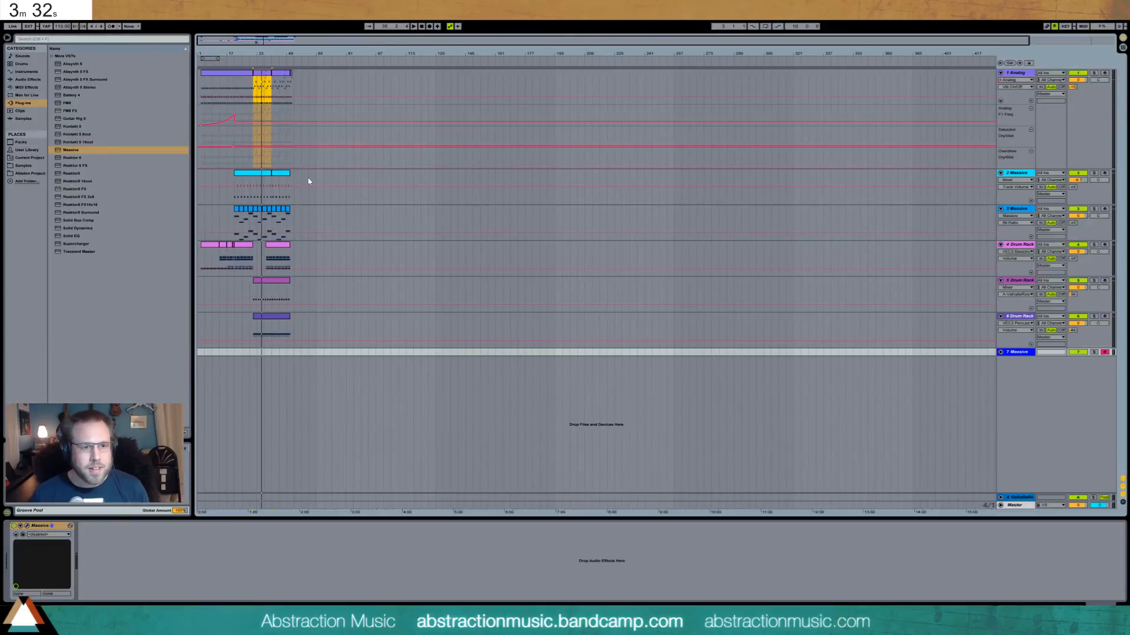
pyautogui.click(253, 168)
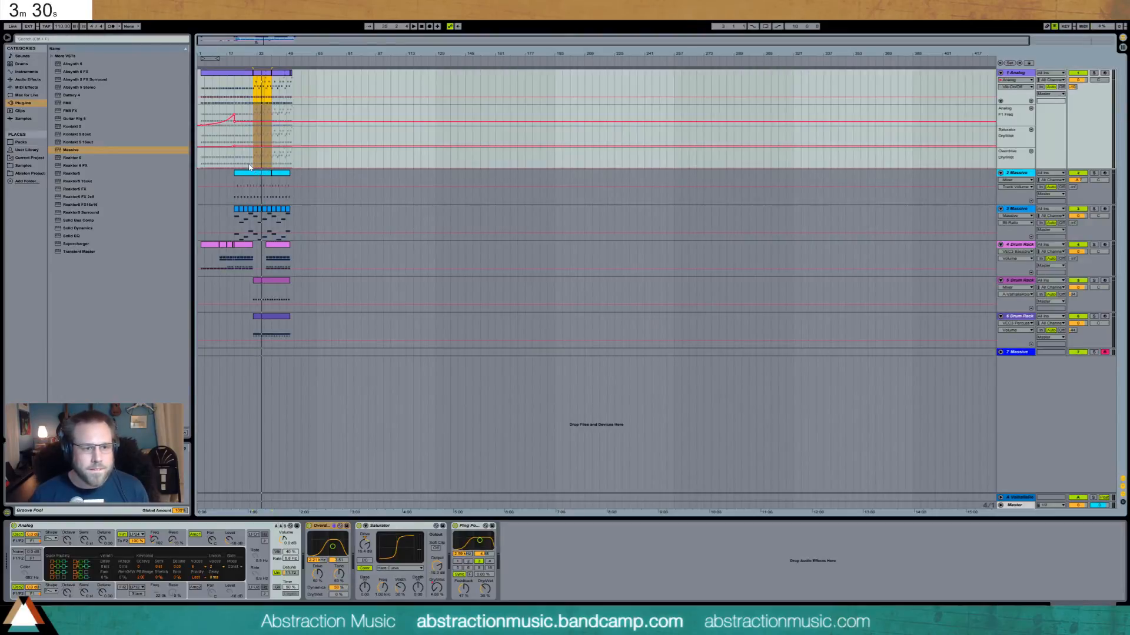
pyautogui.moveTo(253, 170); pyautogui.dragTo(272, 165)
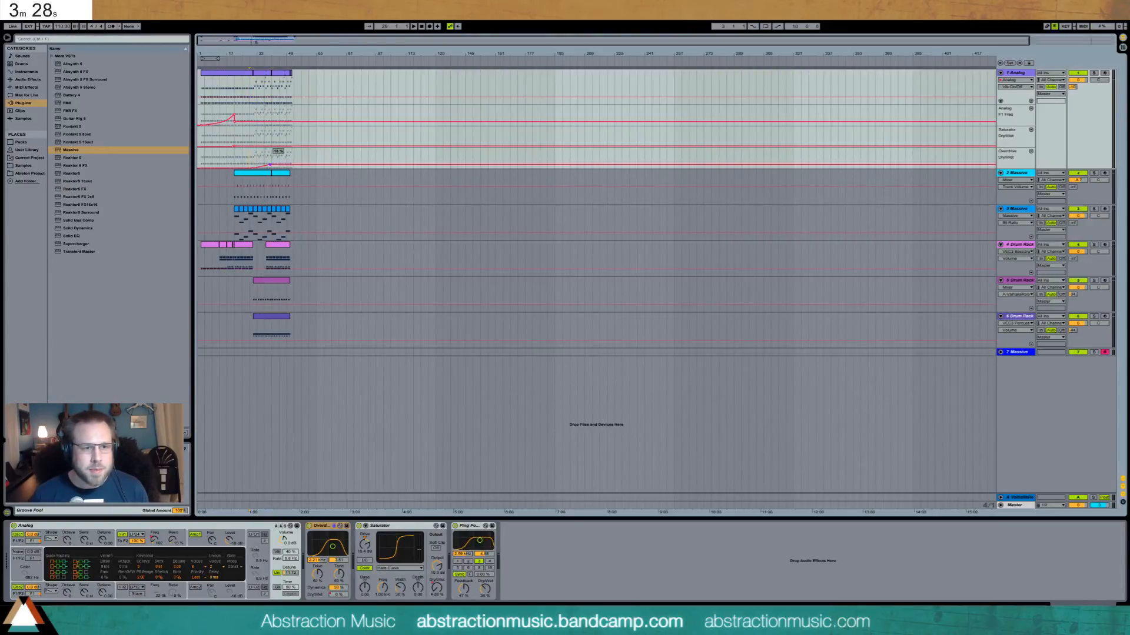
# Step: Play the new section and record a lead part onto the new Massive track
pyautogui.press('space')
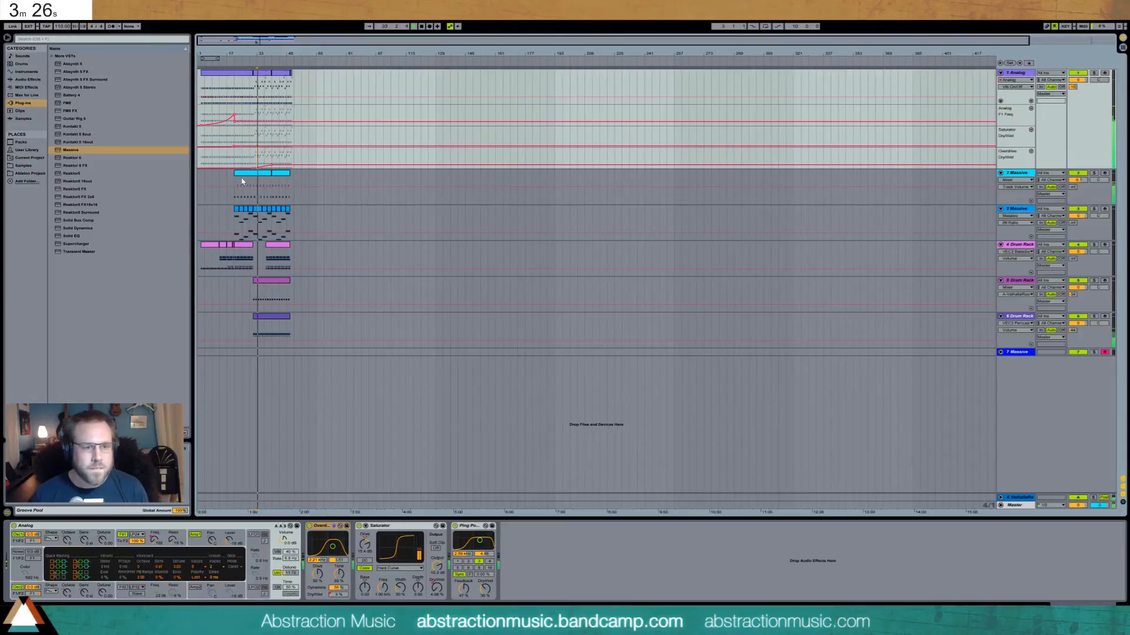
pyautogui.click(1018, 355)
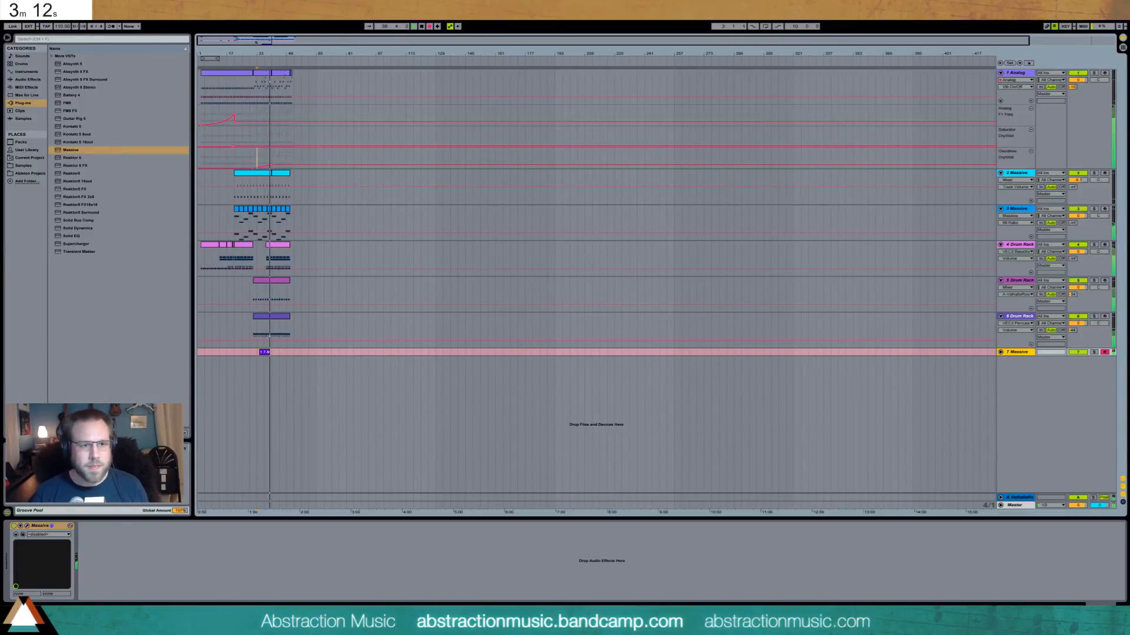
pyautogui.press('space')
# Step: Lower the notes of the fourth chord clip after bar 31 on the second Massive track by four semitones
pyautogui.moveTo(275, 40); pyautogui.dragTo(462, 199)
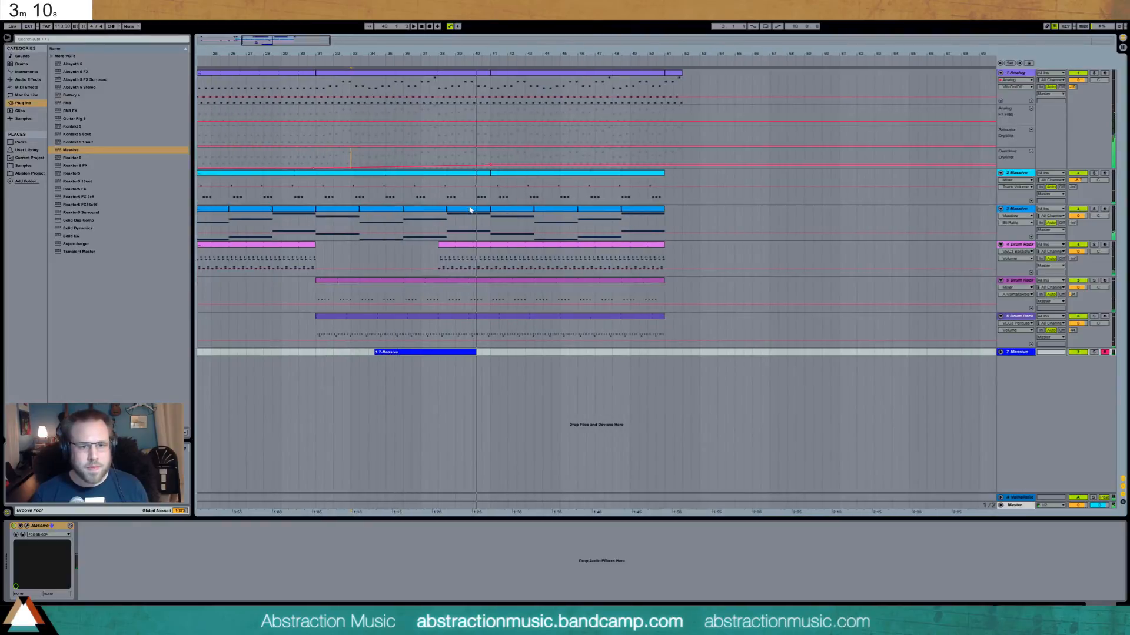
pyautogui.doubleClick(469, 210)
pyautogui.press('Down')
pyautogui.press('Down')
pyautogui.press('Down')
pyautogui.press('Down')
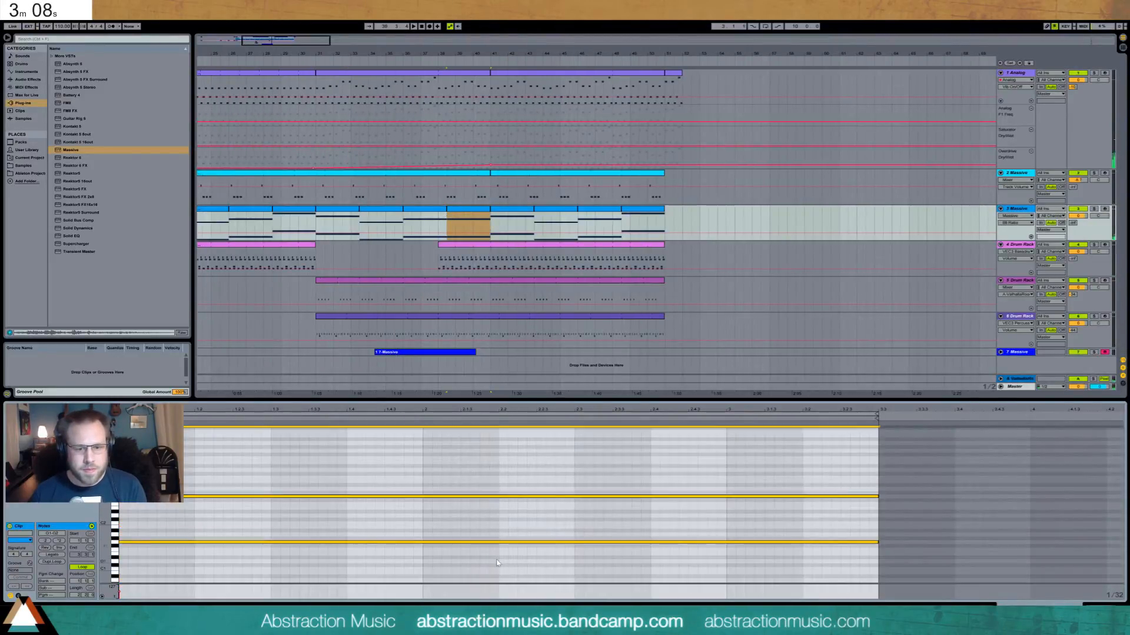
# Step: Inspect the new Massive track's synth settings and listen to the recorded lead clip
pyautogui.hotkey('shift', 'Tab')
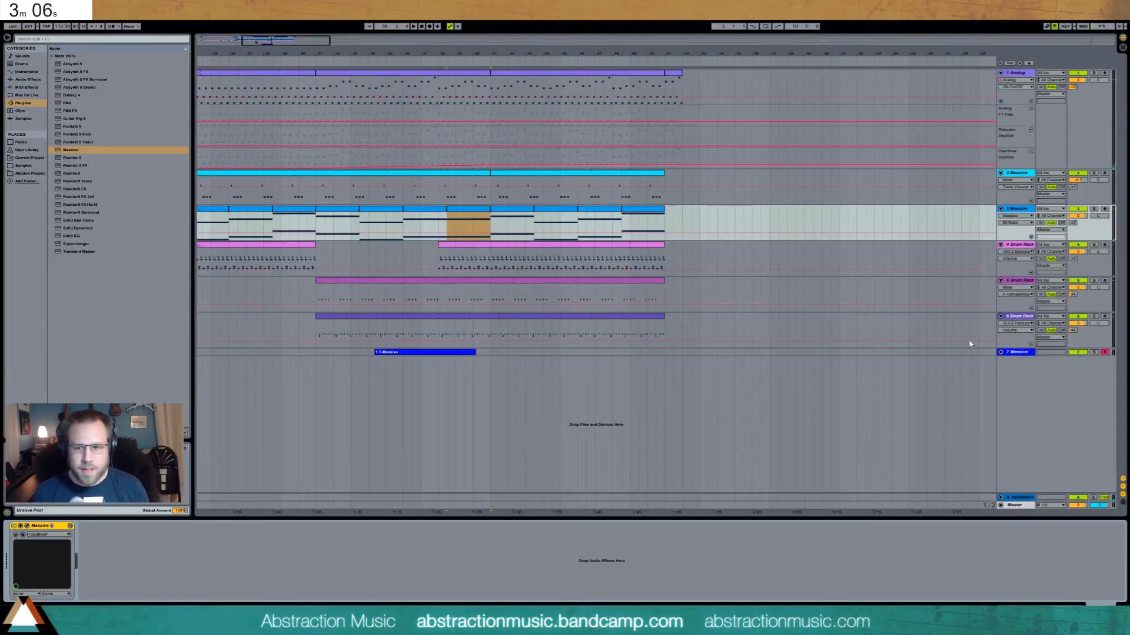
pyautogui.click(1006, 352)
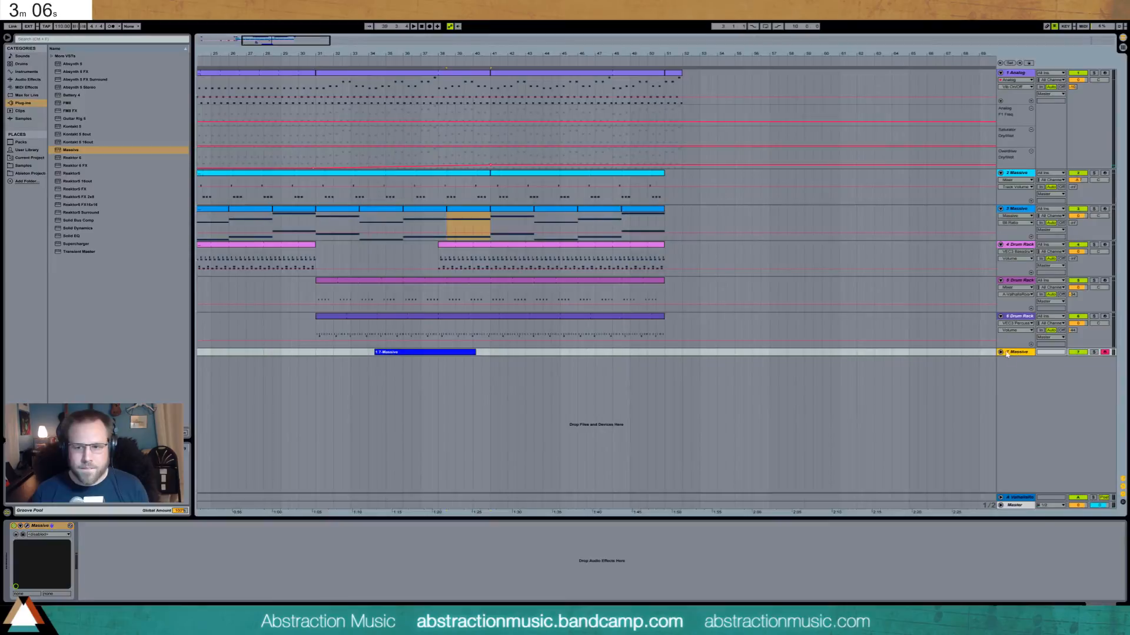
pyautogui.click(27, 526)
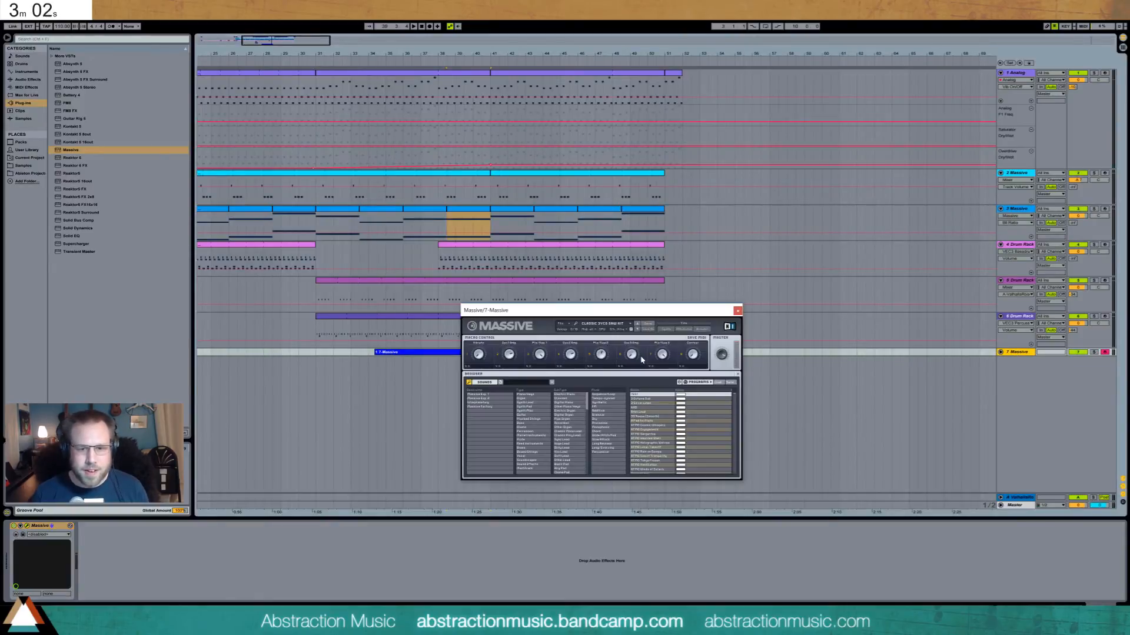
pyautogui.click(666, 329)
pyautogui.press('space')
pyautogui.click(383, 352)
pyautogui.press('space')
pyautogui.press('space')
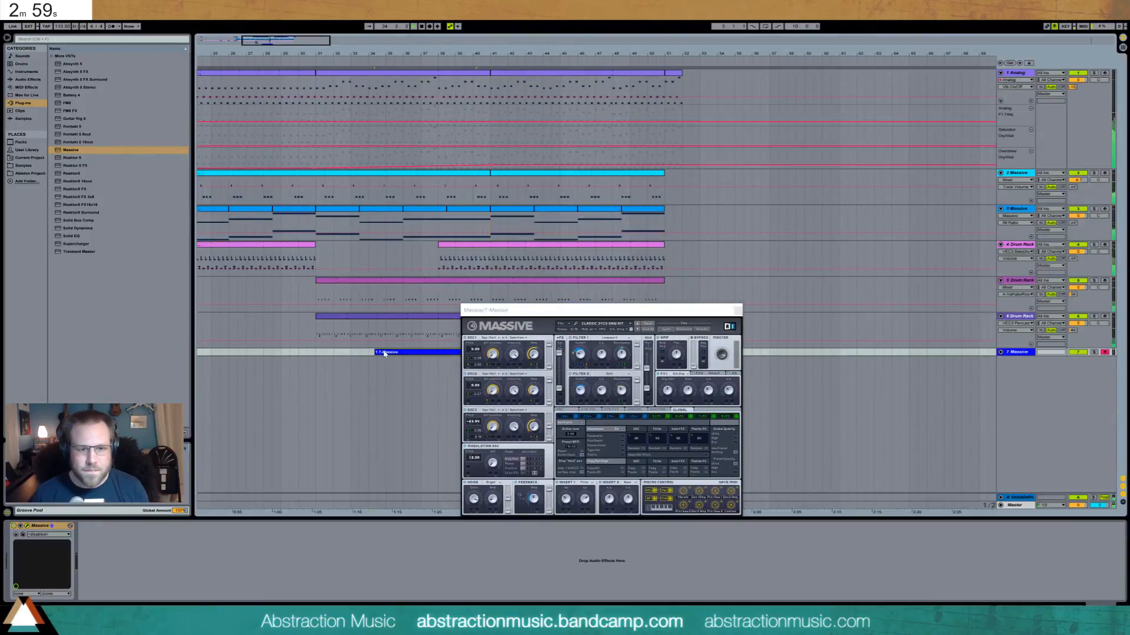
pyautogui.click(737, 310)
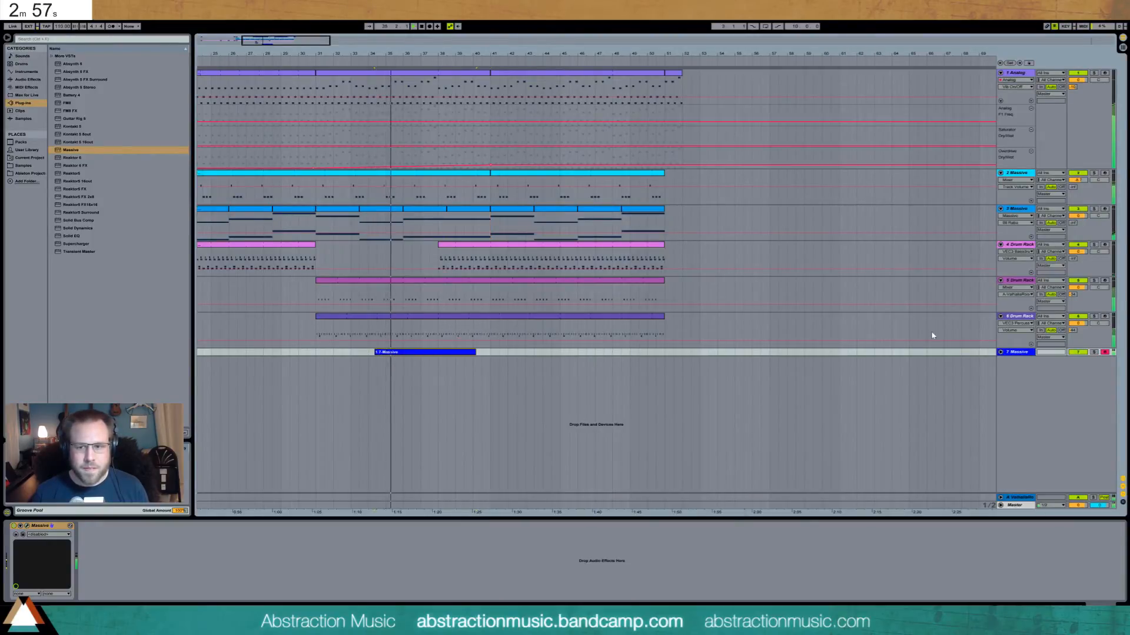
# Step: Unfold the new Massive track and adjust its volume slightly during playback
pyautogui.click(1001, 352)
pyautogui.moveTo(1078, 360)
pyautogui.mouseDown()
pyautogui.moveTo(1079, 374)
pyautogui.moveTo(1072, 338)
pyautogui.moveTo(1078, 357)
pyautogui.mouseUp()
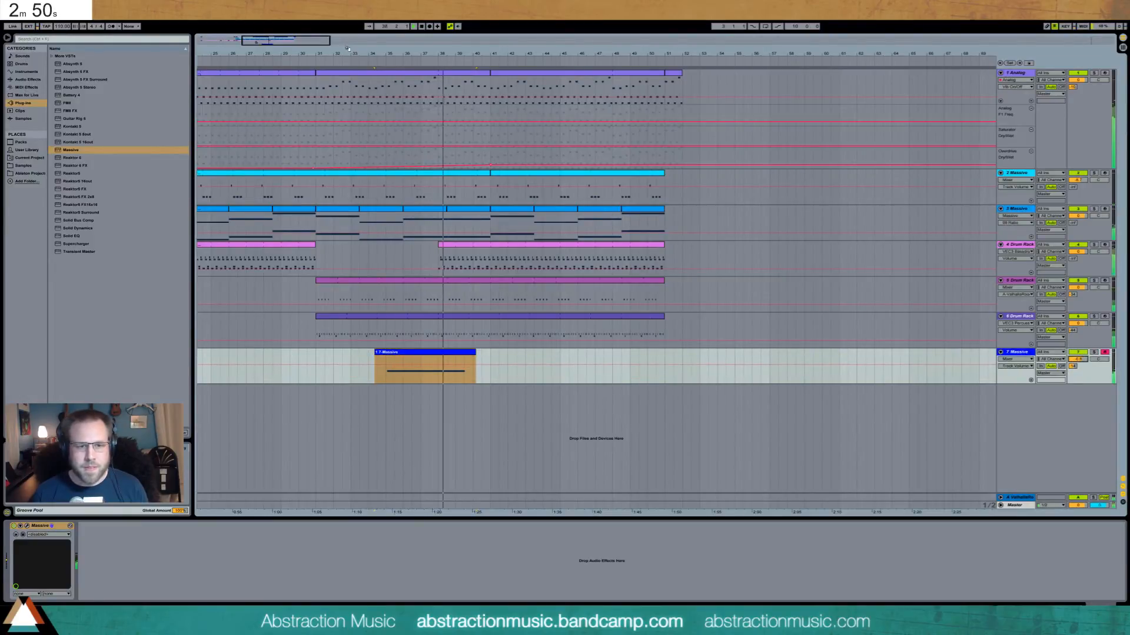
# Step: Duplicate the section from bar 31 to bar 51 across all tracks directly after itself
pyautogui.moveTo(336, 55); pyautogui.dragTo(335, 16)
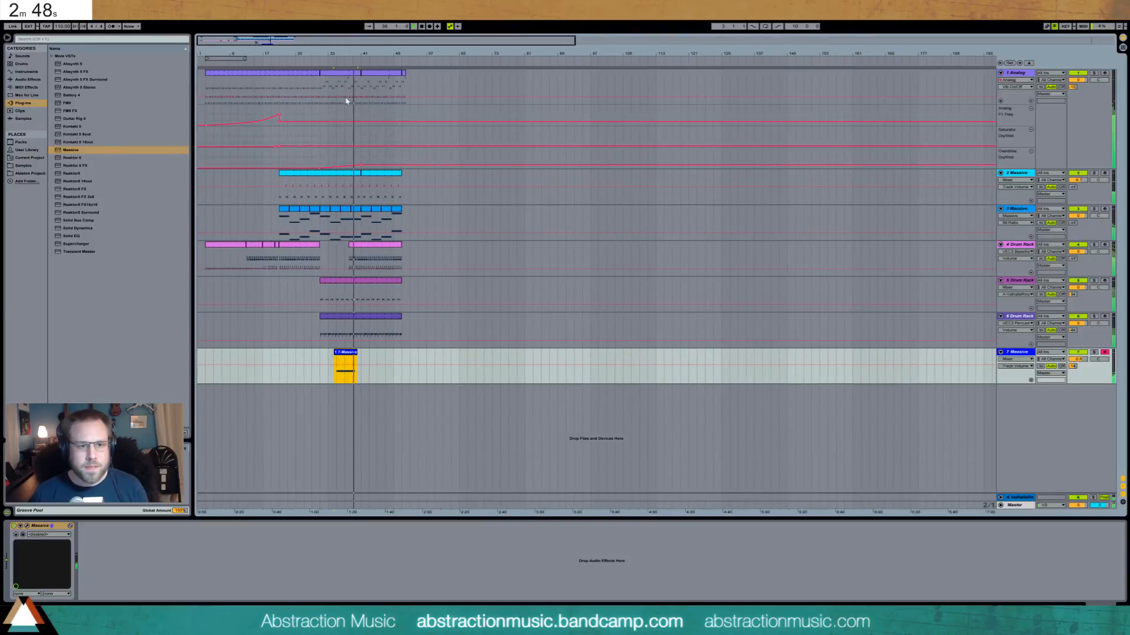
pyautogui.moveTo(320, 91); pyautogui.dragTo(402, 377)
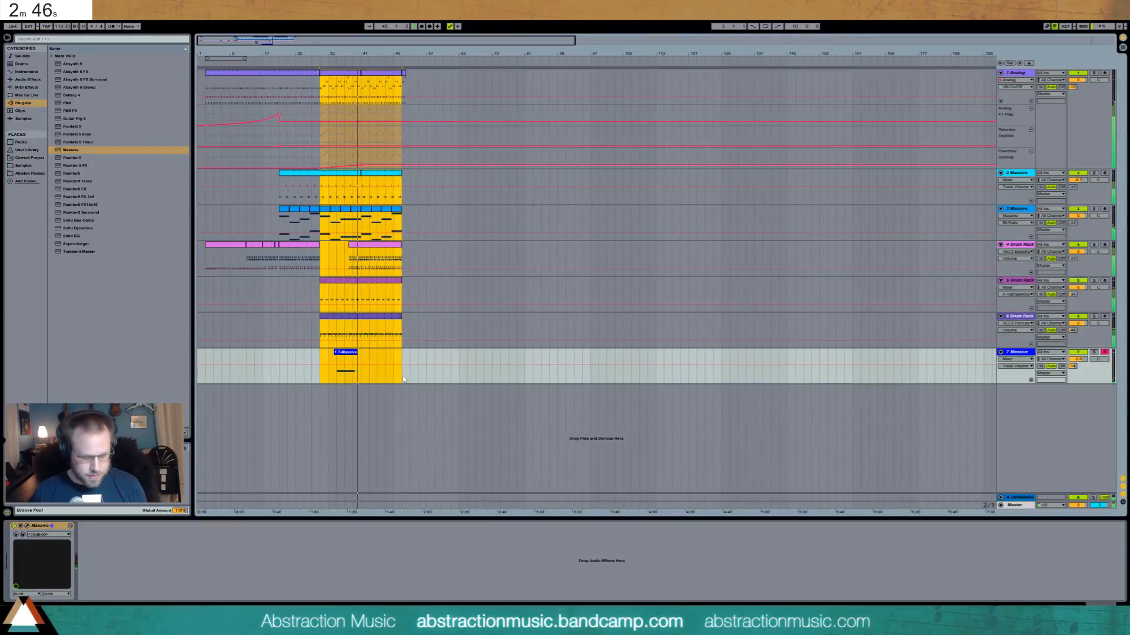
pyautogui.hotkey('ctrl', 'd')
# Step: Move the copied lead clip earlier on the lowest Massive track and make the Analog part after bar 31 one continuous clip
pyautogui.moveTo(420, 352); pyautogui.dragTo(388, 353)
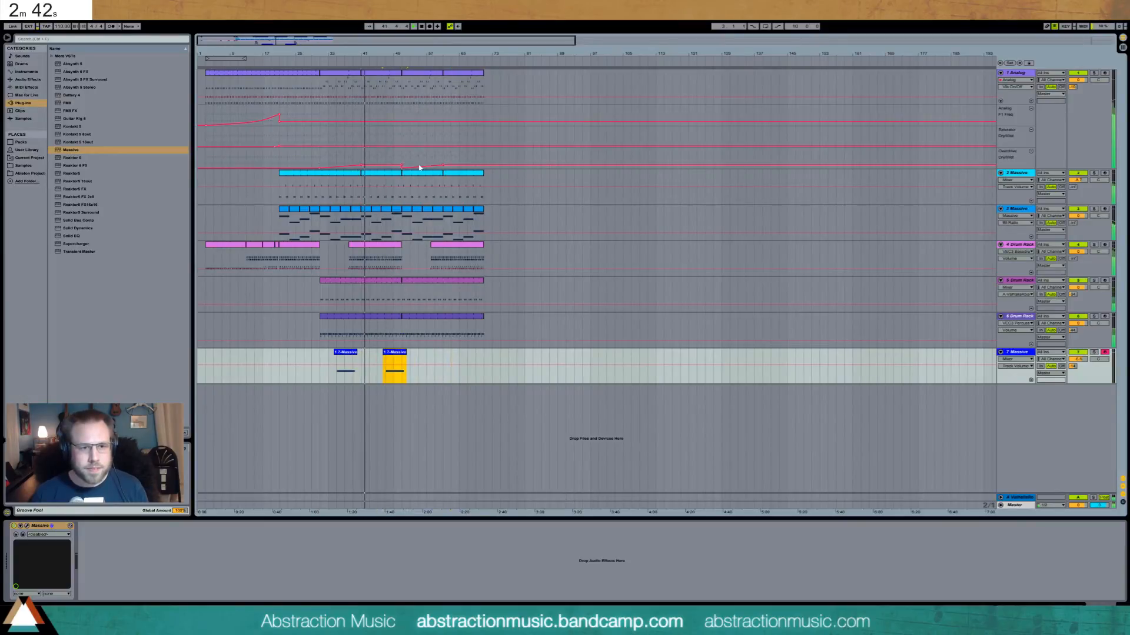
pyautogui.moveTo(319, 76); pyautogui.dragTo(492, 75)
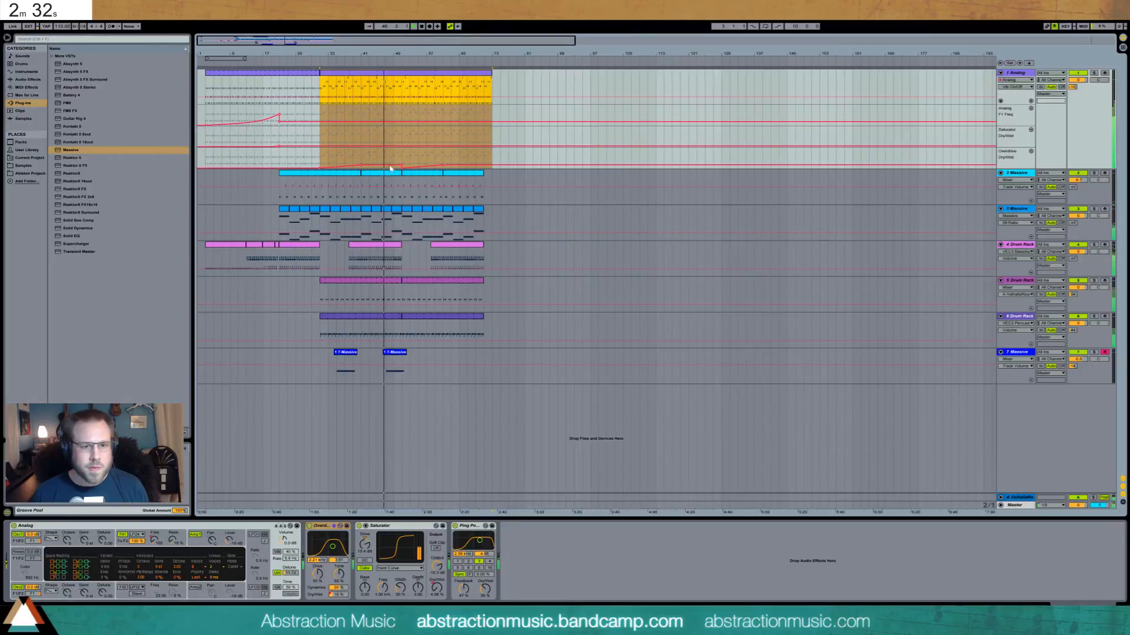
# Step: Stop playback, insert a new MIDI track below the second Massive track and load the Analog instrument on it
pyautogui.click(385, 211)
pyautogui.press('space')
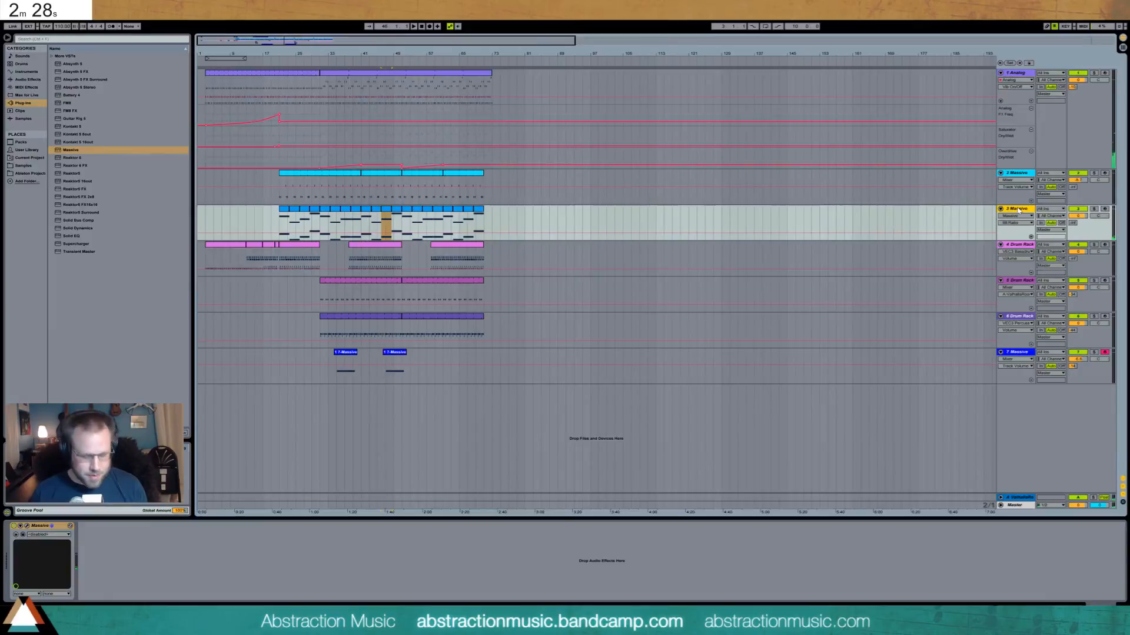
pyautogui.hotkey('ctrl', 'shift', 't')
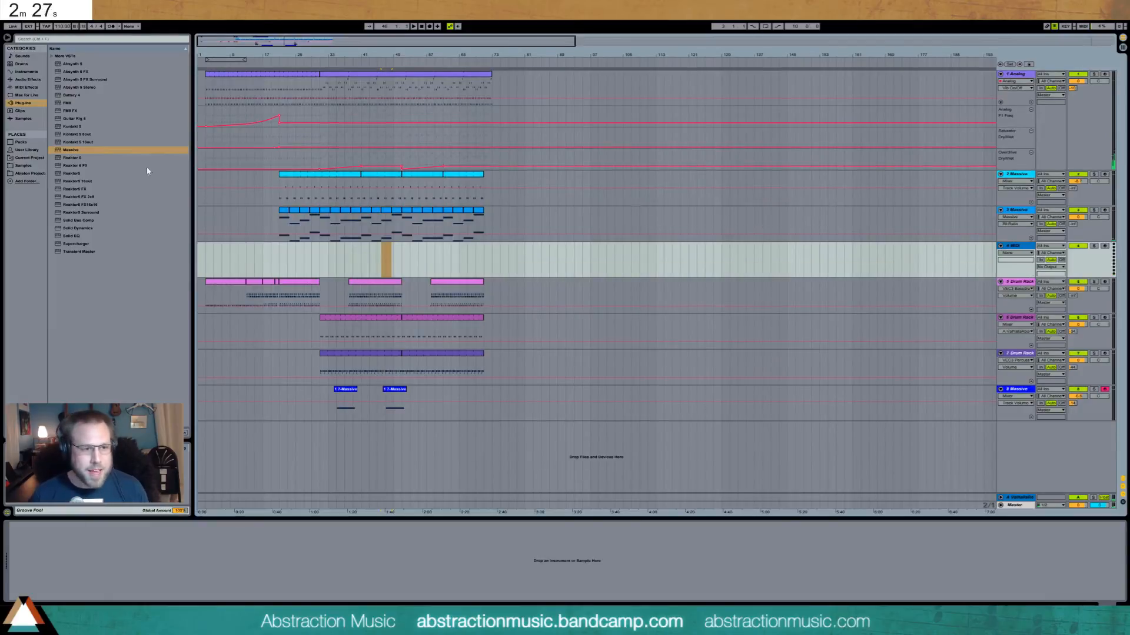
pyautogui.click(42, 80)
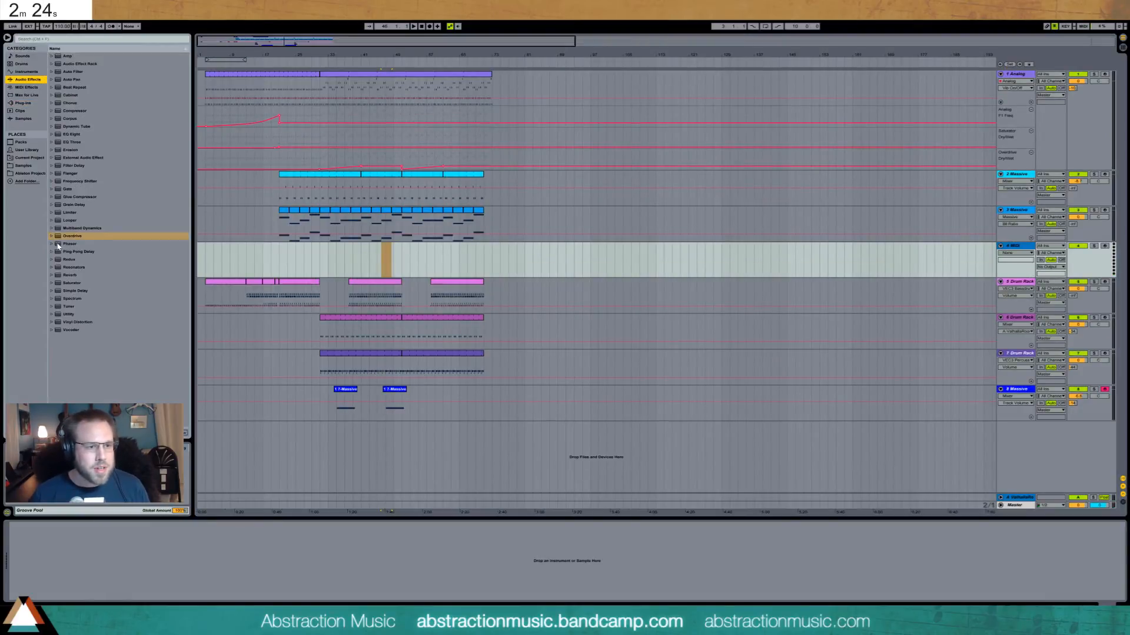
pyautogui.click(31, 72)
pyautogui.click(70, 56)
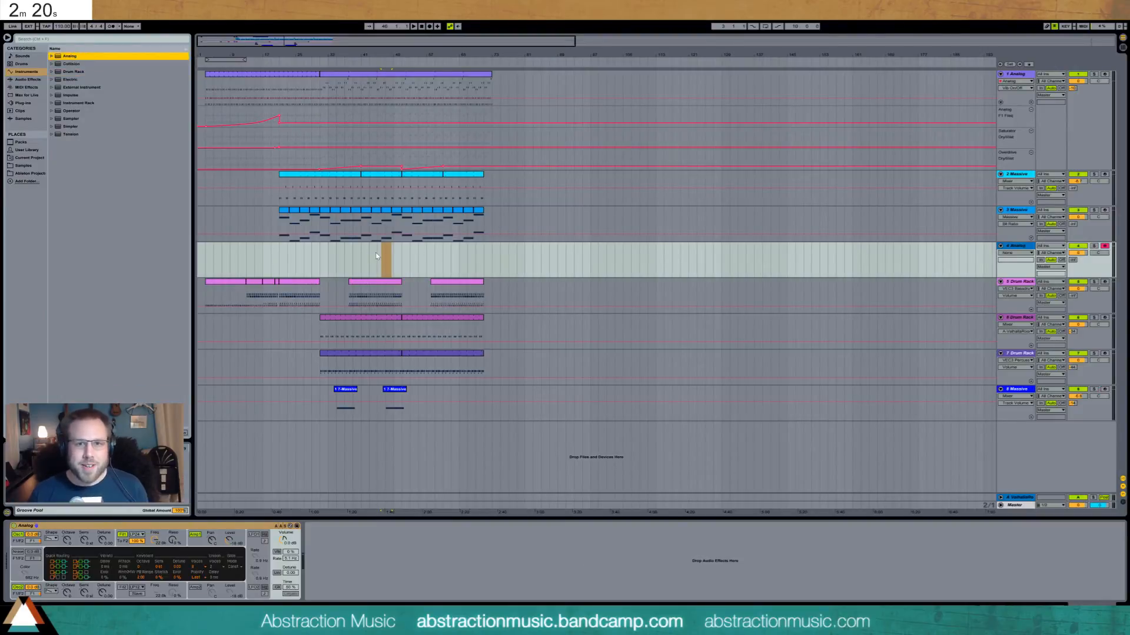
# Step: Change the first oscillator's waveform on the new Analog synth, then enable unison and adjust its detune
pyautogui.moveTo(470, 38); pyautogui.dragTo(469, 12)
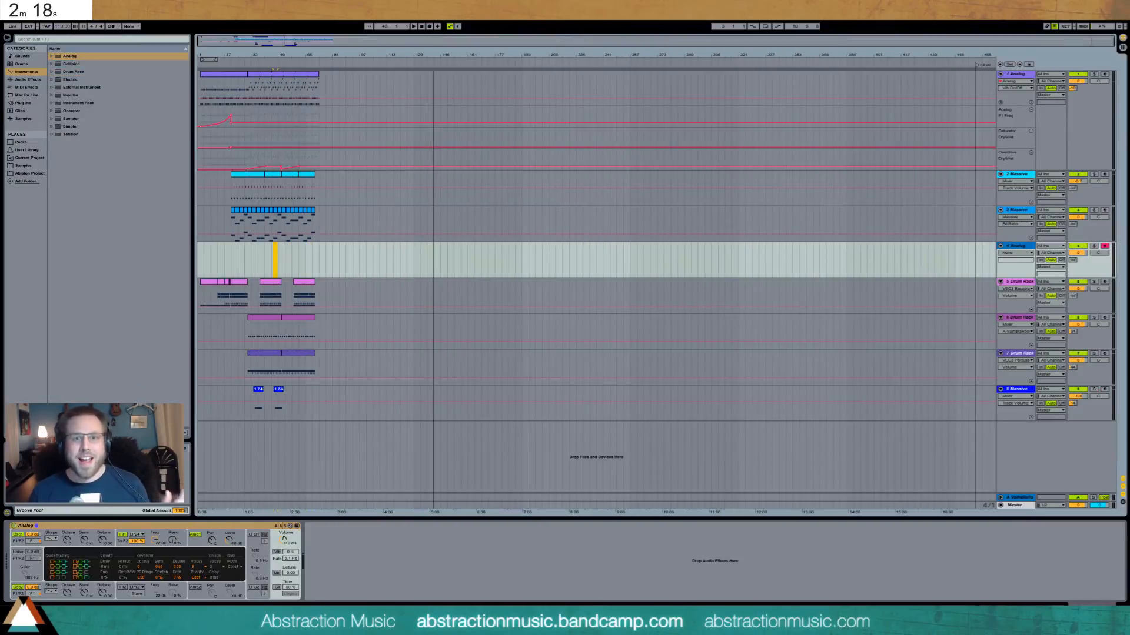
pyautogui.moveTo(271, 29); pyautogui.dragTo(398, 72)
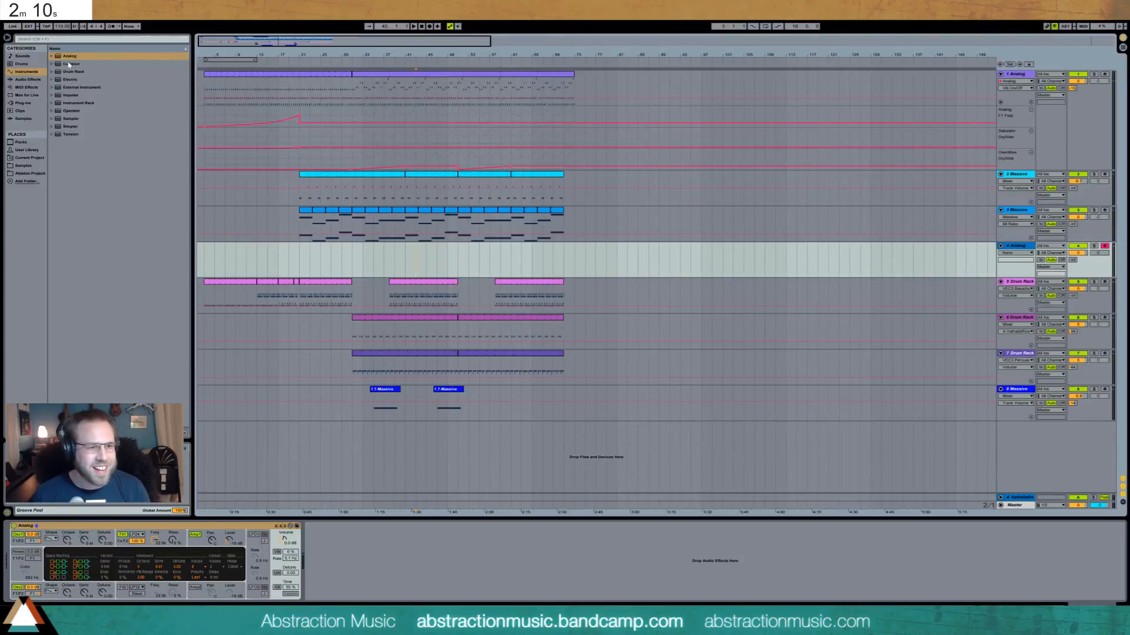
pyautogui.click(50, 543)
pyautogui.click(54, 556)
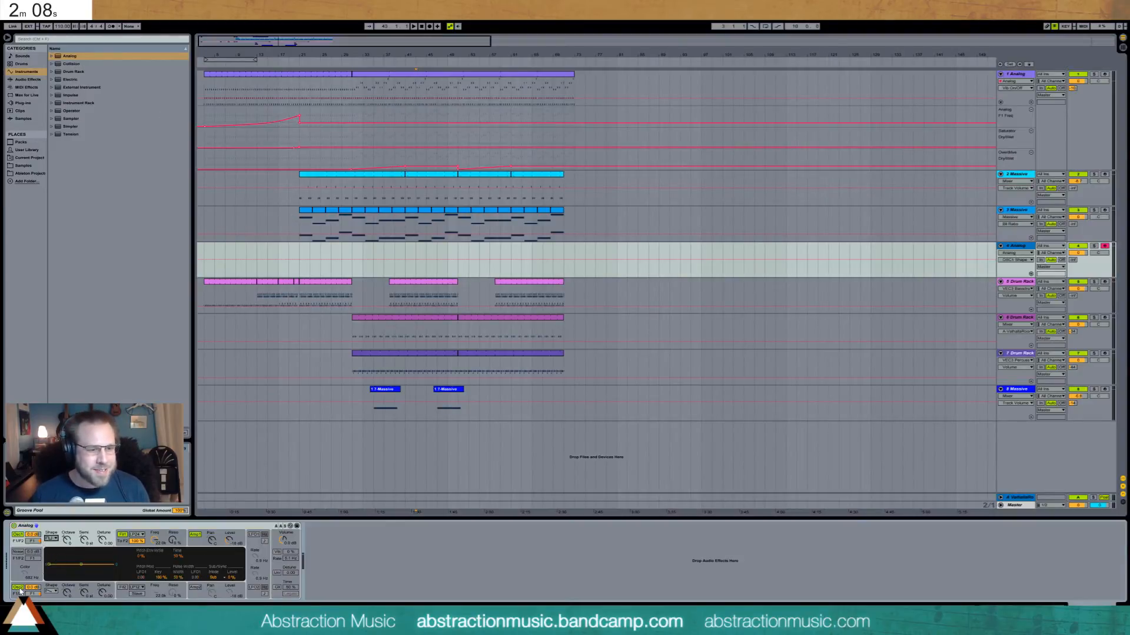
pyautogui.click(276, 573)
pyautogui.moveTo(294, 575); pyautogui.dragTo(294, 583)
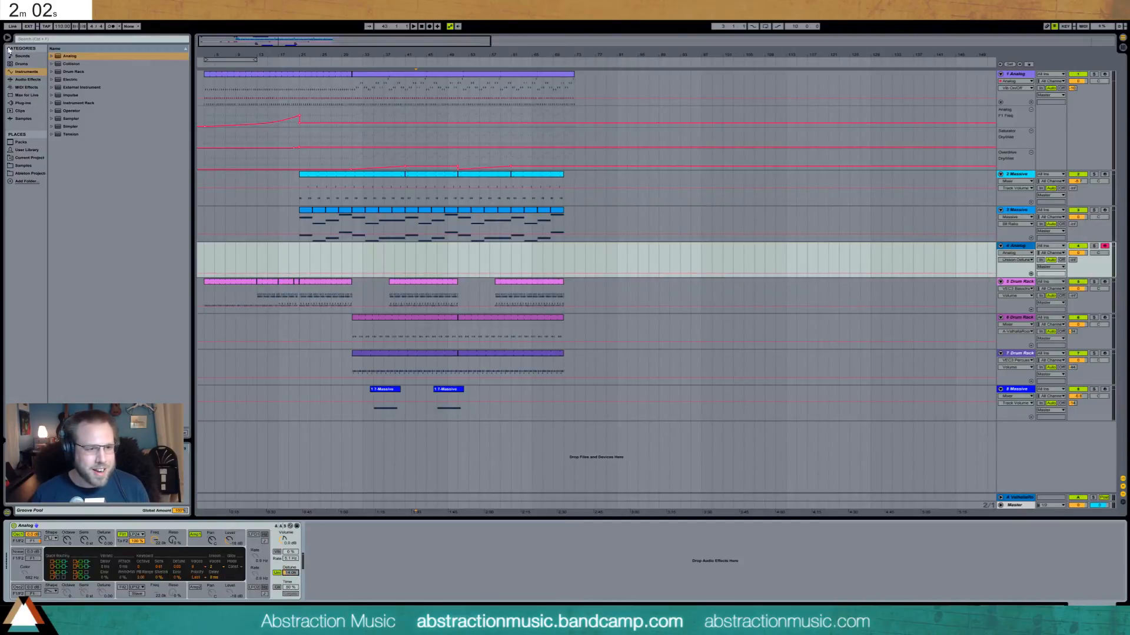
# Step: Create a three-bar MIDI clip at bar 21 on the new Analog track with a long note and a short lower note at its end
pyautogui.click(37, 80)
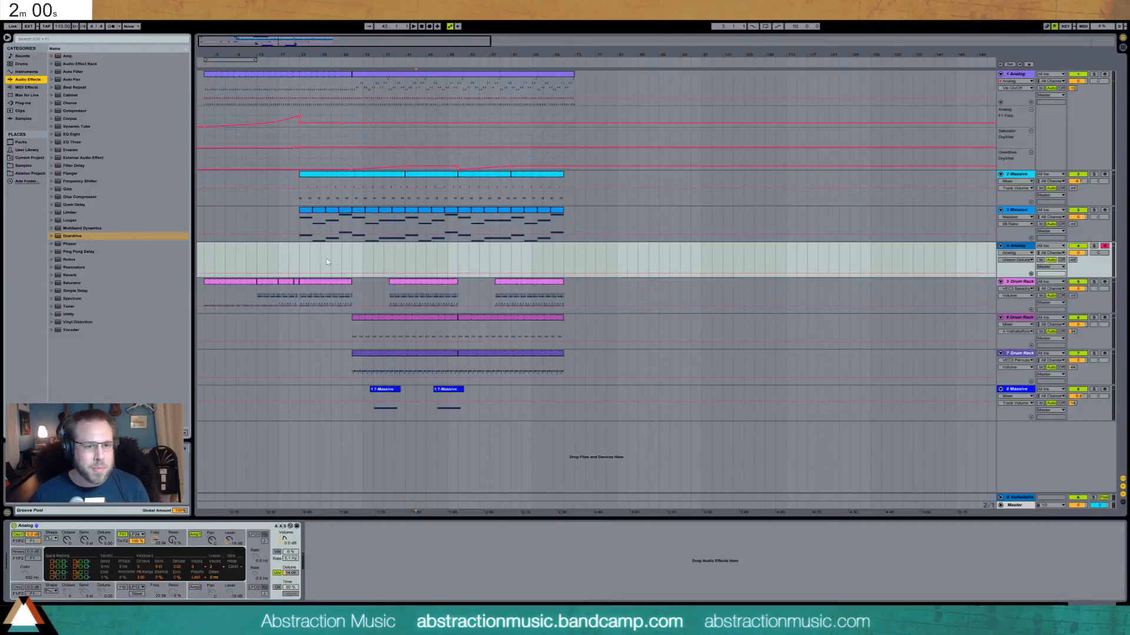
pyautogui.click(299, 260)
pyautogui.moveTo(267, 41); pyautogui.dragTo(288, 313)
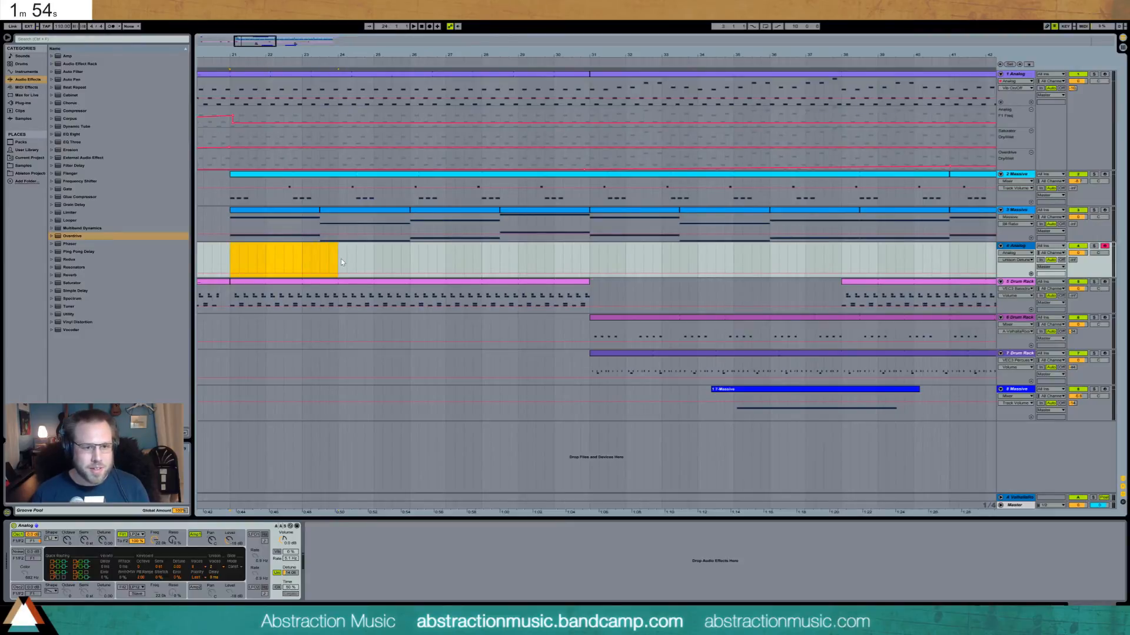
pyautogui.hotkey('ctrl', 'shift', 'm')
pyautogui.doubleClick(323, 265)
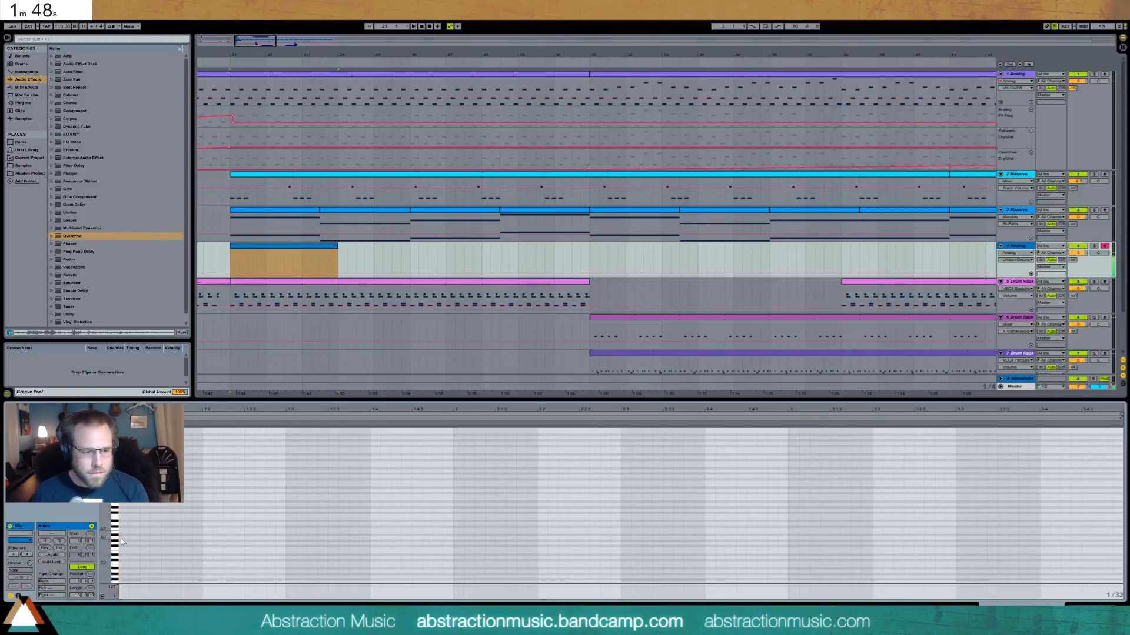
pyautogui.moveTo(122, 540)
pyautogui.mouseDown()
pyautogui.moveTo(1029, 527)
pyautogui.moveTo(1062, 547)
pyautogui.moveTo(1118, 553)
pyautogui.mouseUp()
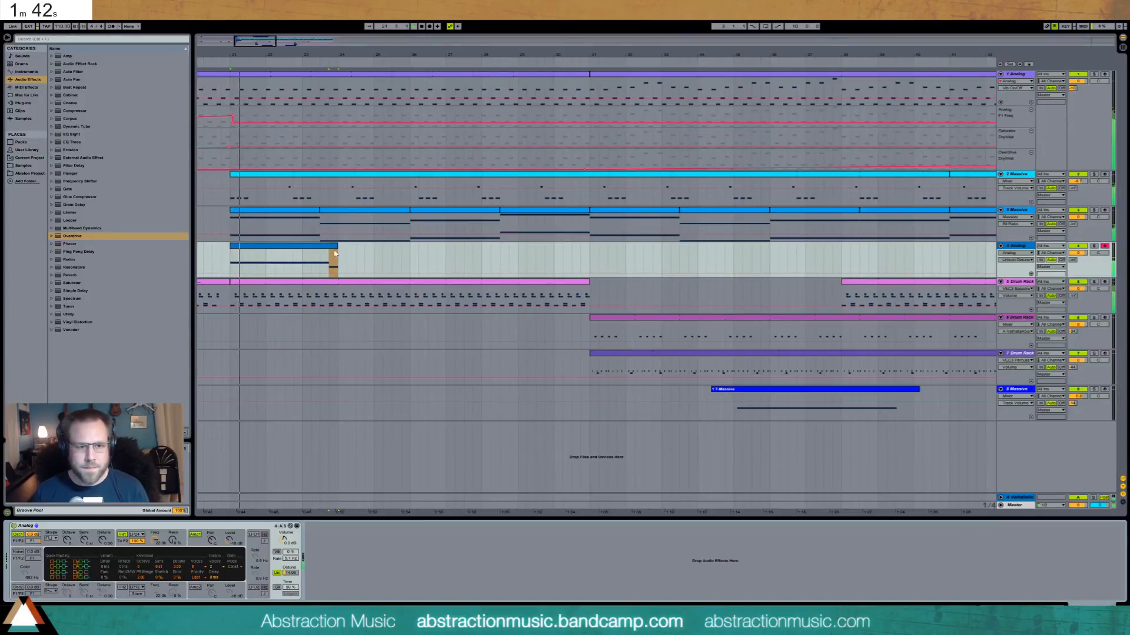
# Step: Extend the three-bar Analog pattern so it repeats until the end of the other tracks' clips
pyautogui.moveTo(337, 259); pyautogui.dragTo(933, 257)
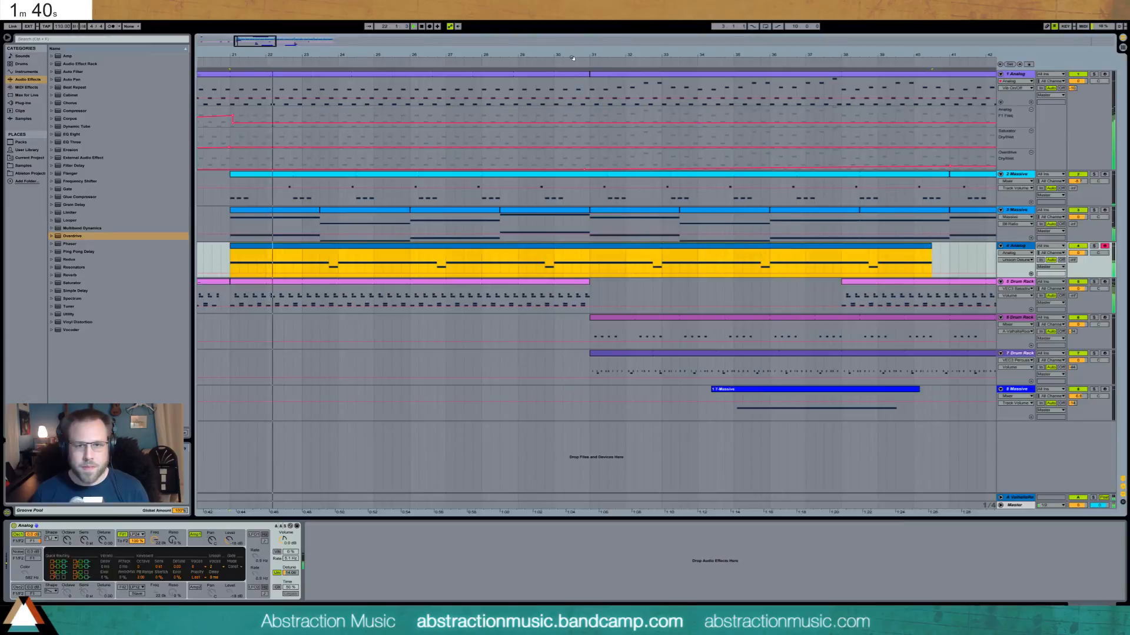
pyautogui.moveTo(789, 55); pyautogui.dragTo(571, 55)
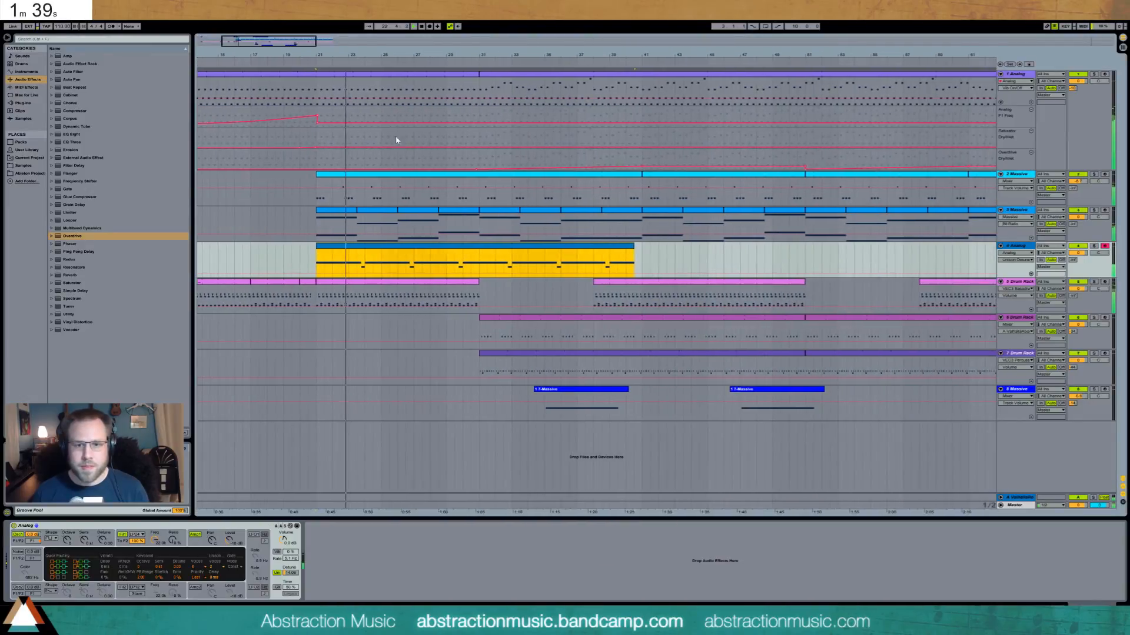
pyautogui.moveTo(633, 246); pyautogui.dragTo(911, 241)
pyautogui.moveTo(518, 55); pyautogui.dragTo(237, 36)
pyautogui.moveTo(483, 246); pyautogui.dragTo(621, 247)
# Step: Start the short lower note at the end of the Analog pattern later and lengthen the long note to meet it
pyautogui.doubleClick(616, 247)
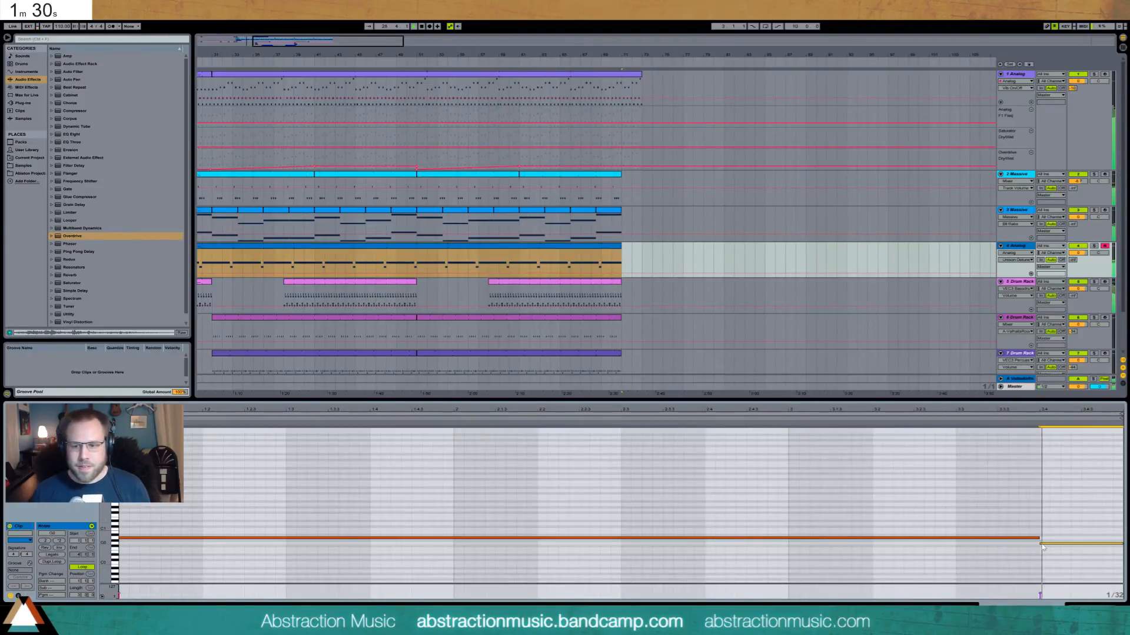
pyautogui.moveTo(1040, 543); pyautogui.dragTo(1080, 538)
pyautogui.hotkey('shift', 'Tab')
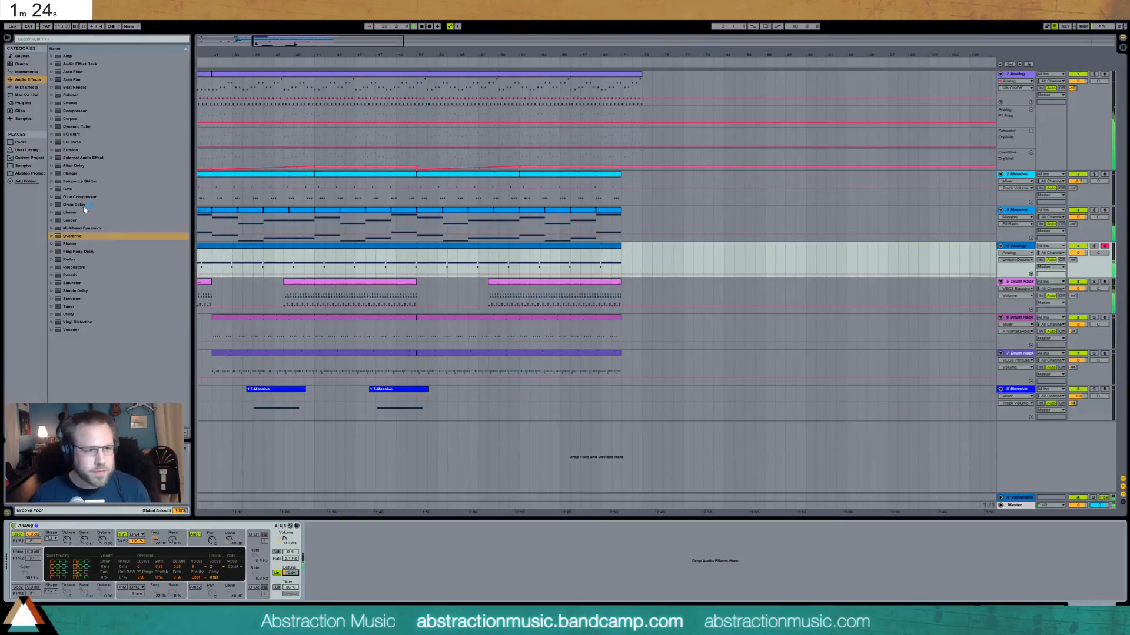
# Step: Add Overdrive to the new Analog track, insert a Phaser before it and adjust the Phaser's frequency and feedback
pyautogui.moveTo(72, 236); pyautogui.dragTo(332, 546)
pyautogui.moveTo(305, 41); pyautogui.dragTo(278, 42)
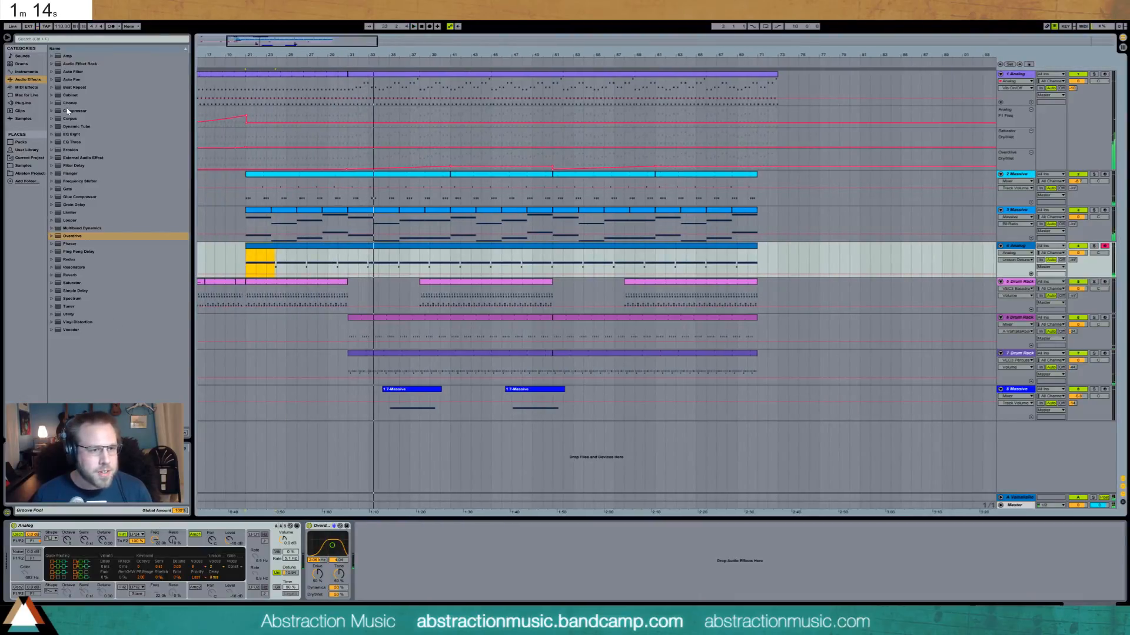
pyautogui.click(63, 244)
pyautogui.moveTo(314, 586); pyautogui.dragTo(369, 577)
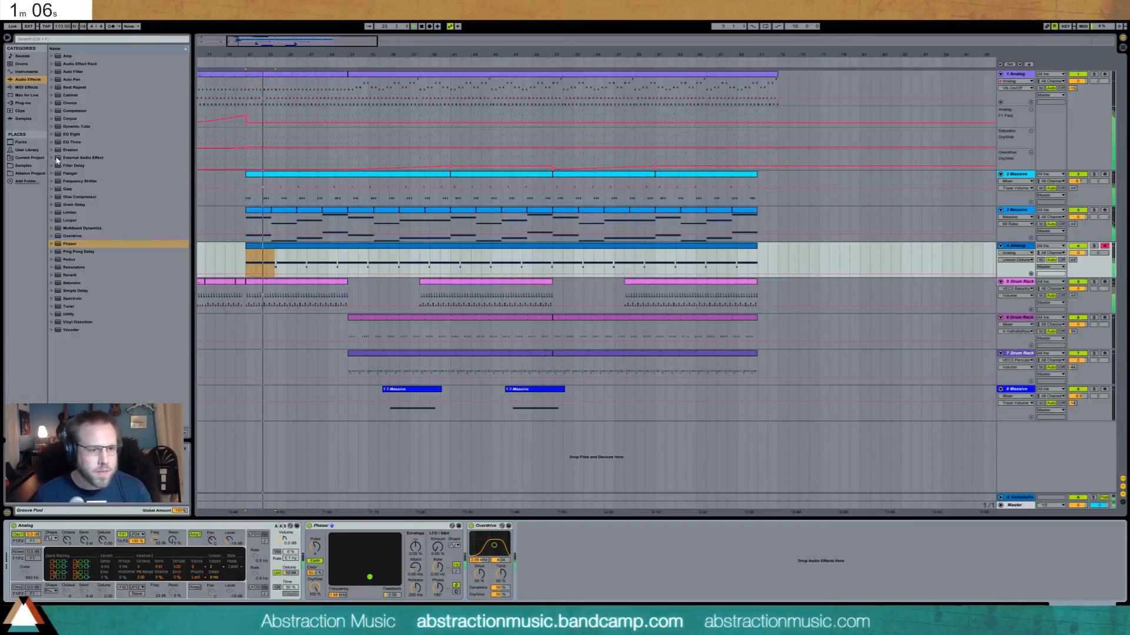
# Step: Add a Compressor before the Phaser and sidechain it to the drum rack's VEC3 Bassdrums chain, Post Mixer
pyautogui.click(280, 250)
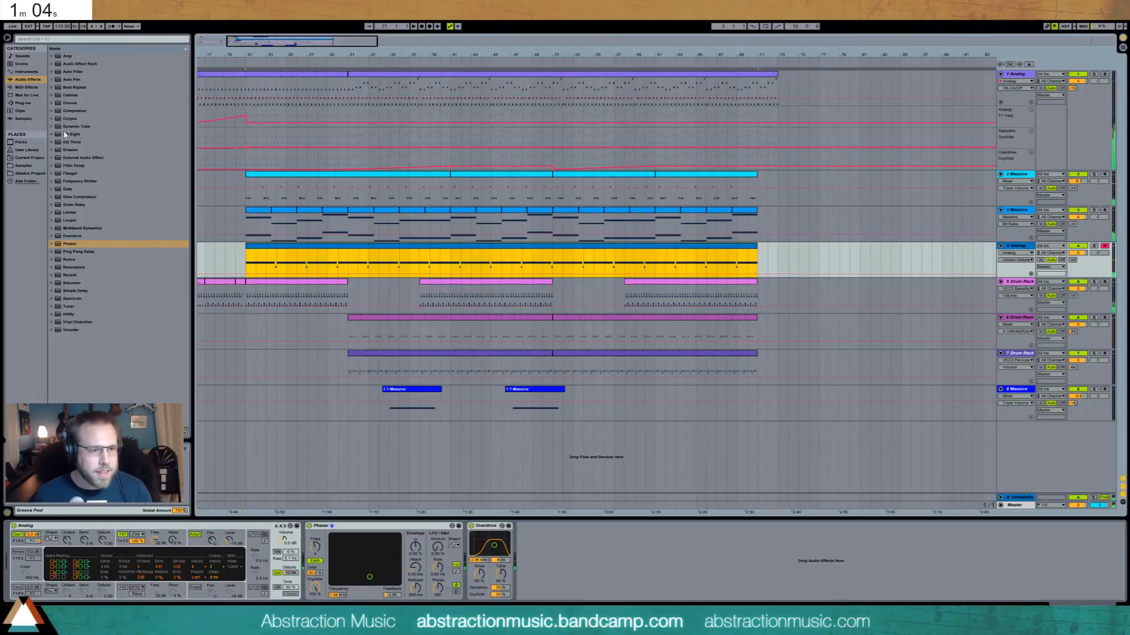
pyautogui.moveTo(71, 111); pyautogui.dragTo(312, 566)
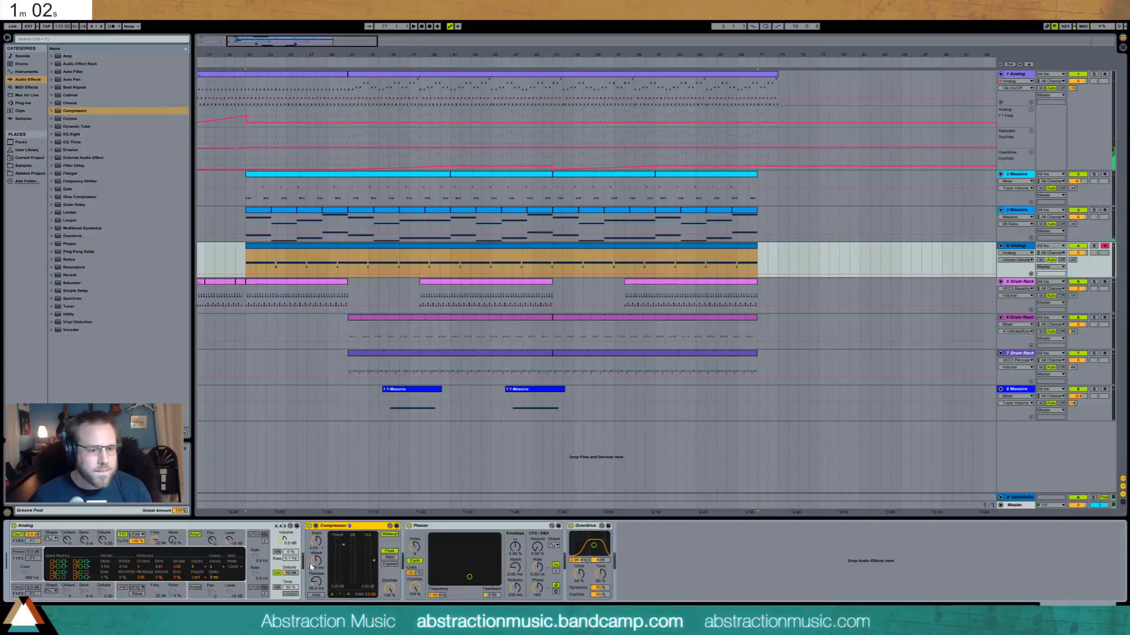
pyautogui.click(316, 525)
pyautogui.click(326, 547)
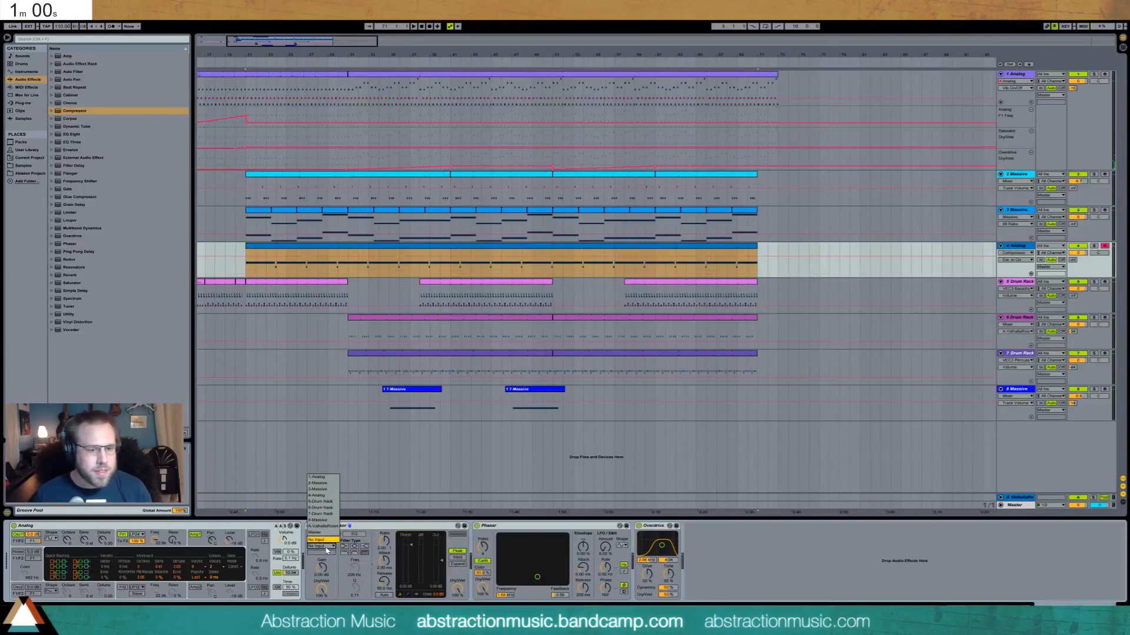
pyautogui.click(328, 508)
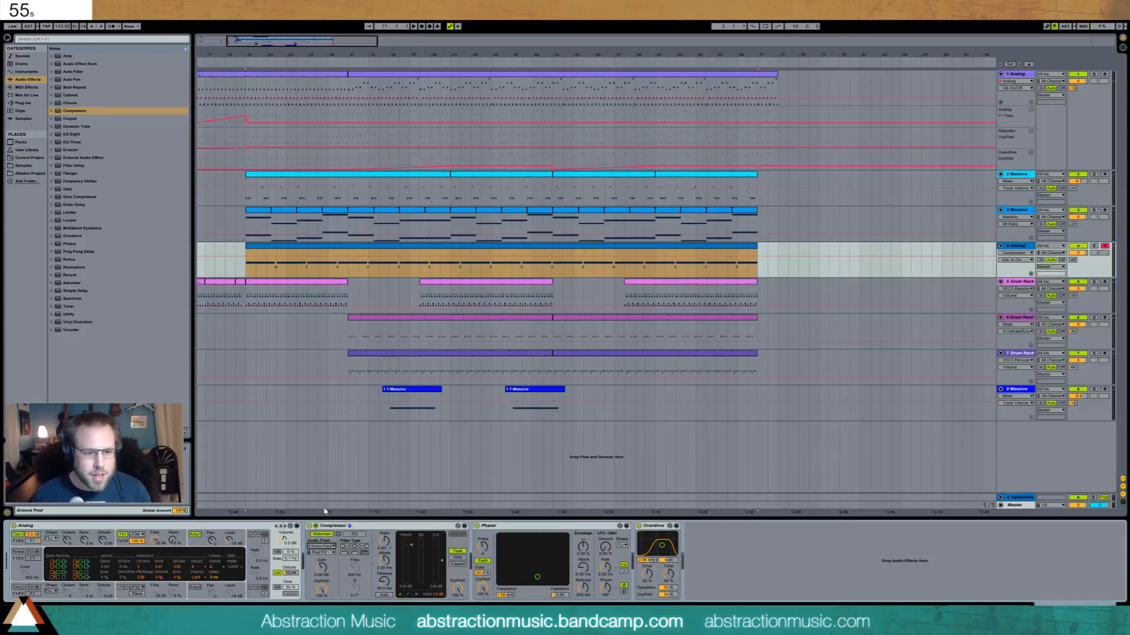
pyautogui.click(325, 554)
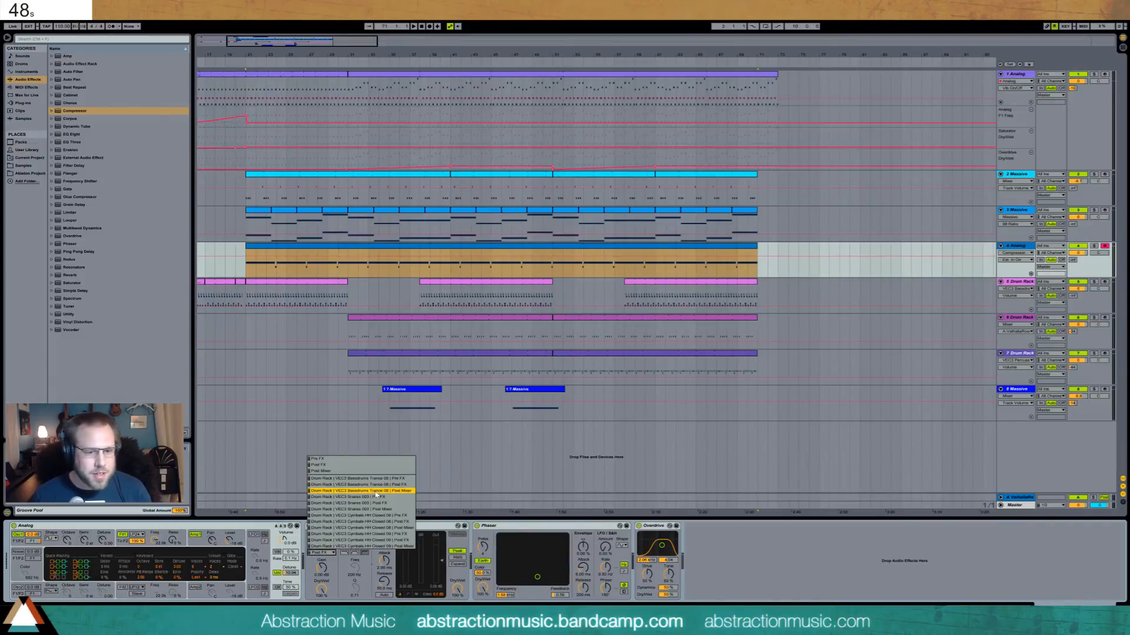
pyautogui.click(364, 491)
# Step: Lower the sidechain Compressor's threshold and audition the new Analog part from bar 21
pyautogui.click(408, 572)
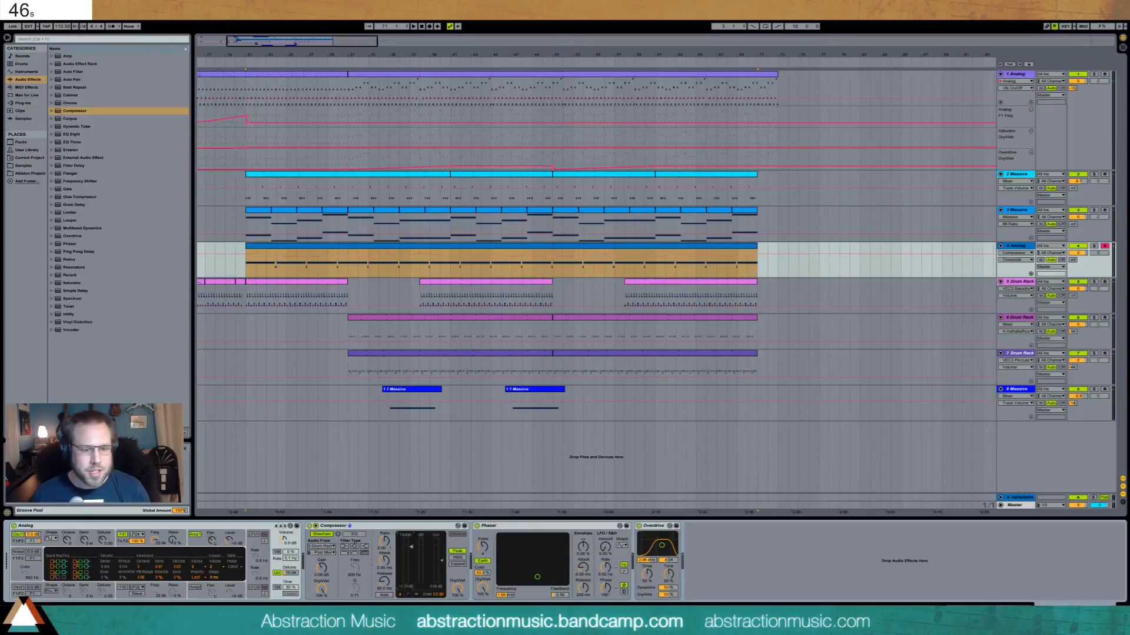
pyautogui.press('space')
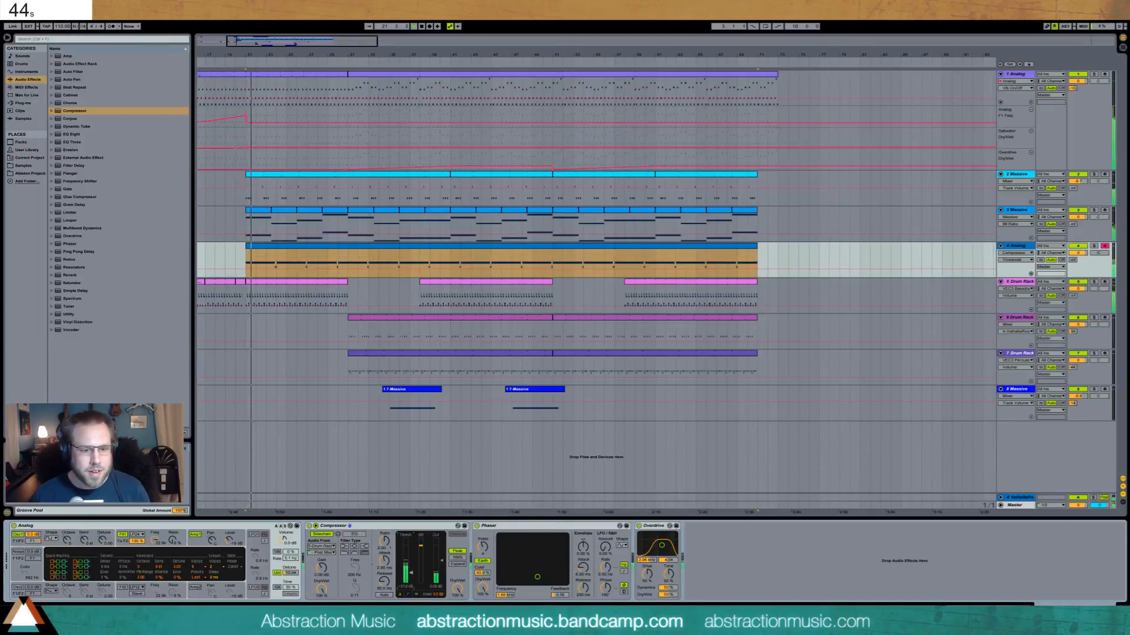
pyautogui.click(248, 264)
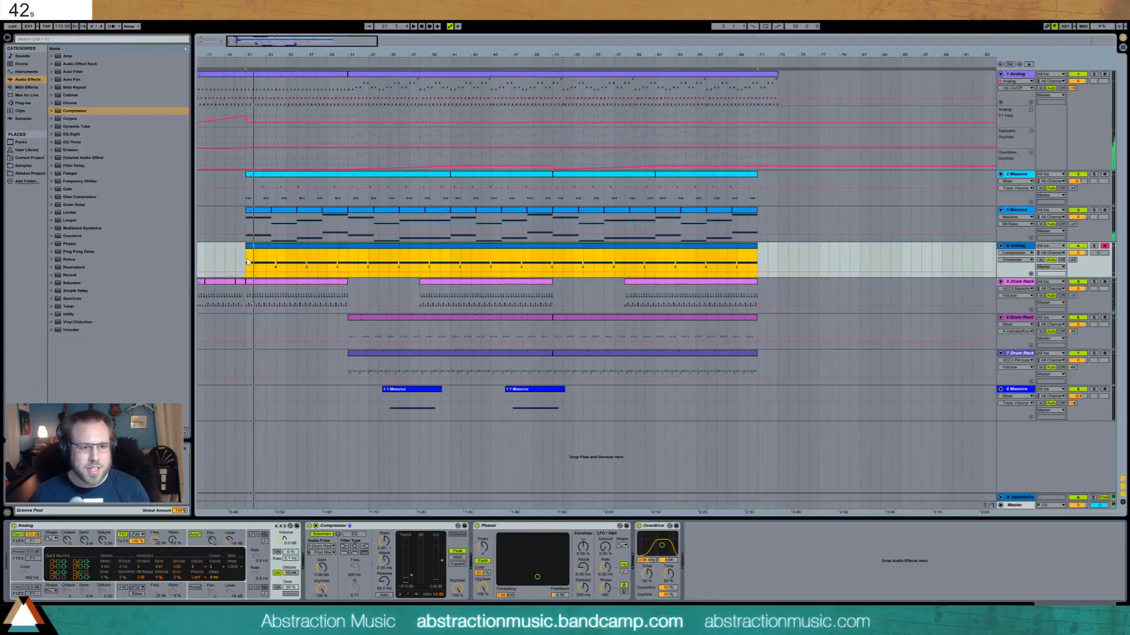
pyautogui.press('space')
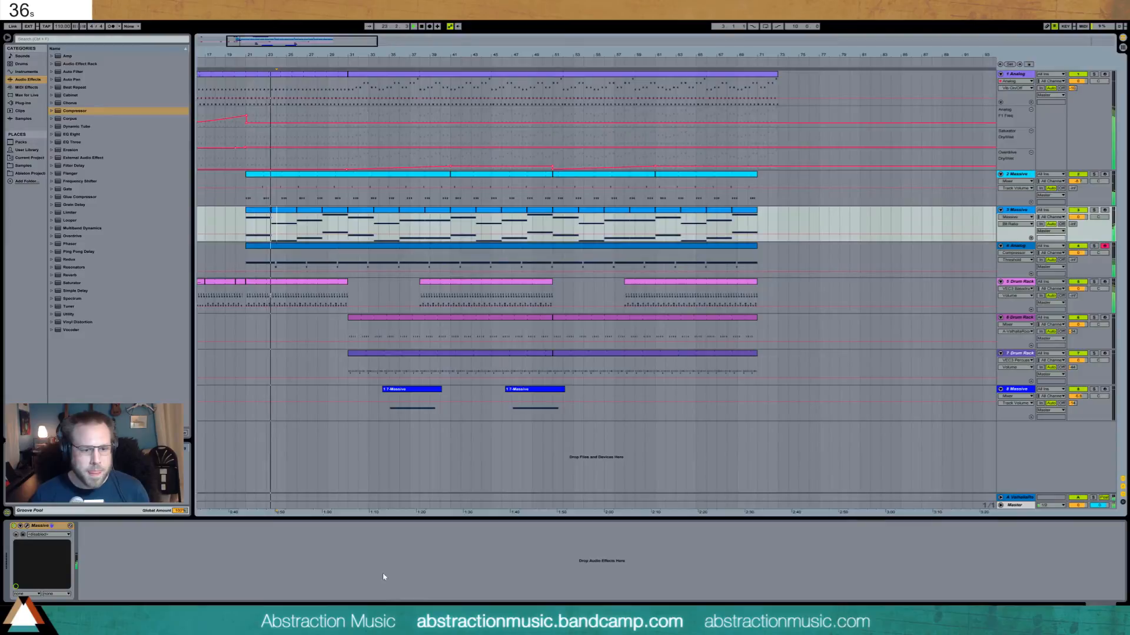
# Step: Copy the sidechain Compressor to the second Massive track and to the first Analog track, placing it there before the Ping Pong Delay
pyautogui.click(369, 101)
pyautogui.click(559, 555)
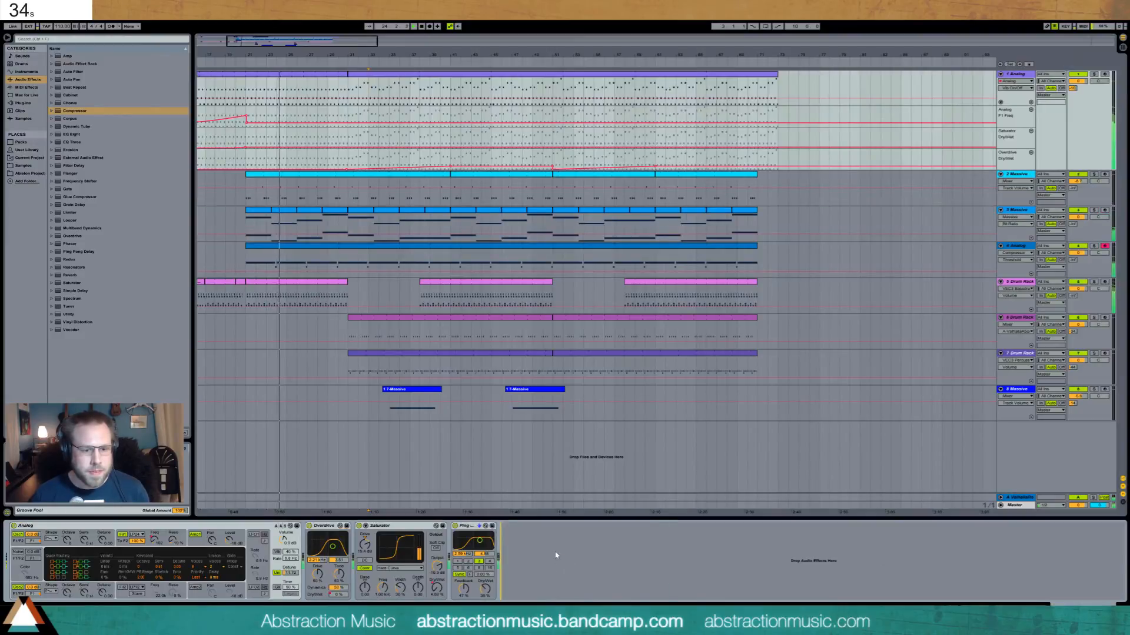
pyautogui.hotkey('ctrl', 'v')
pyautogui.moveTo(565, 527); pyautogui.dragTo(456, 529)
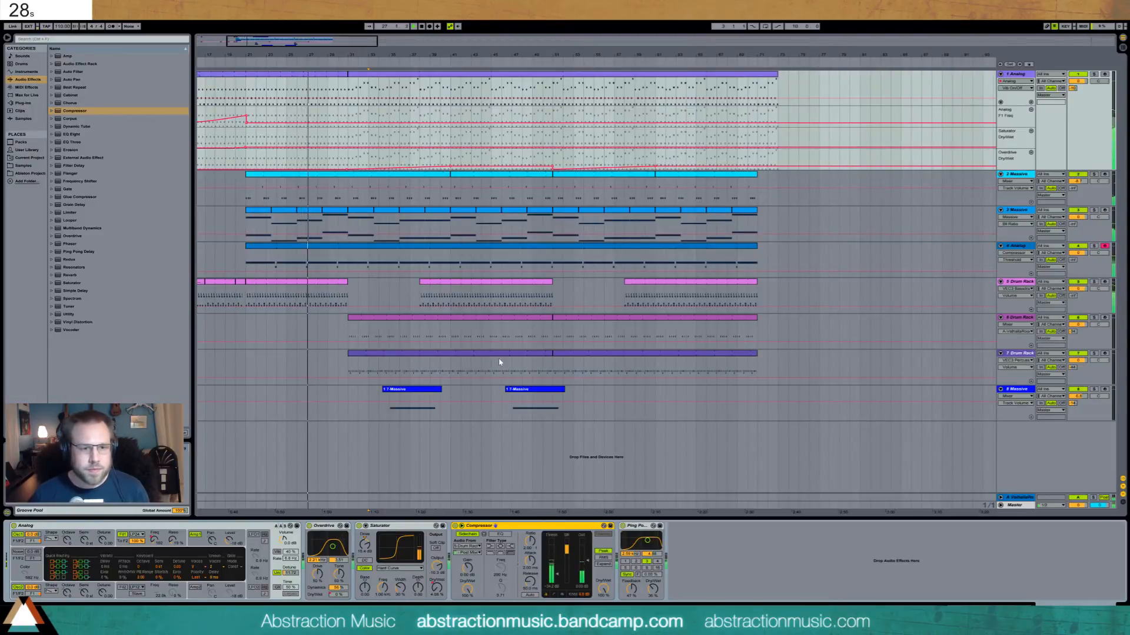
# Step: Raise the notes of the chord clip just before bar 31 on the second Massive track by four semitones
pyautogui.doubleClick(338, 215)
pyautogui.press('Up')
pyautogui.press('Up')
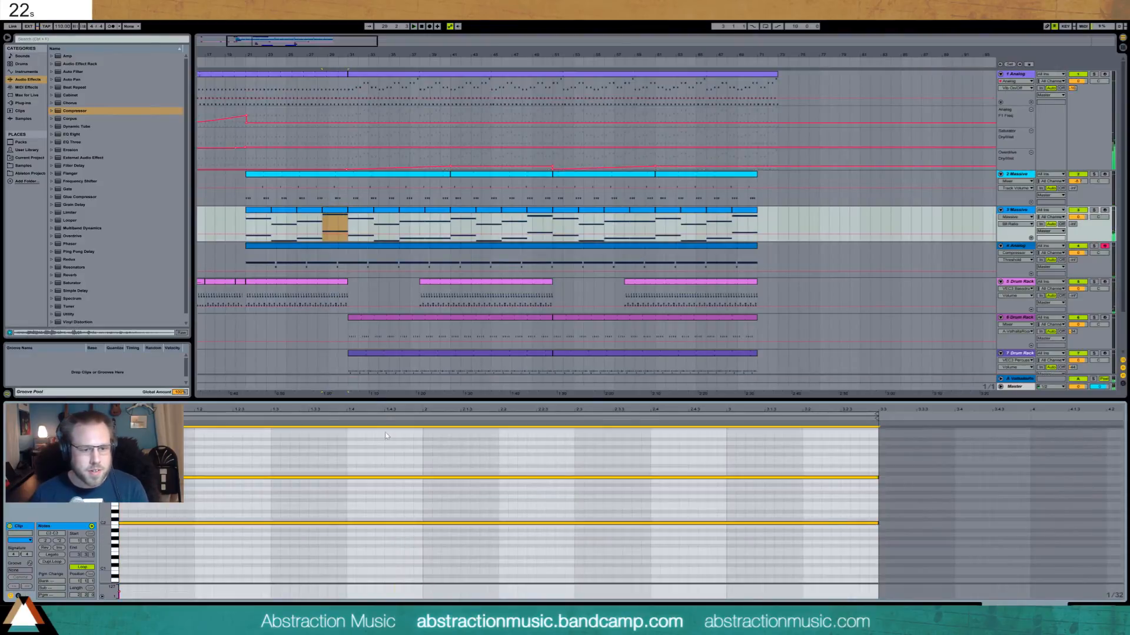
pyautogui.press('Up')
pyautogui.press('Up')
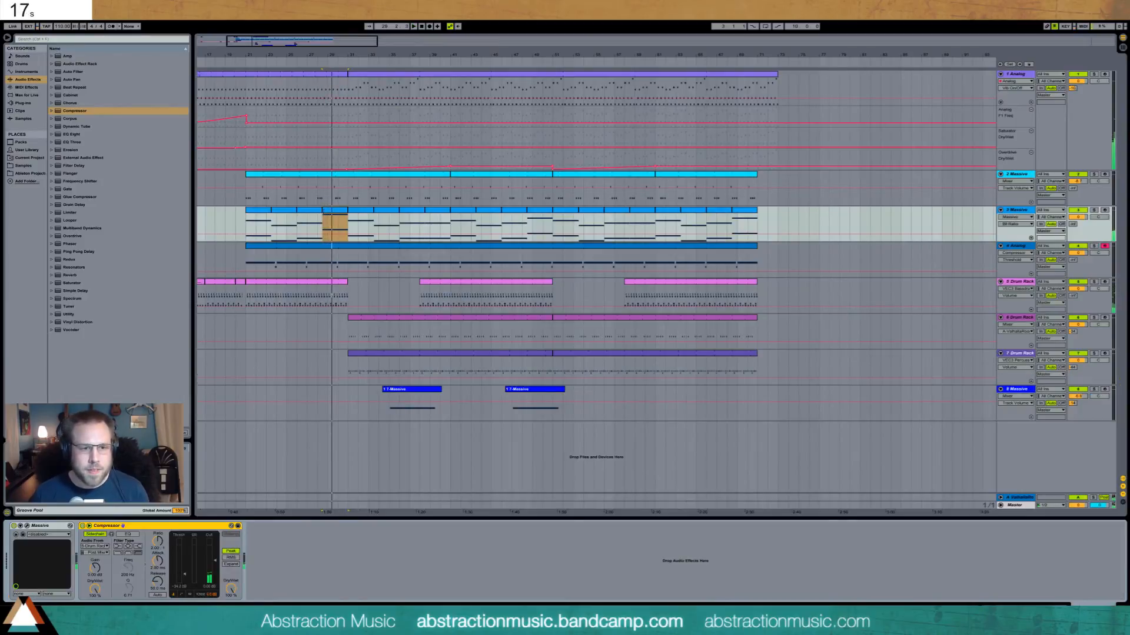
# Step: Replace the twelfth and the last chord clips on the second Massive track with copies of the raised chord clip
pyautogui.click(435, 219)
pyautogui.click(542, 211)
pyautogui.hotkey('ctrl', 'v')
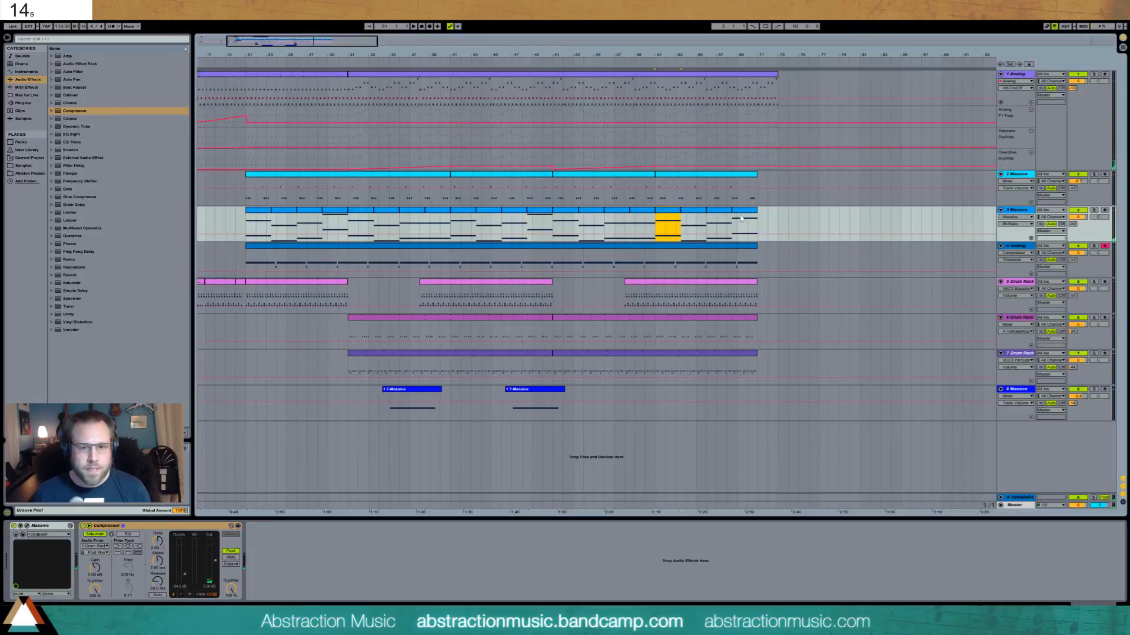
pyautogui.hotkey('ctrl', 'v')
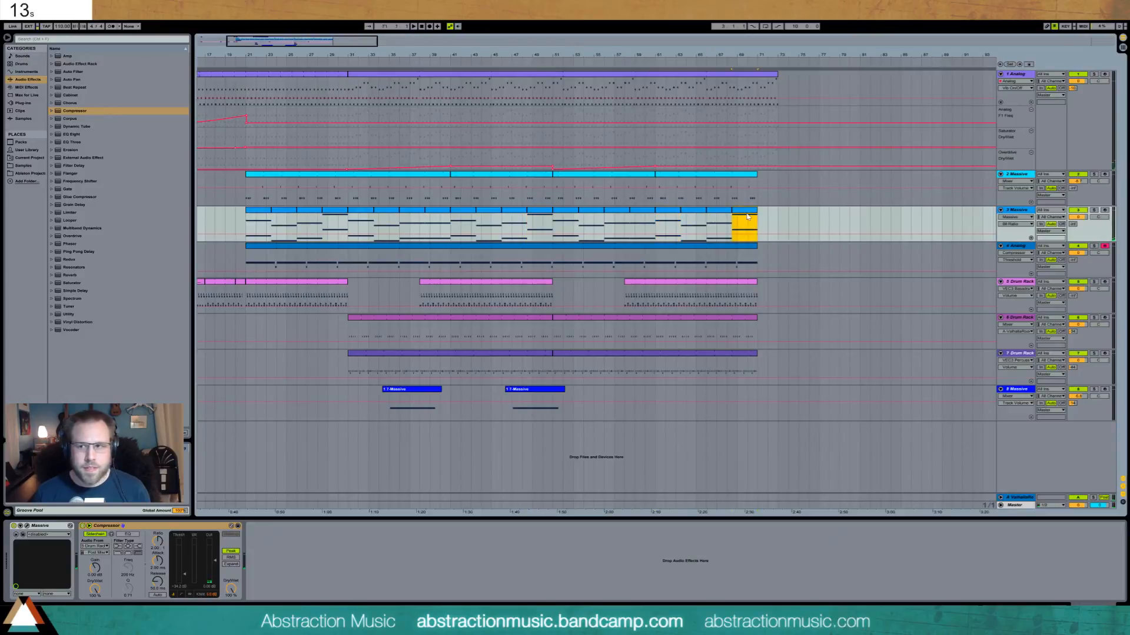
# Step: Audition the arrangement from the start of the chord clips on the second Massive track
pyautogui.click(243, 228)
pyautogui.press('space')
pyautogui.moveTo(265, 40); pyautogui.dragTo(247, 30)
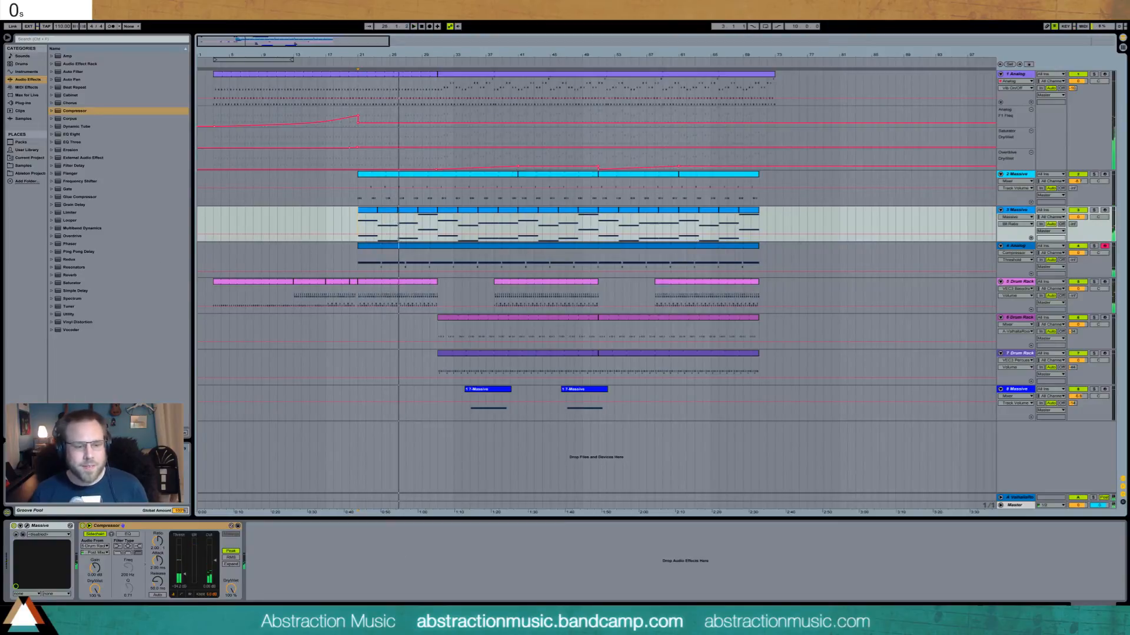
# Step: Switch to the browser with the expired countdown timer and close its window
pyautogui.hotkey('alt', 'Tab')
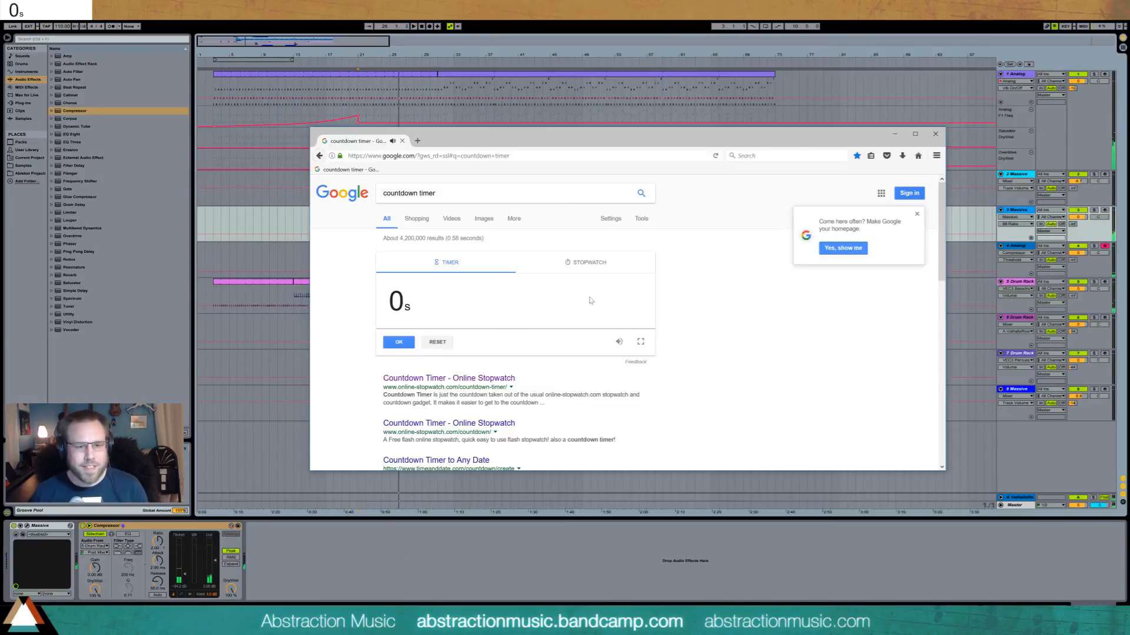
pyautogui.click(940, 132)
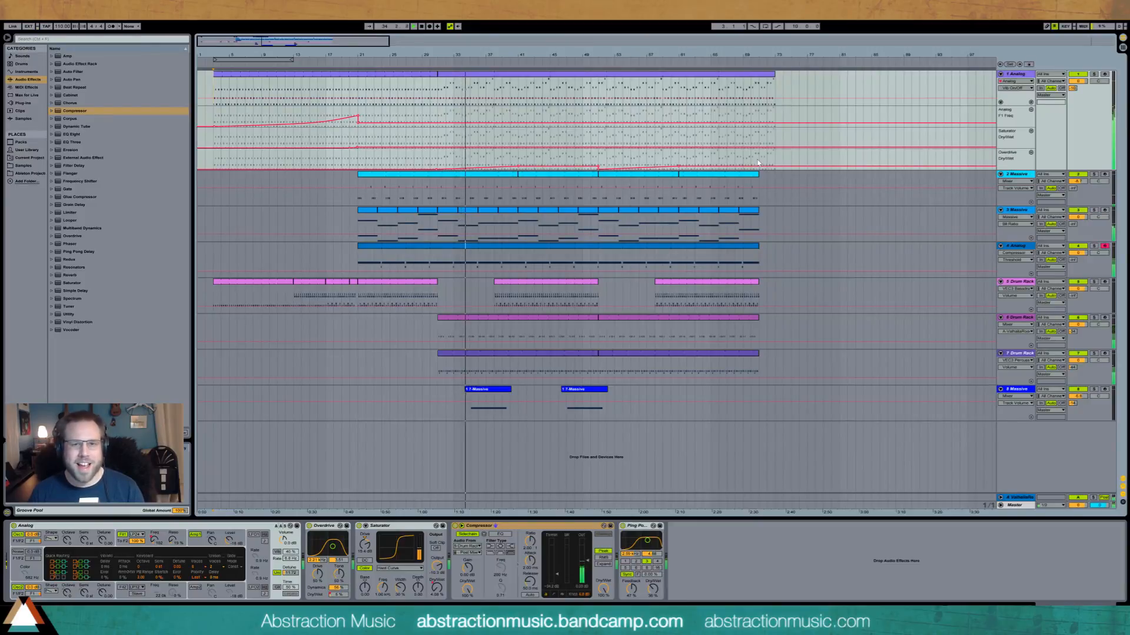
# Step: Review the full length of the arrangement during playback, from the start of the first Analog track to its end
pyautogui.moveTo(389, 41); pyautogui.dragTo(1116, 97)
pyautogui.moveTo(973, 83); pyautogui.dragTo(191, 111)
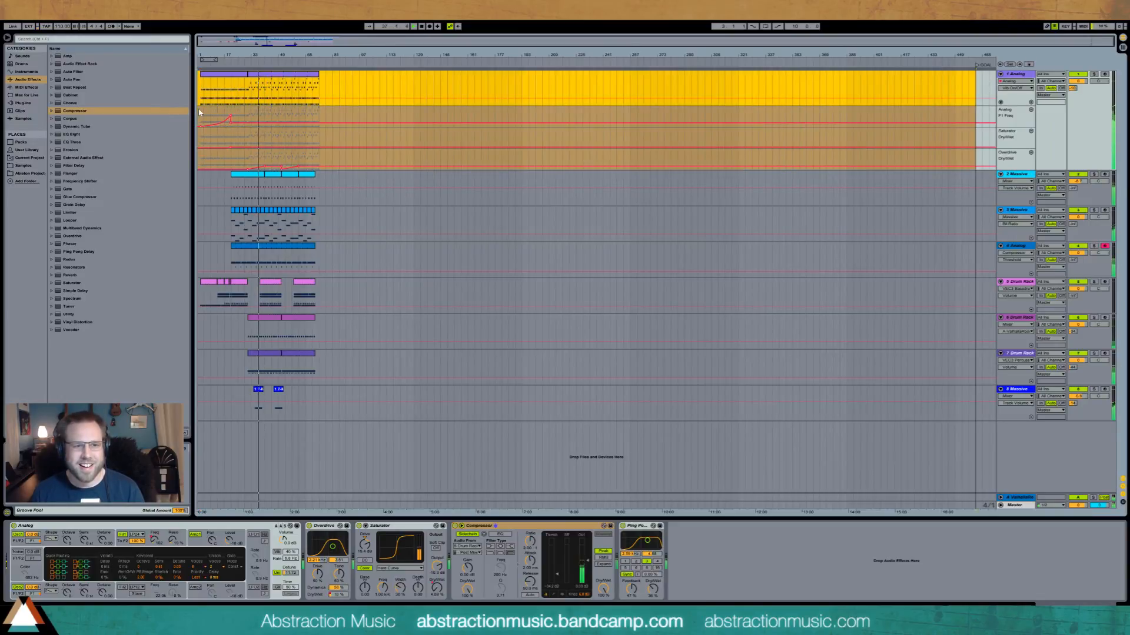
pyautogui.moveTo(257, 54); pyautogui.dragTo(533, 150)
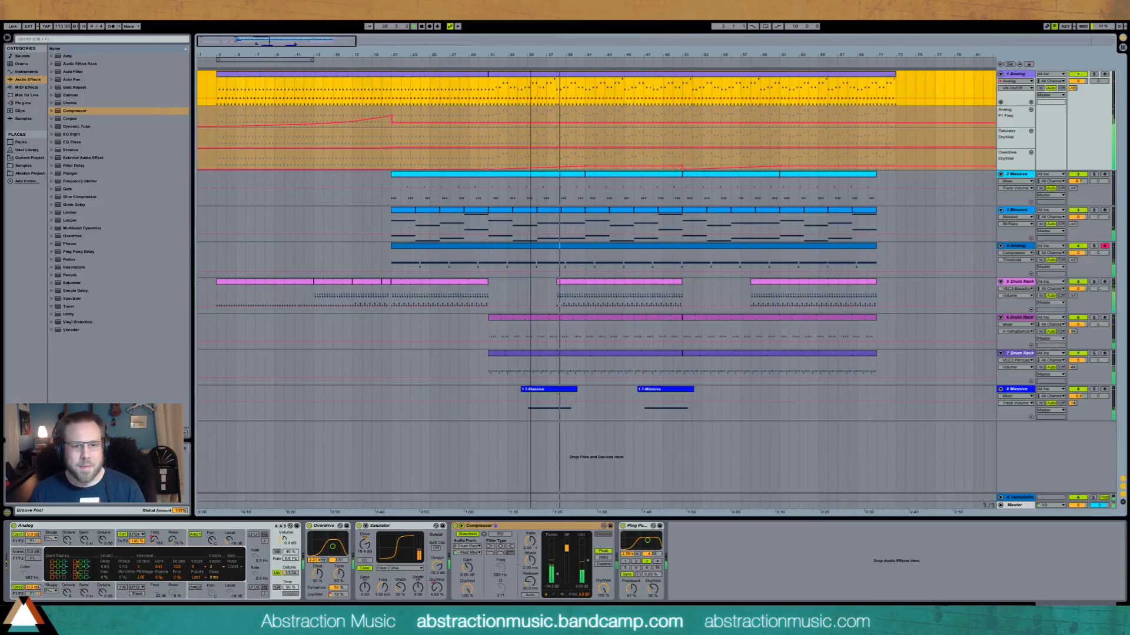
pyautogui.click(215, 89)
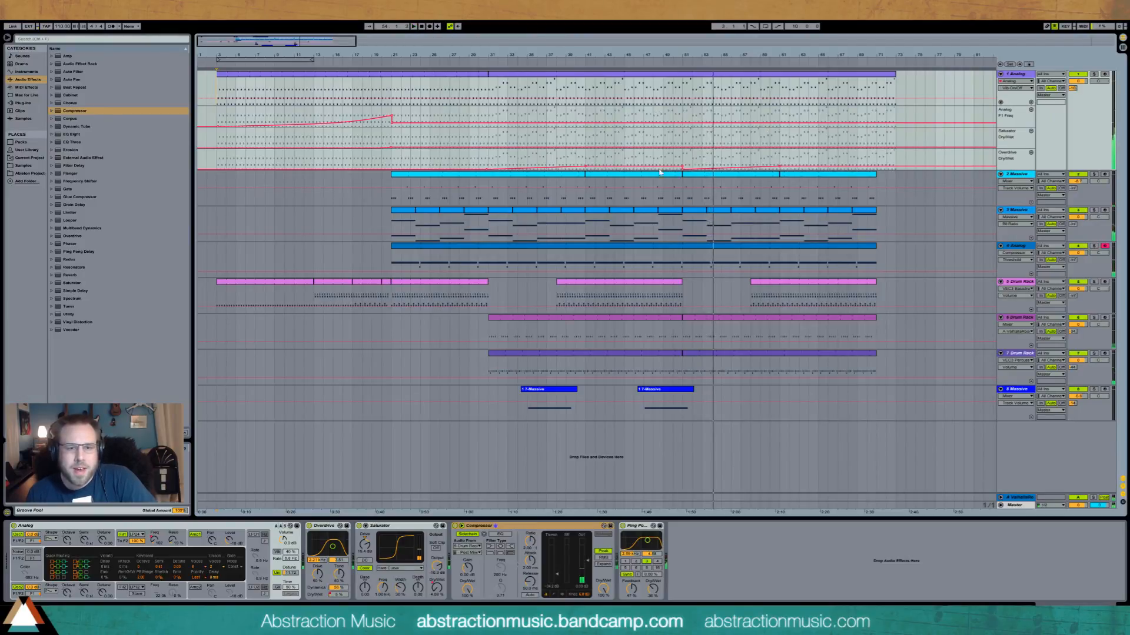
pyautogui.moveTo(845, 54); pyautogui.dragTo(844, 23)
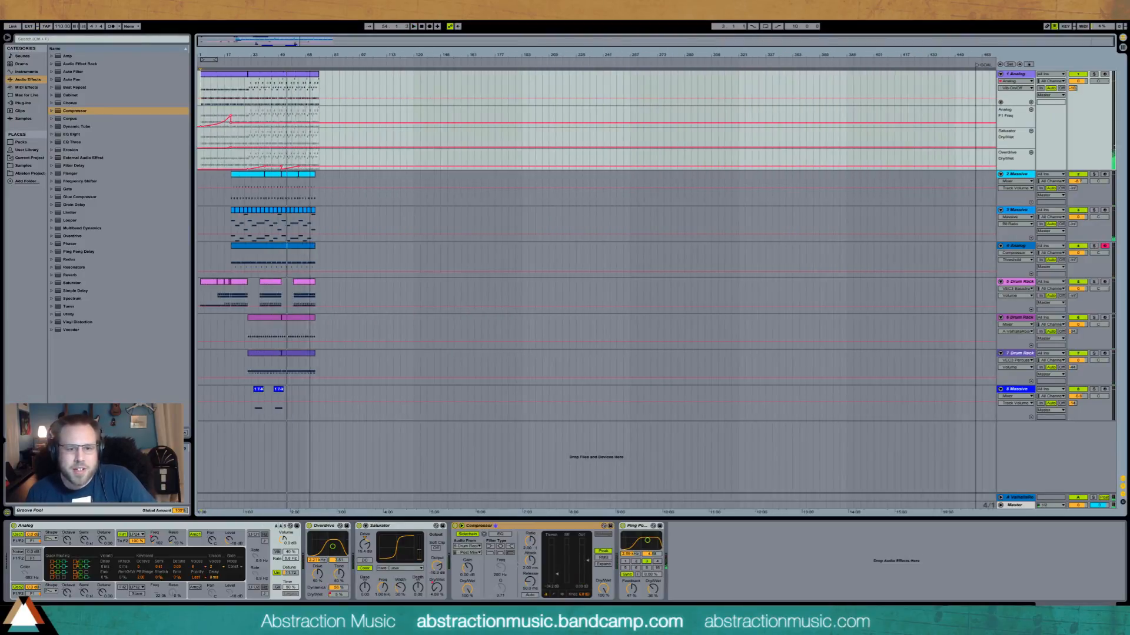